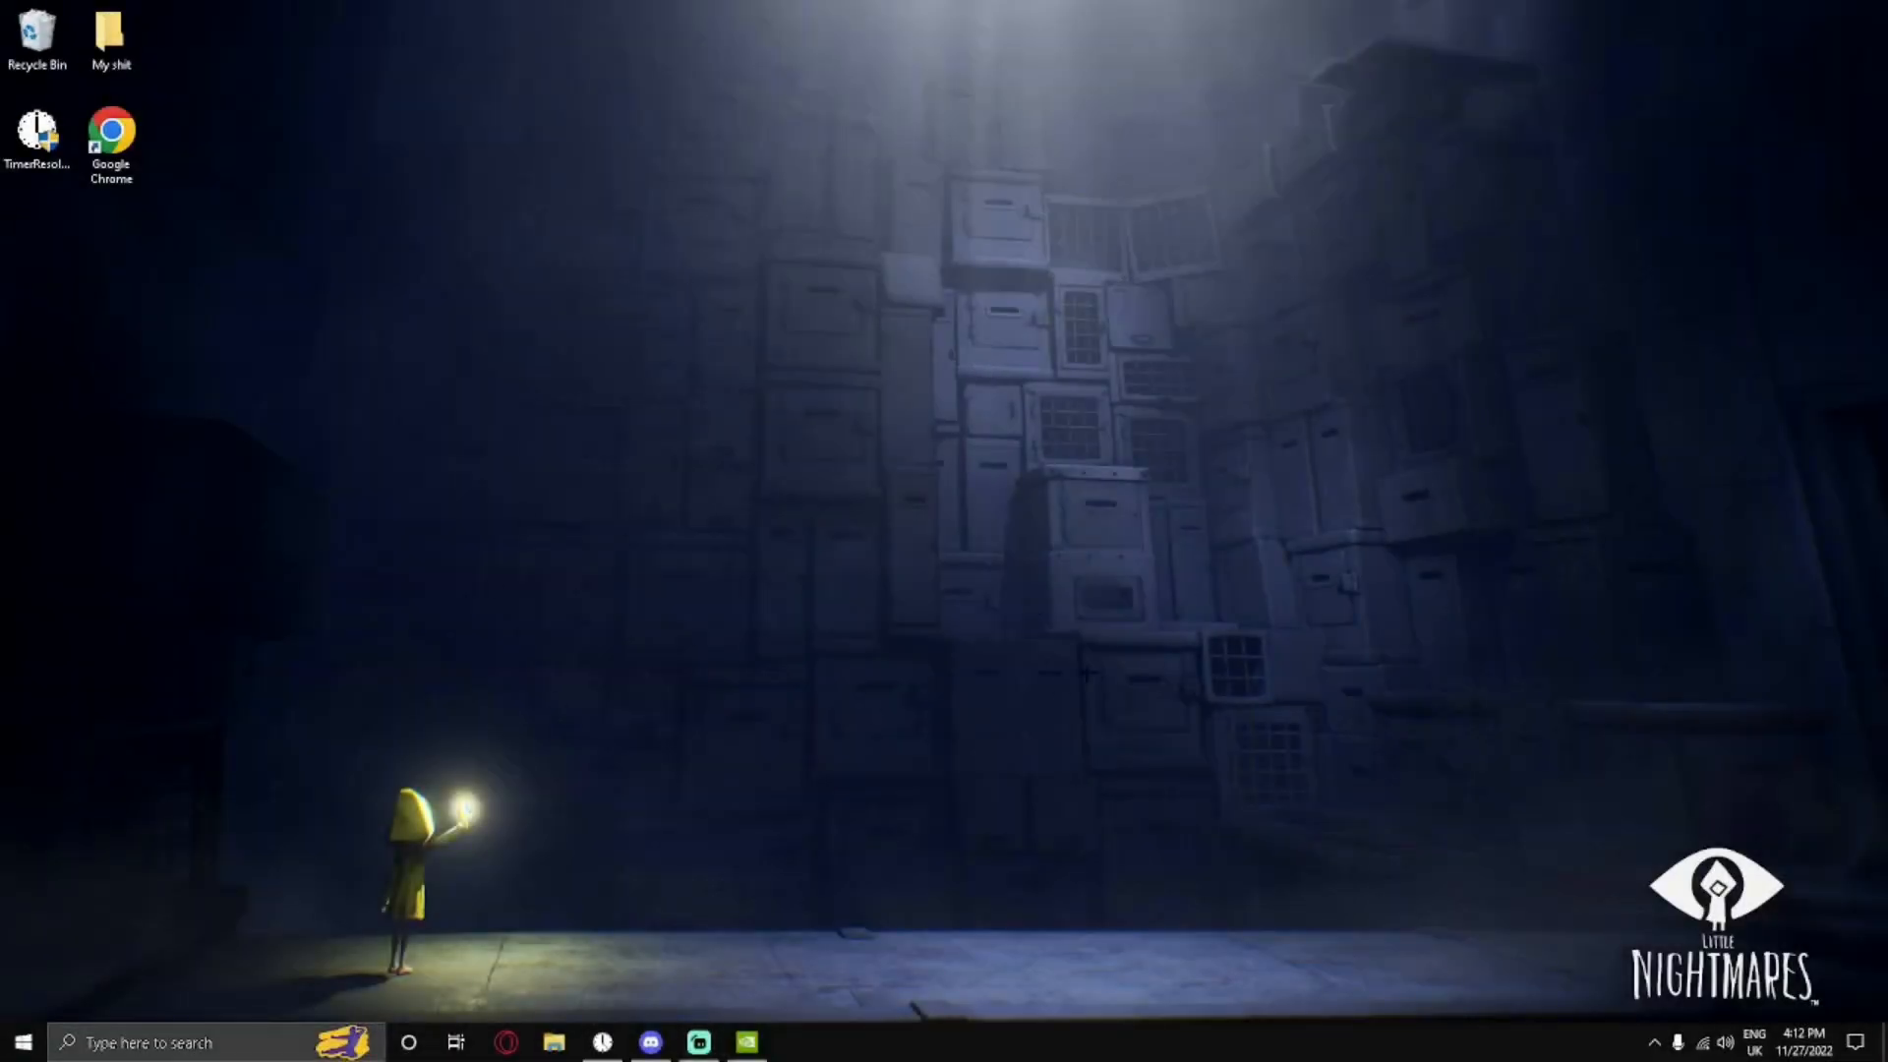
Launch GeForce NOW maximized and bring up its navigation menu for Settings.
left_click(748, 1043)
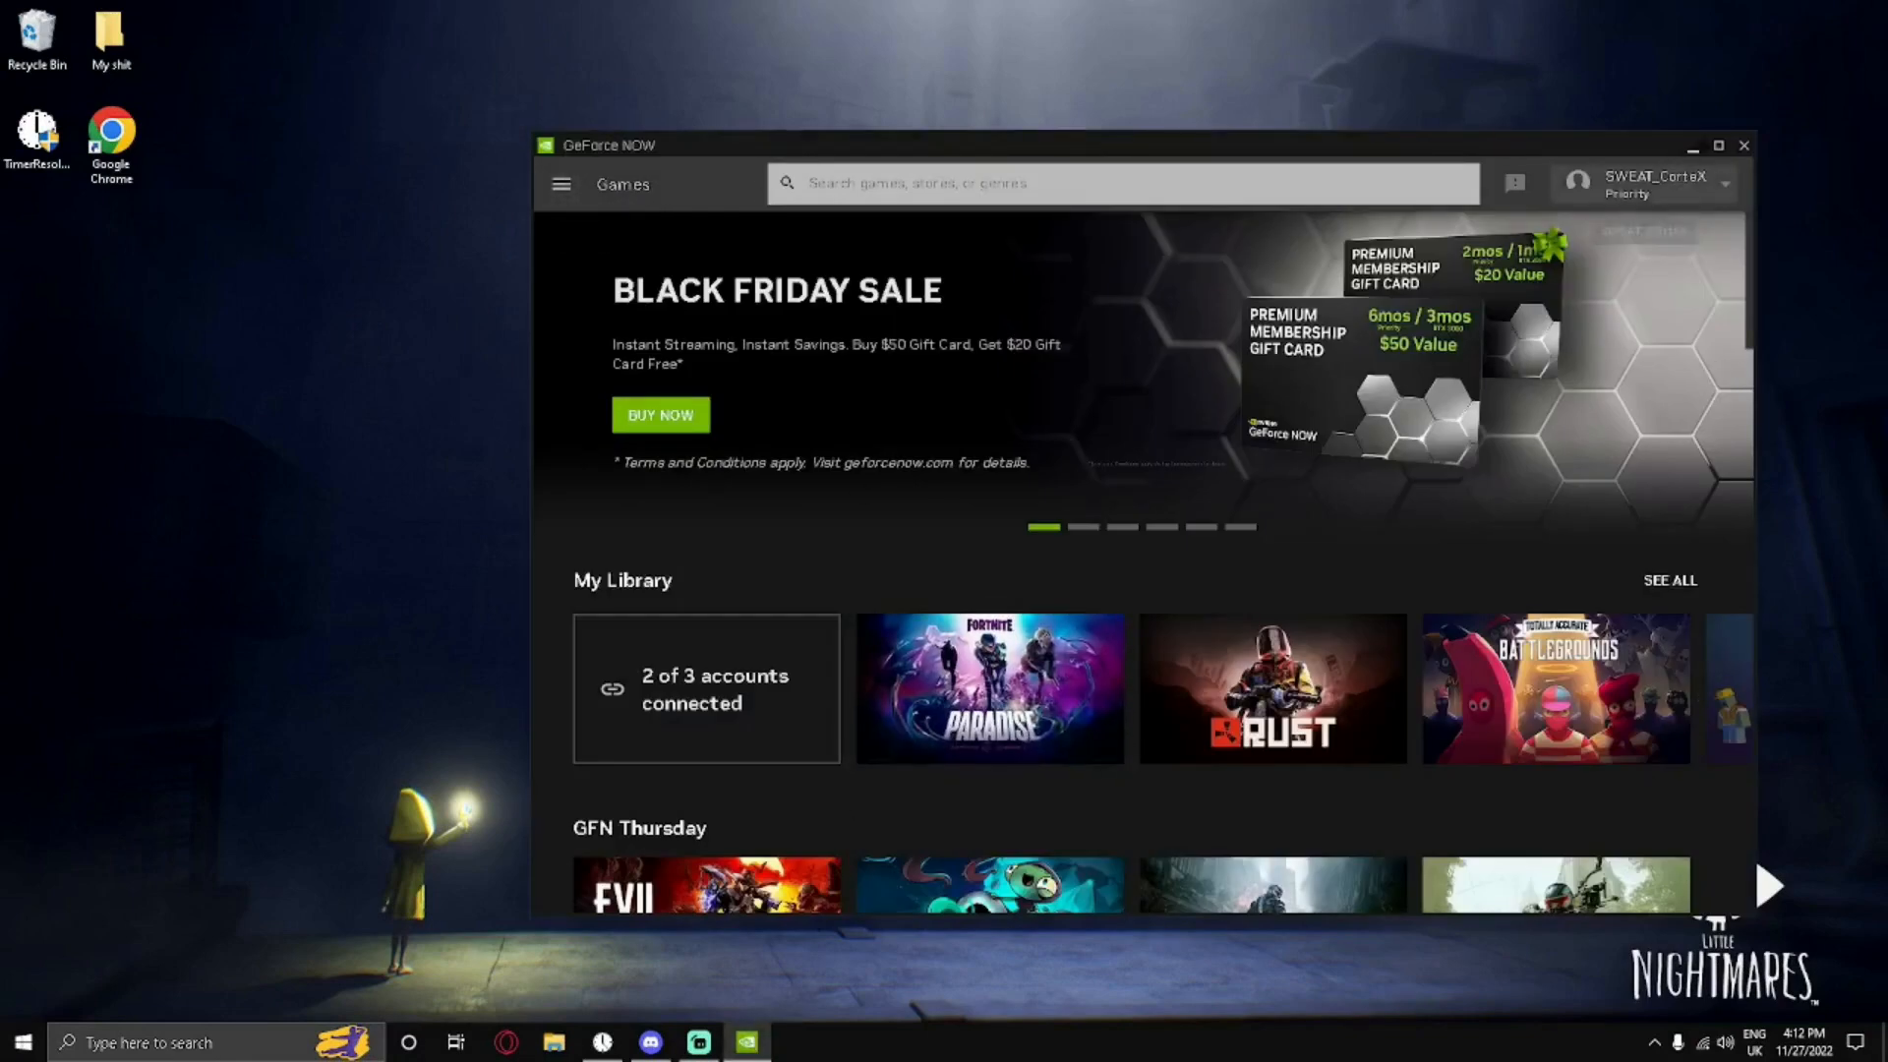
left_click(1718, 145)
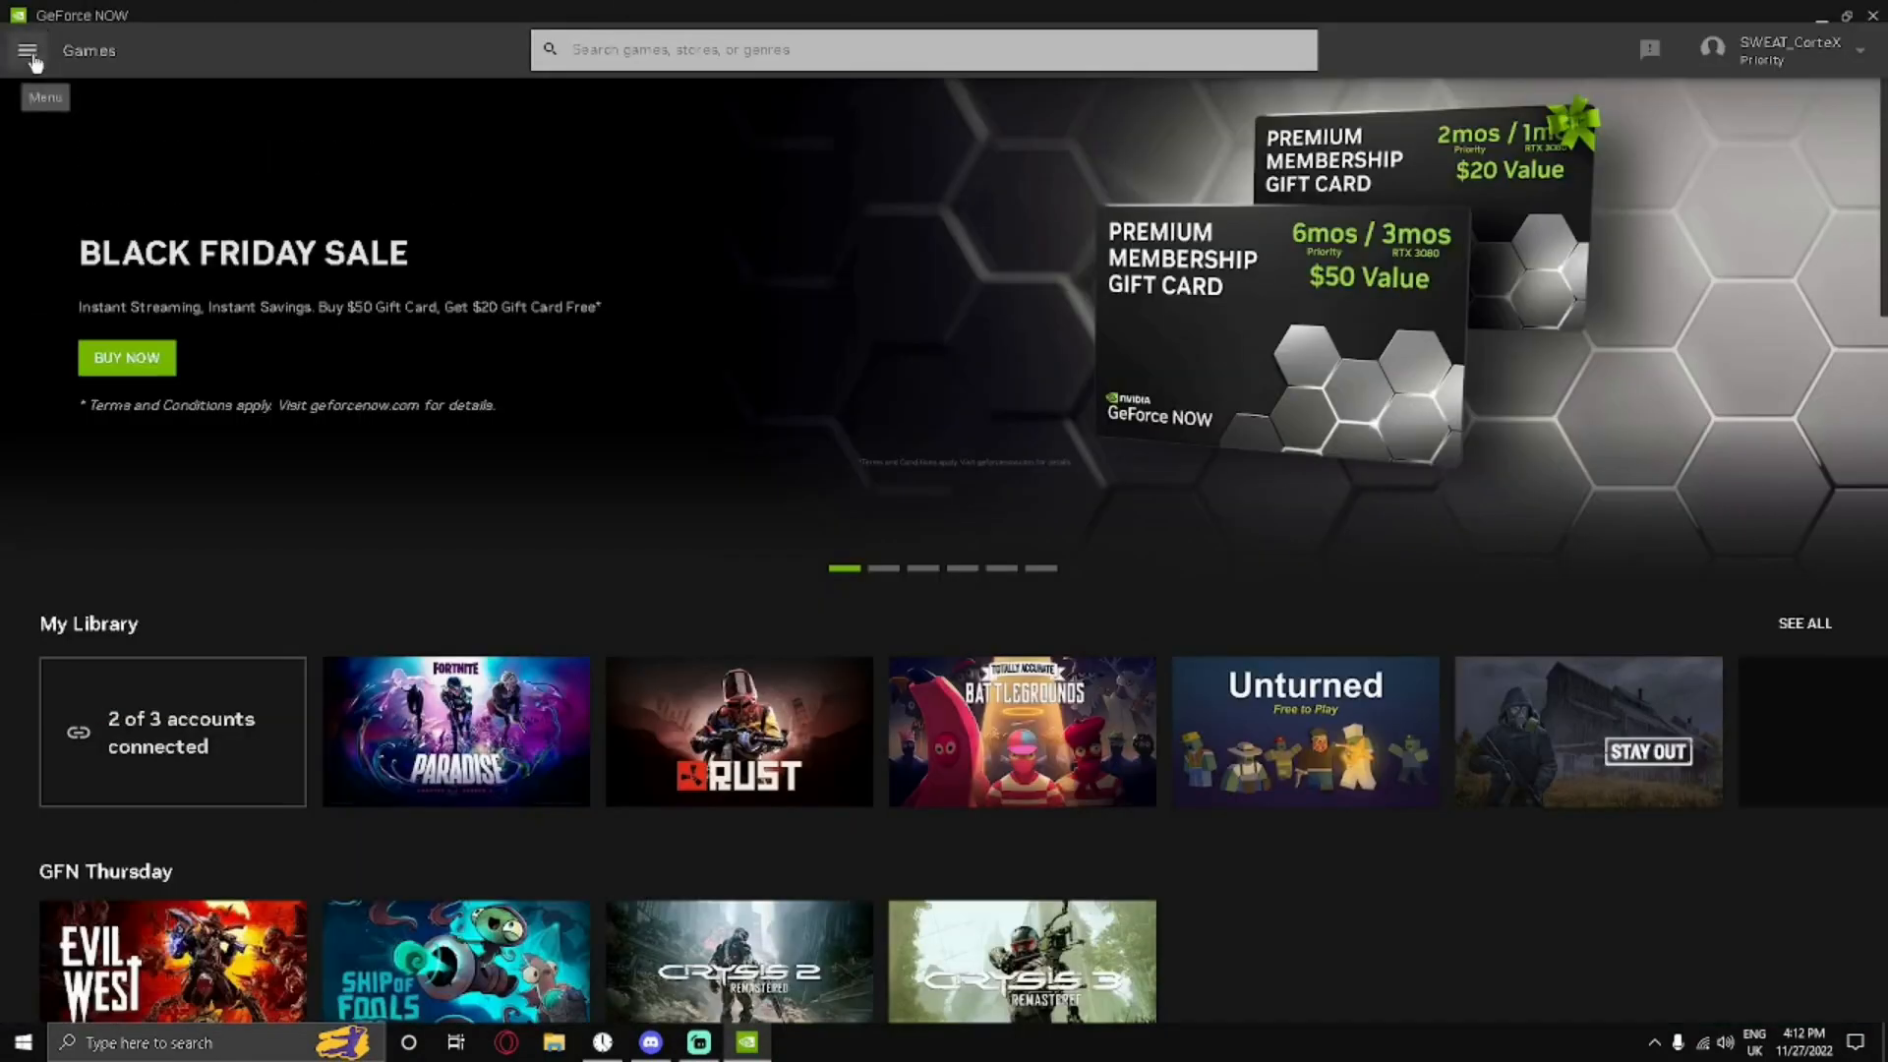
left_click(27, 50)
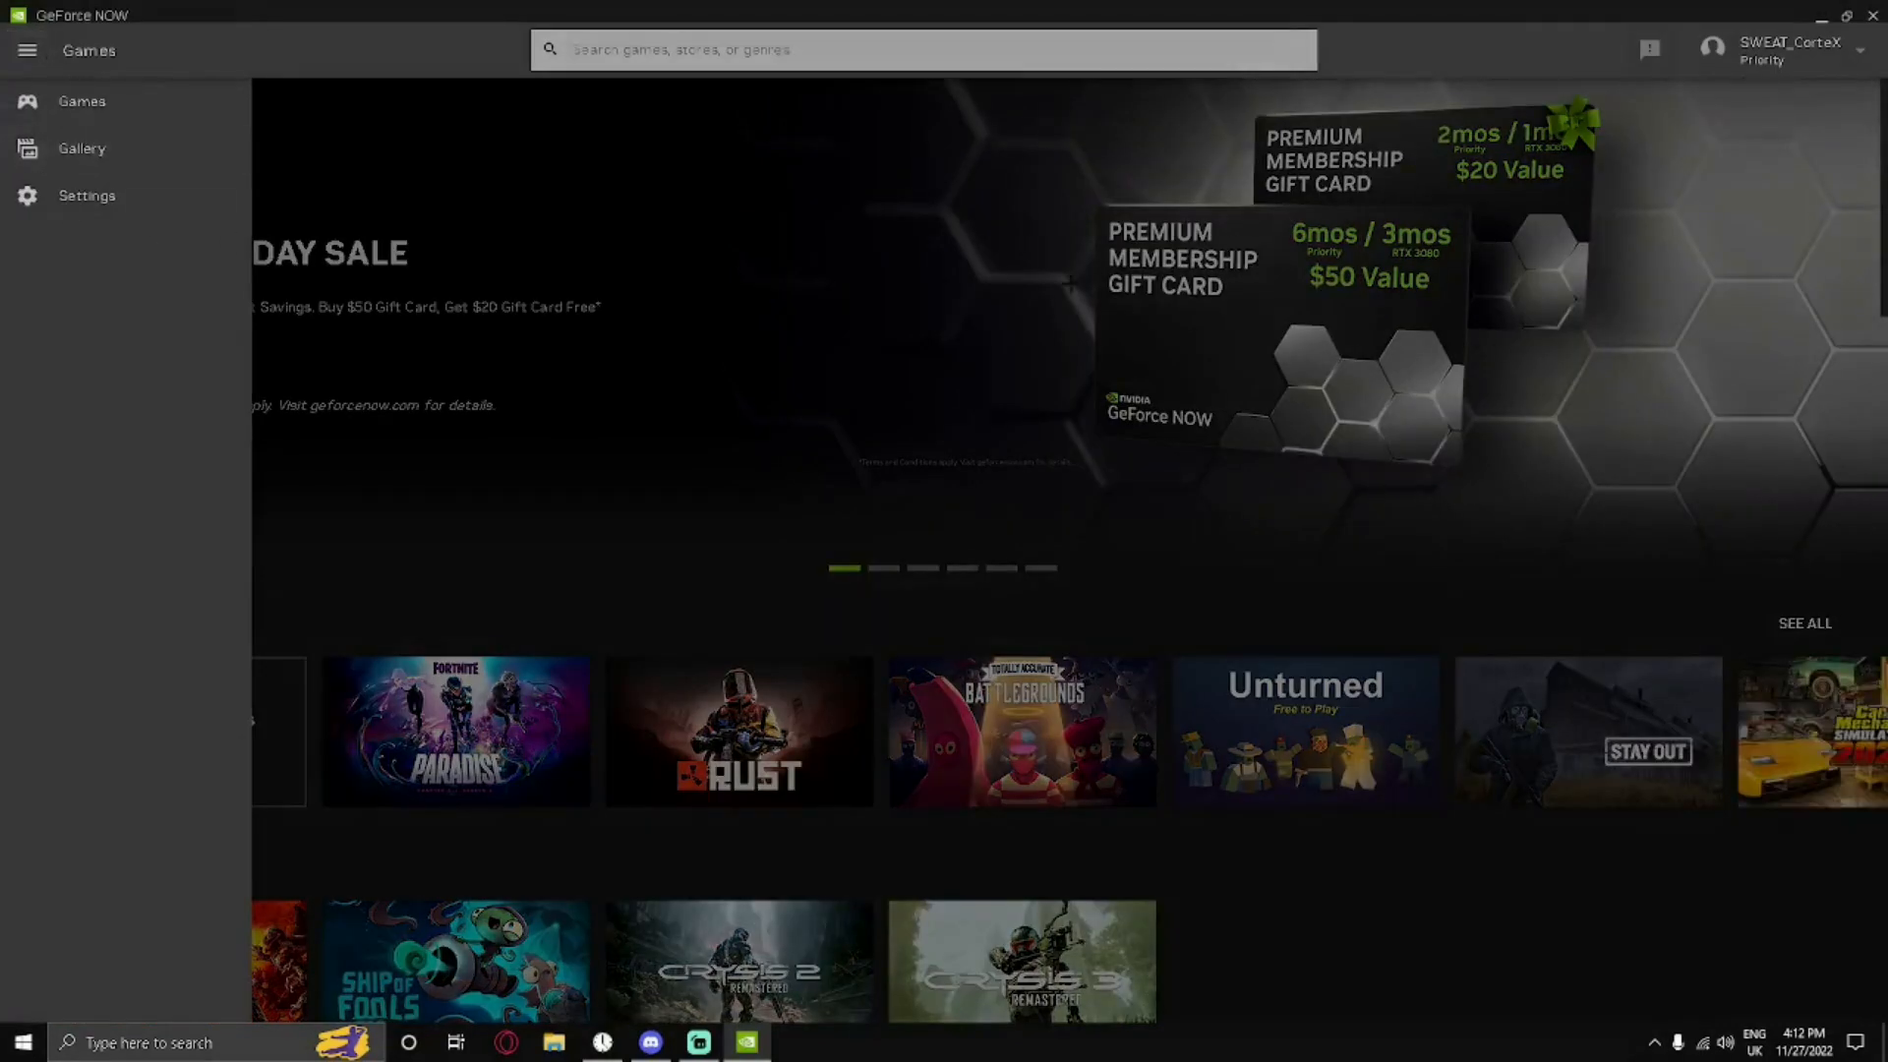
left_click(1637, 261)
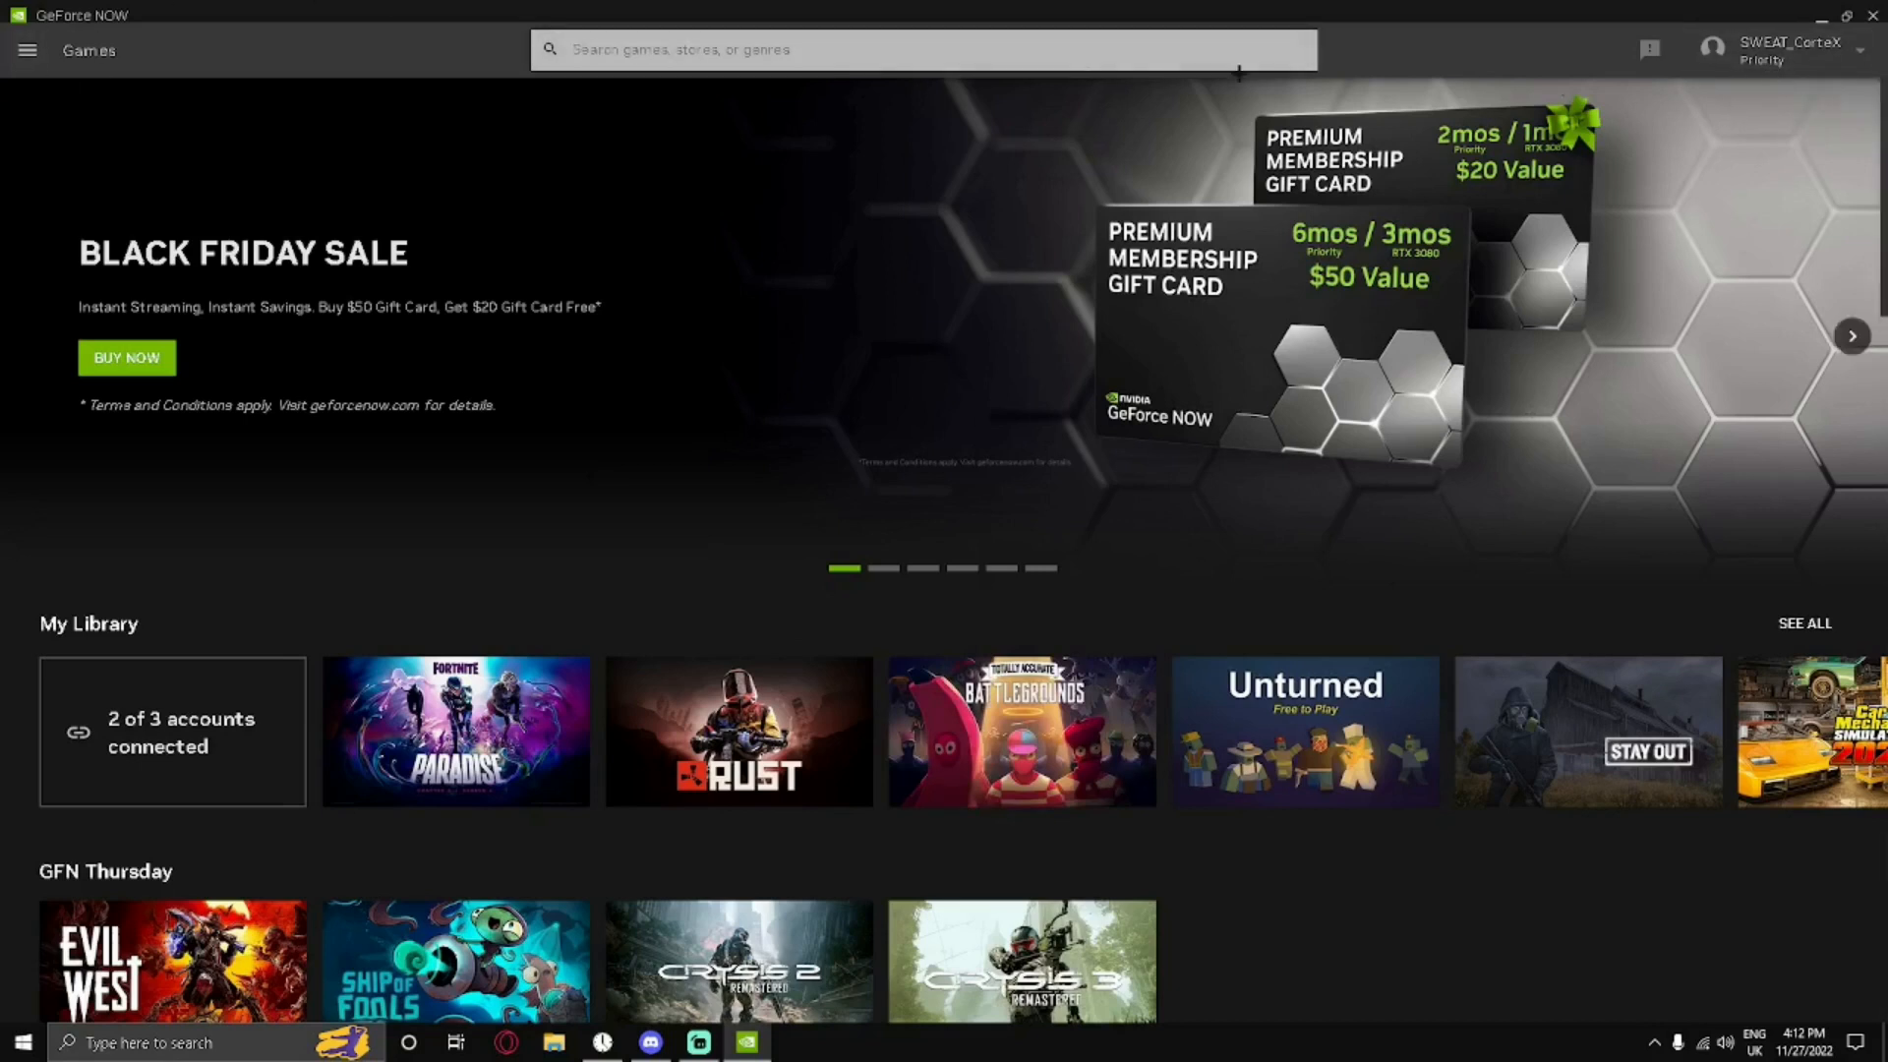
left_click(27, 50)
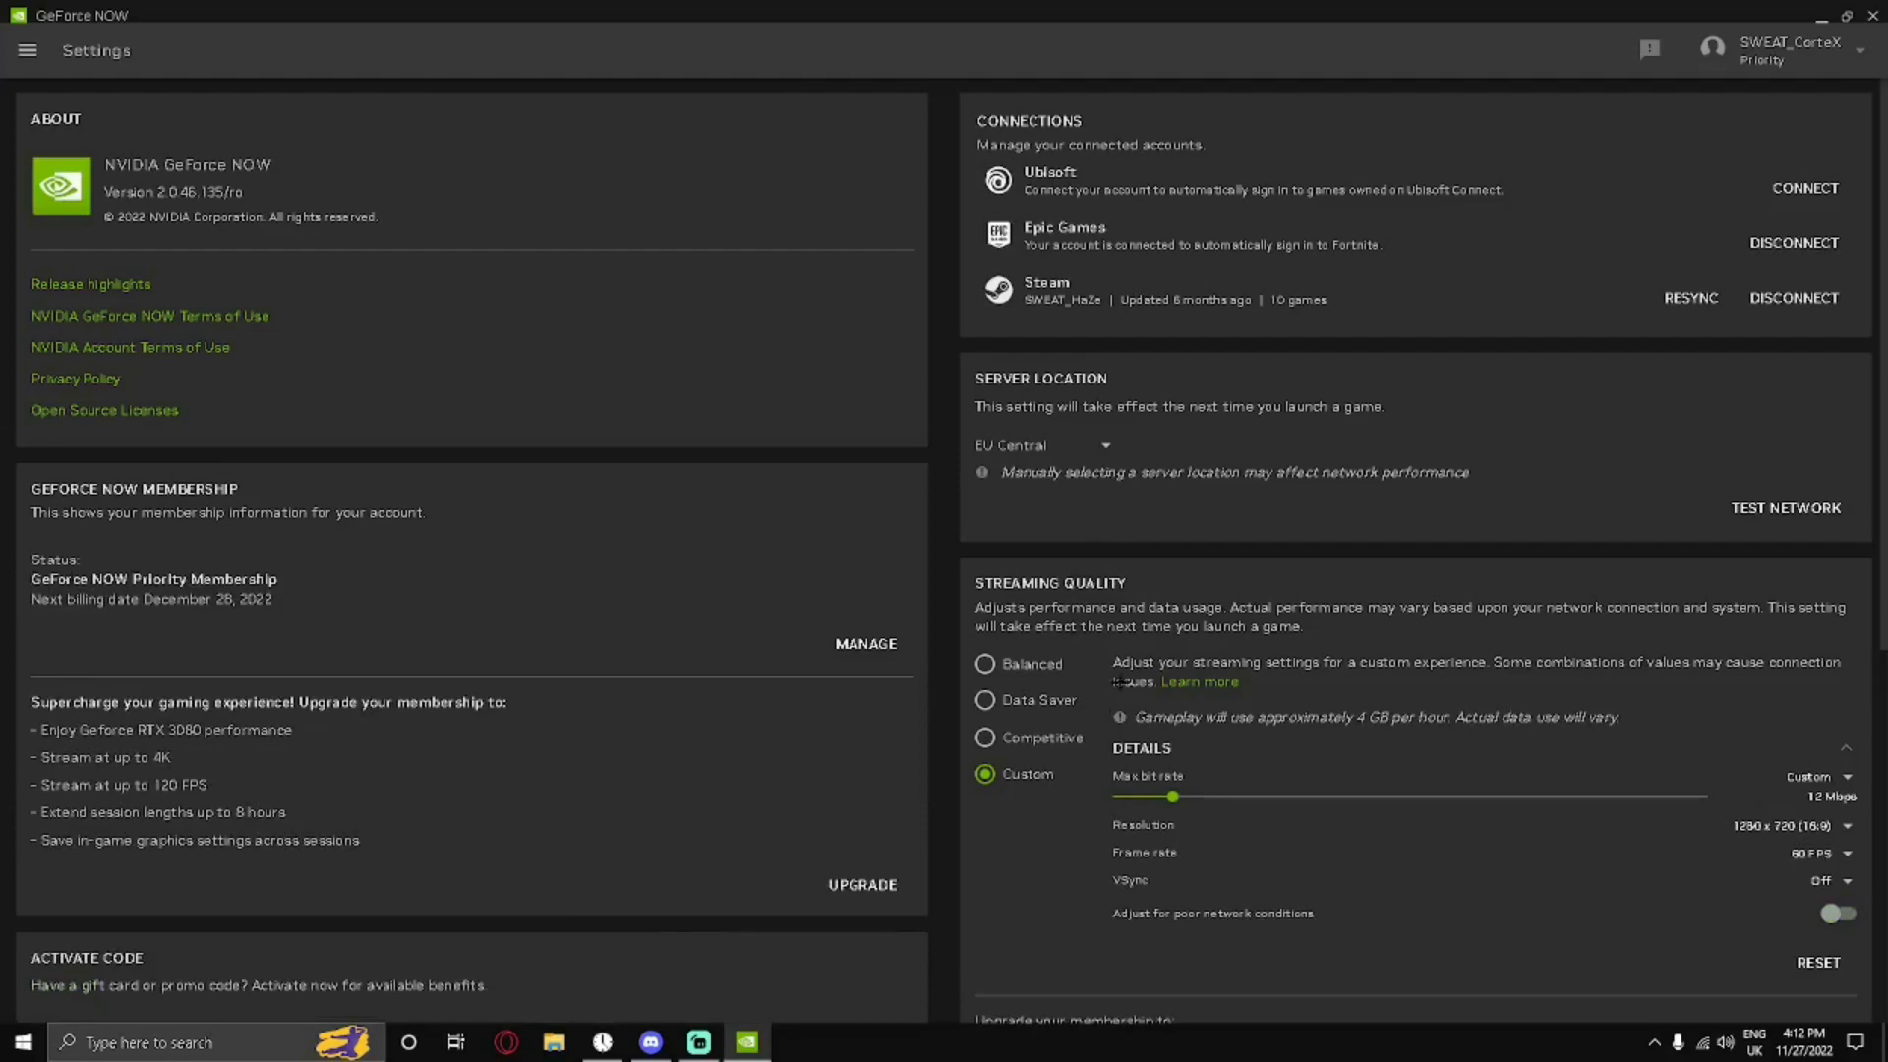
scroll(1151, 660, "down", 1)
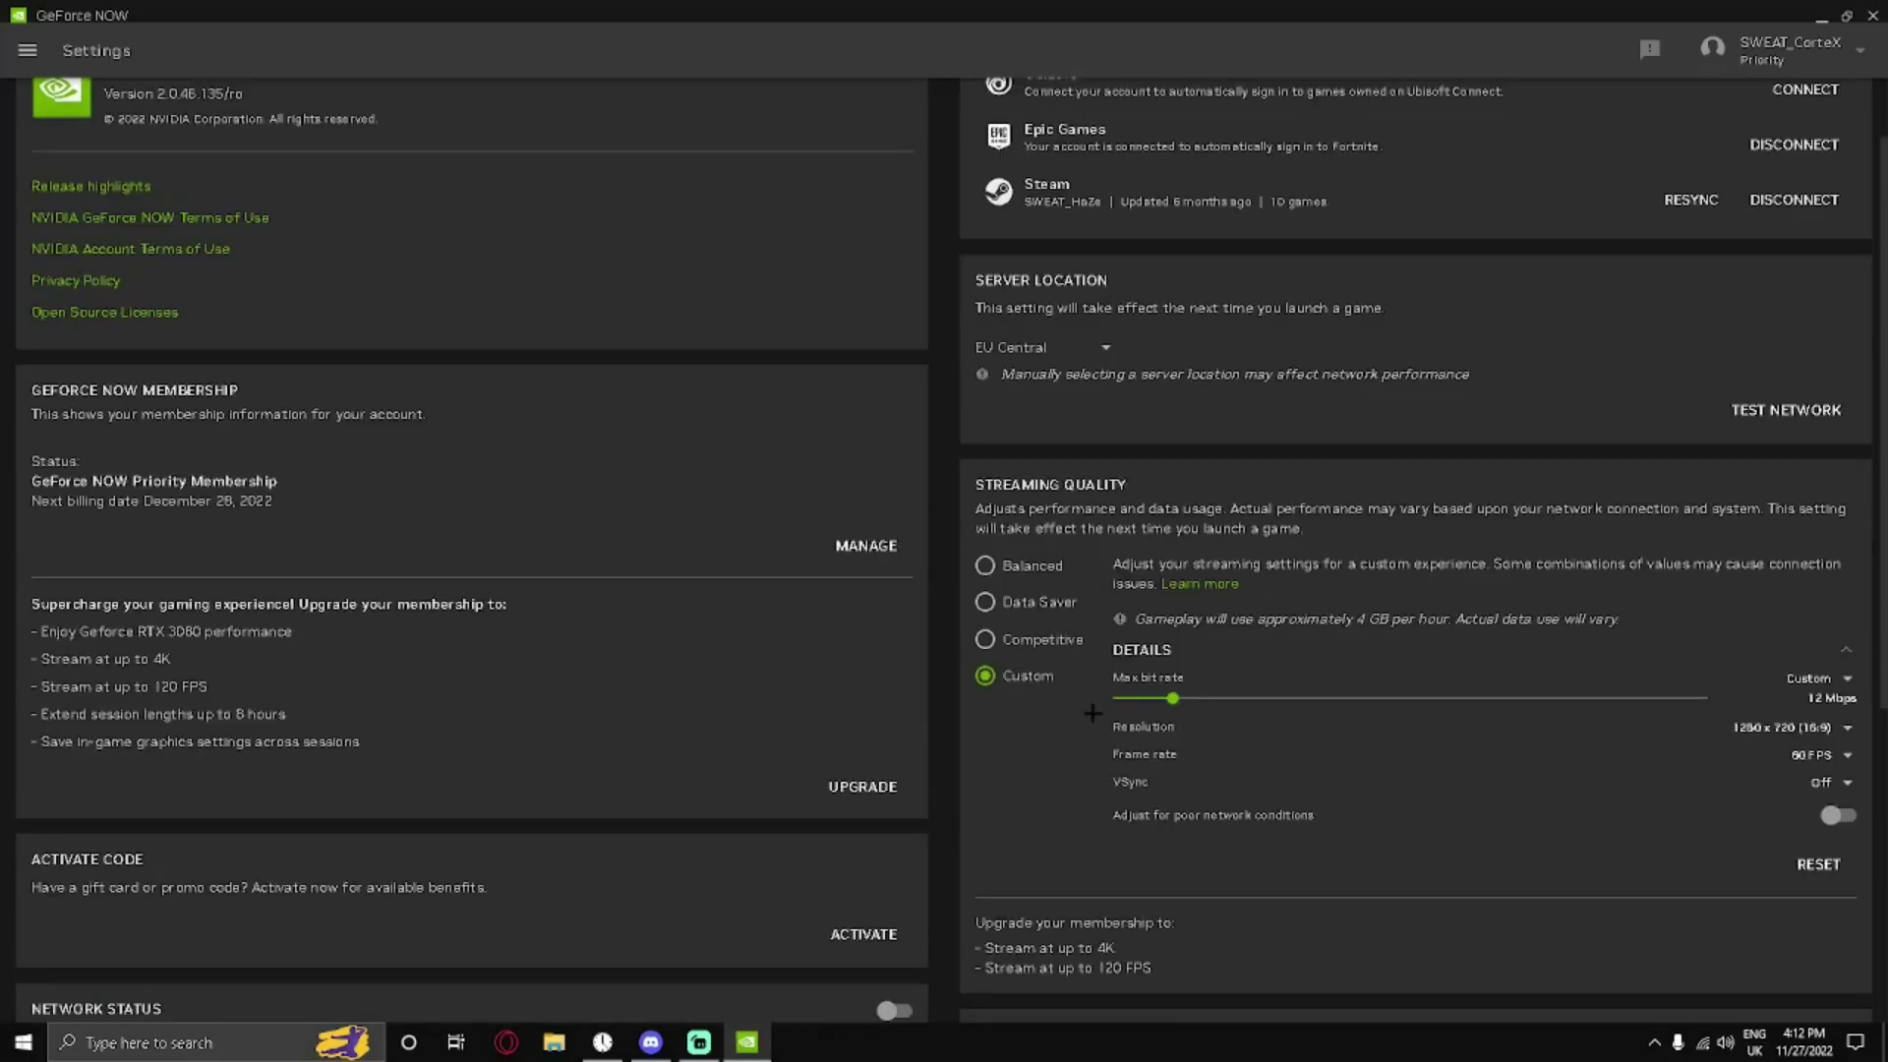
left_click(987, 566)
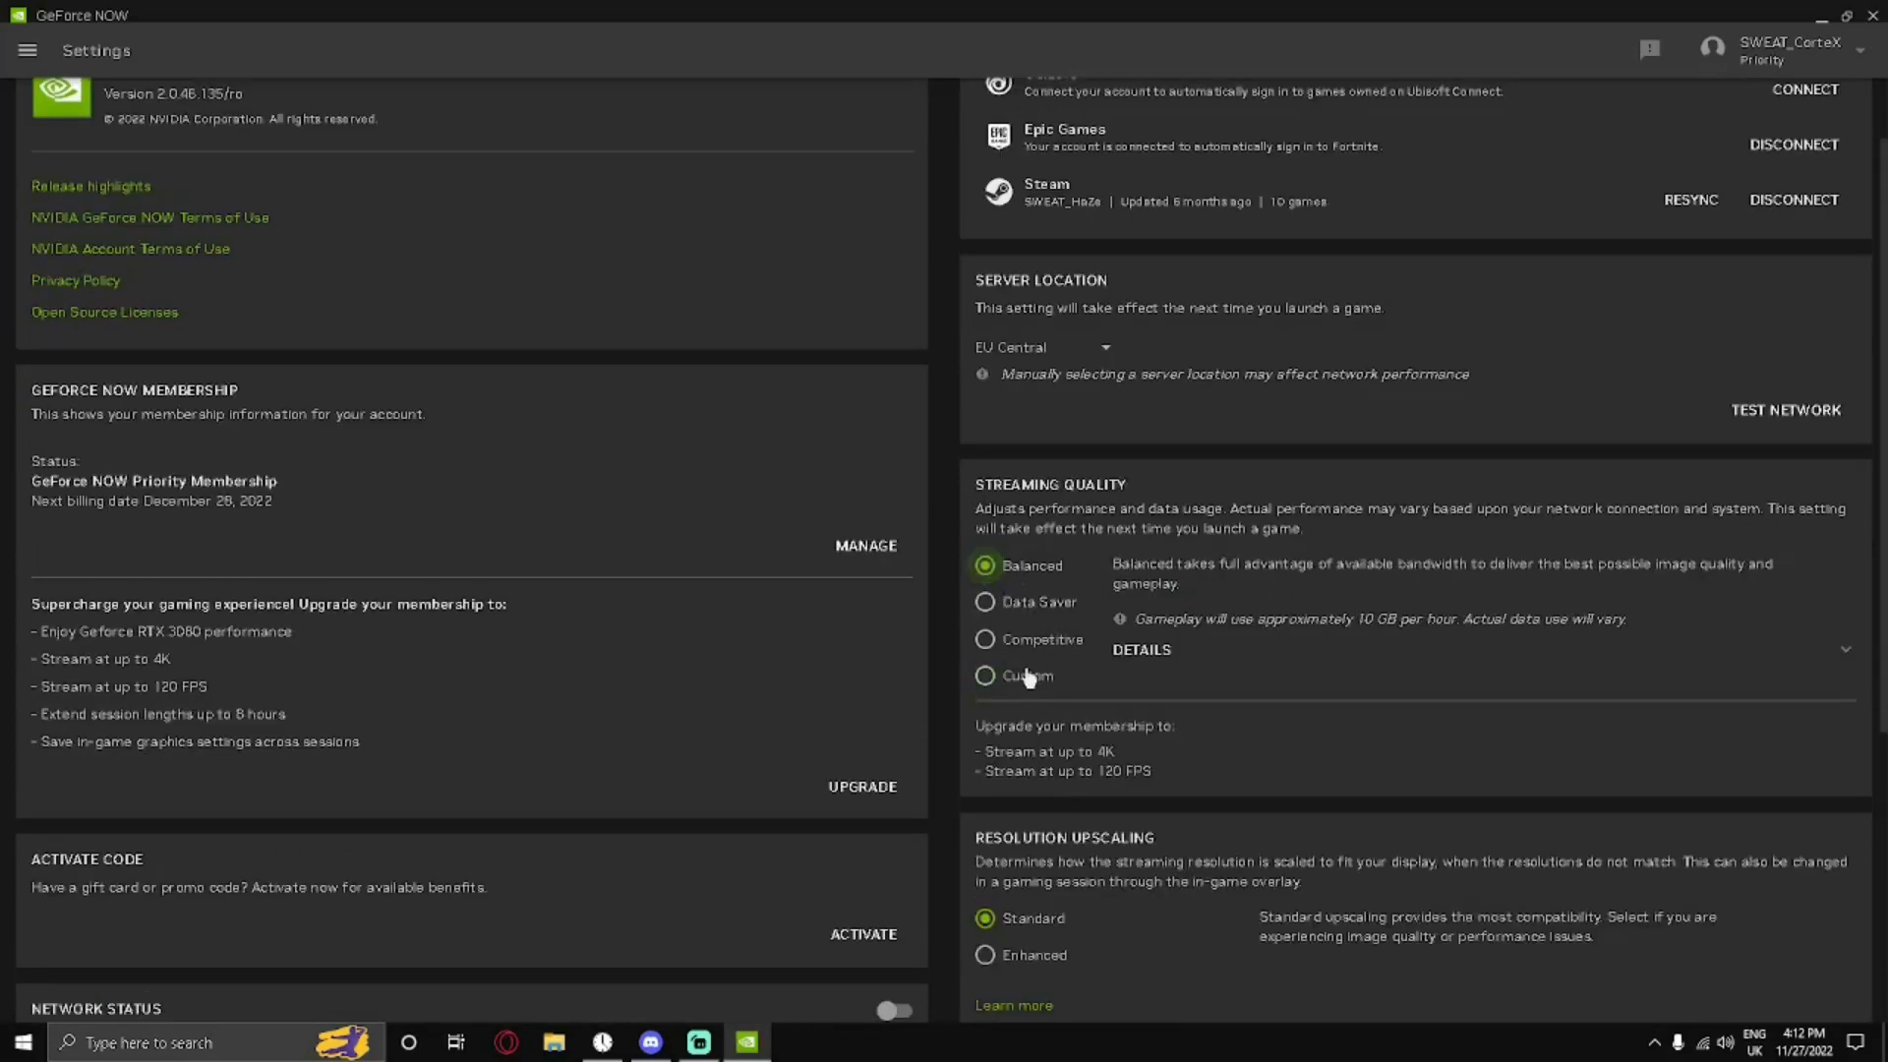
left_click(1008, 682)
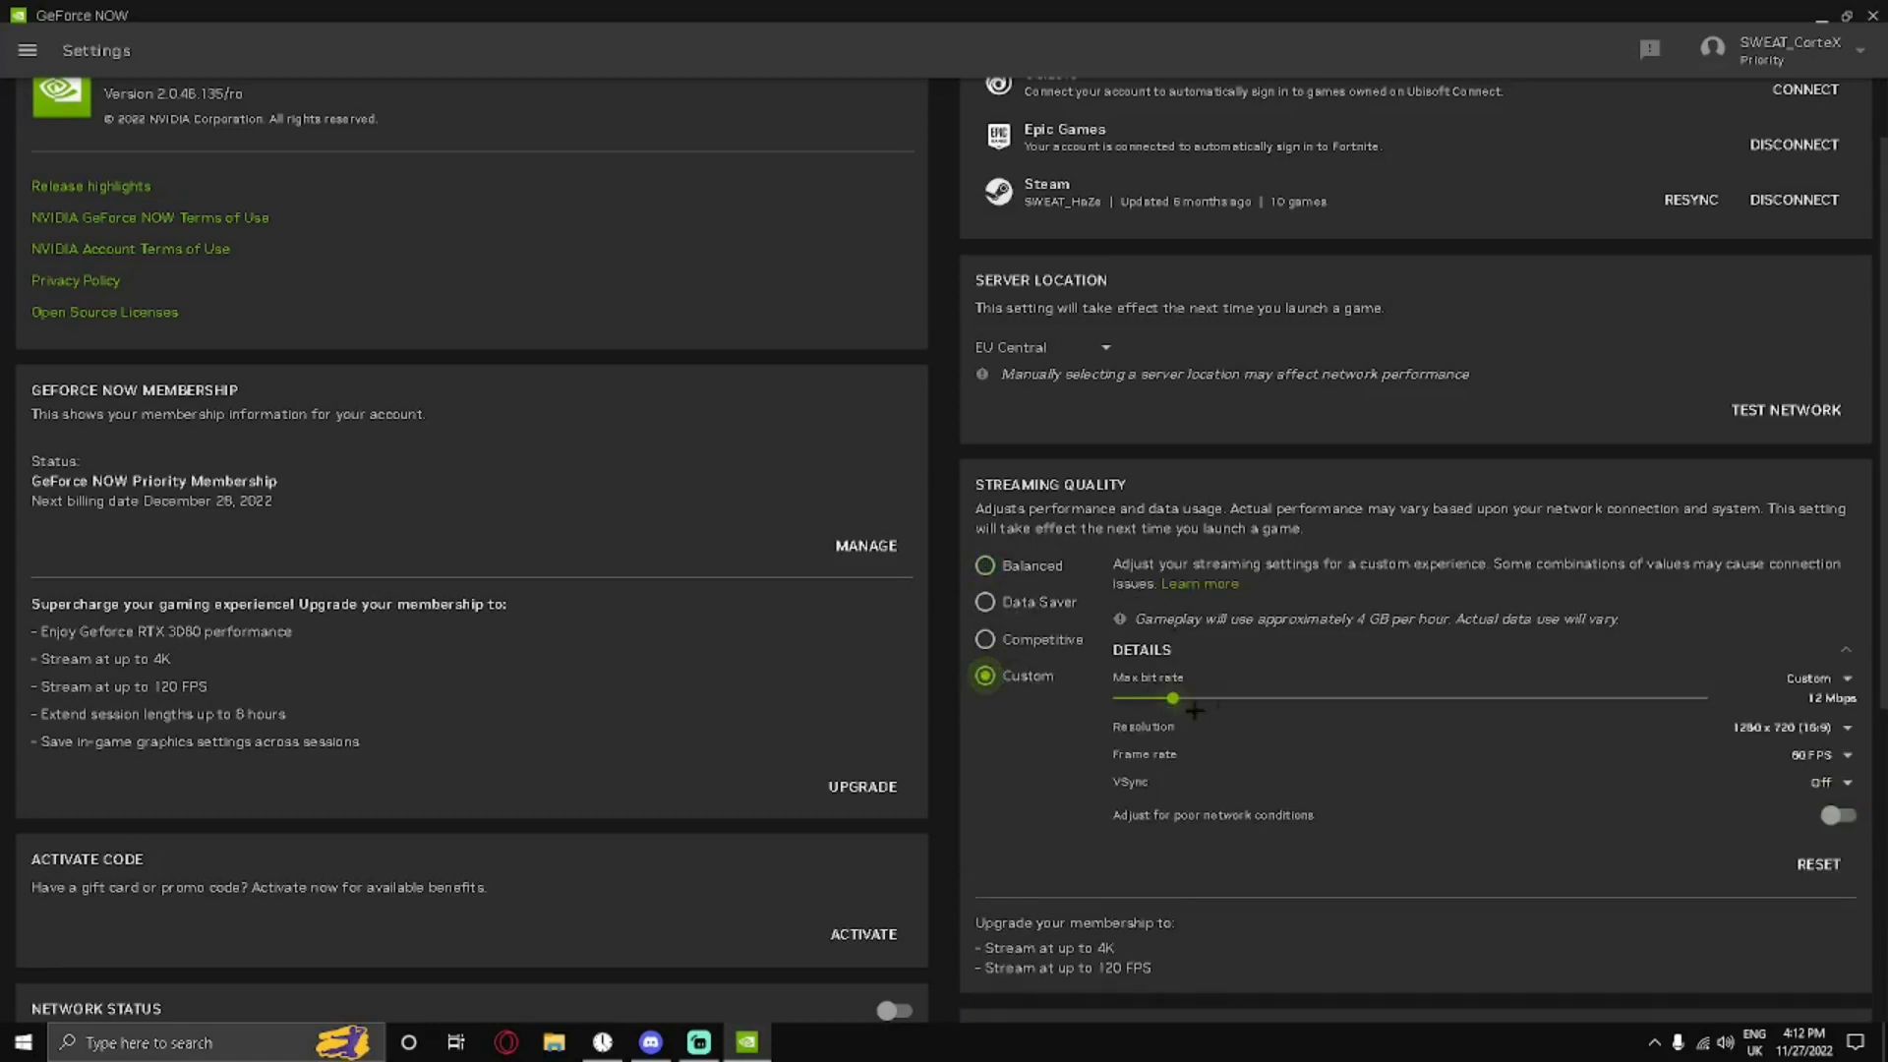
scroll(1490, 702, "down", 1)
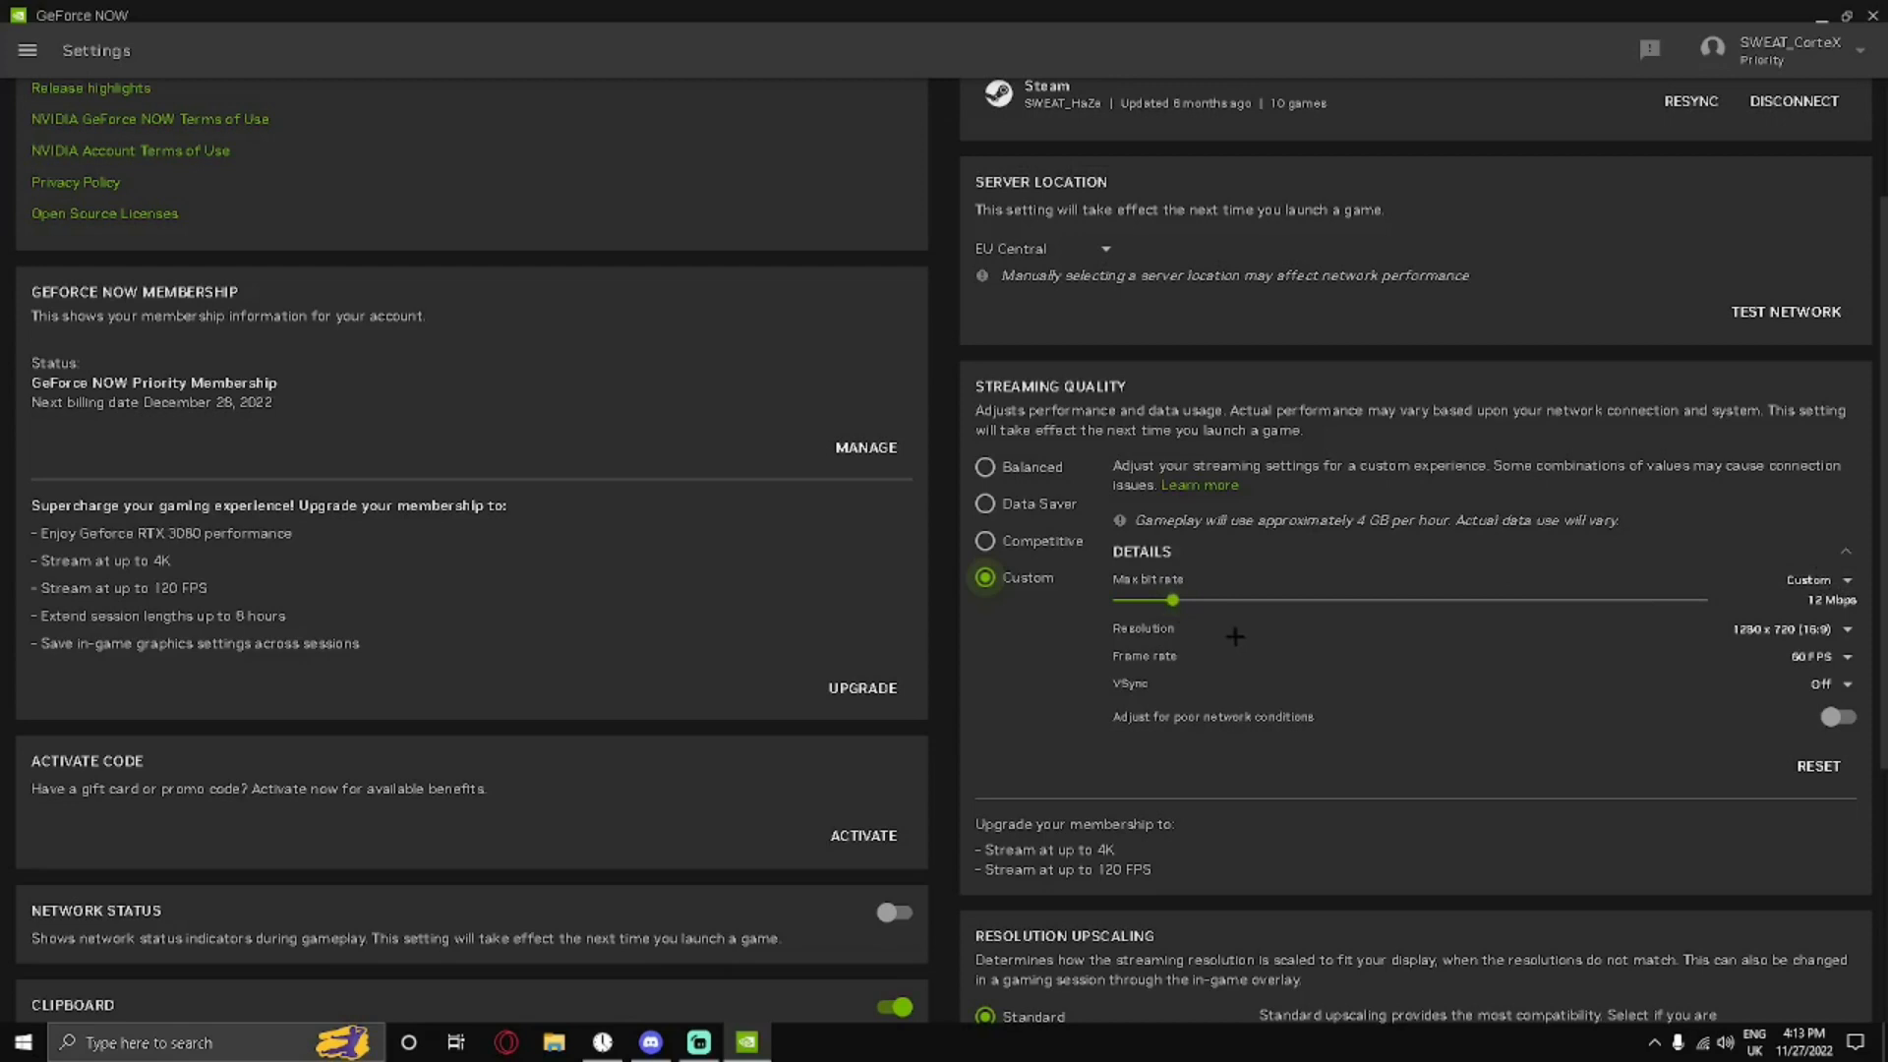
scroll(1232, 635, "down", 1)
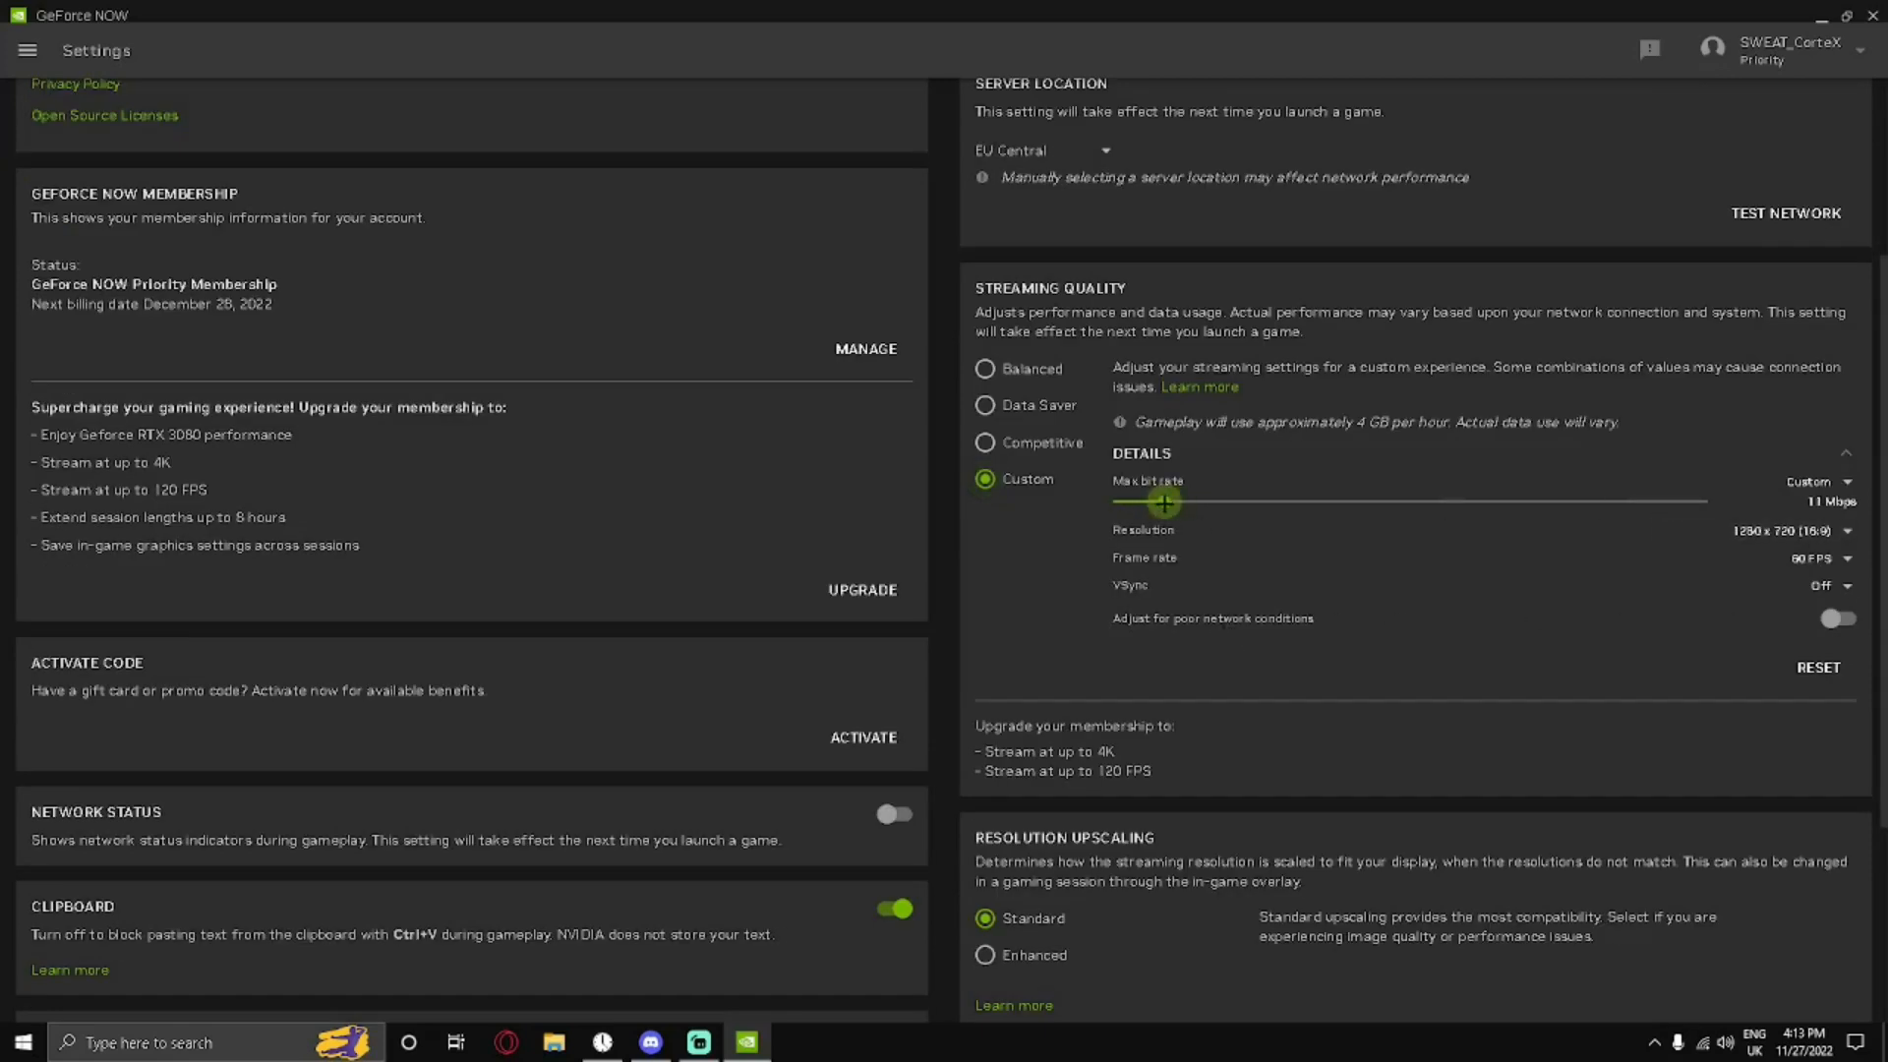
scroll(1210, 590, "up", 2)
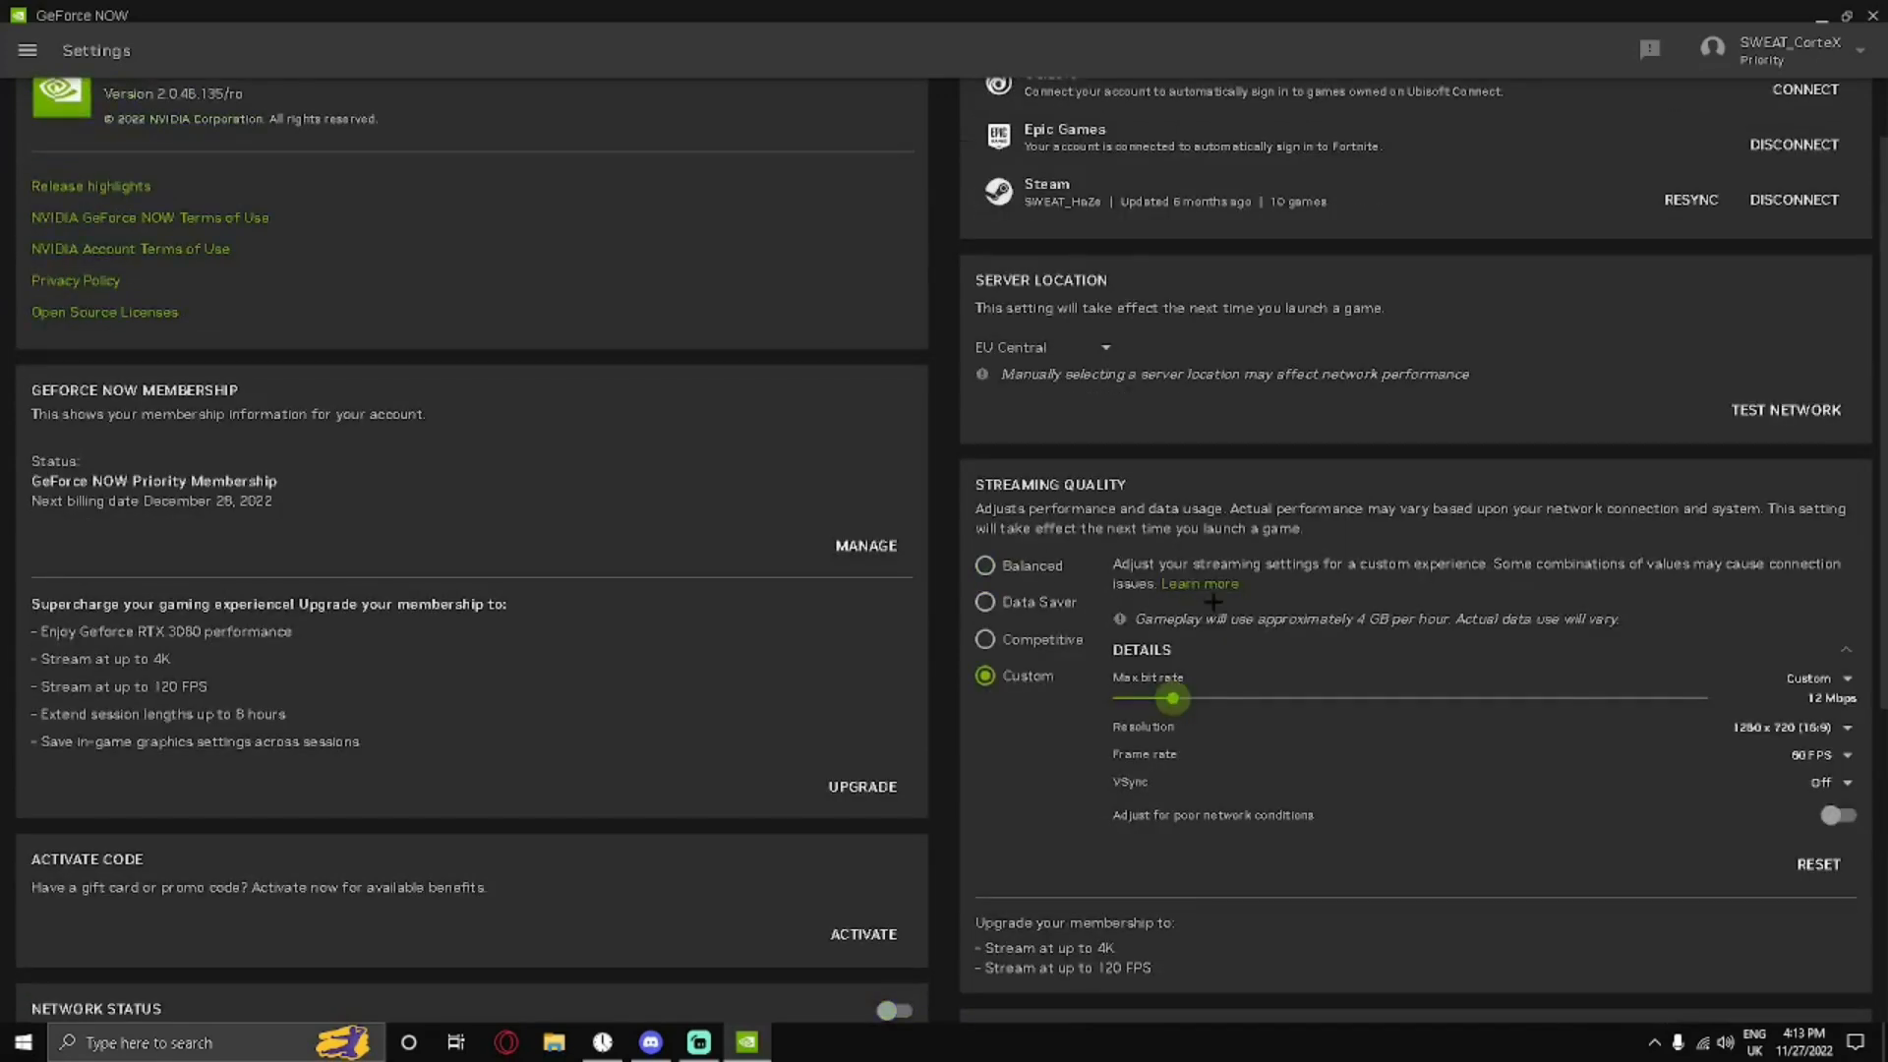
scroll(1175, 698, "up", 1)
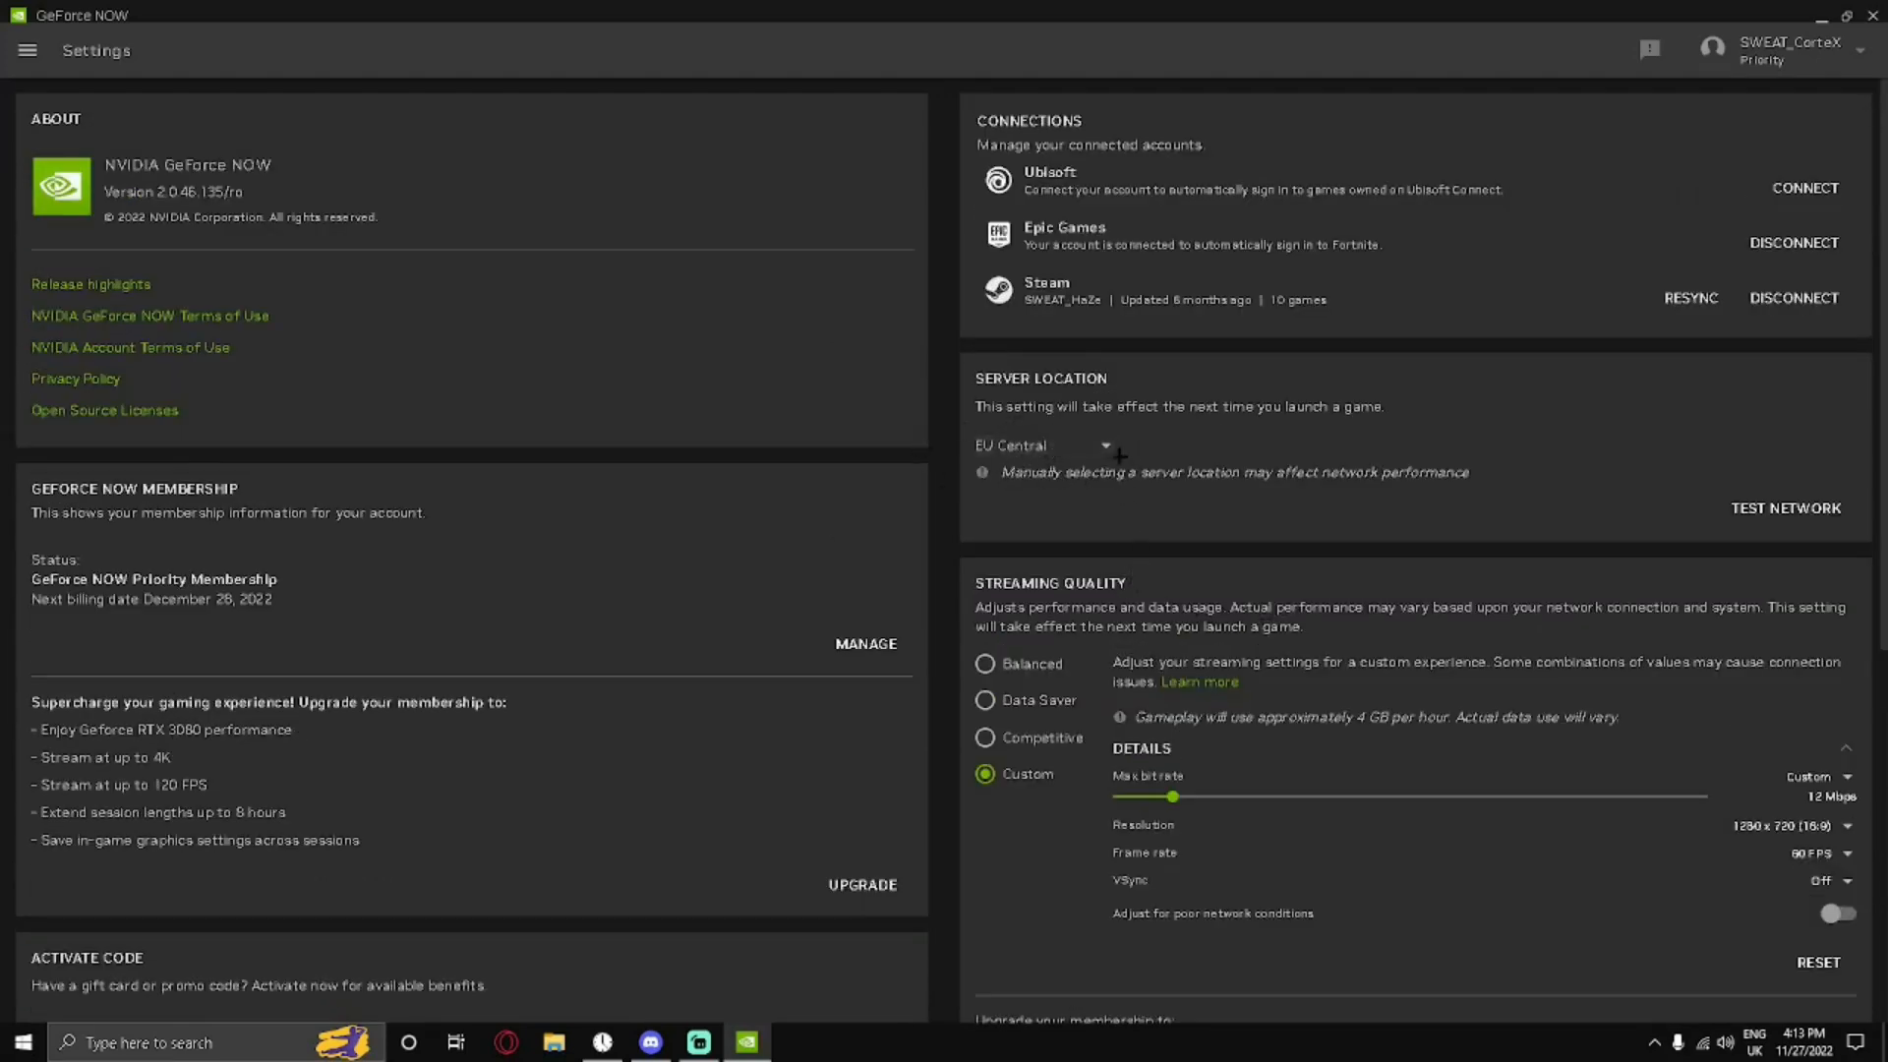
scroll(1055, 450, "down", 1)
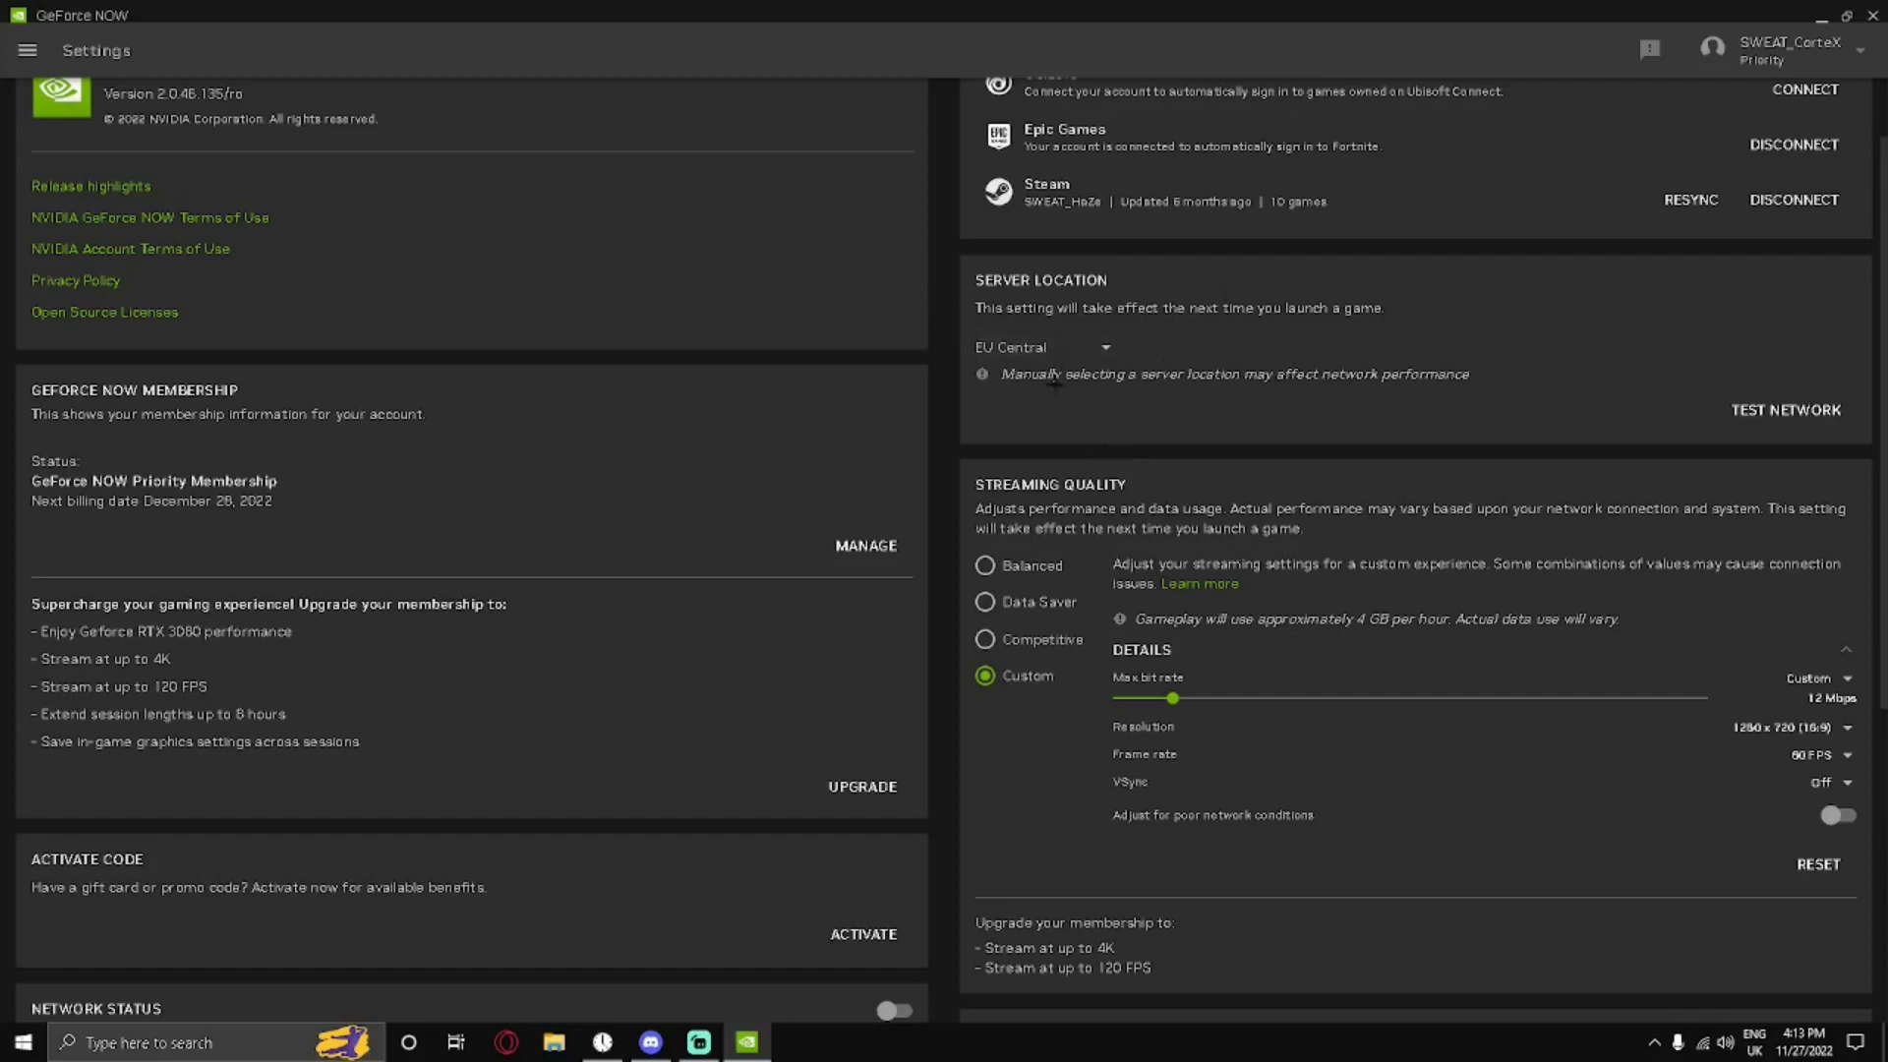
scroll(1214, 344, "down", 1)
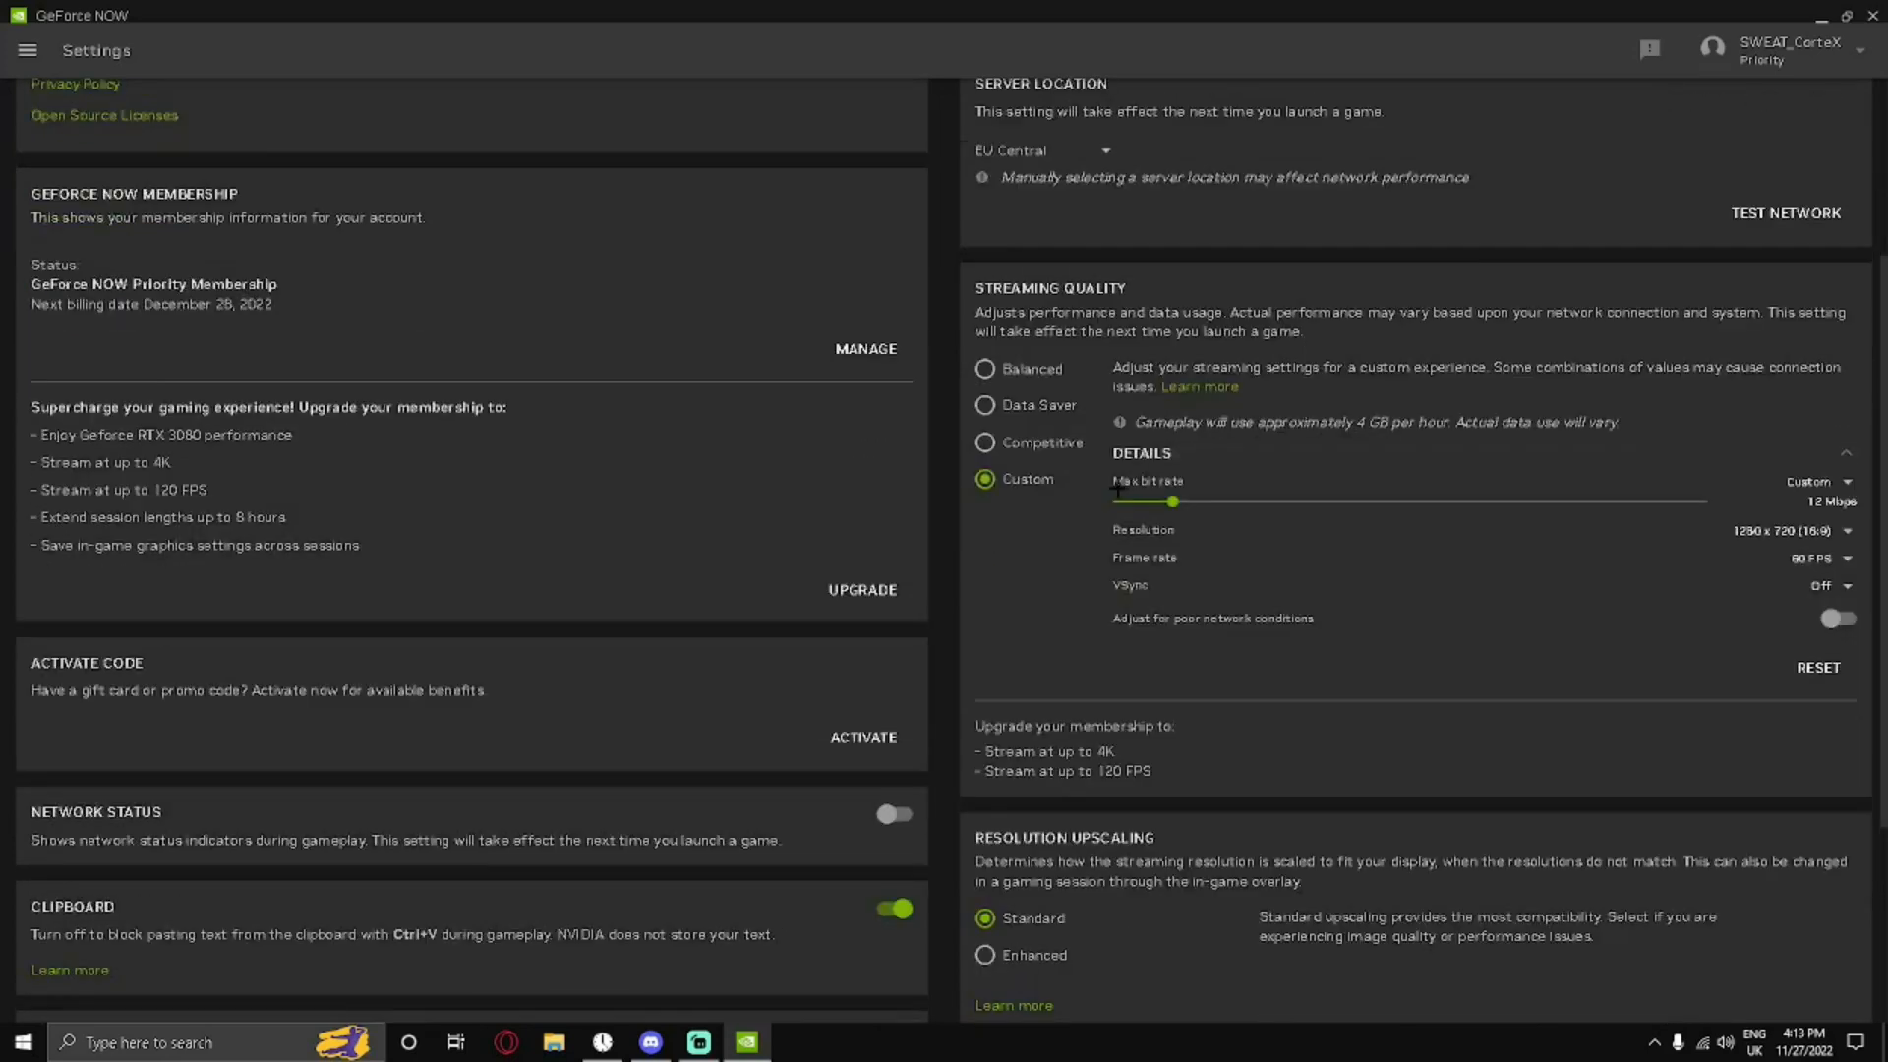
scroll(1086, 551, "down", 1)
scroll(1086, 550, "down", 1)
scroll(1086, 550, "down", 1)
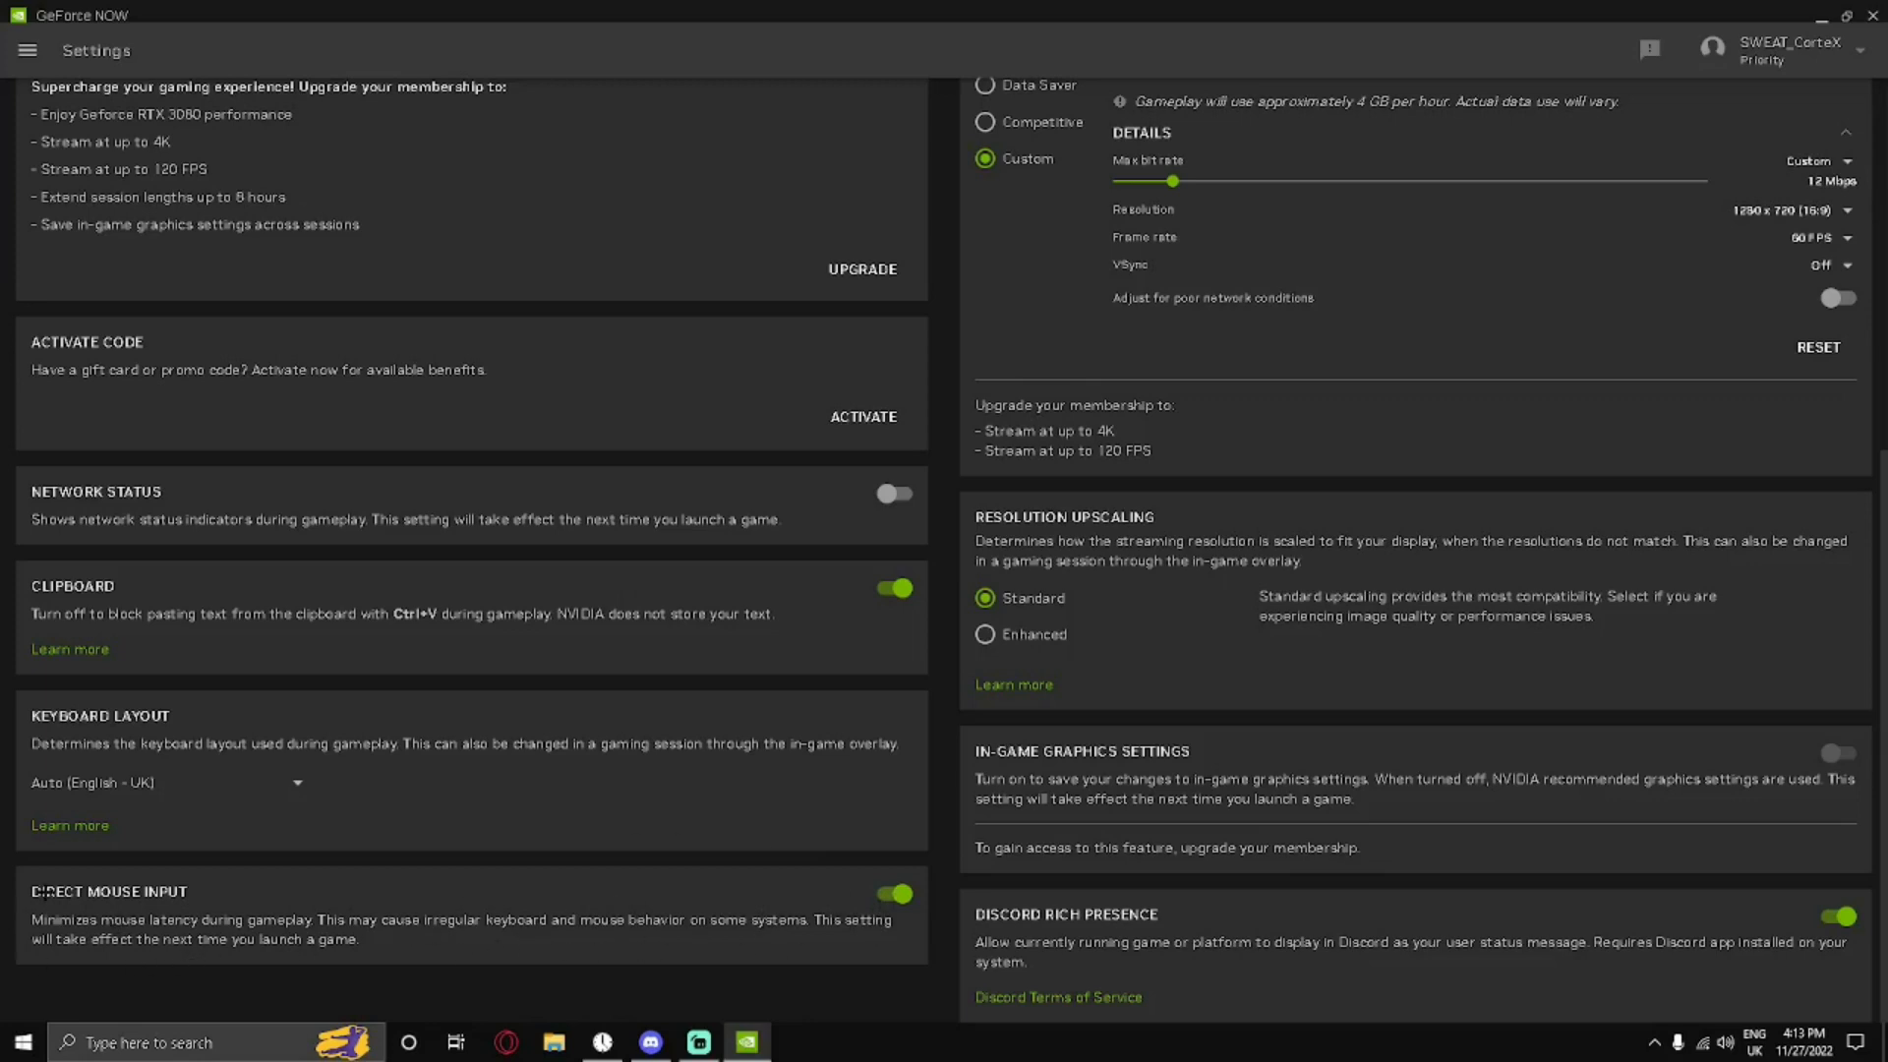
scroll(882, 920, "up", 1)
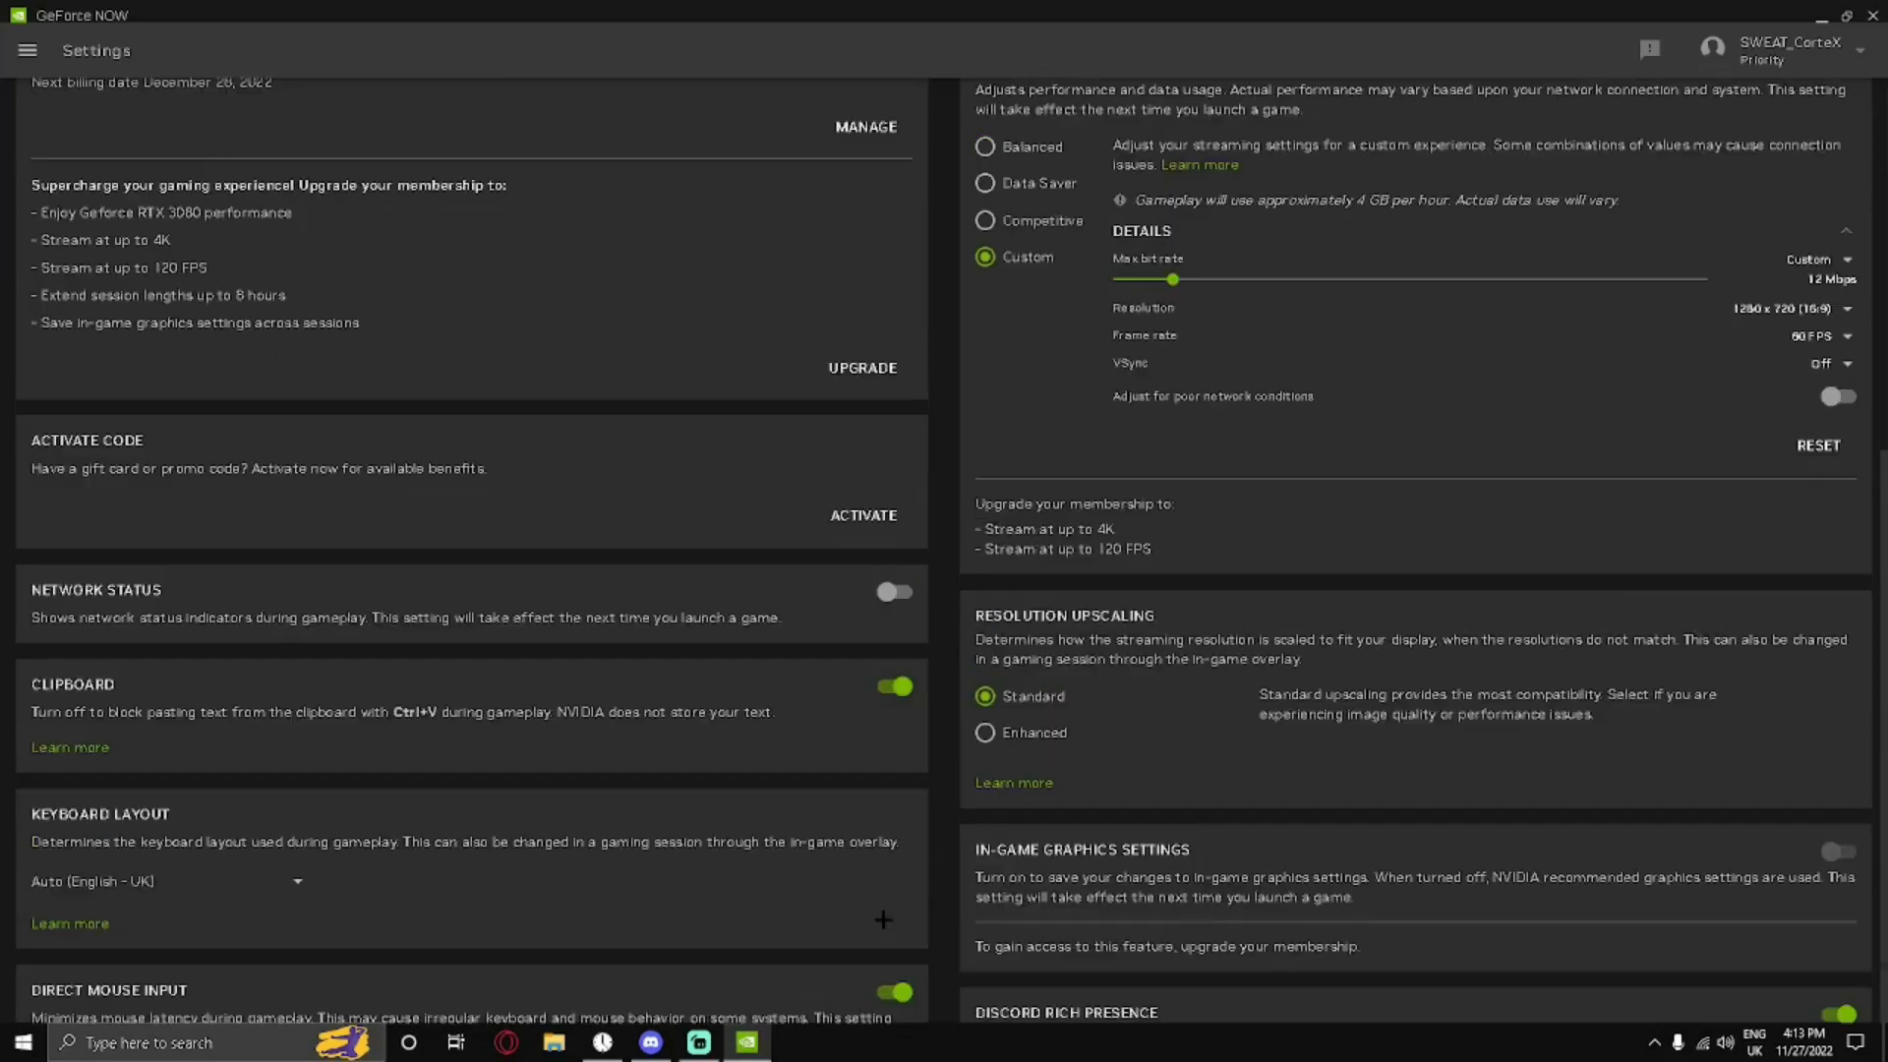
scroll(882, 922, "down", 1)
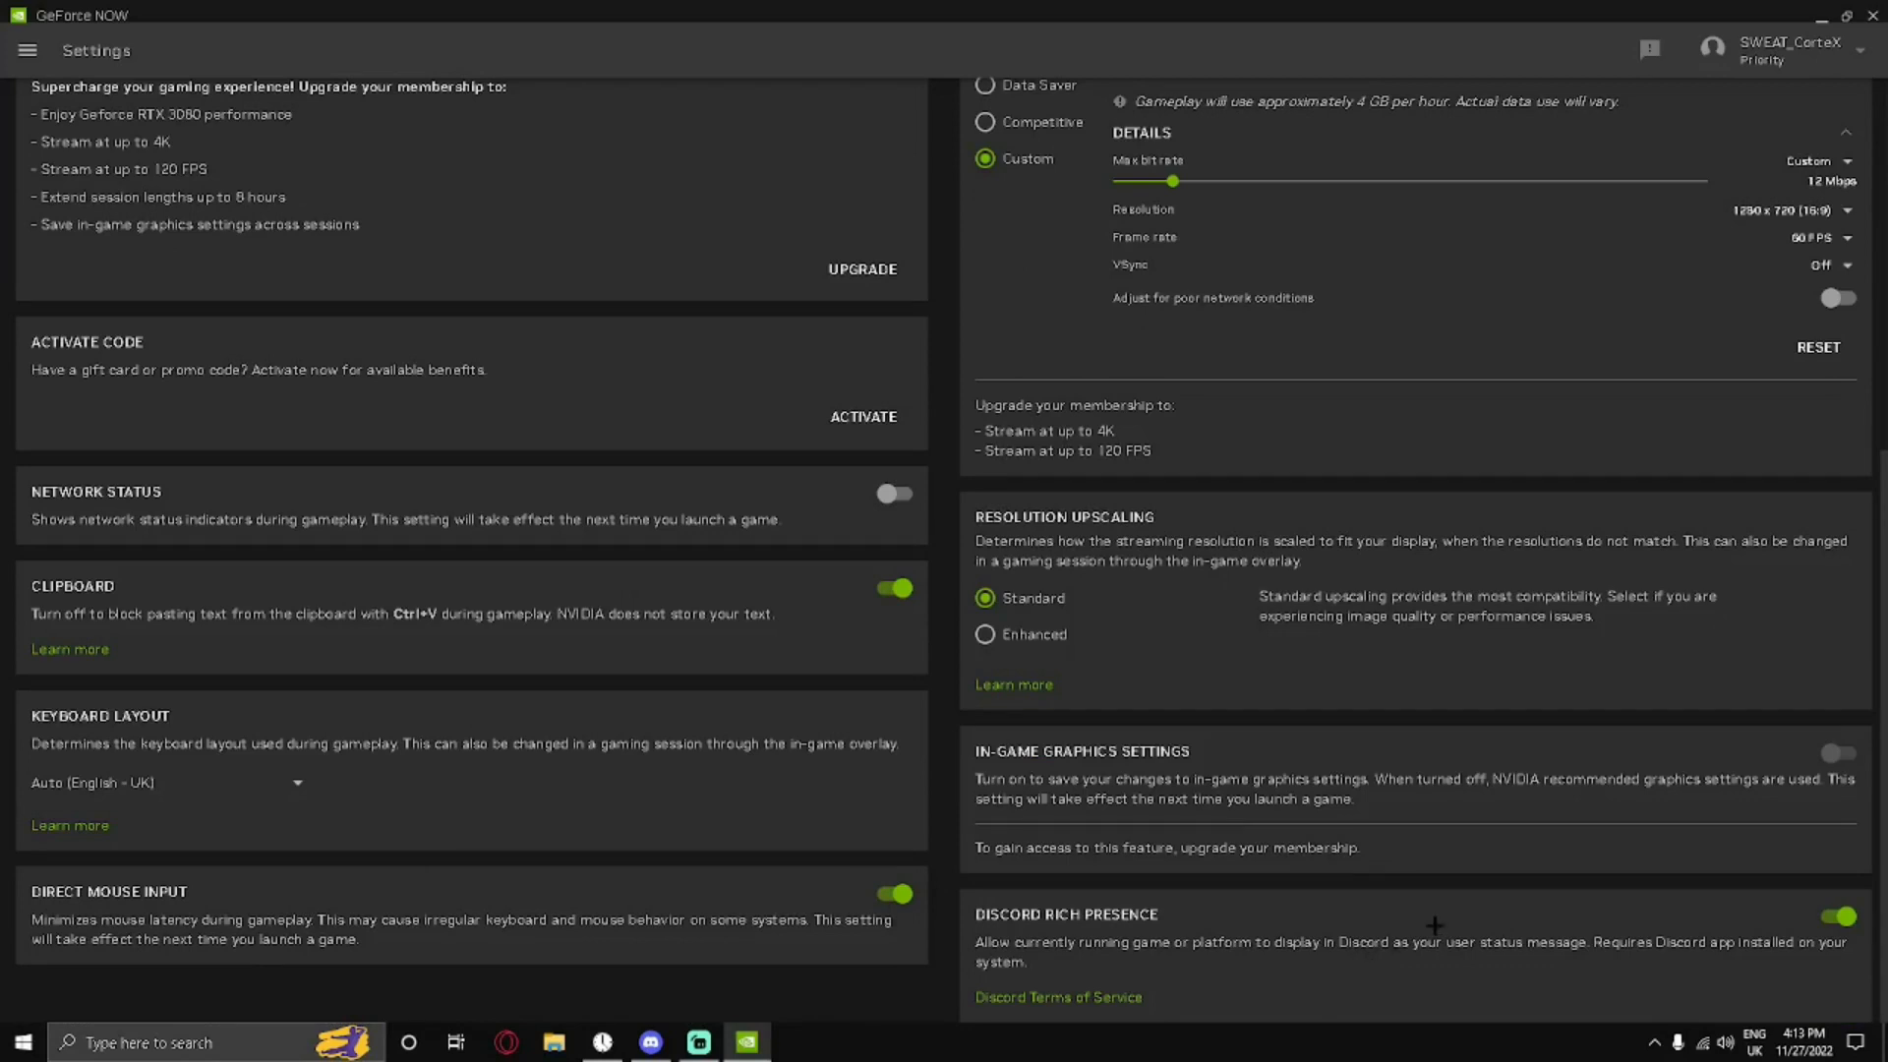
scroll(1431, 927, "up", 5)
scroll(1412, 913, "down", 4)
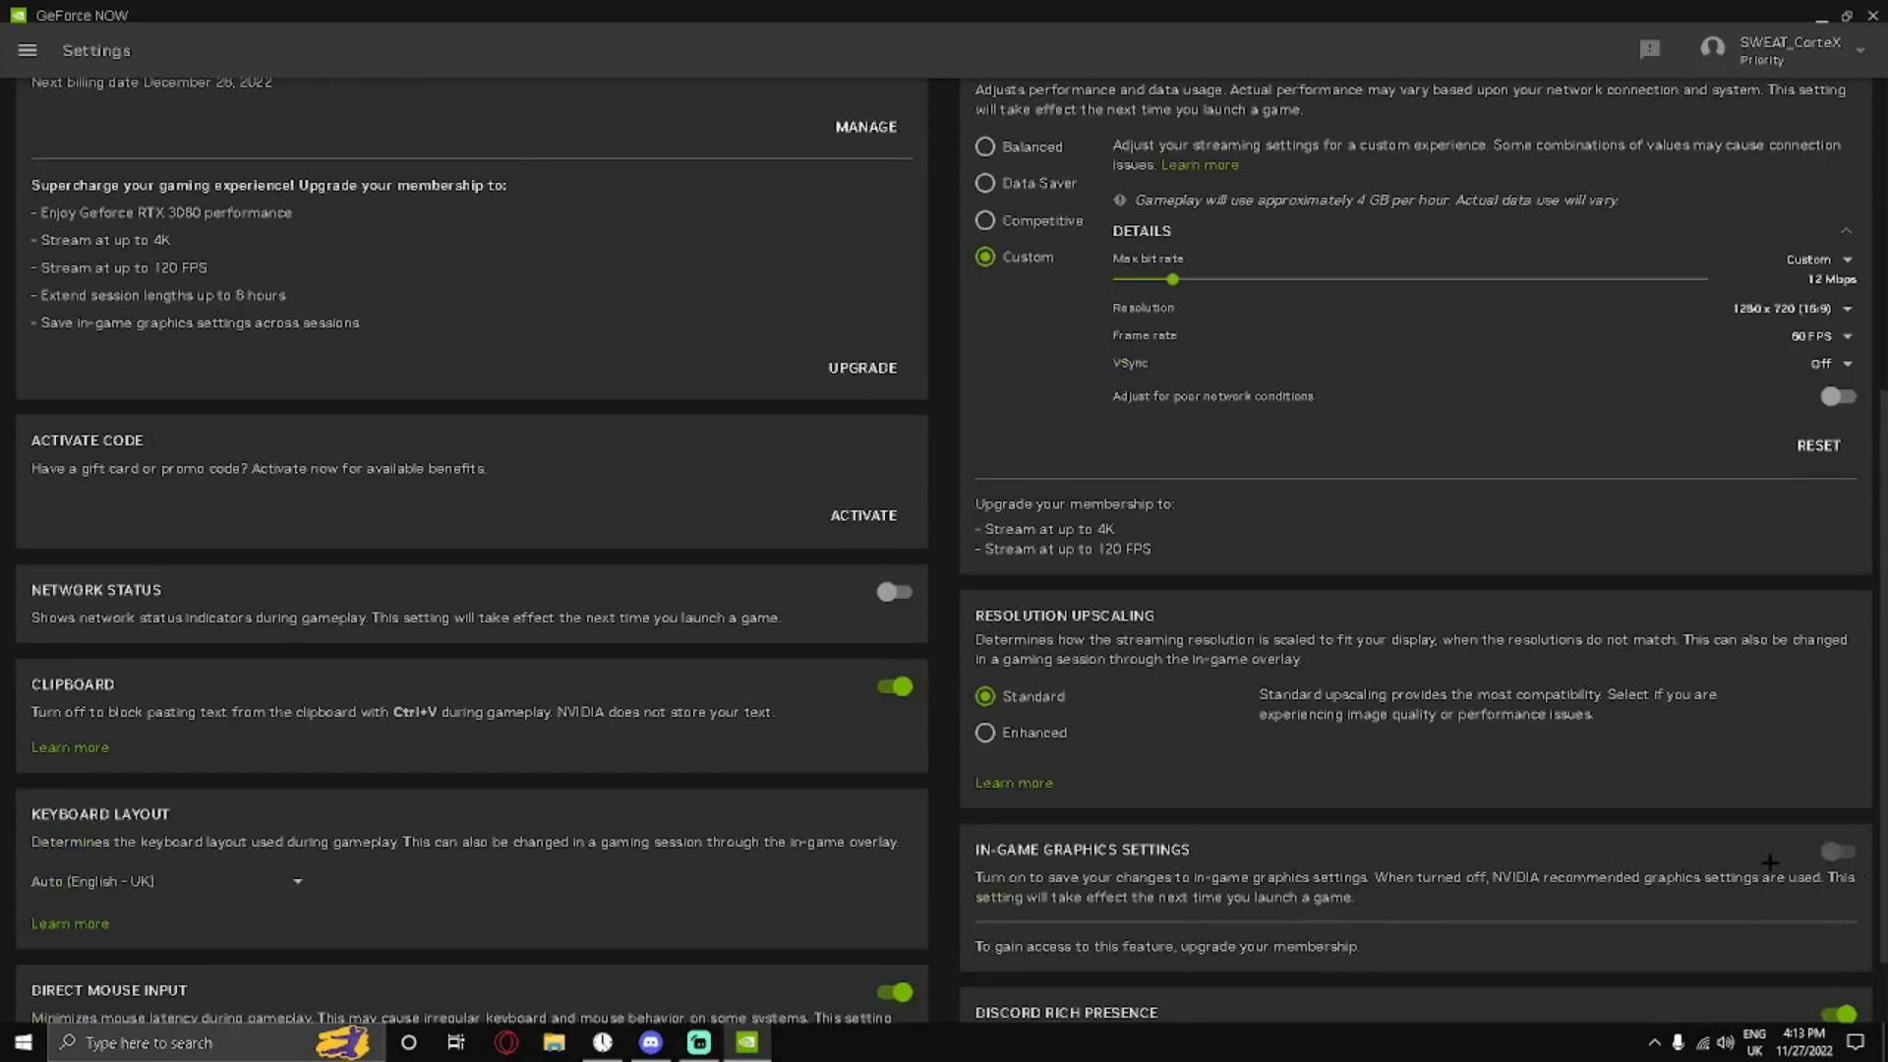
scroll(1170, 751, "up", 1)
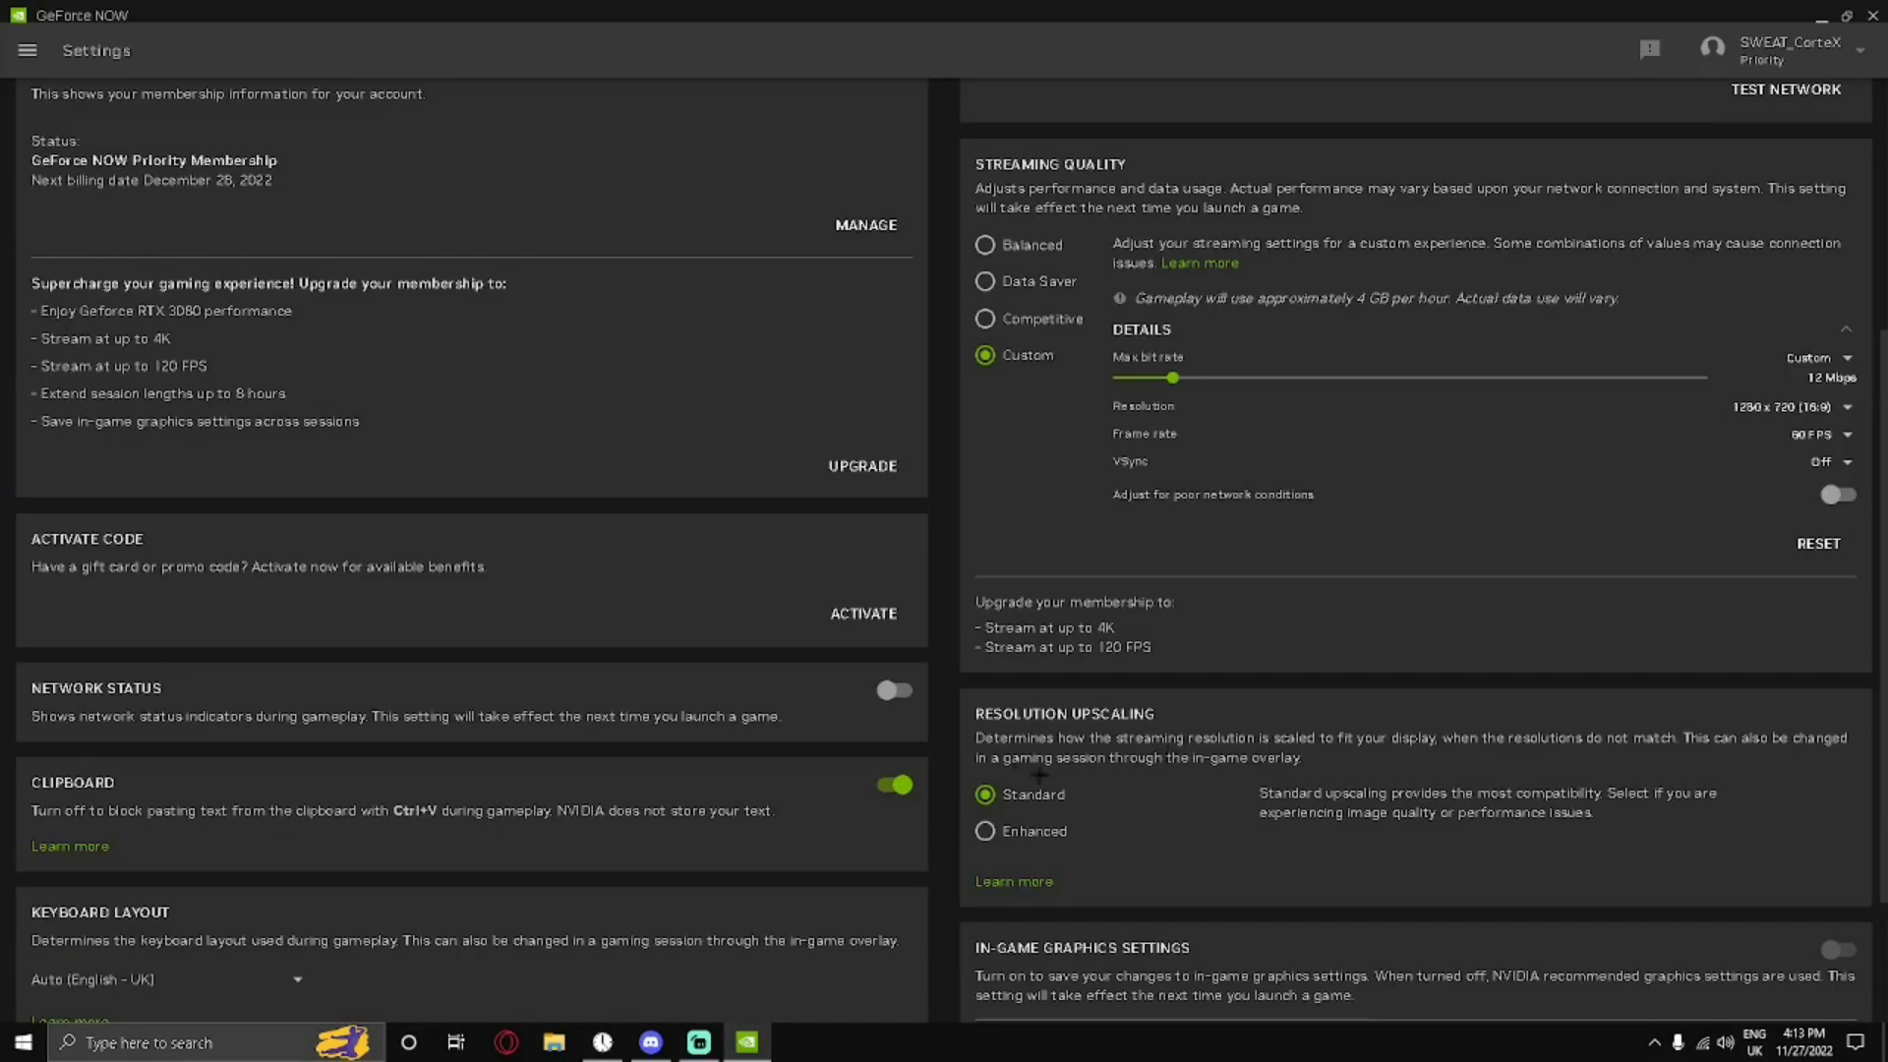
scroll(1040, 775, "up", 1)
scroll(1151, 820, "down", 1)
scroll(1716, 974, "down", 2)
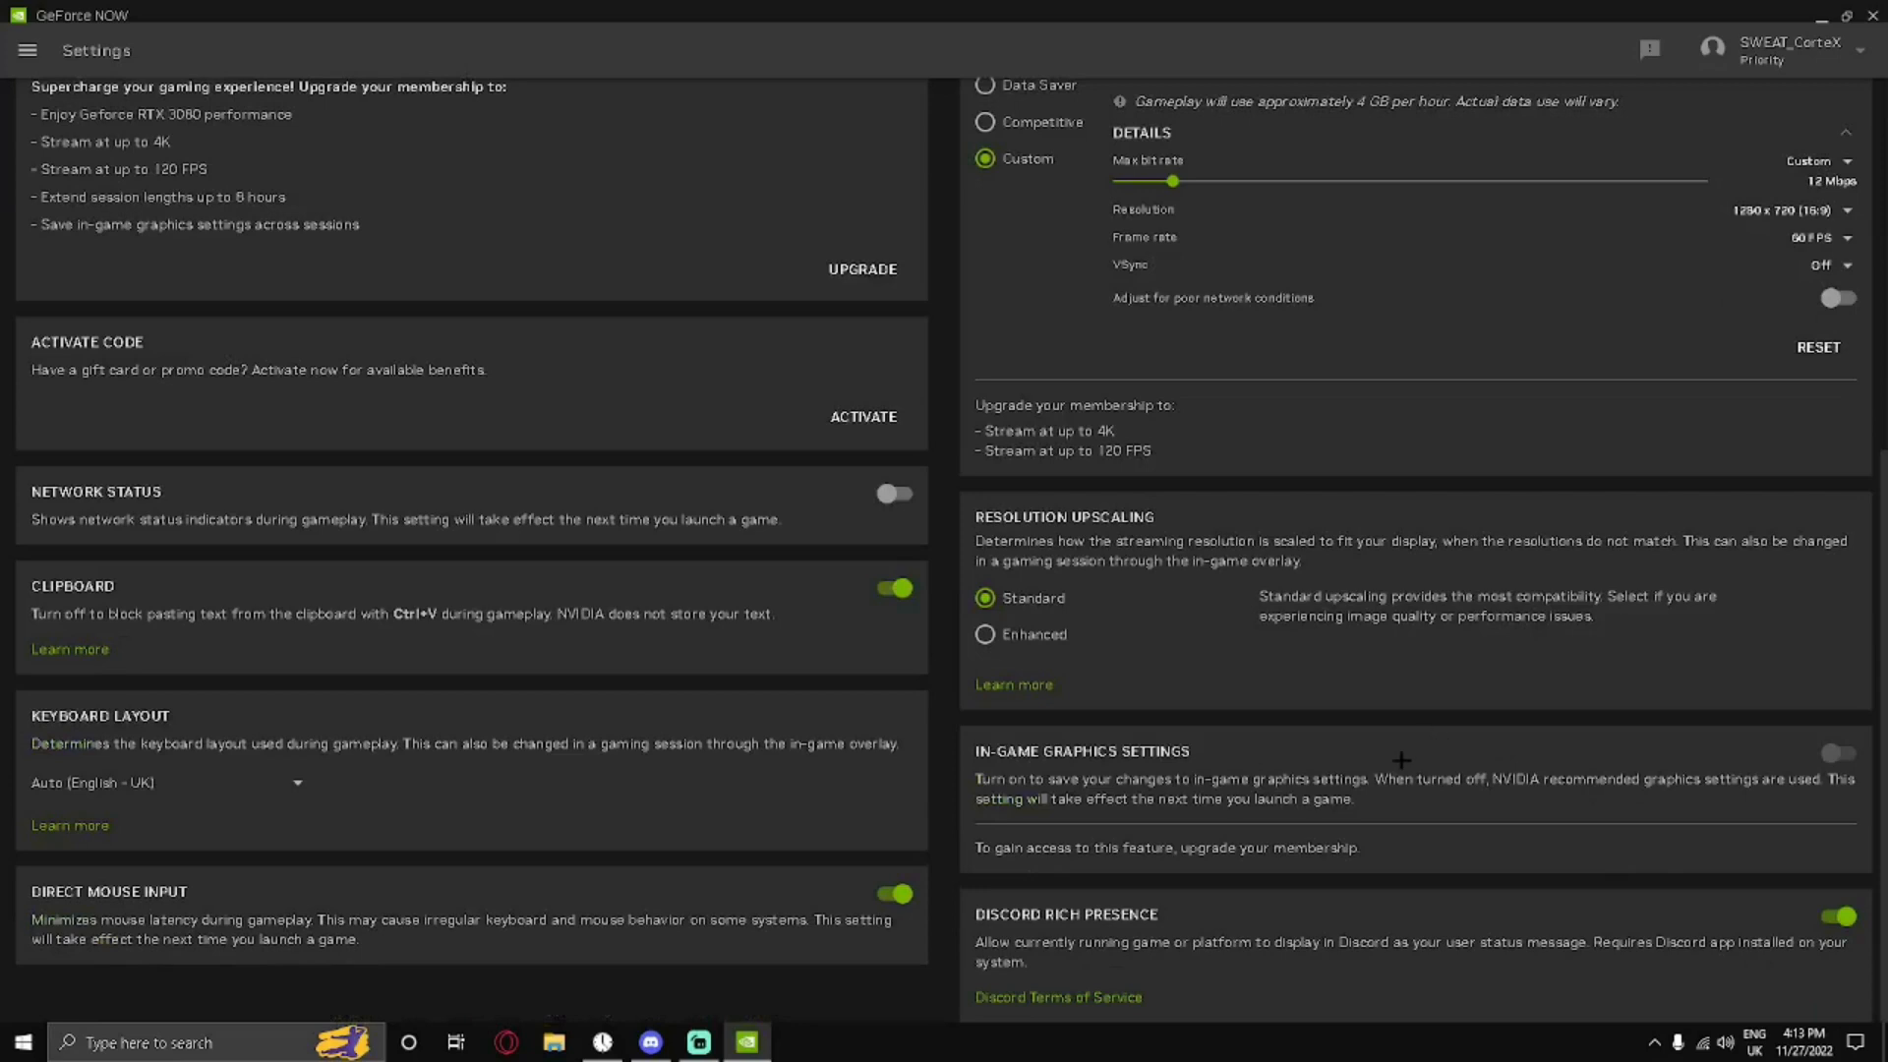
scroll(1217, 790, "up", 1)
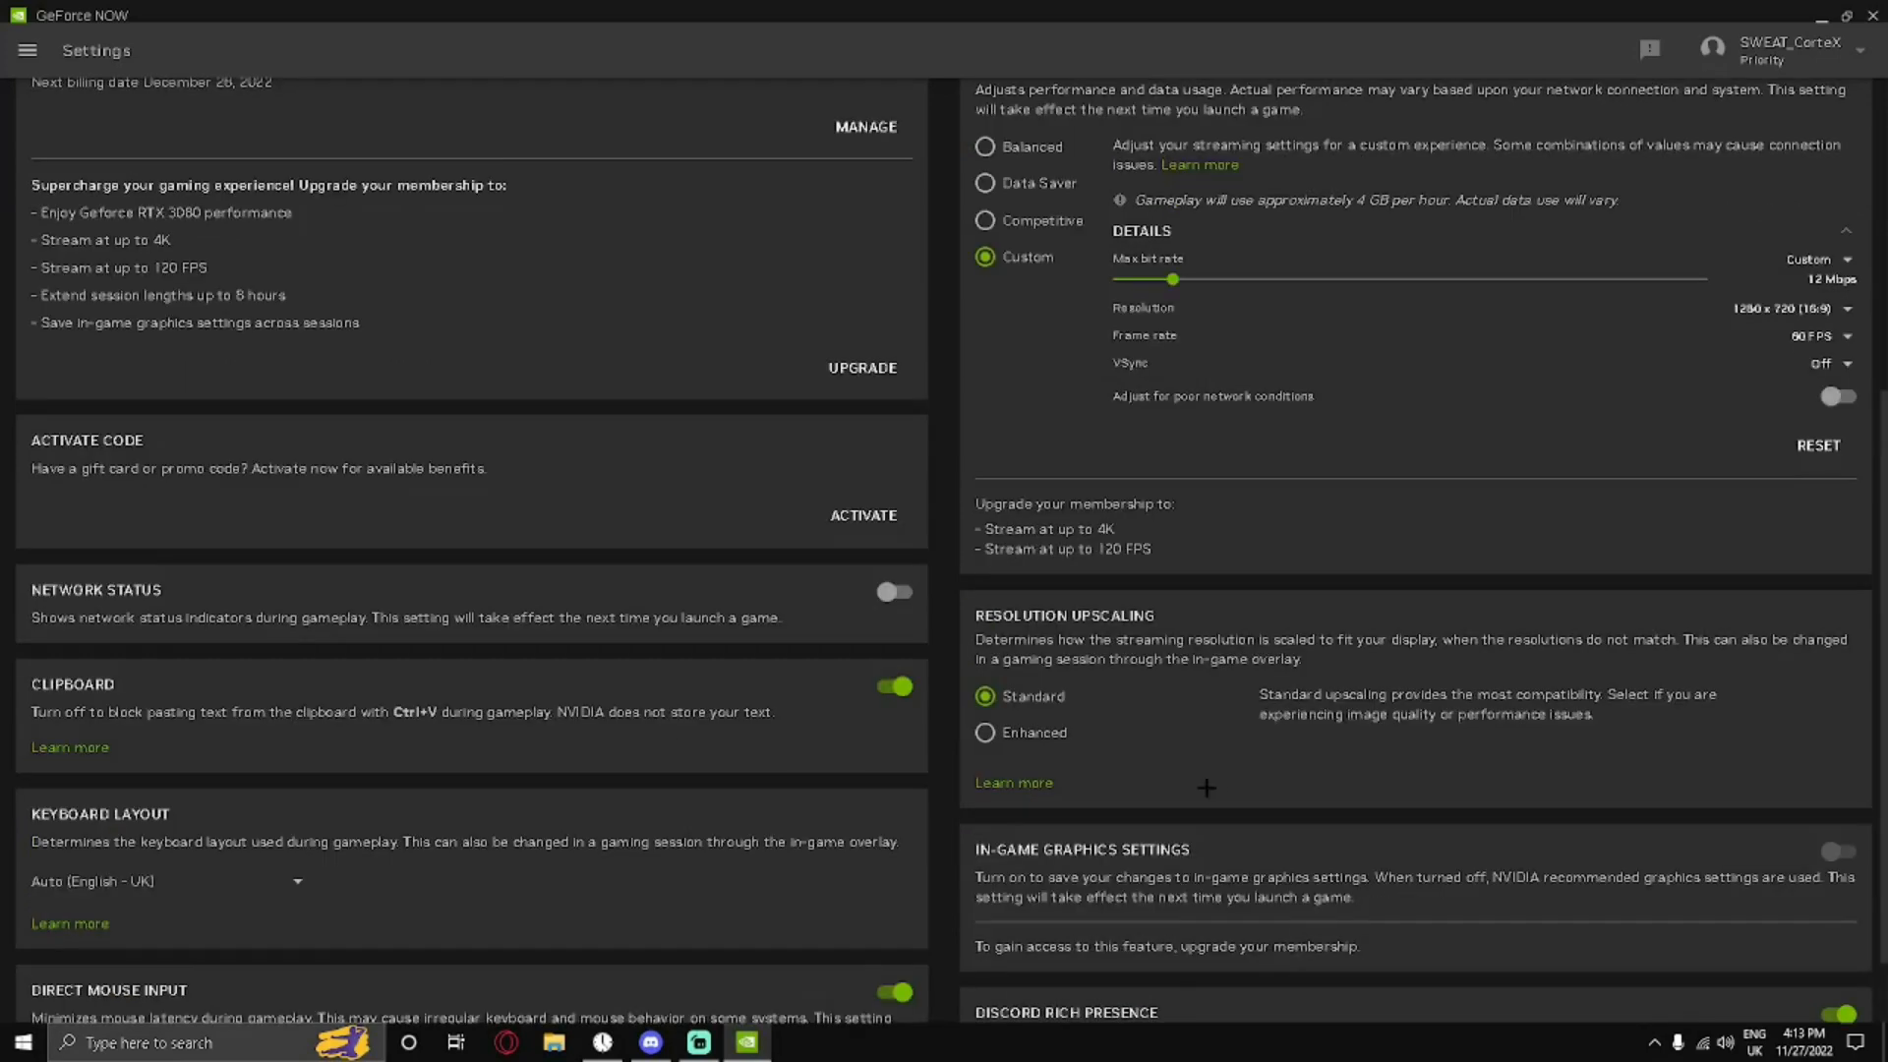
scroll(1206, 789, "down", 1)
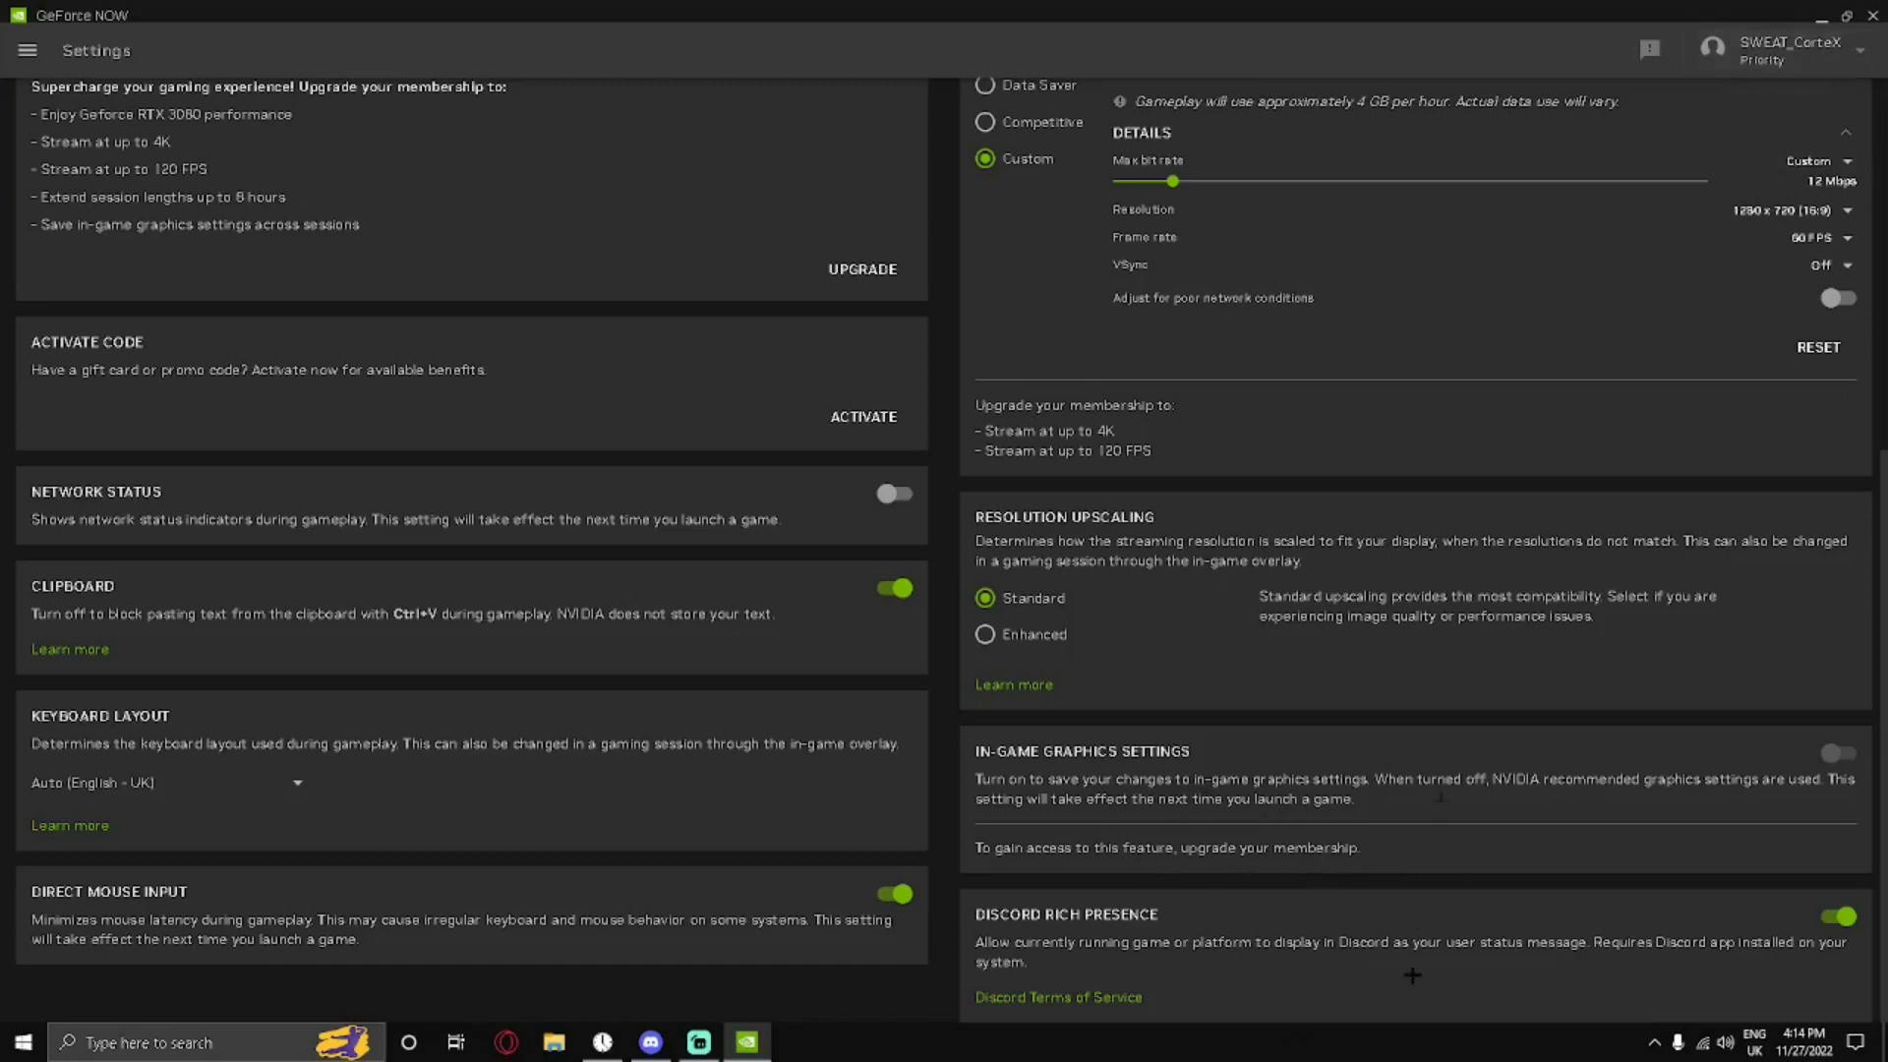
scroll(1139, 853, "up", 3)
scroll(1139, 853, "down", 2)
scroll(1071, 755, "up", 1)
scroll(1072, 755, "up", 3)
scroll(1071, 756, "up", 2)
scroll(738, 628, "up", 1)
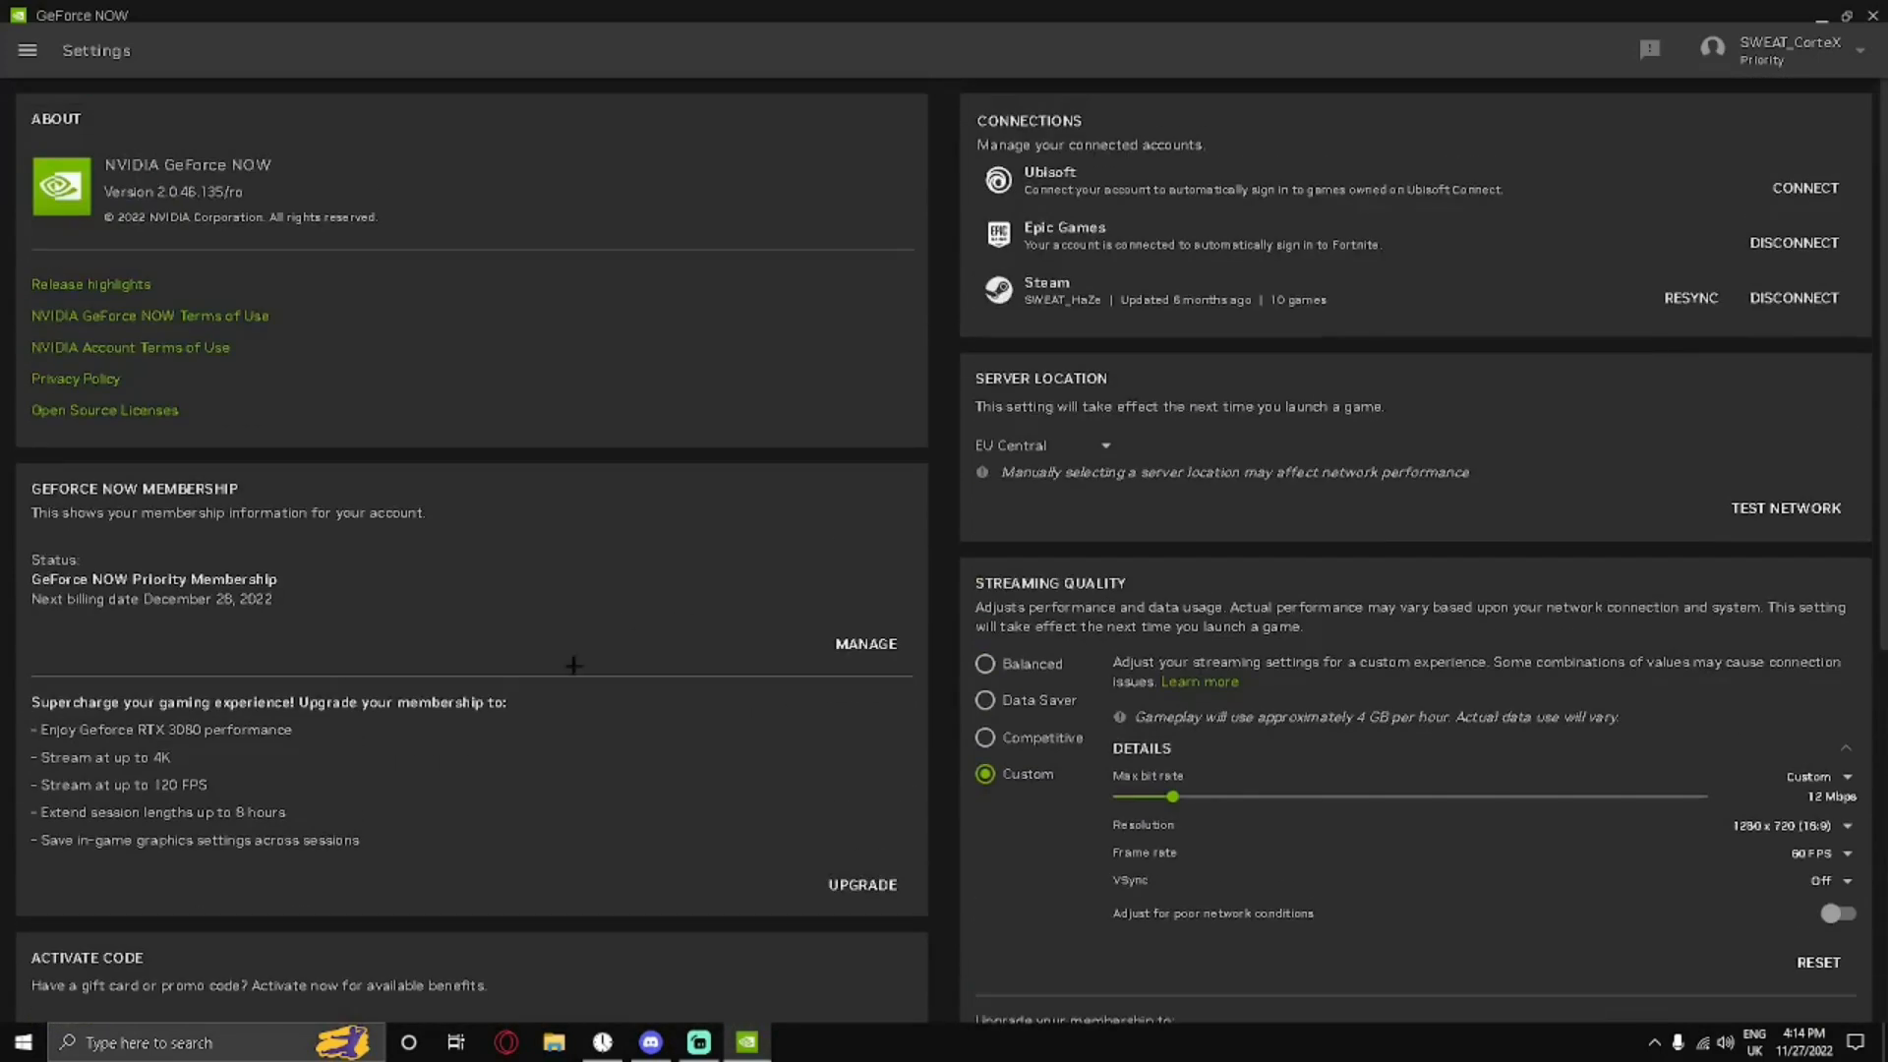
scroll(833, 712, "down", 3)
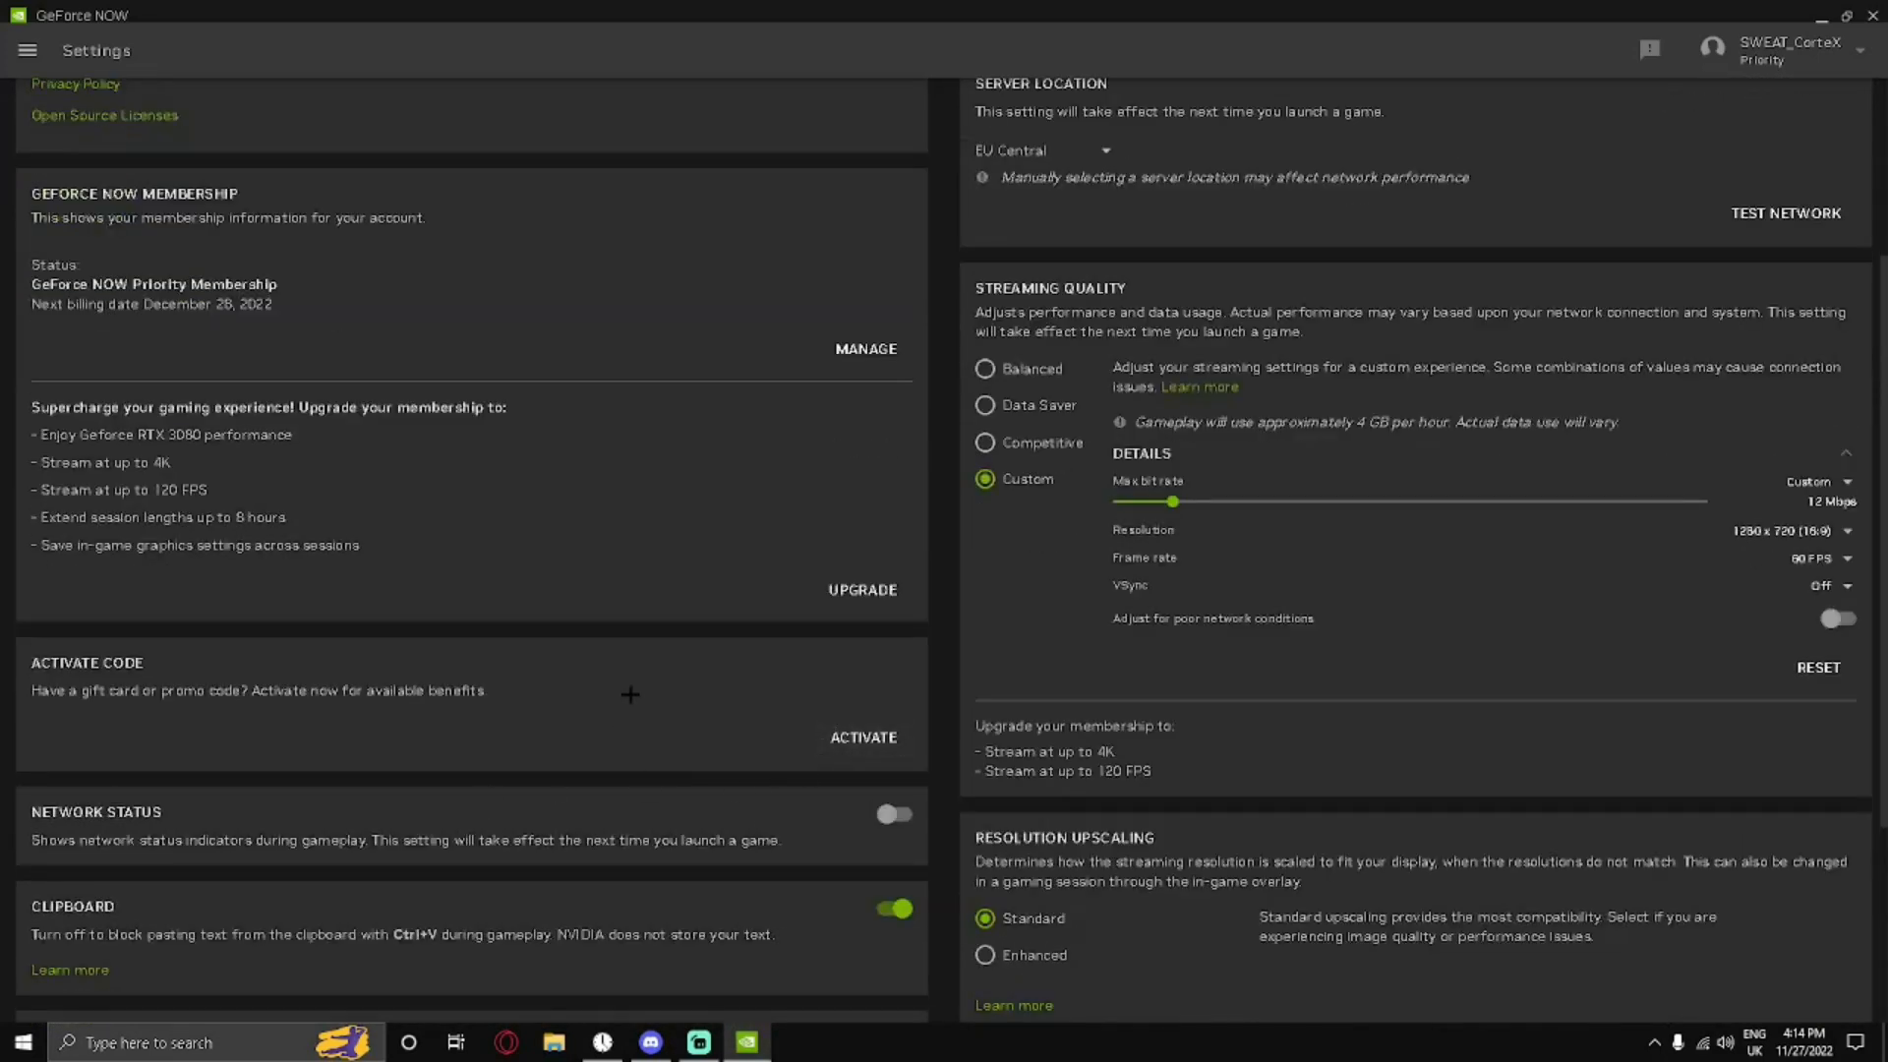
scroll(656, 767, "down", 1)
scroll(671, 762, "up", 1)
scroll(671, 763, "up", 4)
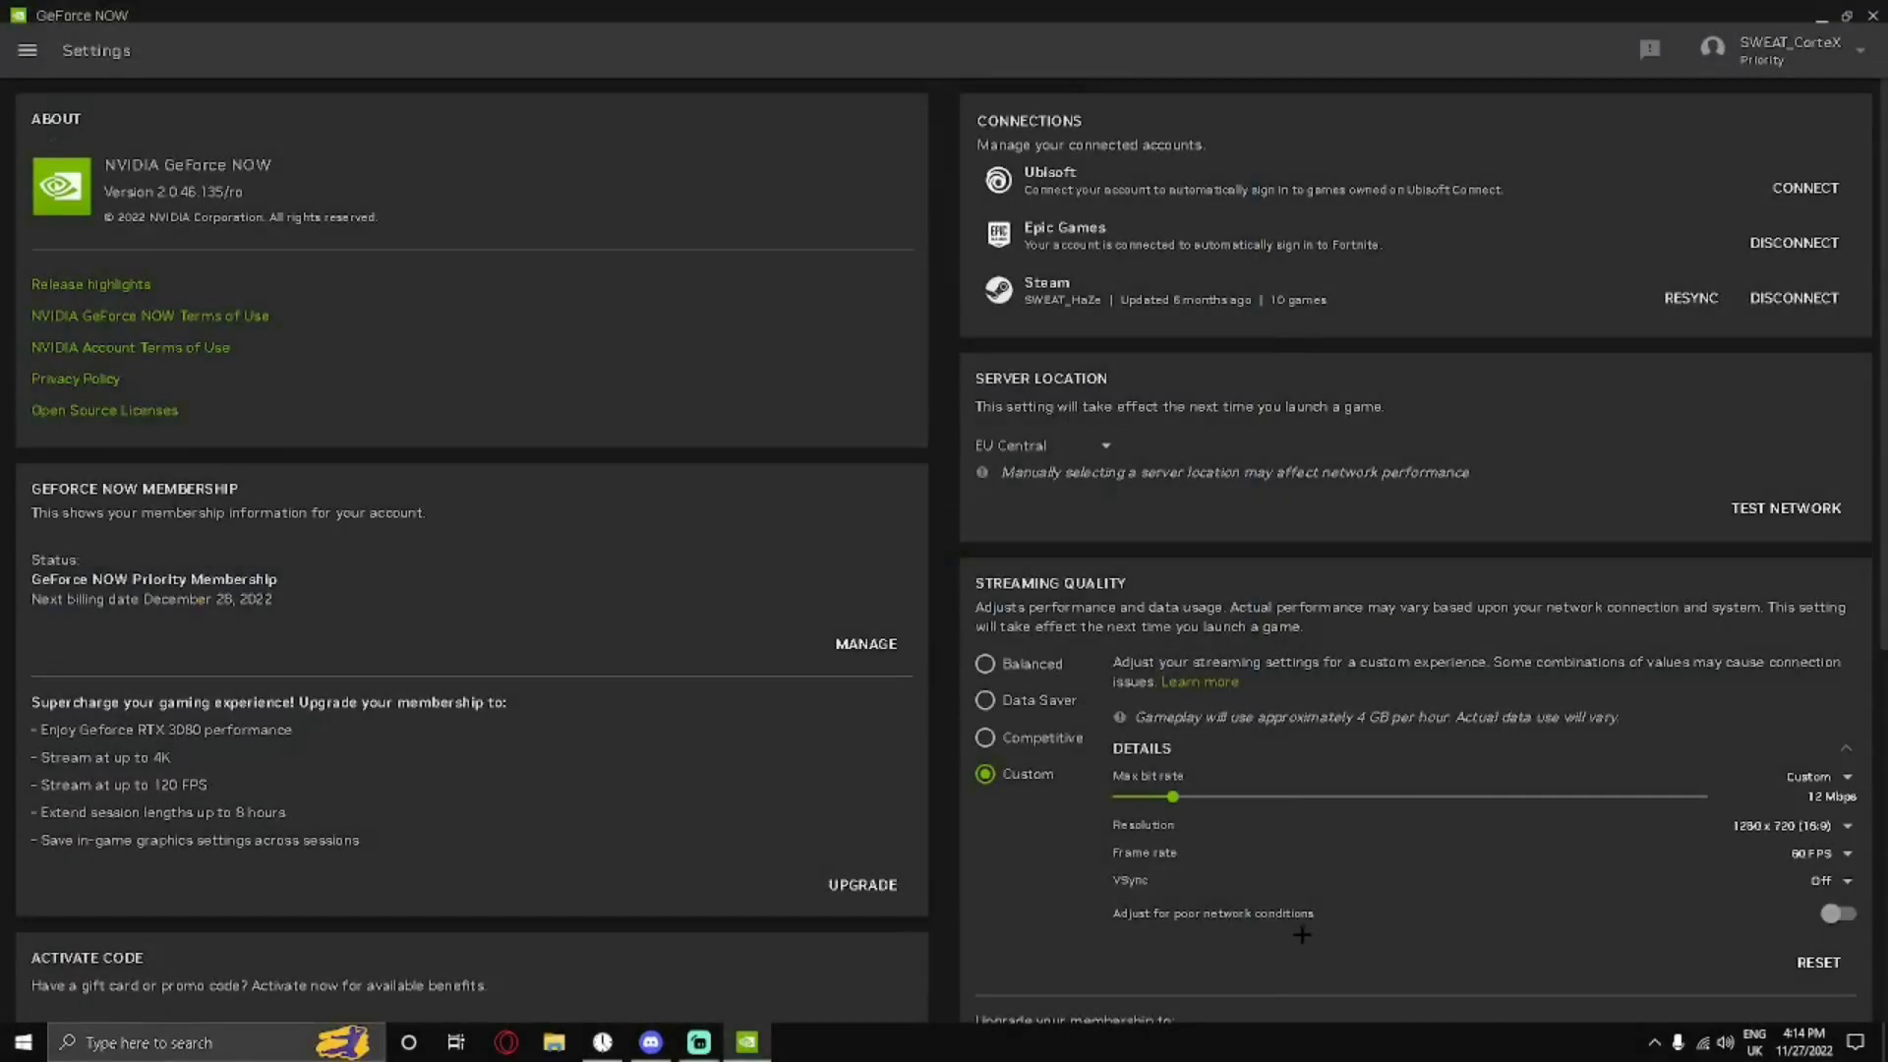
scroll(1357, 911, "down", 2)
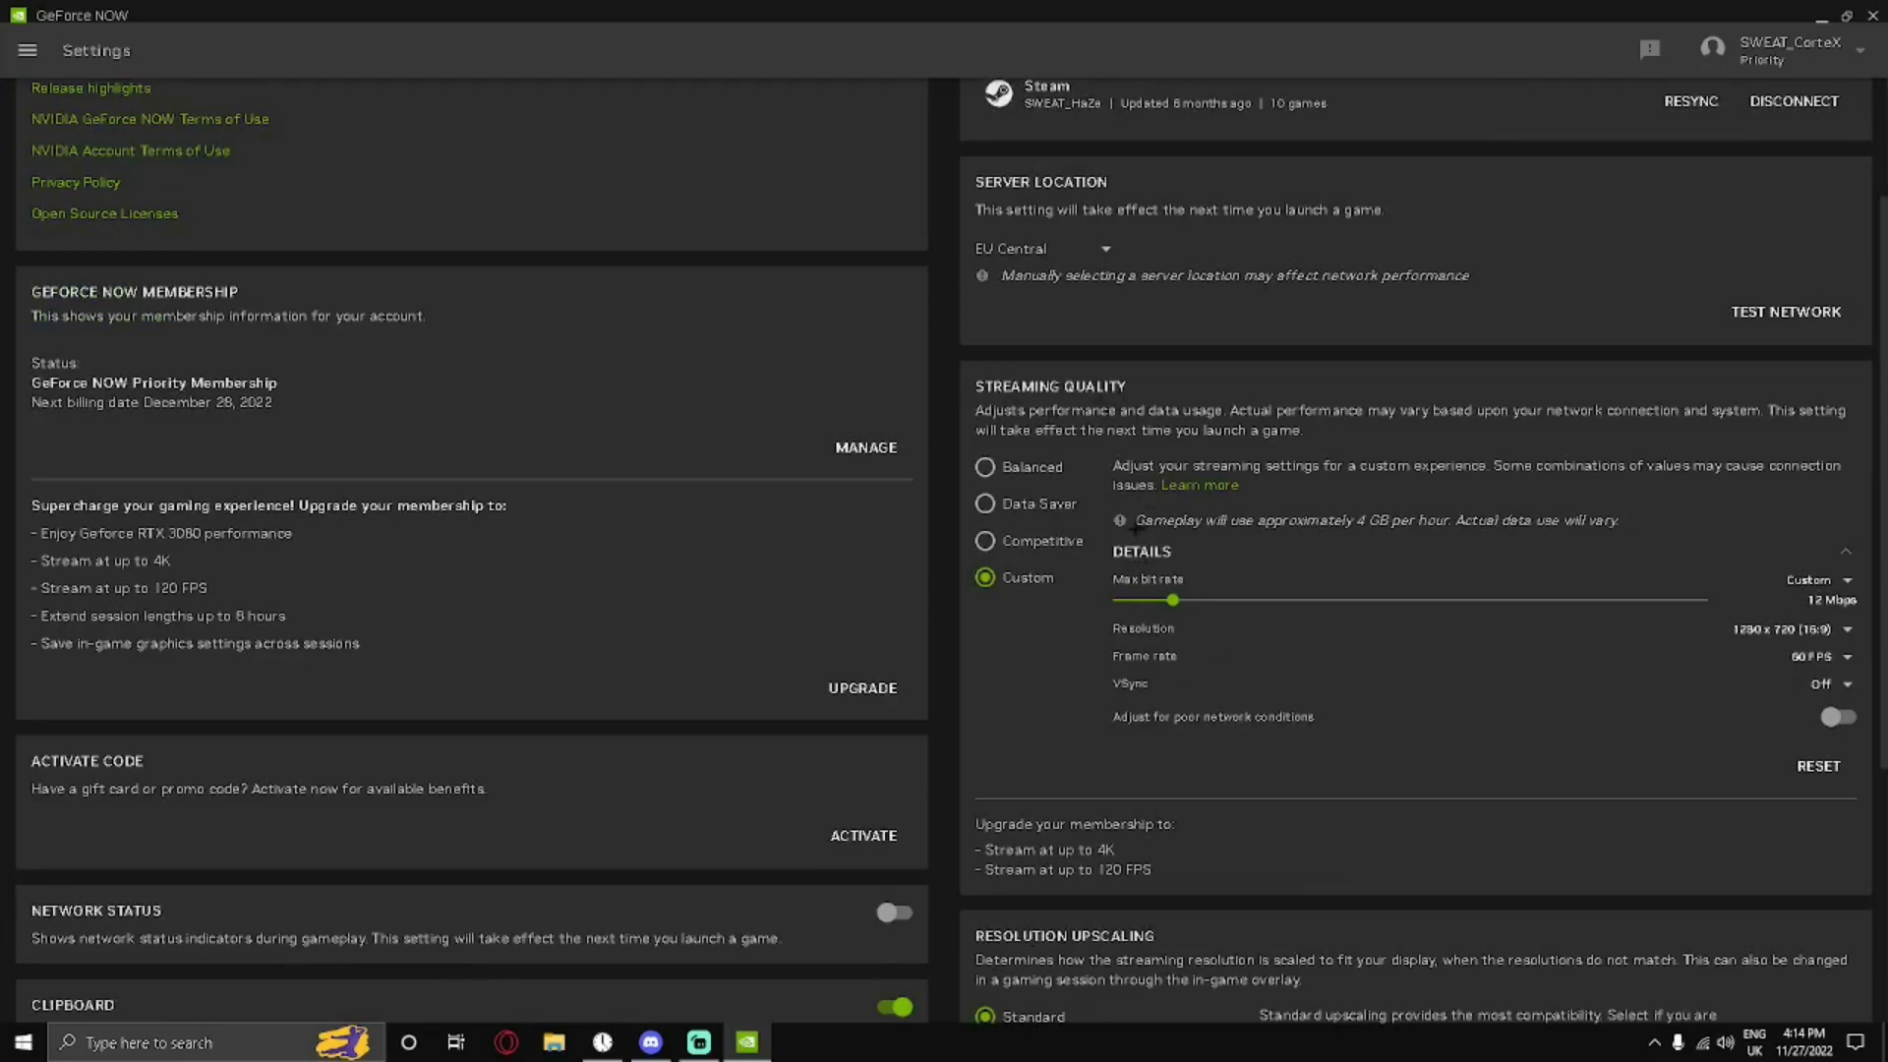
Choose 1280x720 (16:9) as the custom streaming resolution.
left_click(1829, 629)
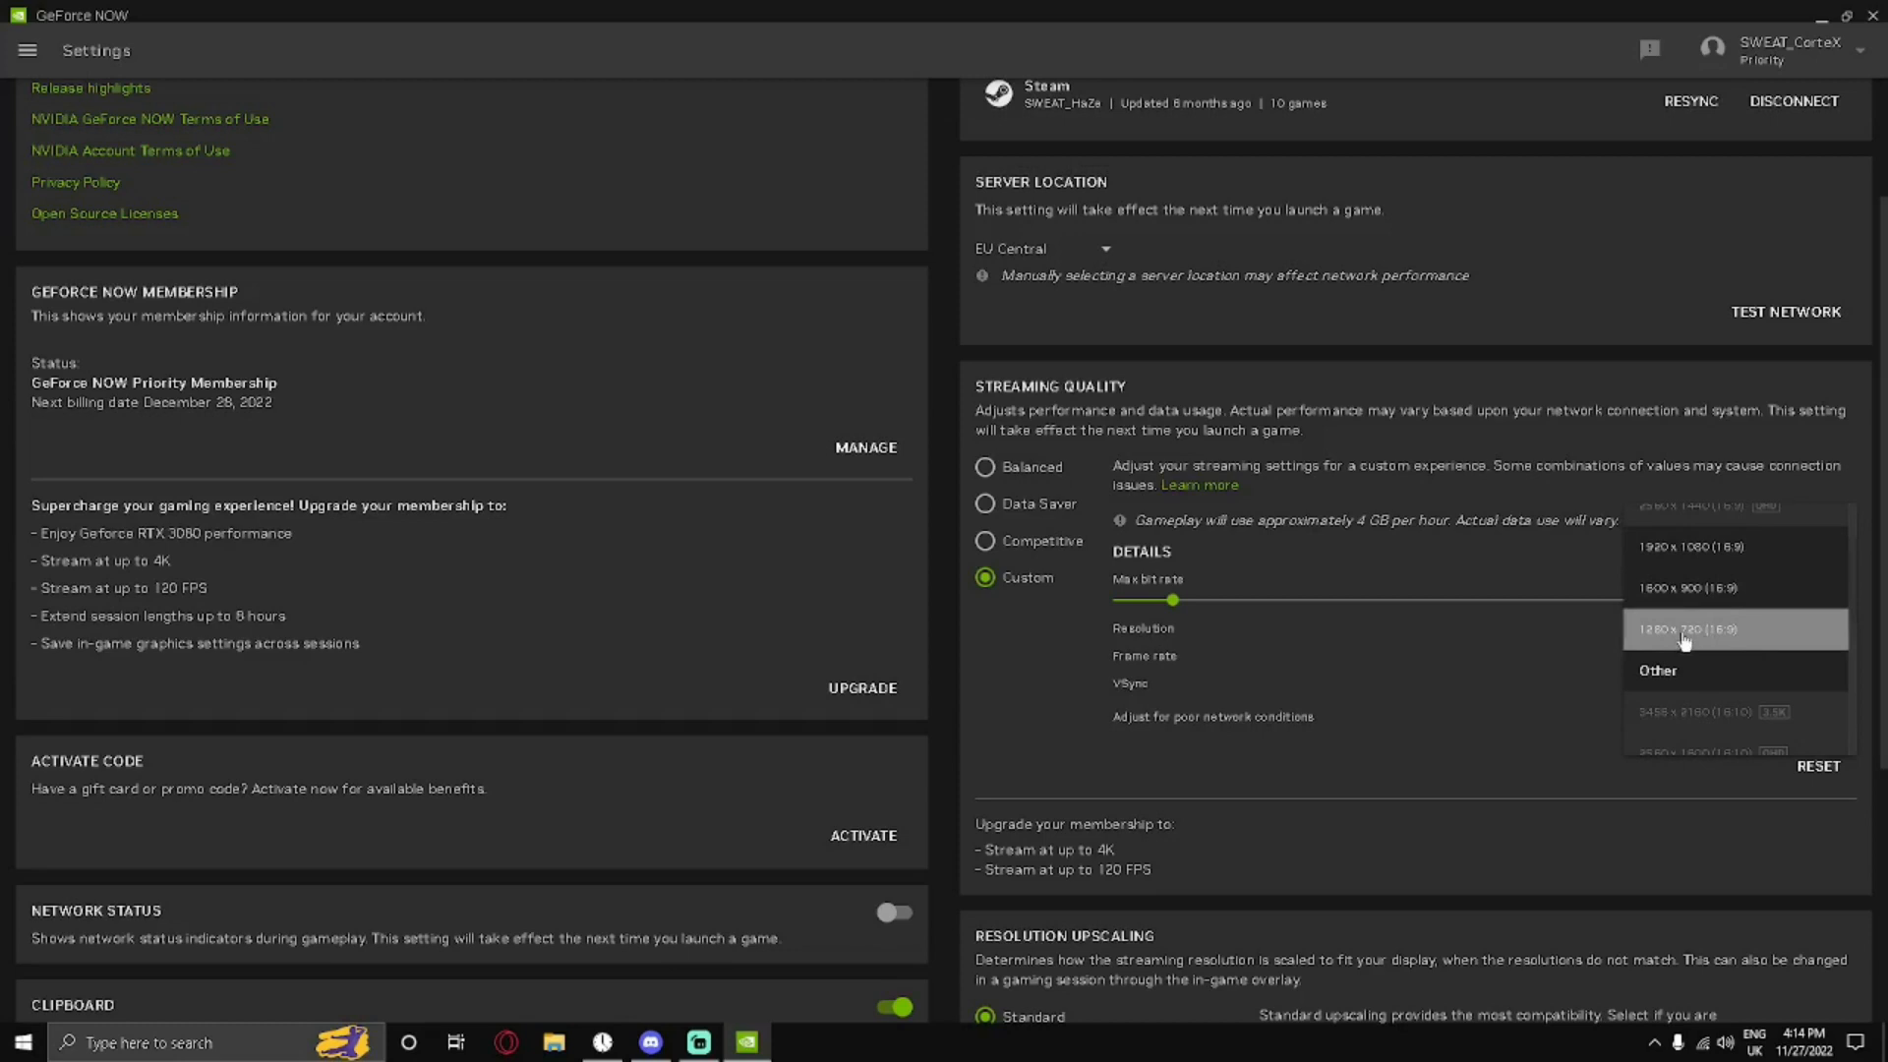
scroll(1664, 643, "down", 2)
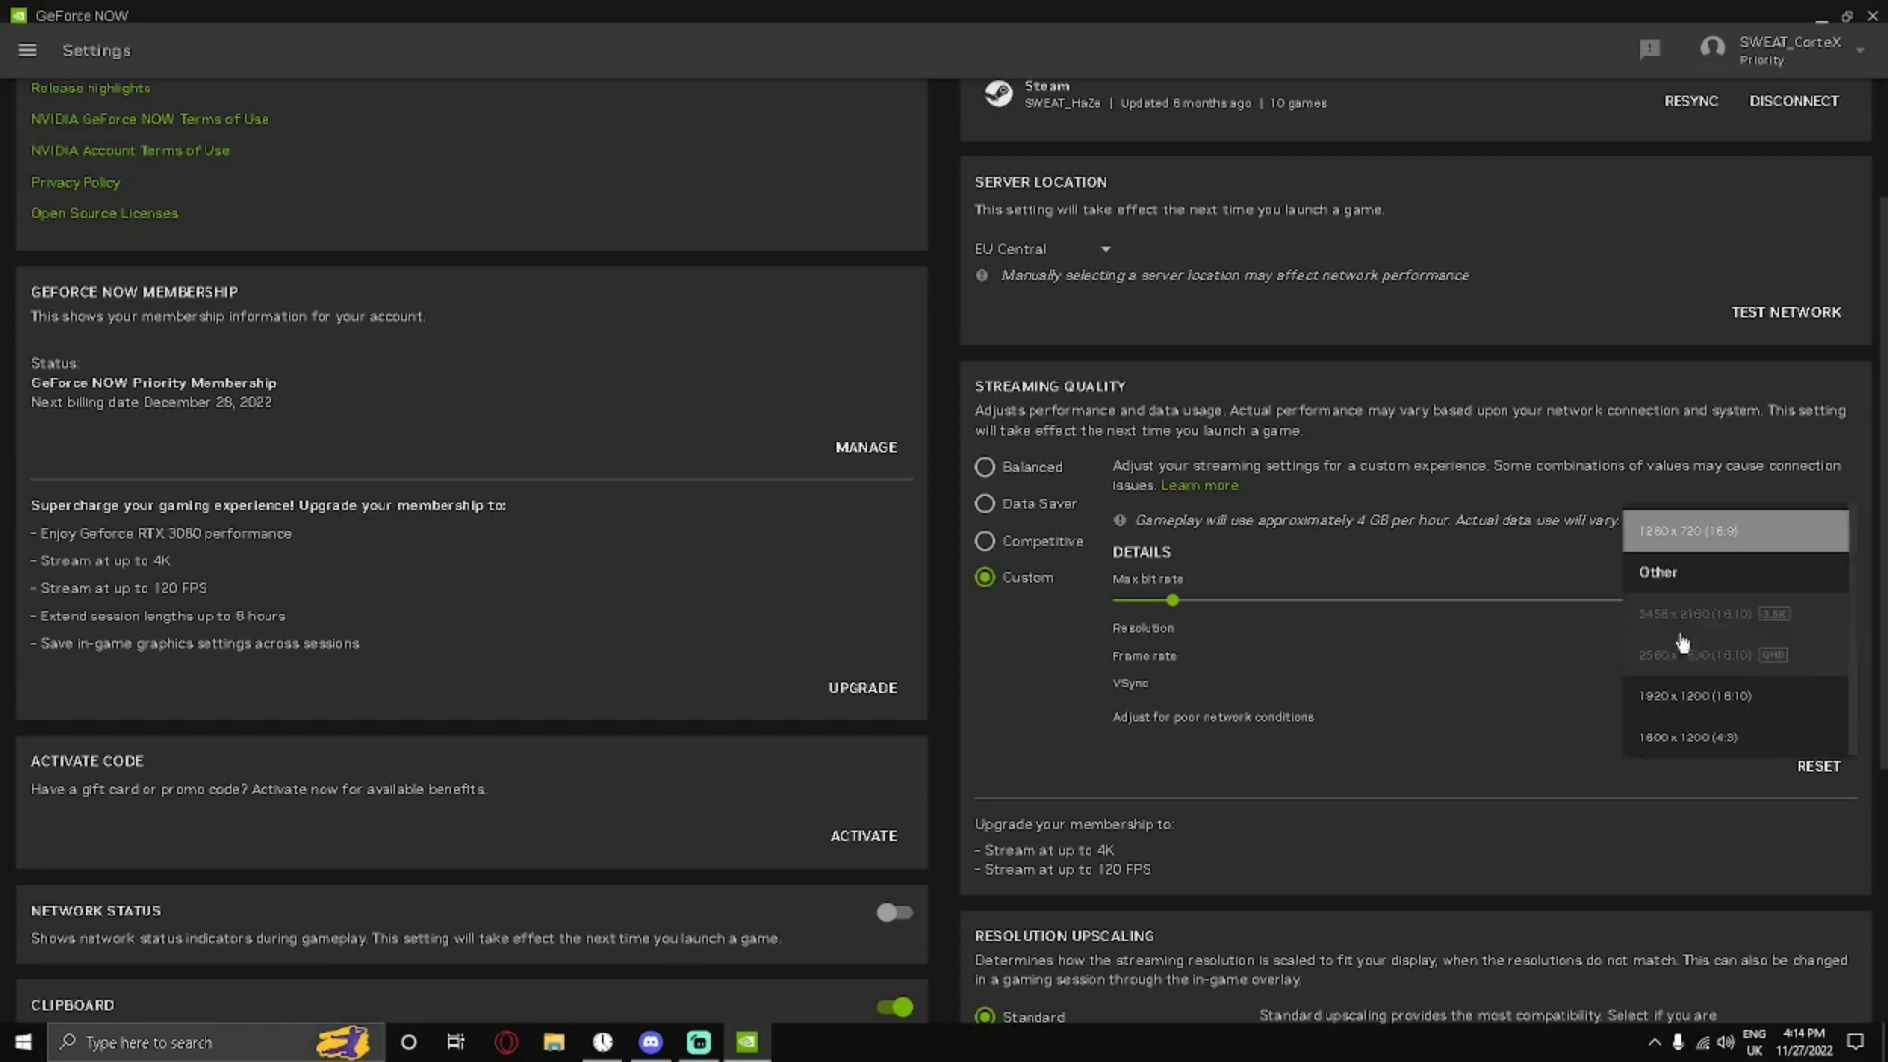
scroll(1696, 637, "down", 2)
scroll(1698, 638, "down", 3)
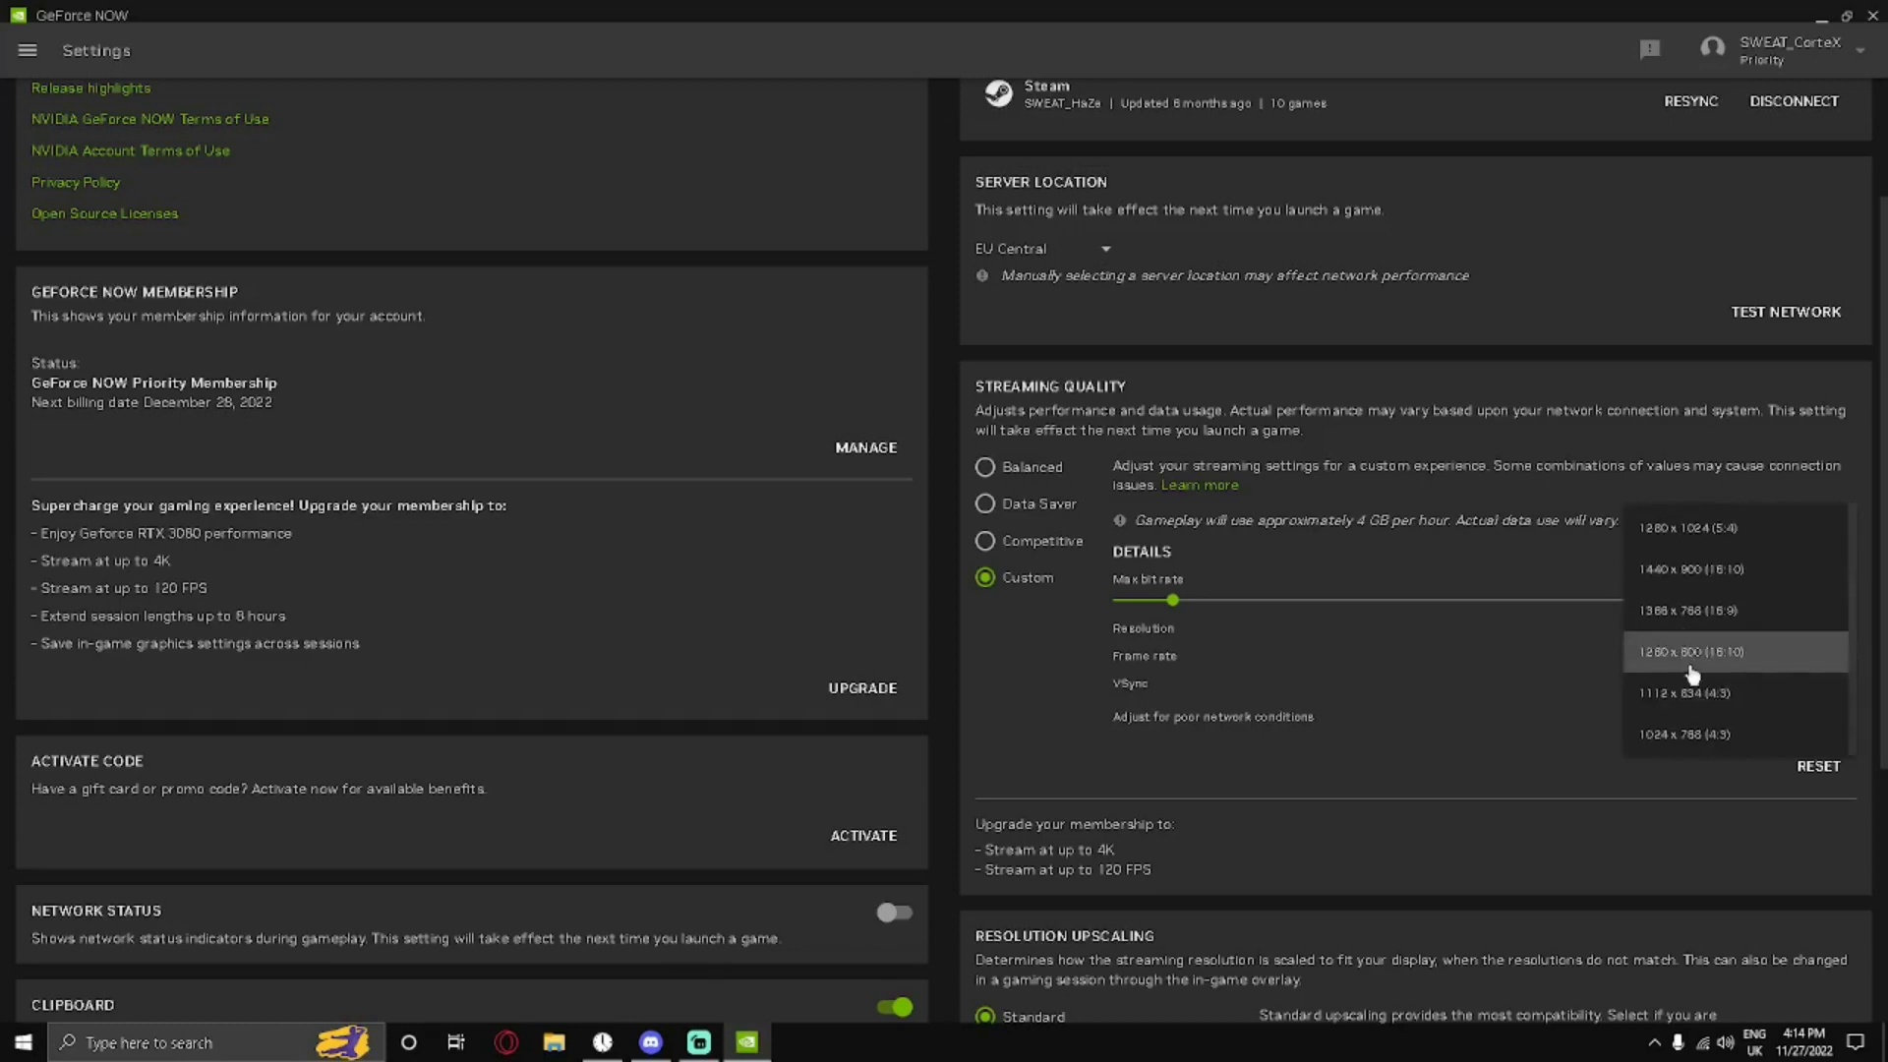
scroll(1693, 676, "up", 2)
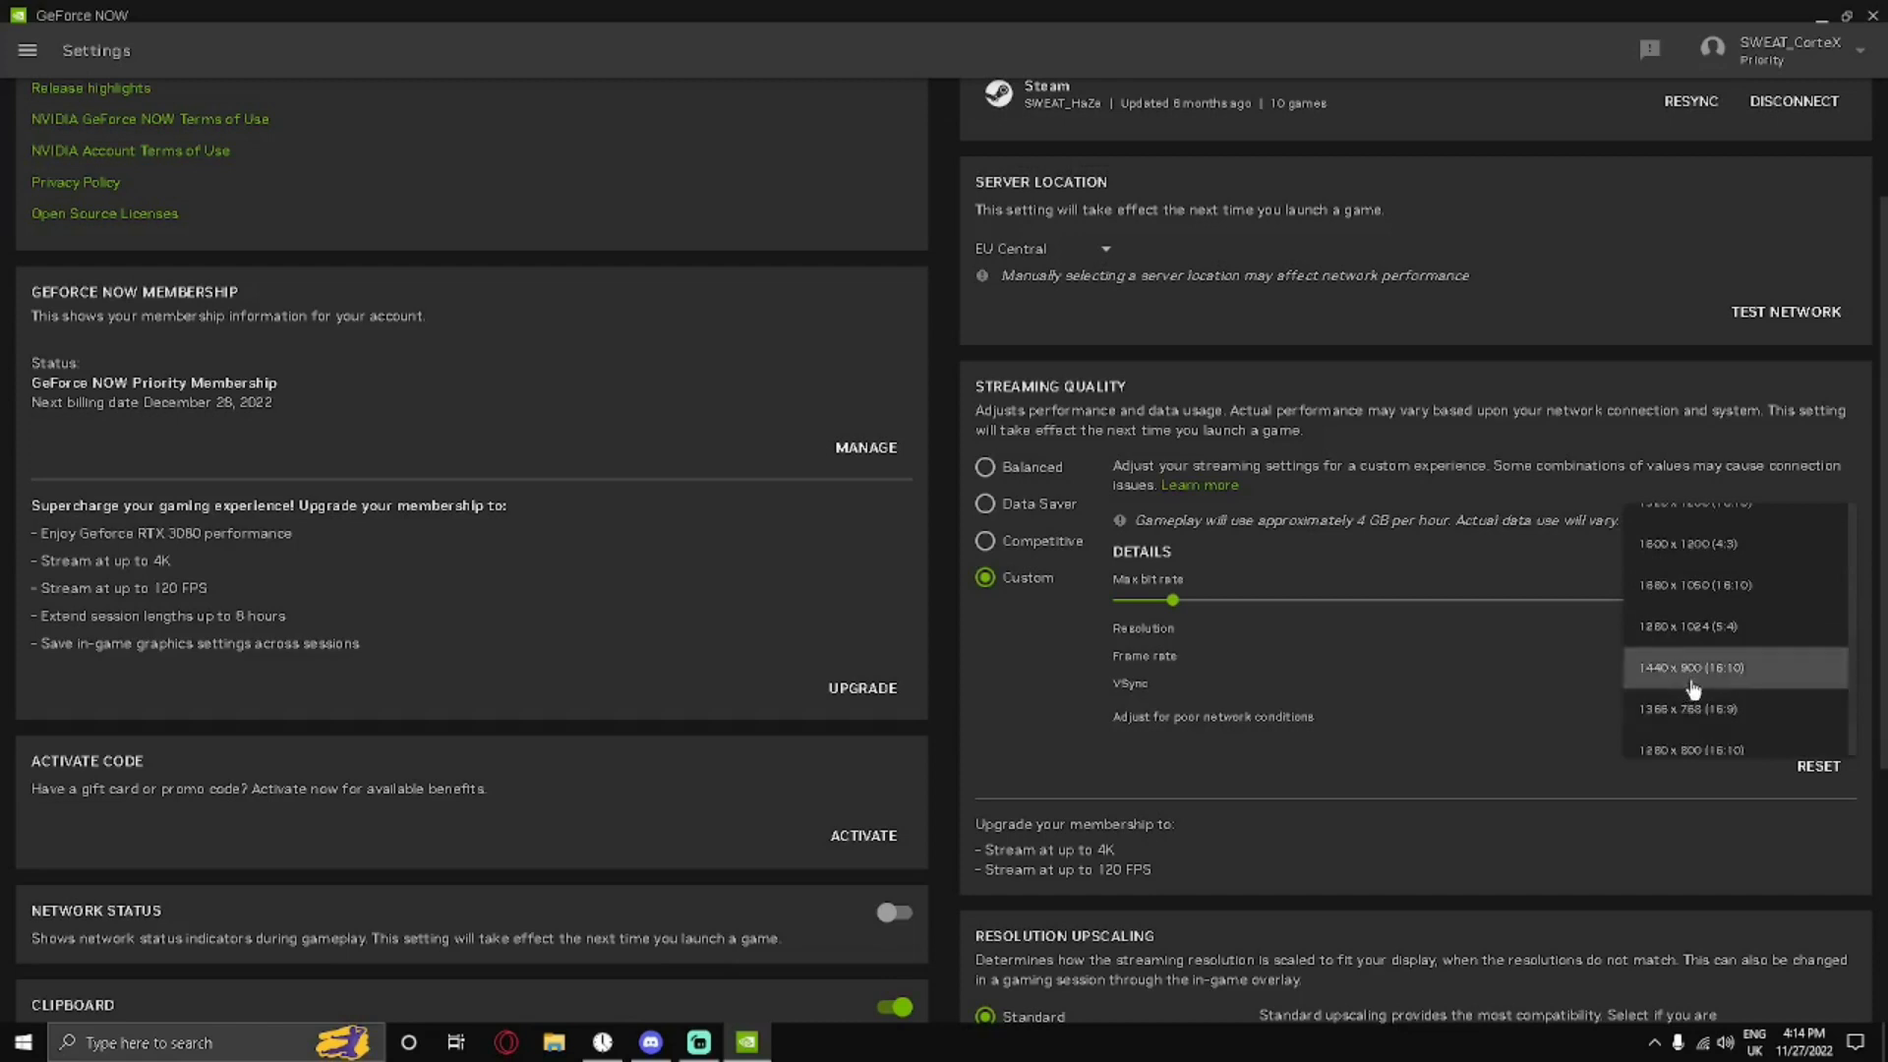
scroll(1693, 677, "up", 3)
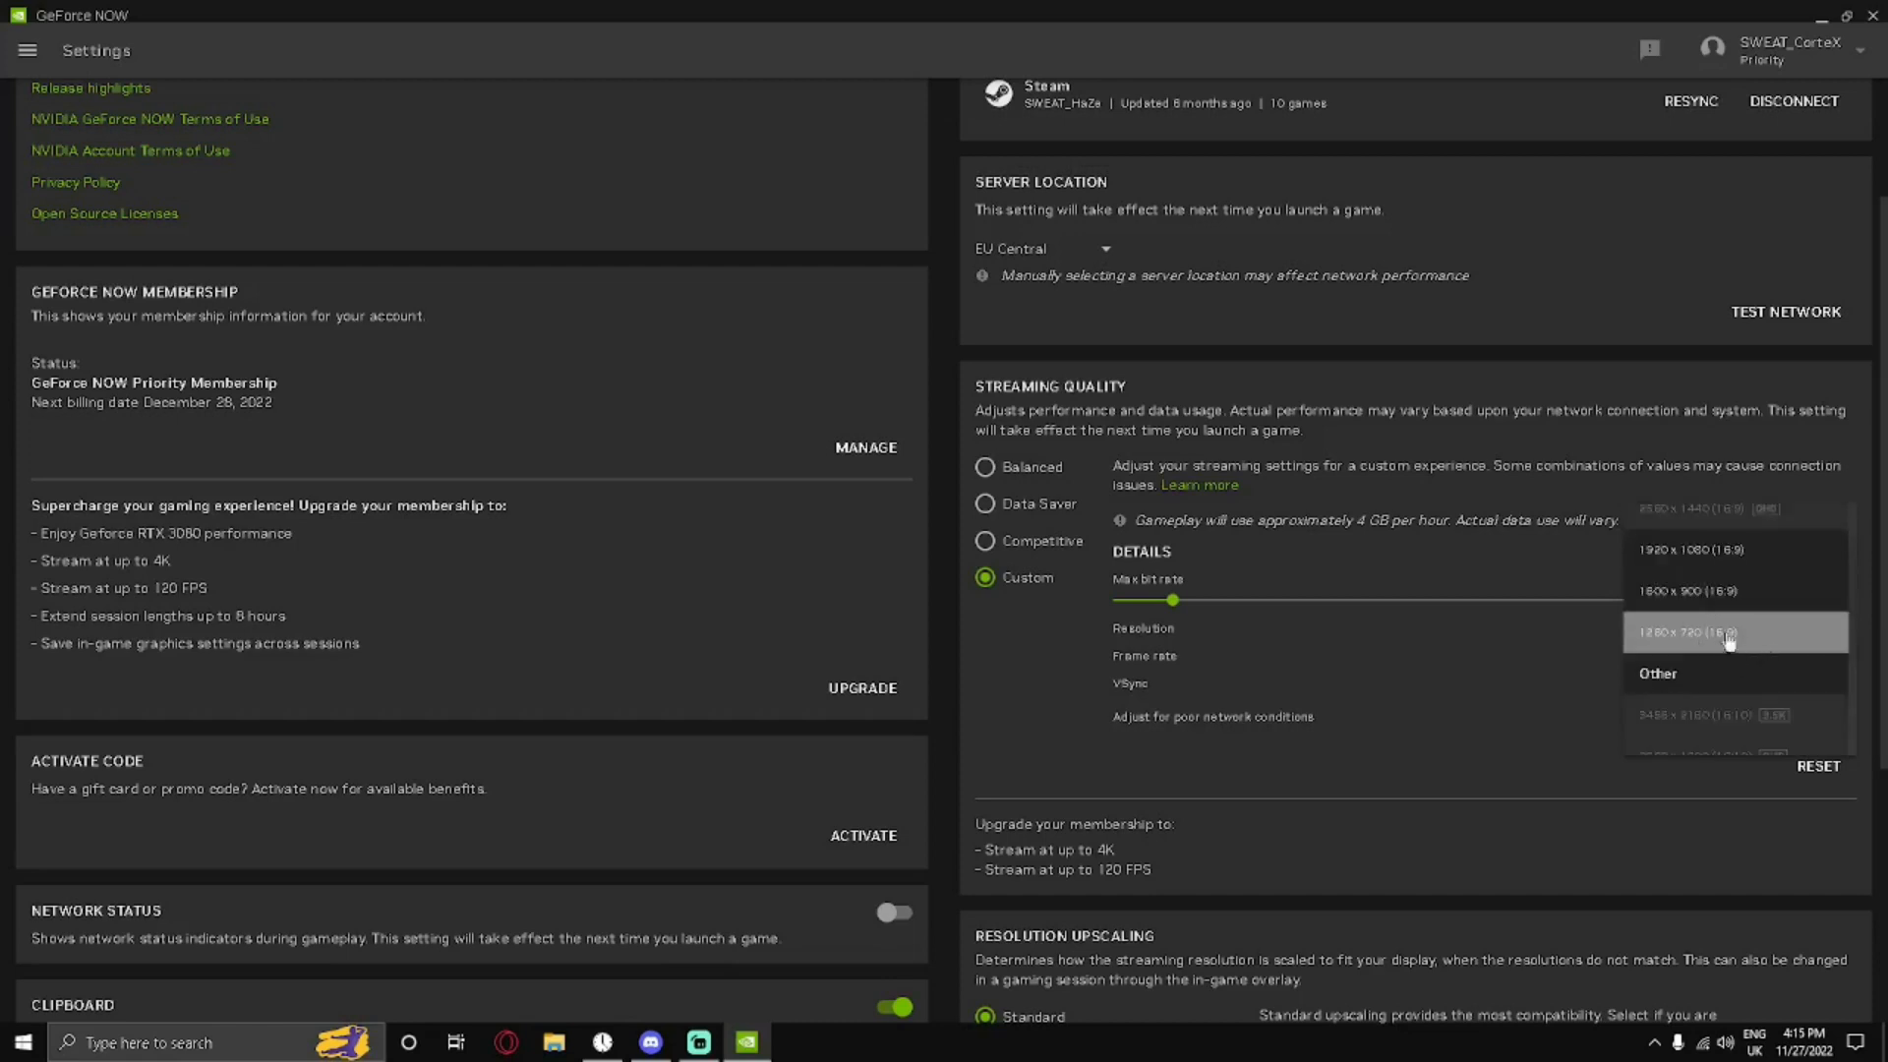
scroll(1750, 651, "down", 3)
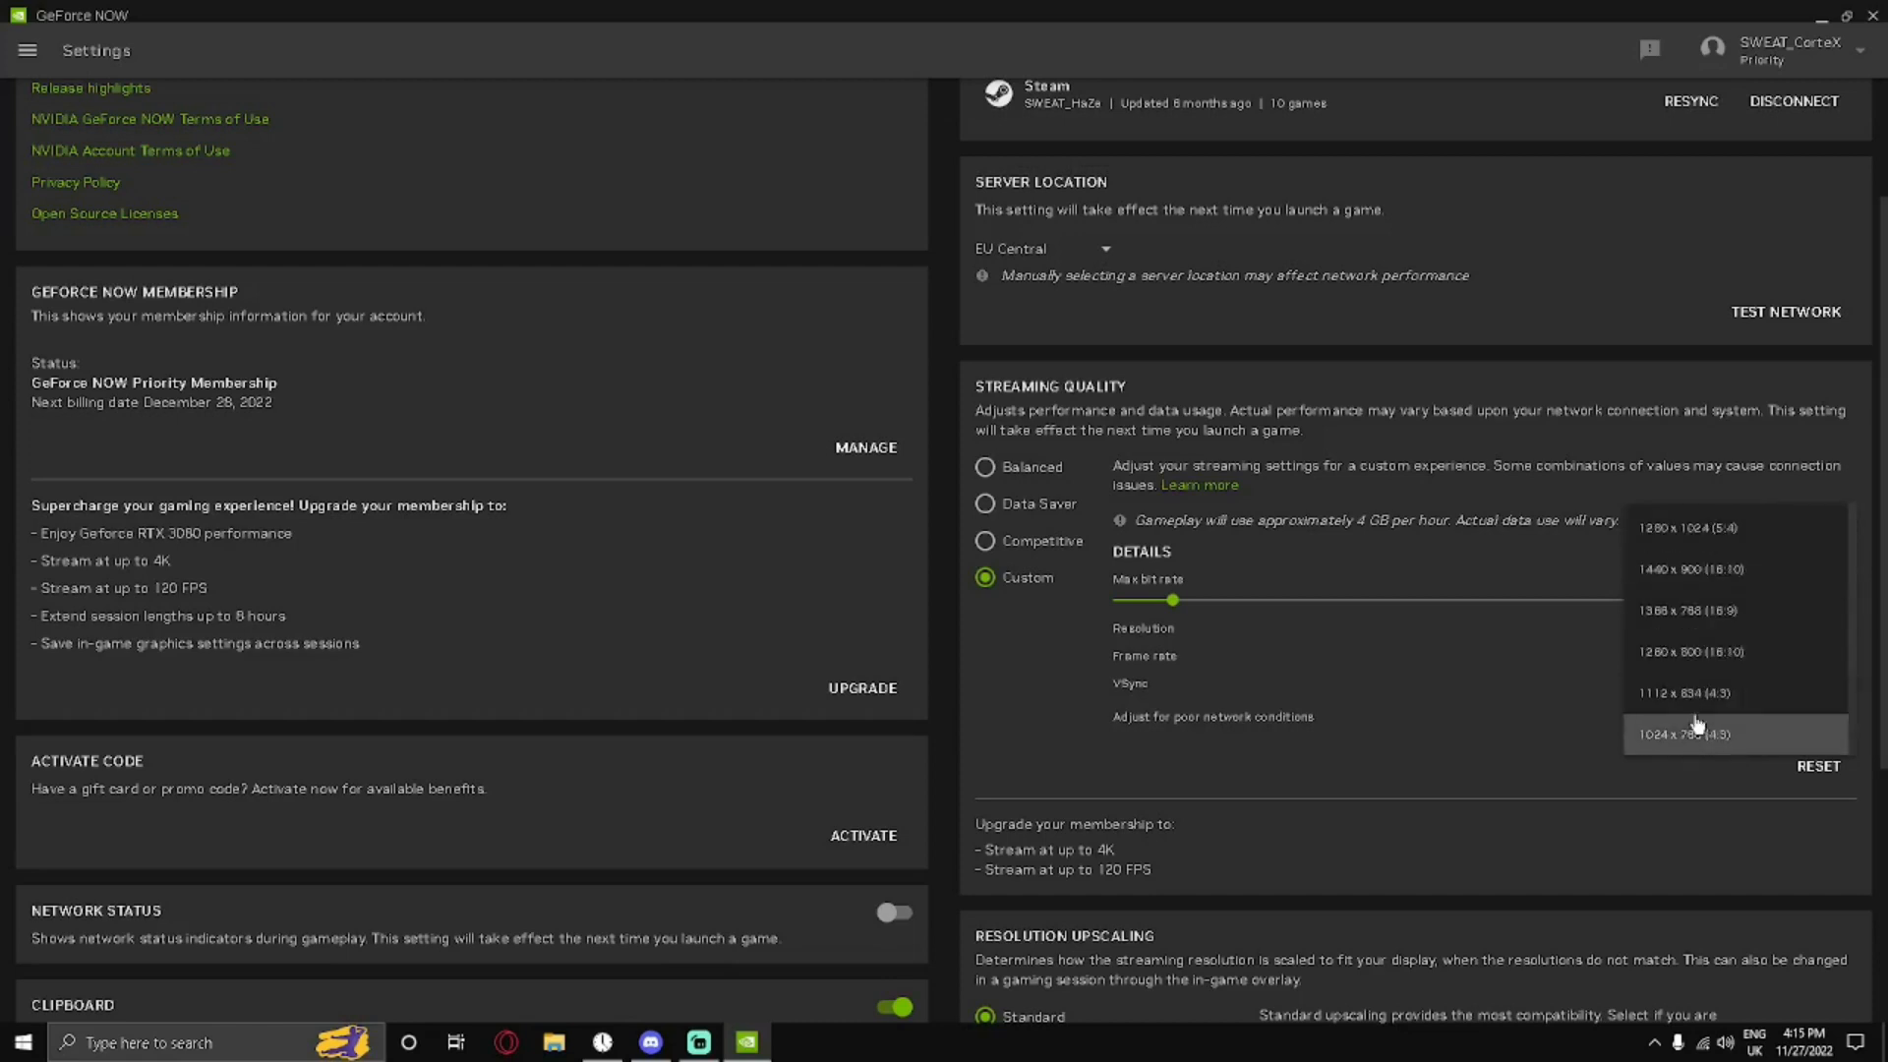
scroll(1734, 651, "up", 2)
scroll(1732, 651, "up", 3)
scroll(1726, 635, "up", 2)
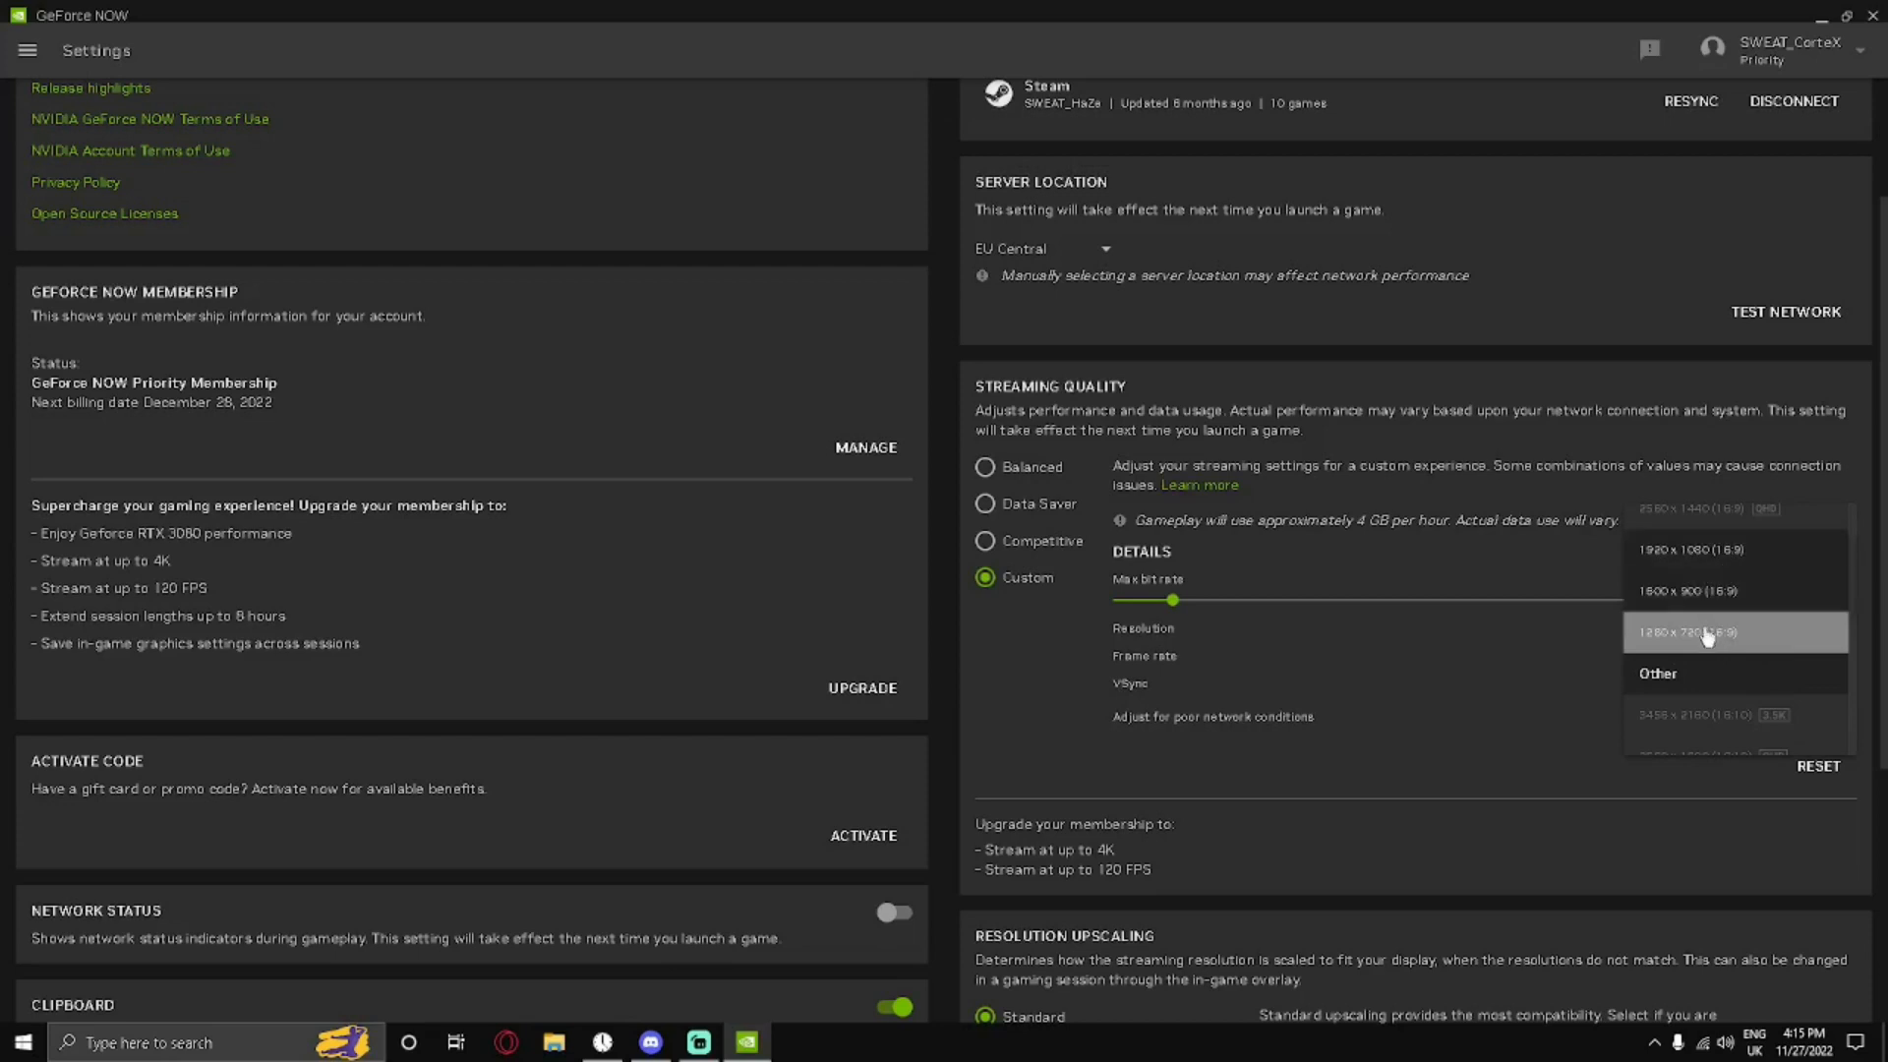
left_click(1709, 636)
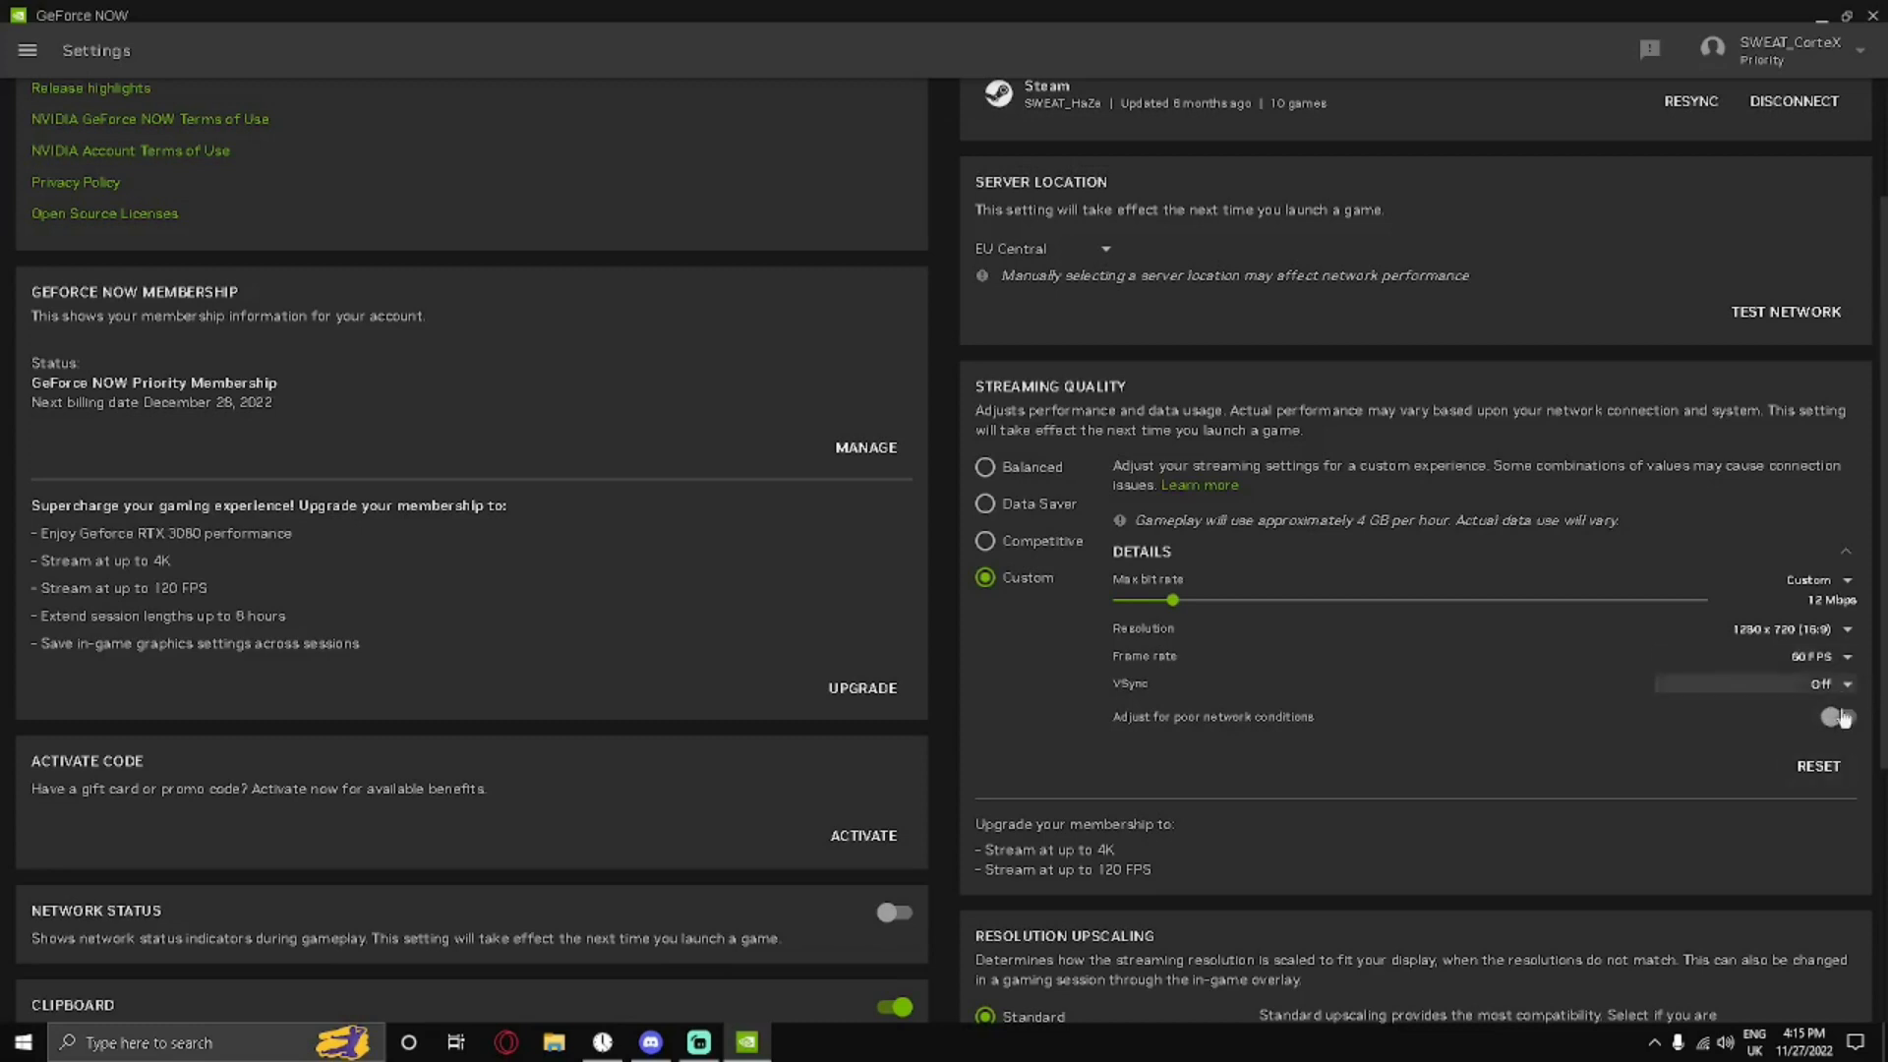
scroll(1218, 516, "up", 5)
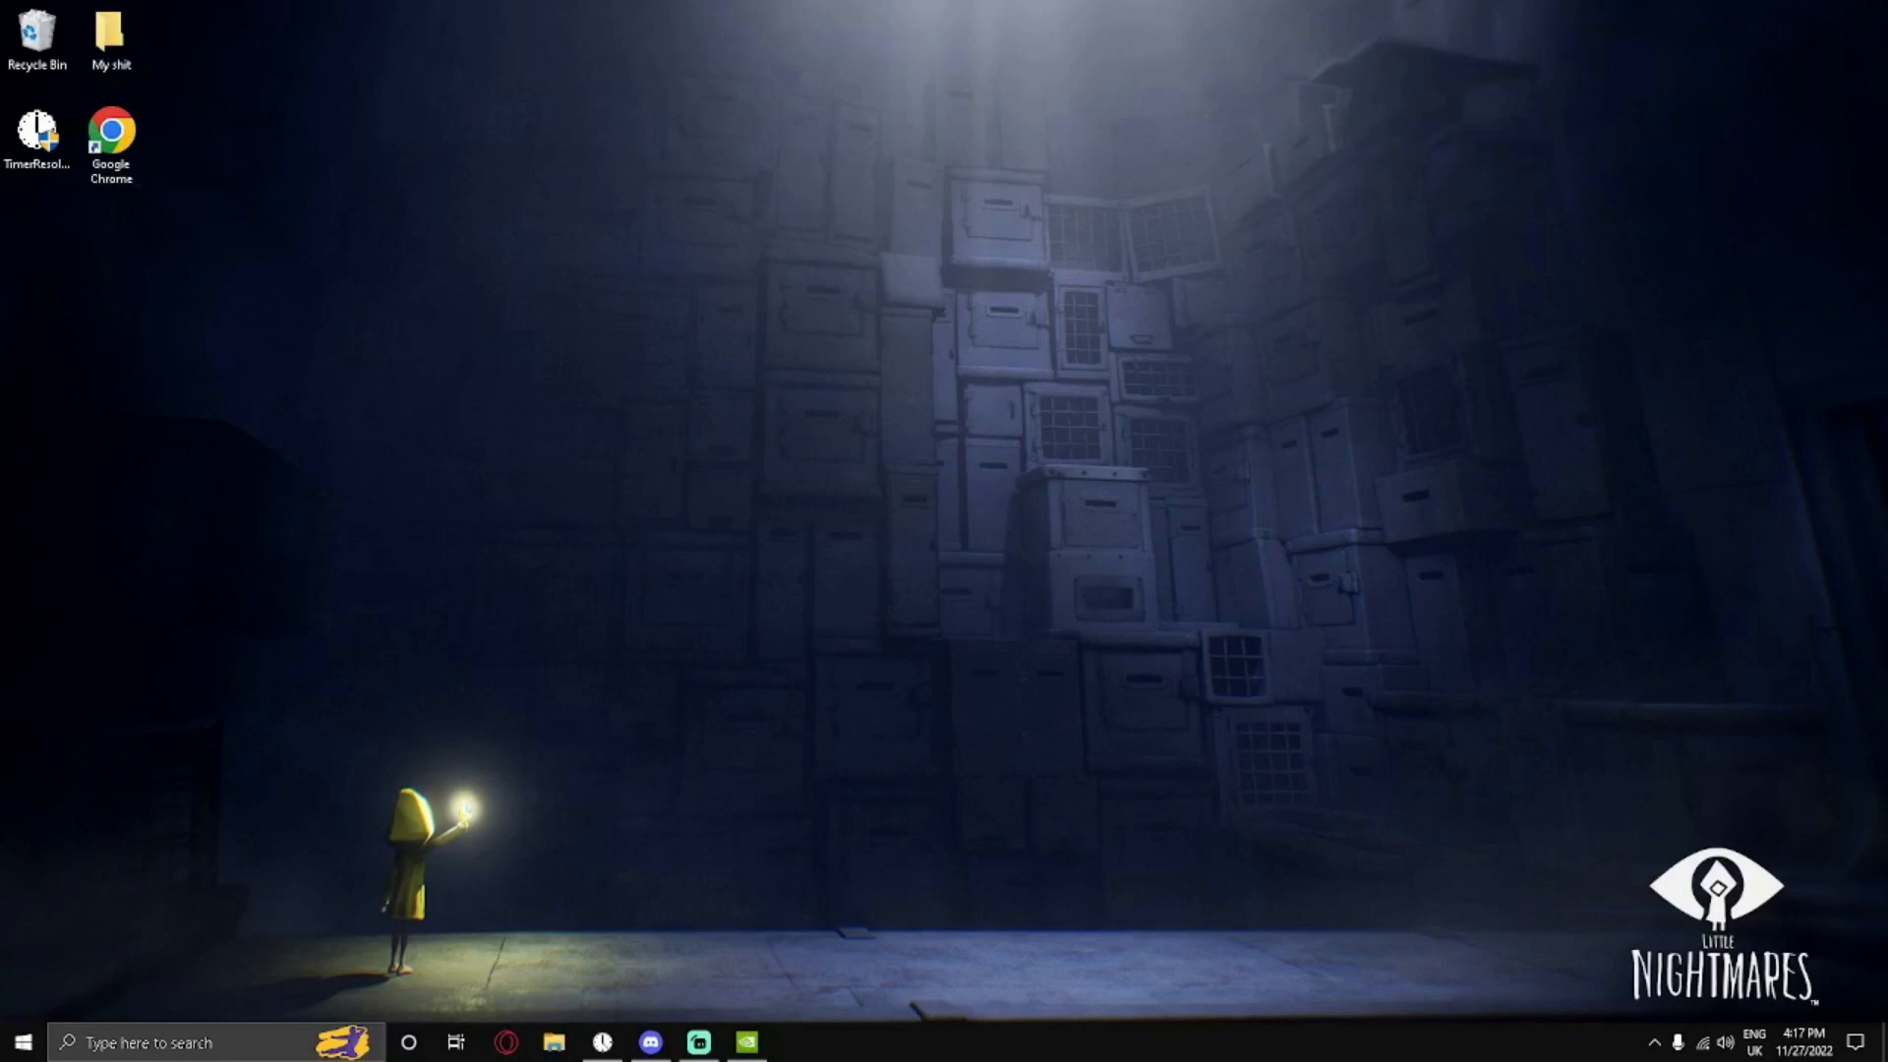
Locate the NVIDIA GeForce NOW shortcut and jump to its install folder.
double_click(112, 40)
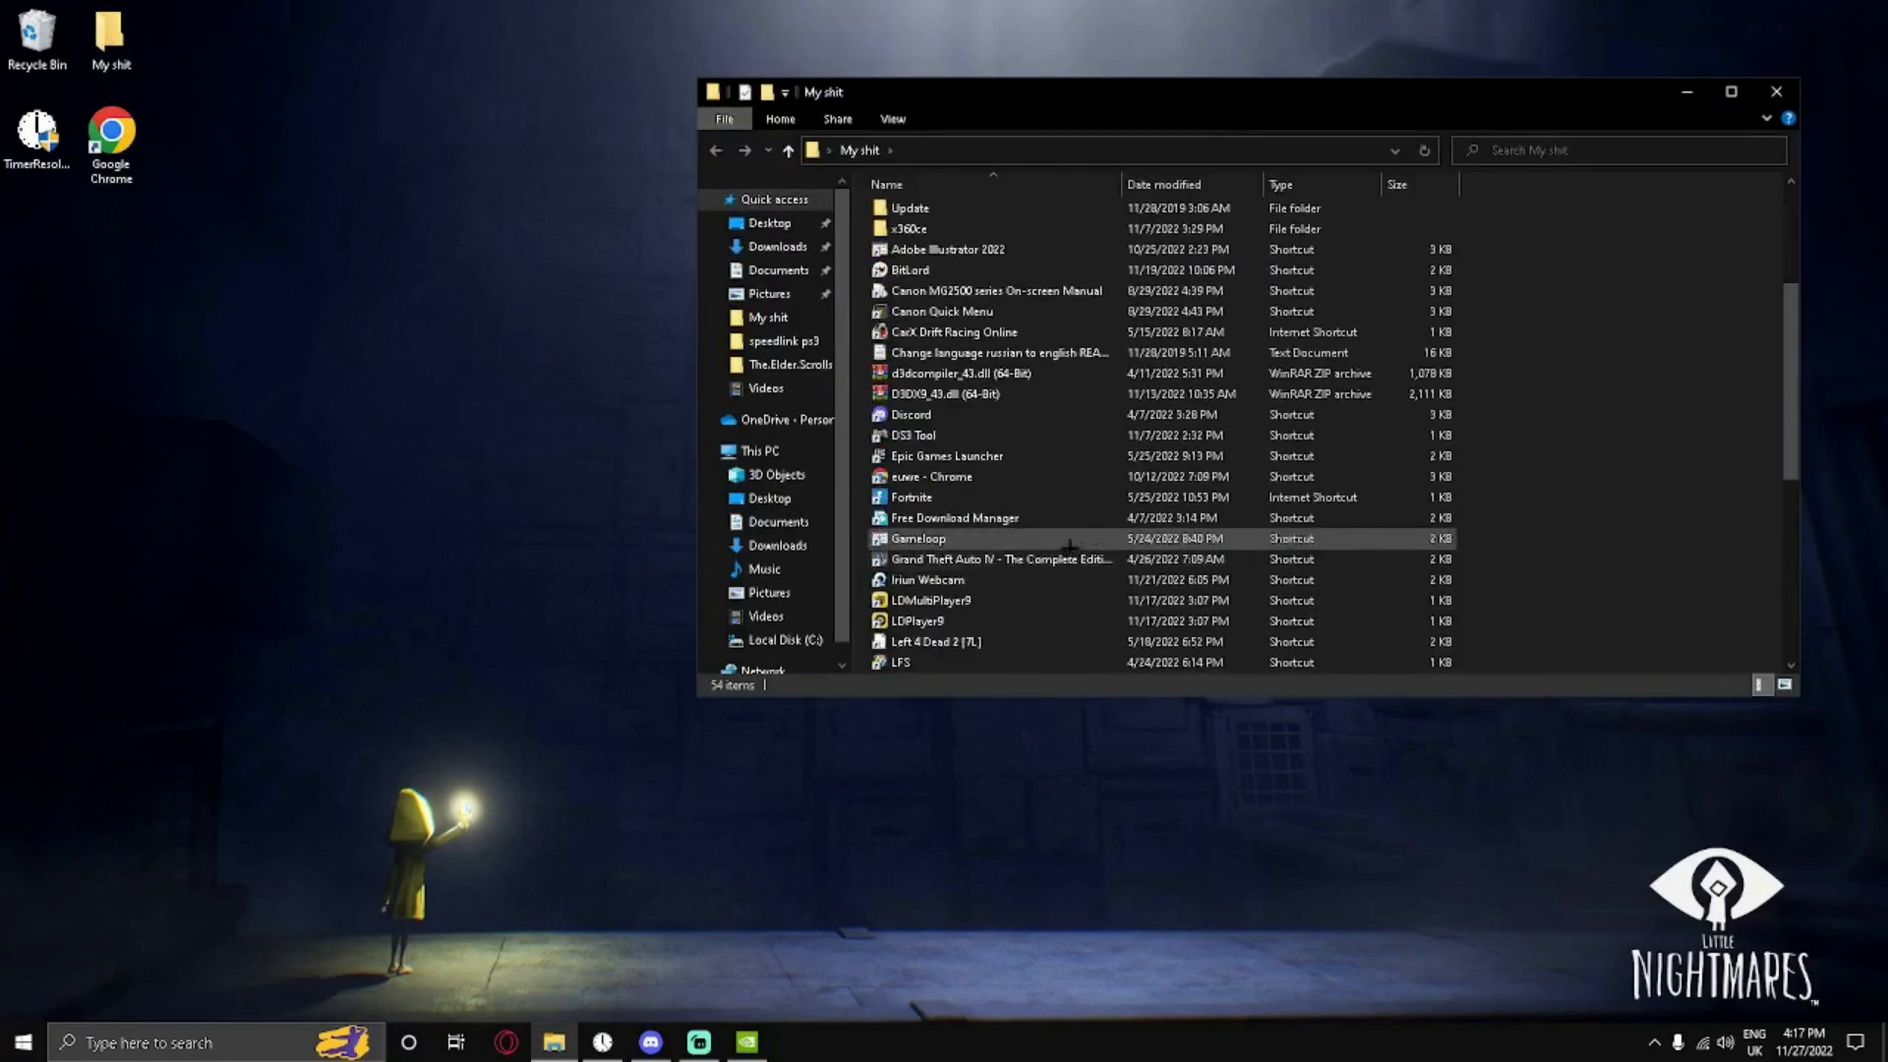
scroll(1066, 549, "down", 4)
left_click(1092, 519)
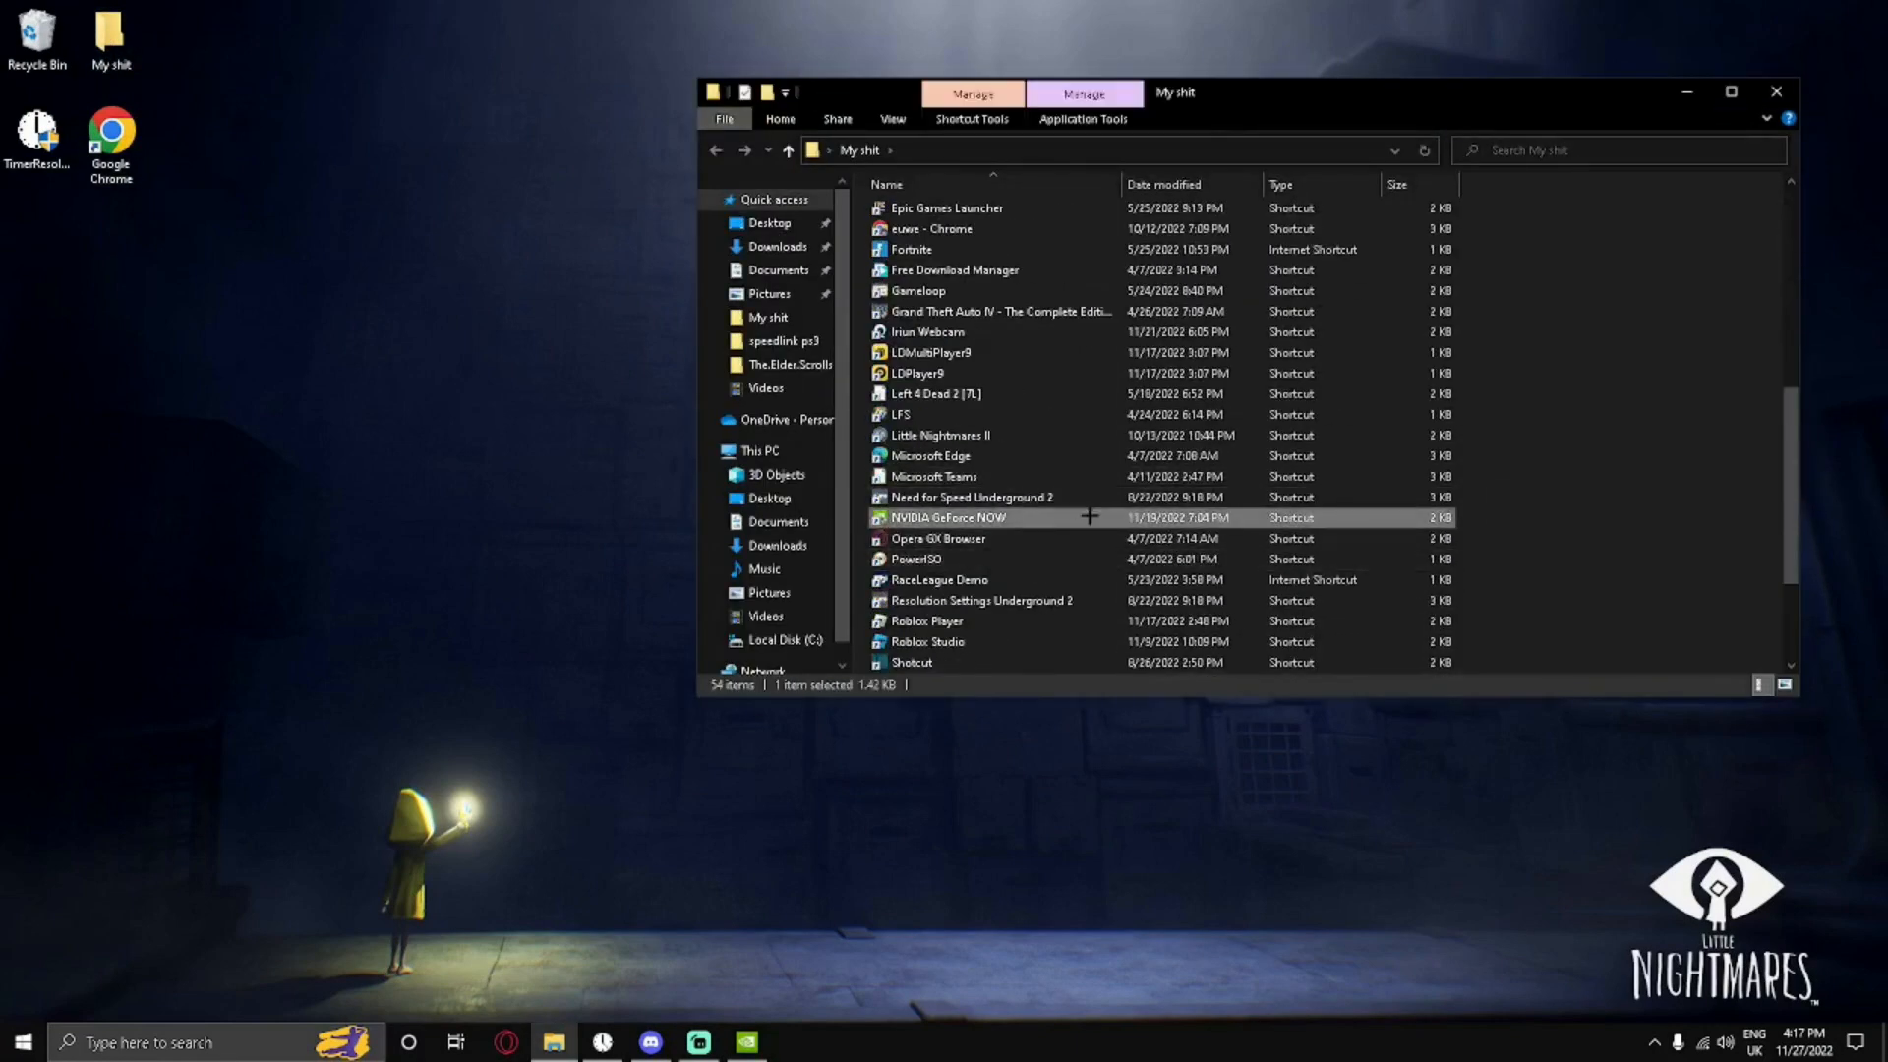
right_click(1059, 517)
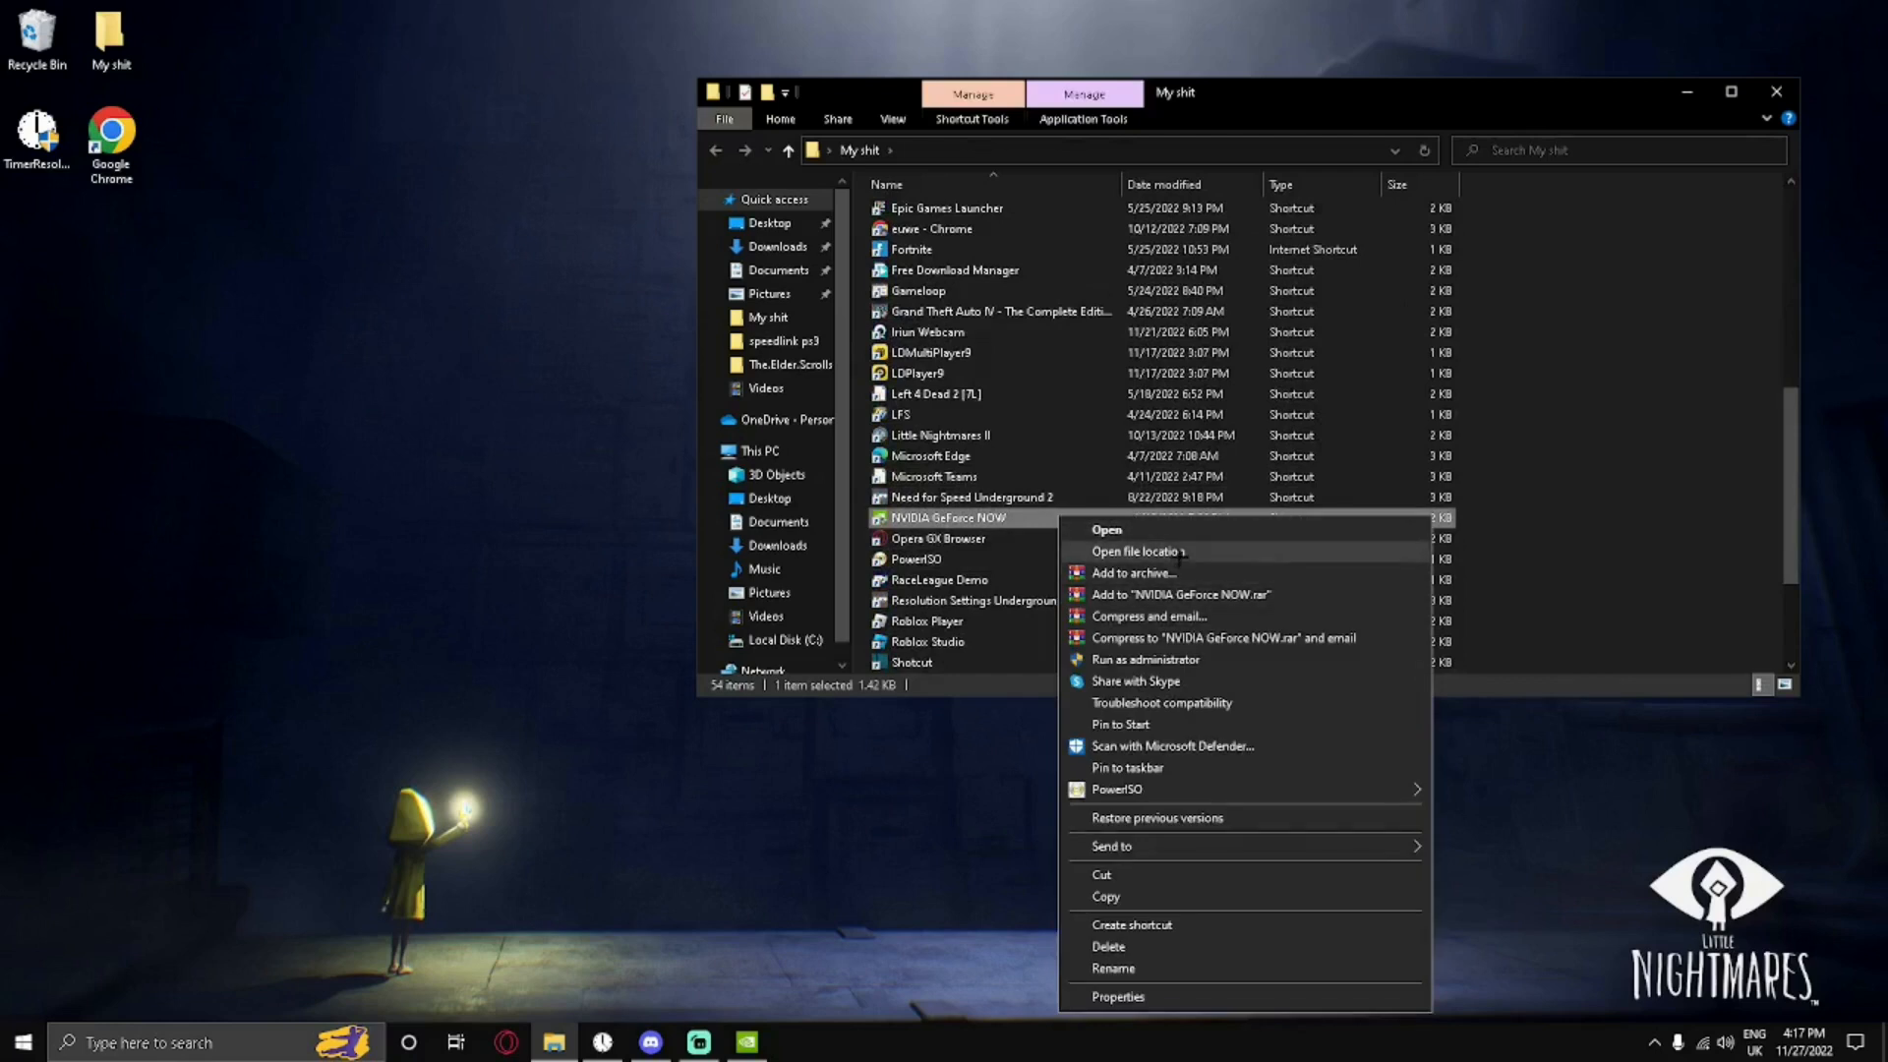
left_click(1136, 551)
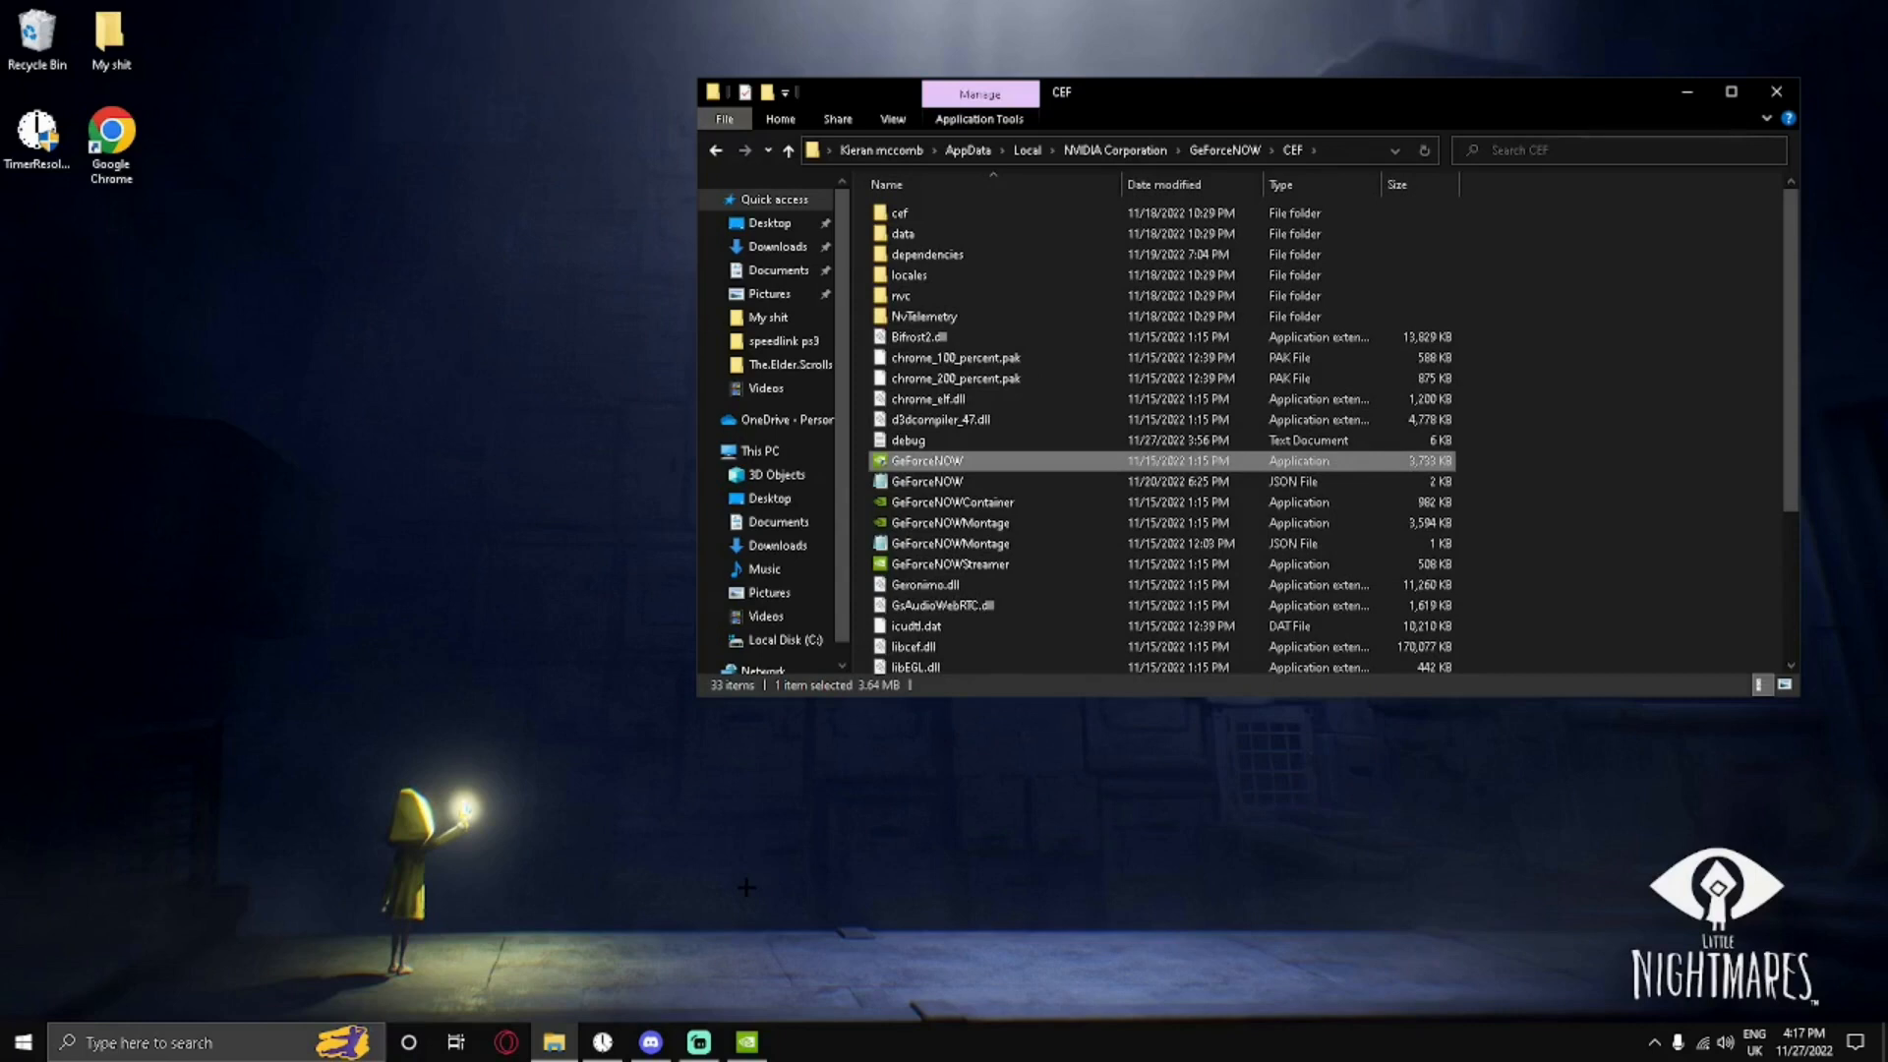
Browse AppData\Local\NVIDIA Corporation\GeForceNOW\CEF and select the GeForceNOW JSON file.
key("super+r")
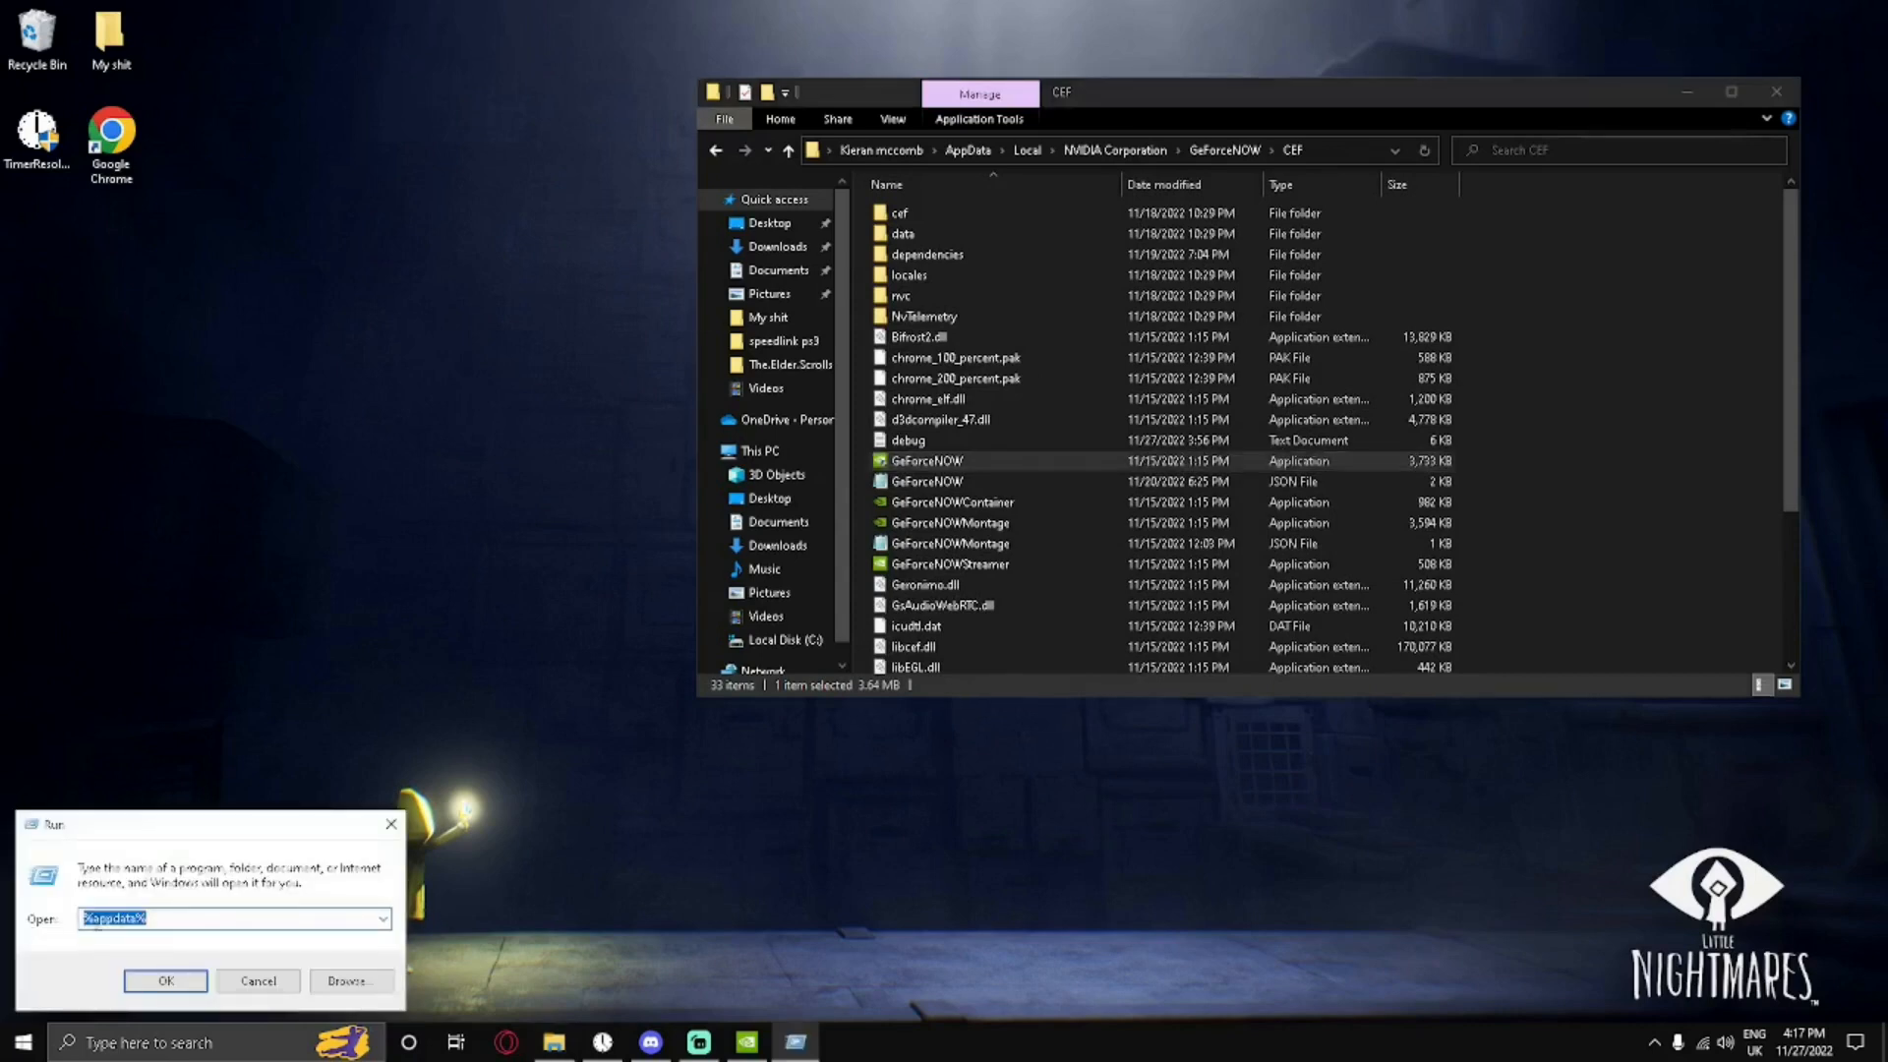
left_click(166, 982)
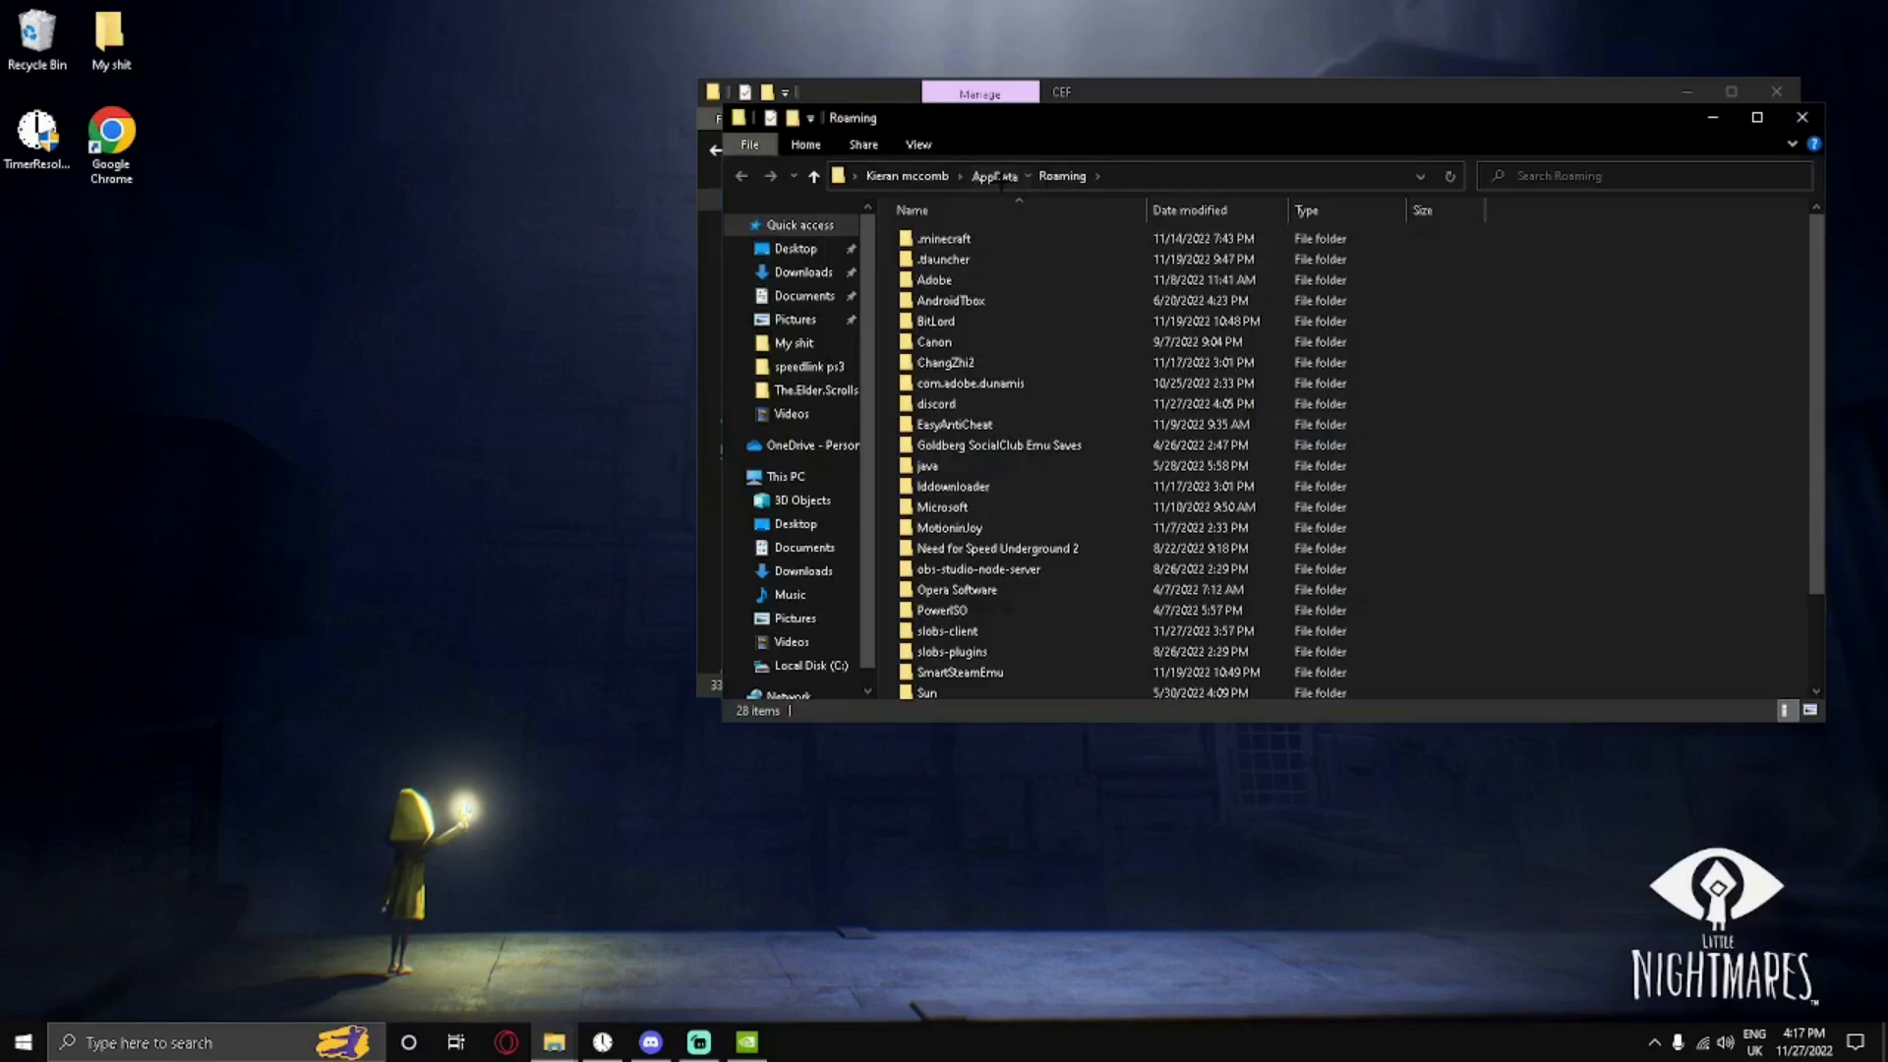
left_click(994, 176)
double_click(998, 241)
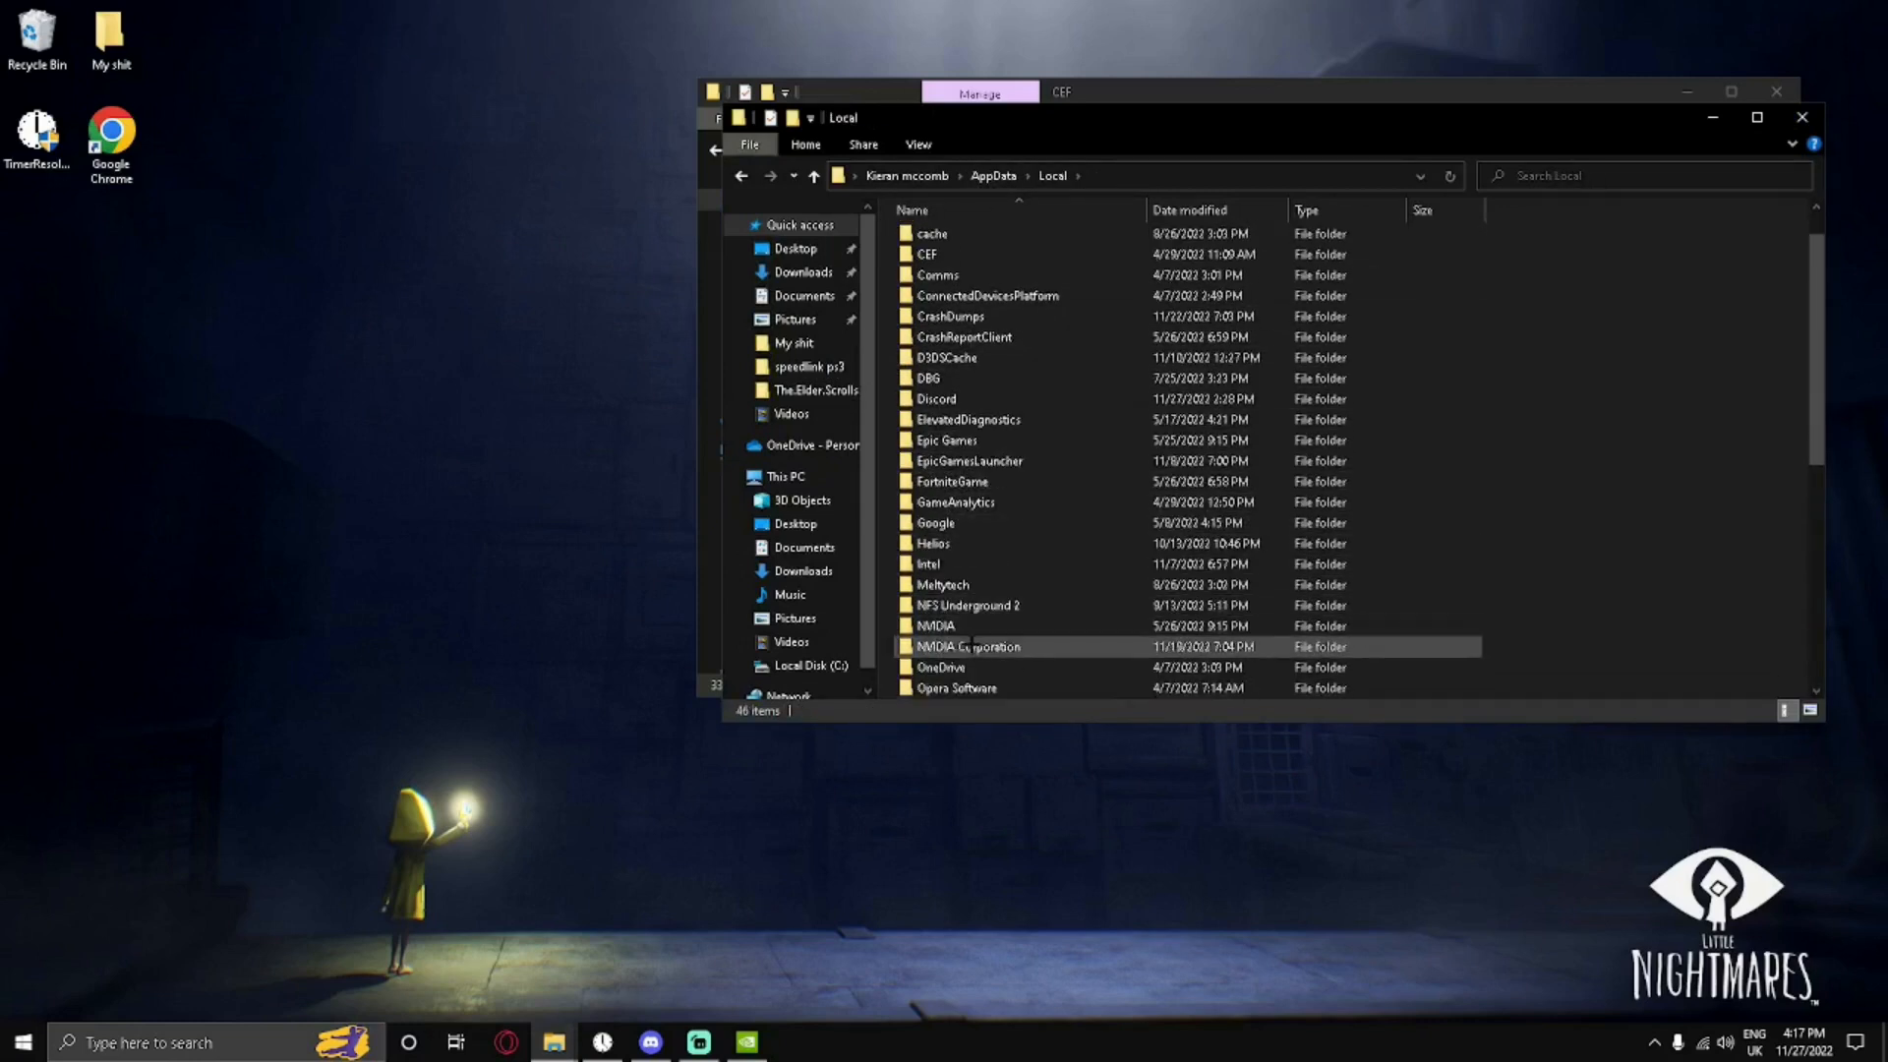
double_click(968, 649)
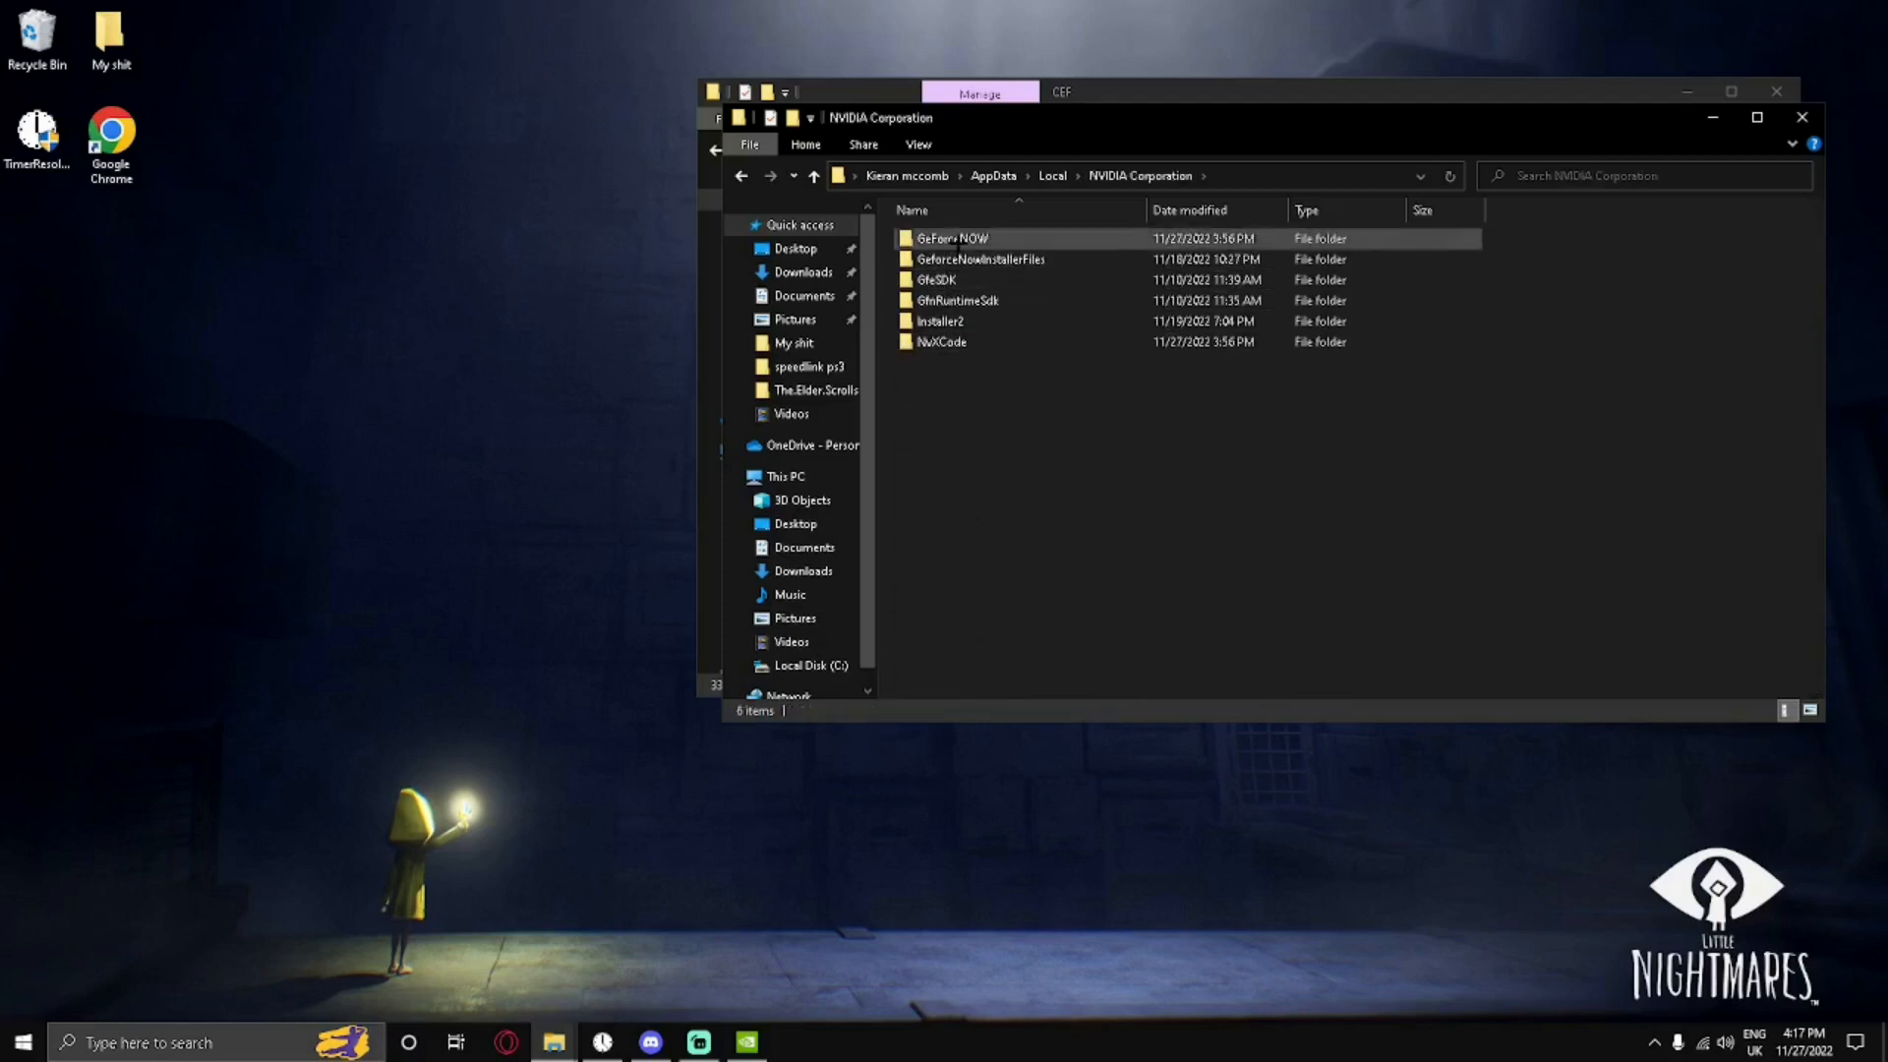
double_click(950, 238)
double_click(929, 260)
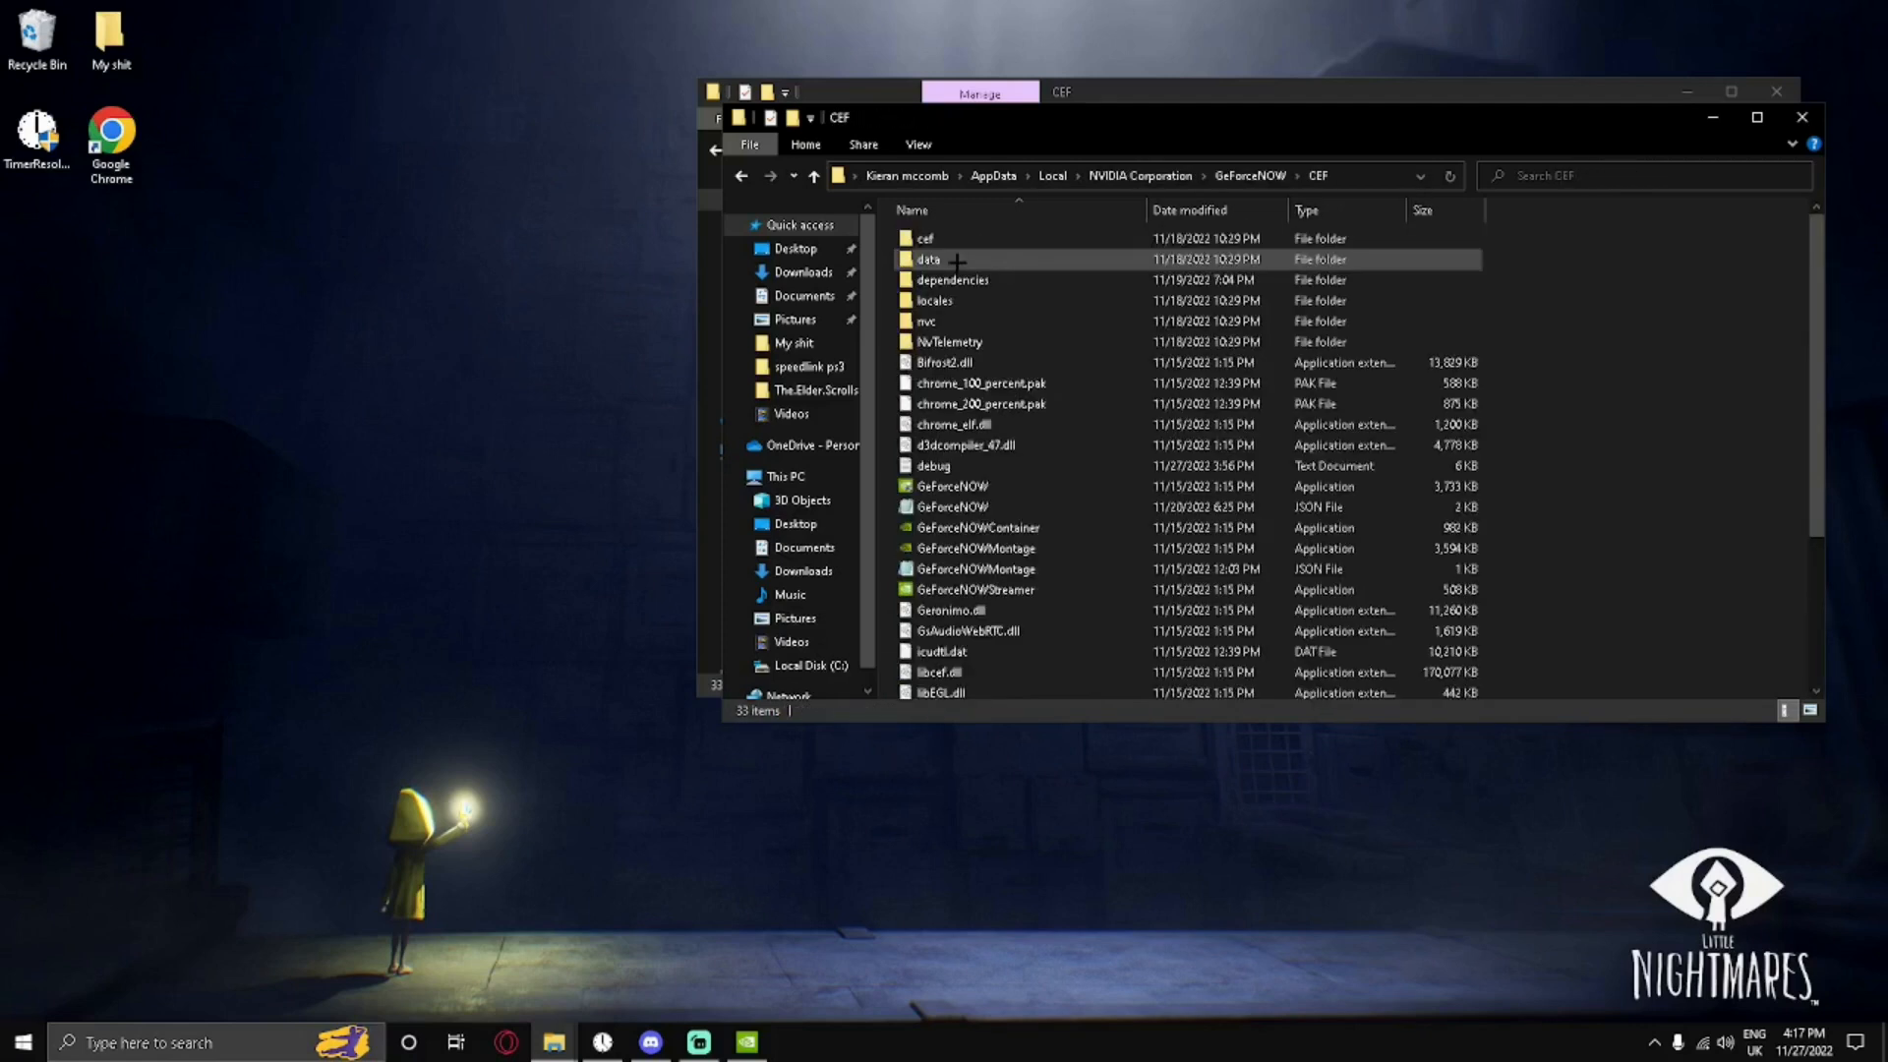
scroll(960, 443, "down", 2)
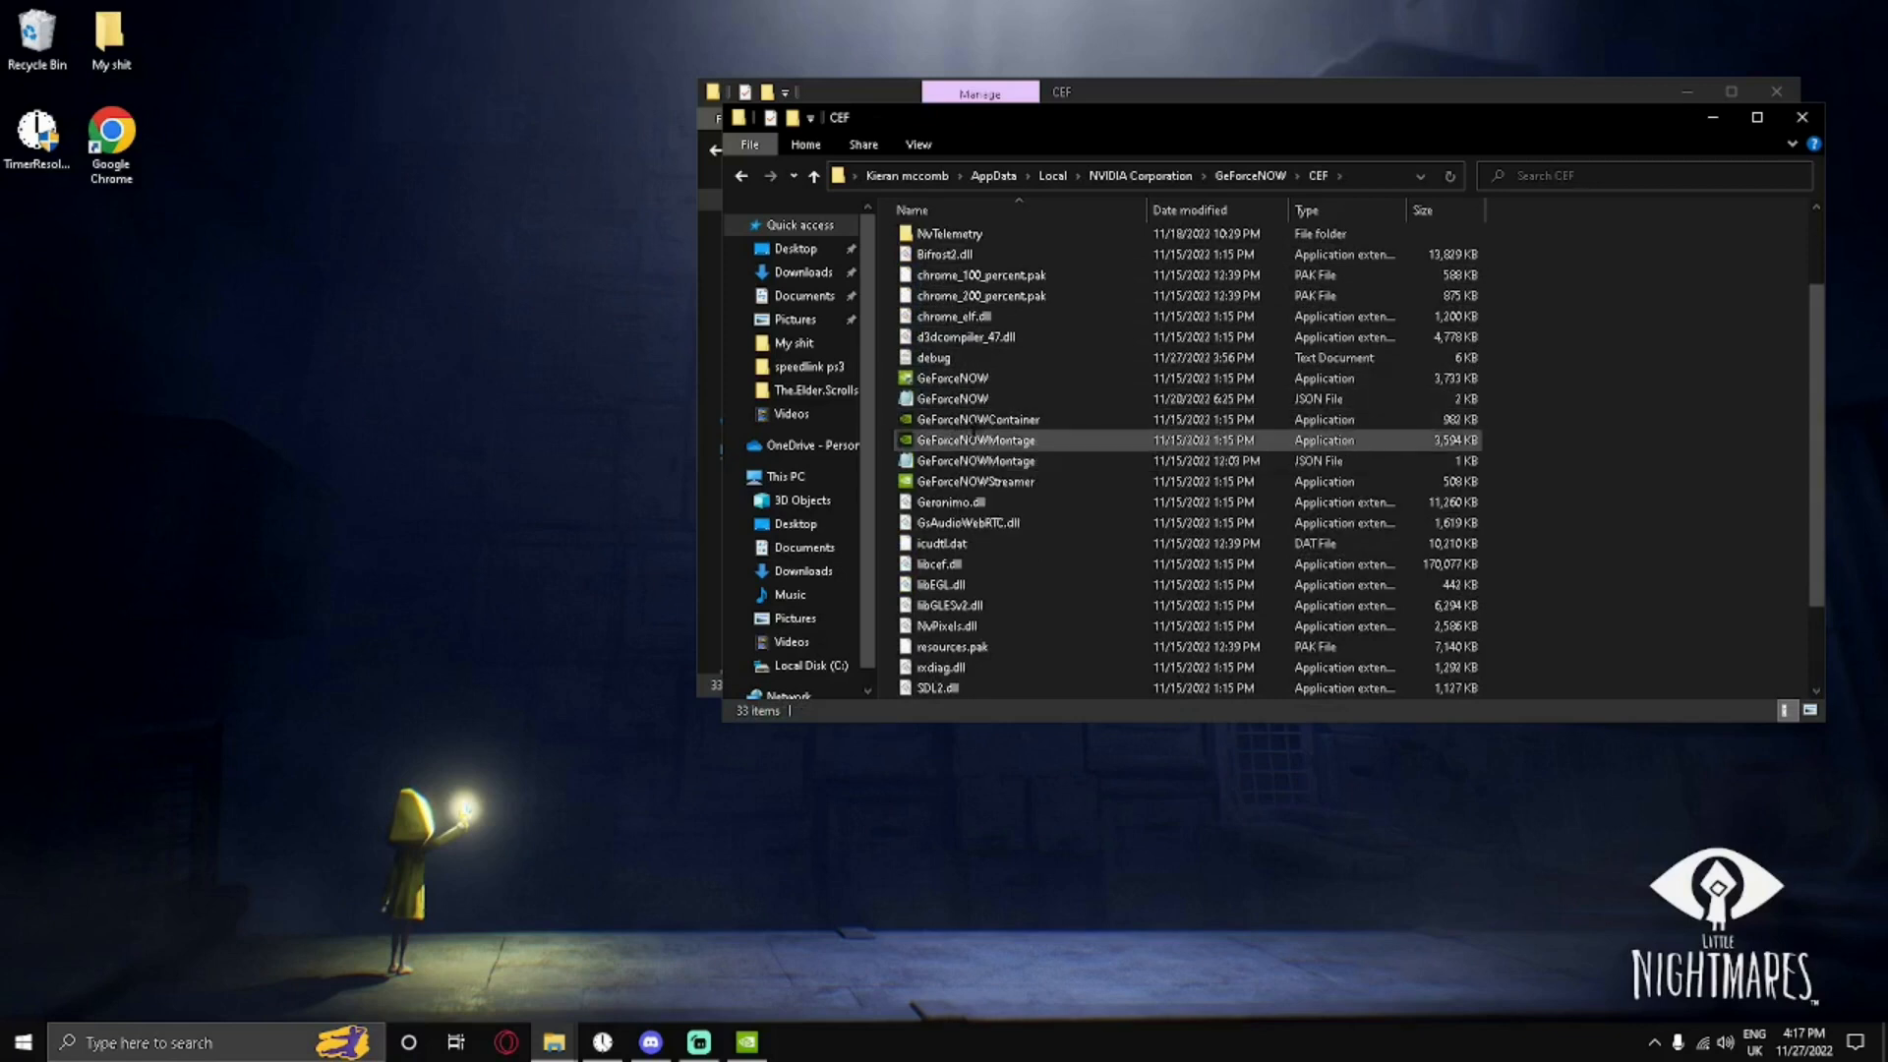
left_click(977, 399)
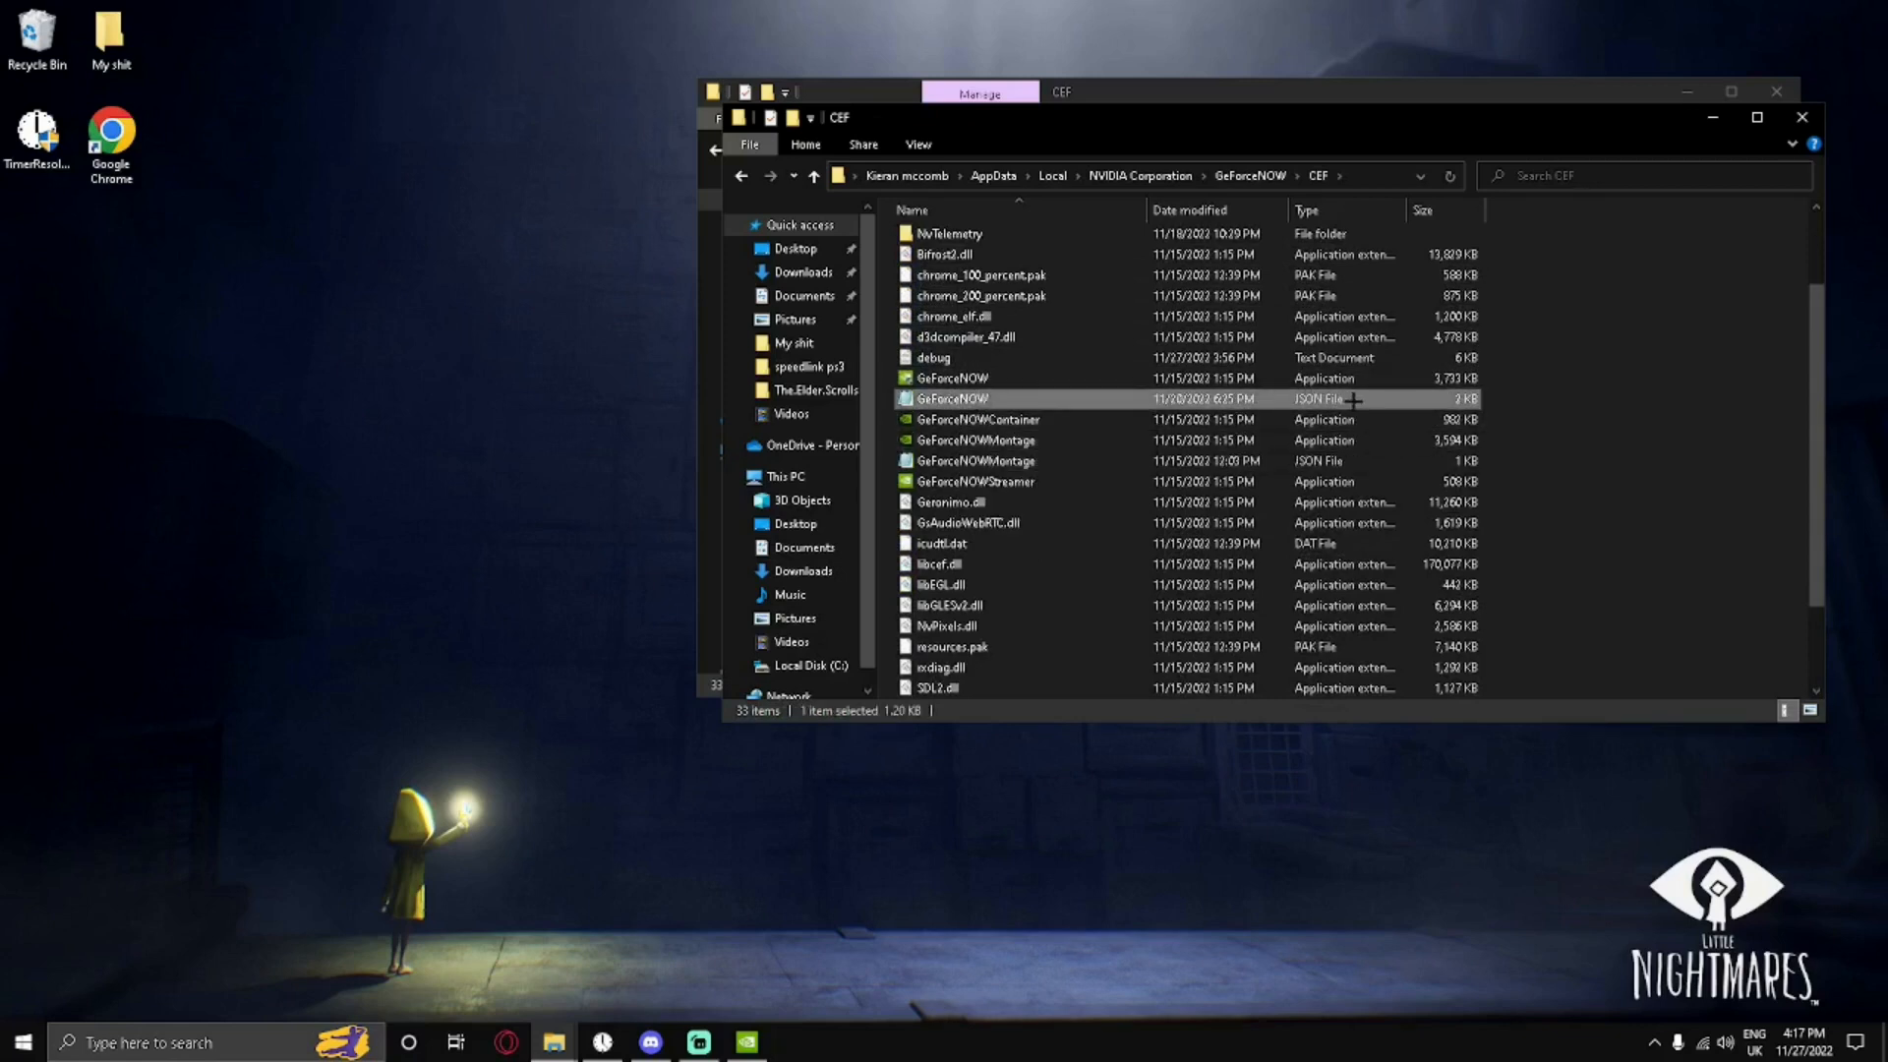
left_click_drag(1657, 396, 1280, 398)
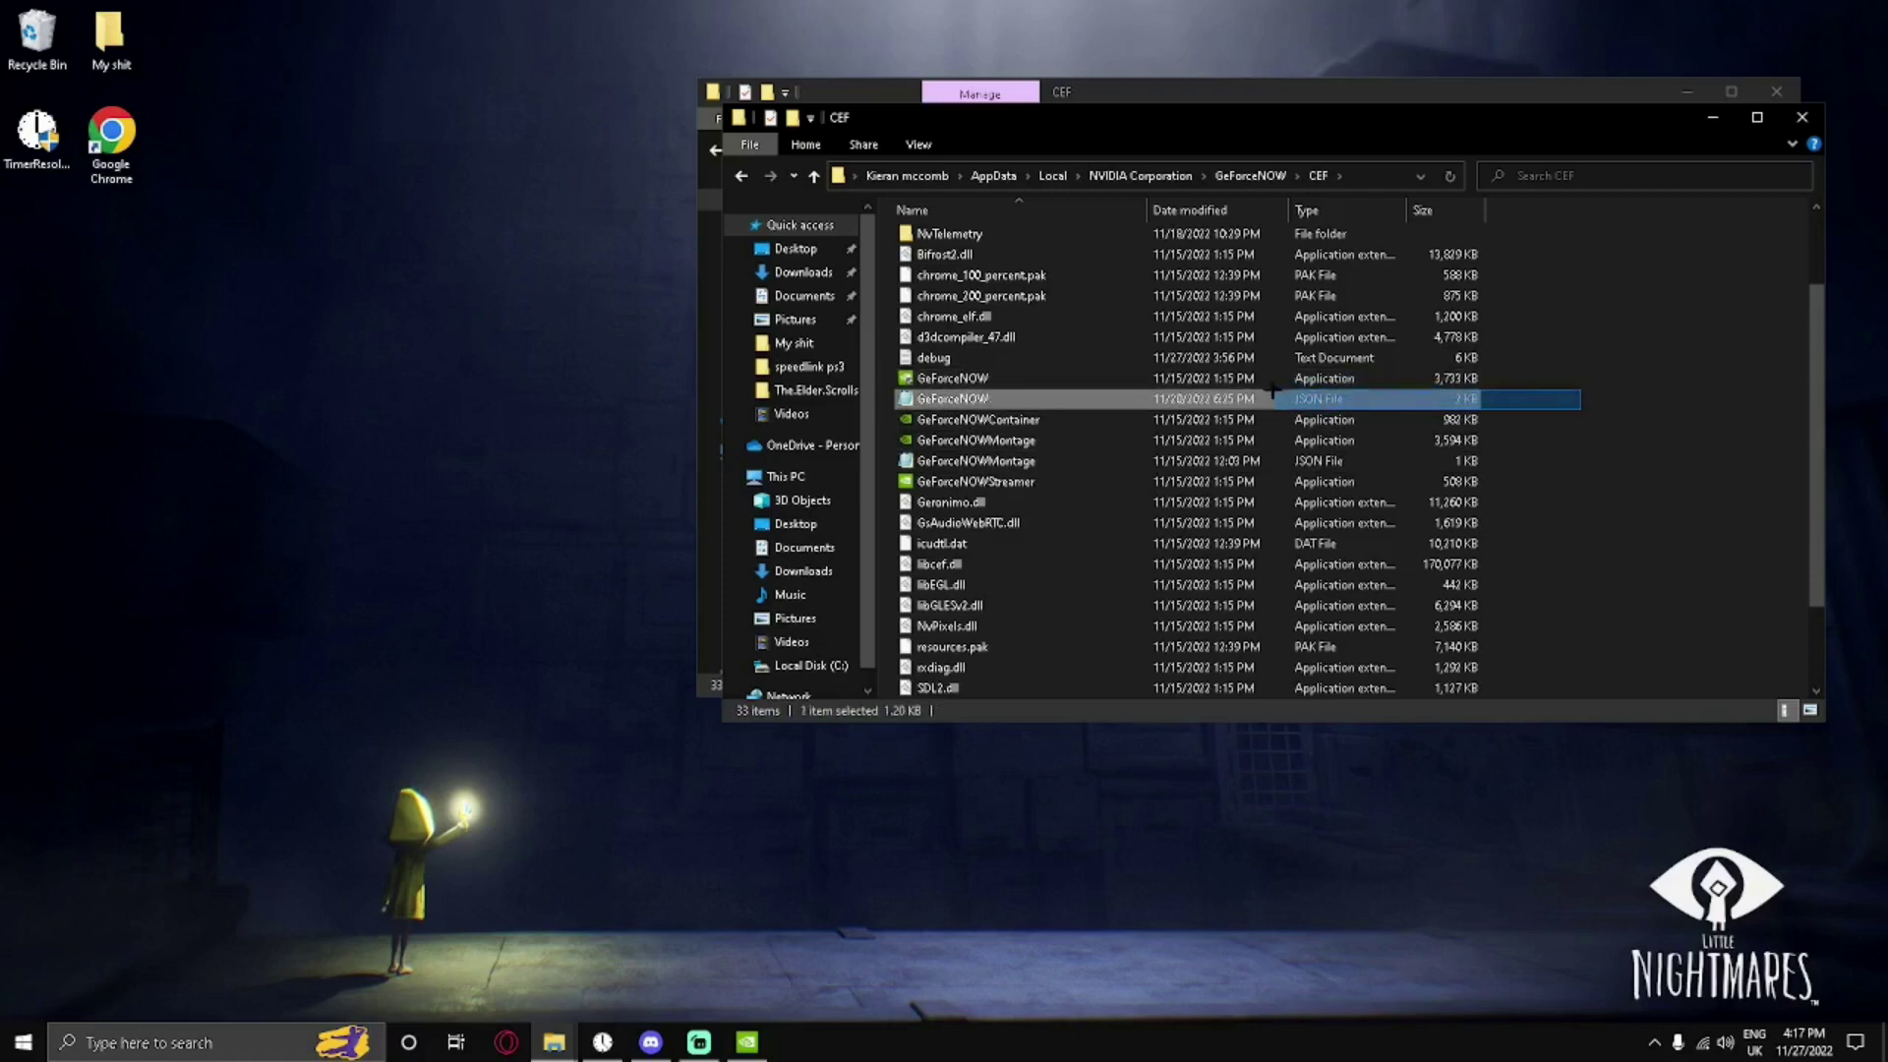
Clear the Read-only attribute on GeForceNOW.json via its Properties.
right_click(1418, 399)
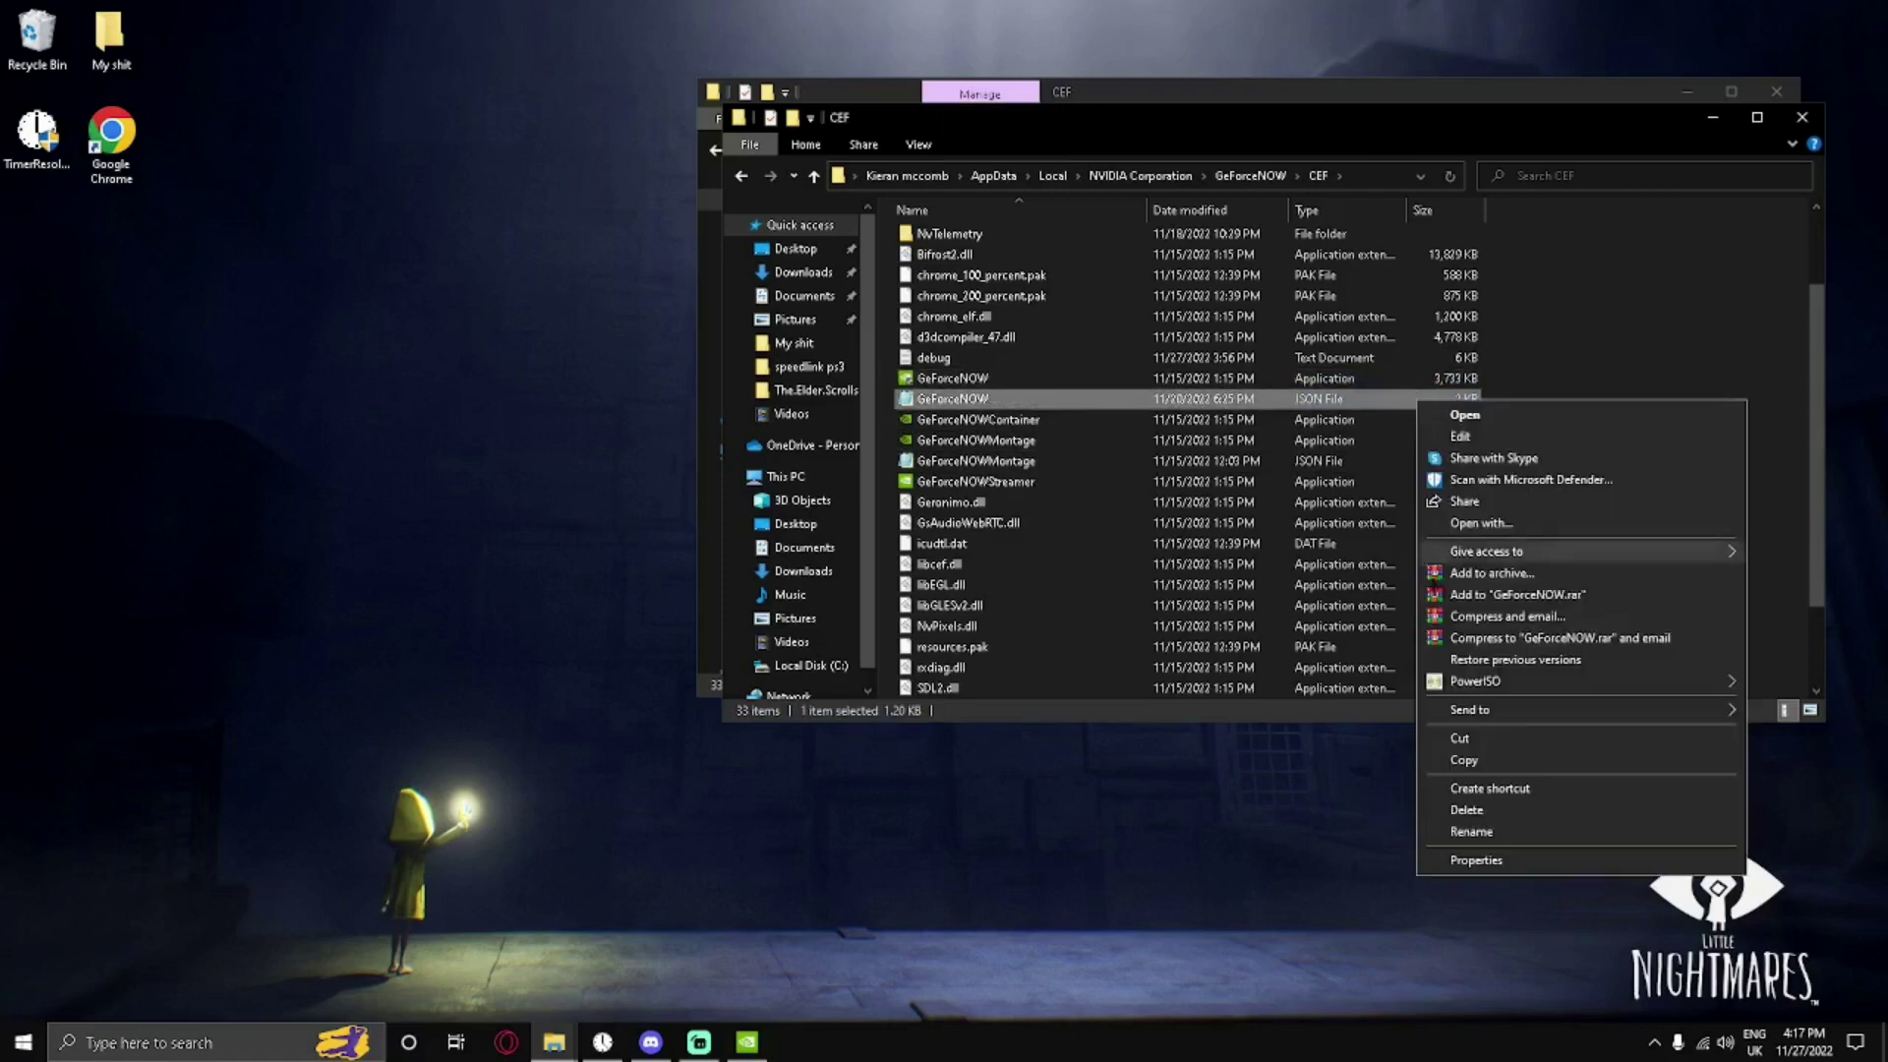
left_click(1477, 860)
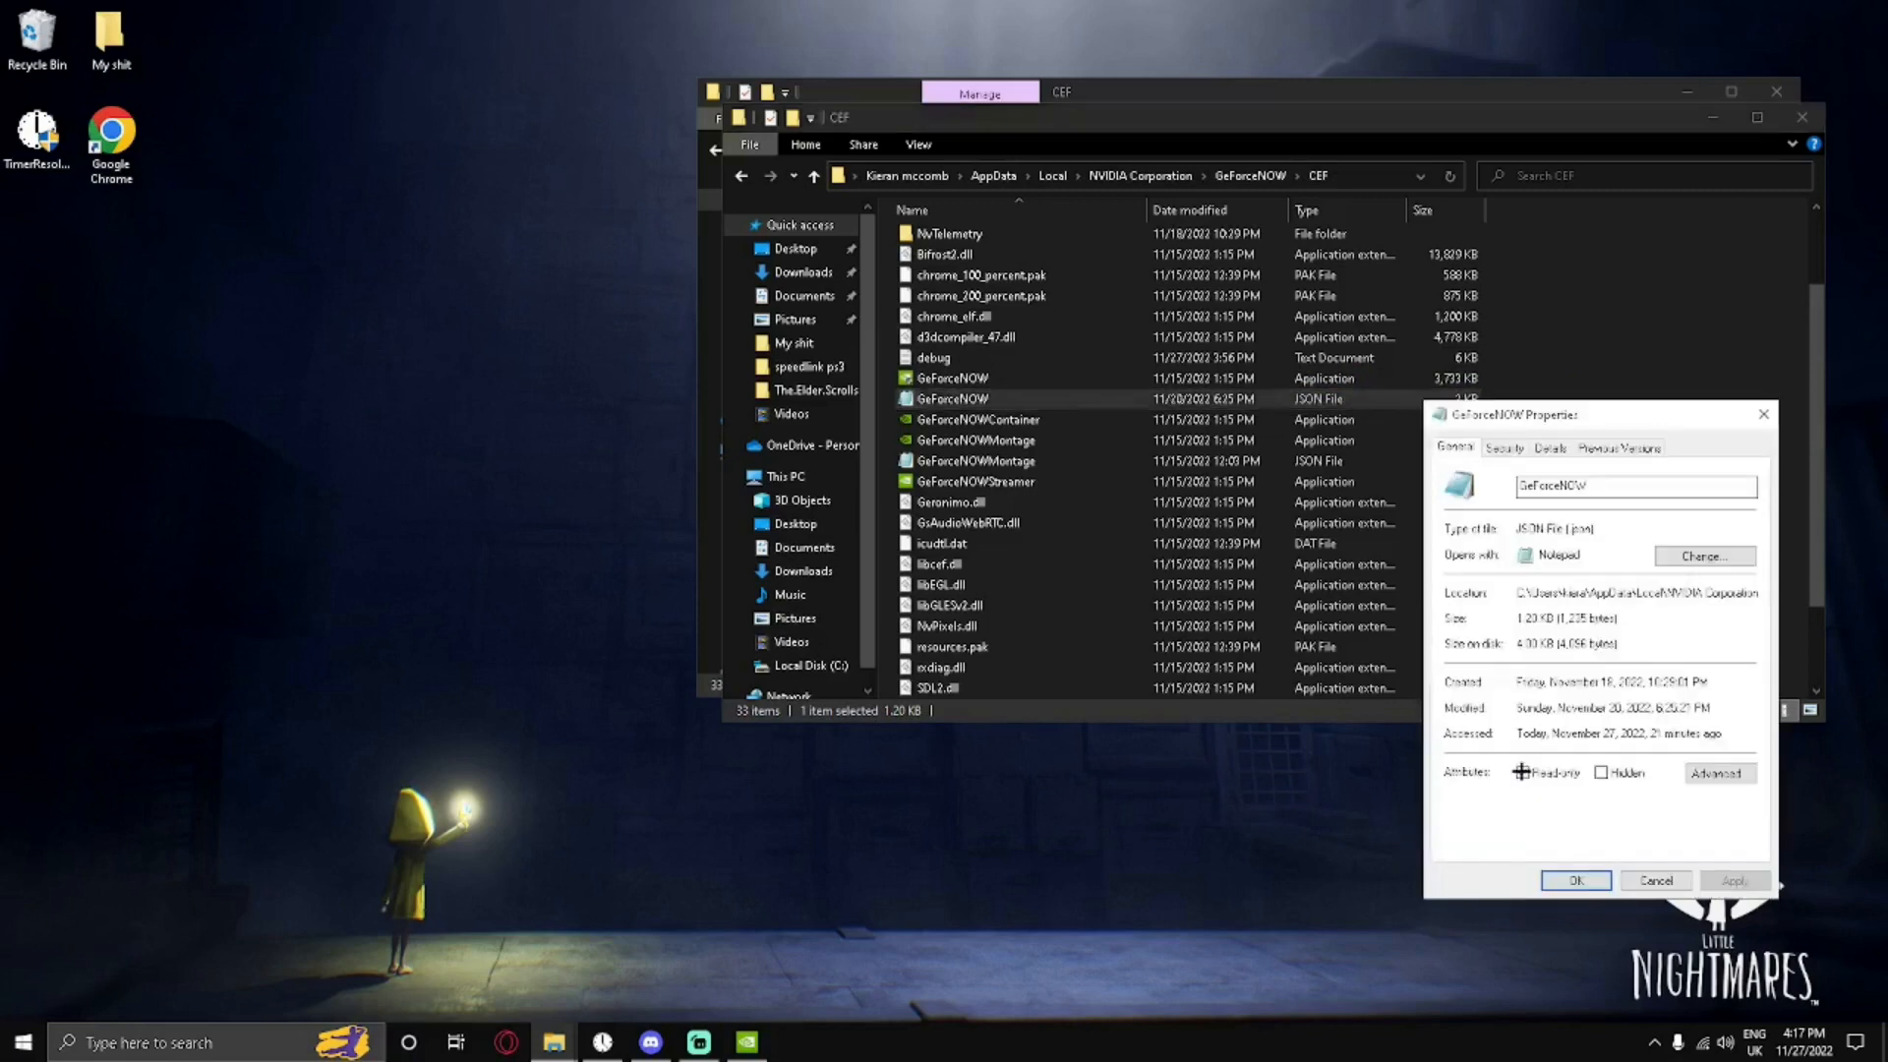
left_click(1522, 772)
left_click(1735, 881)
left_click(1586, 881)
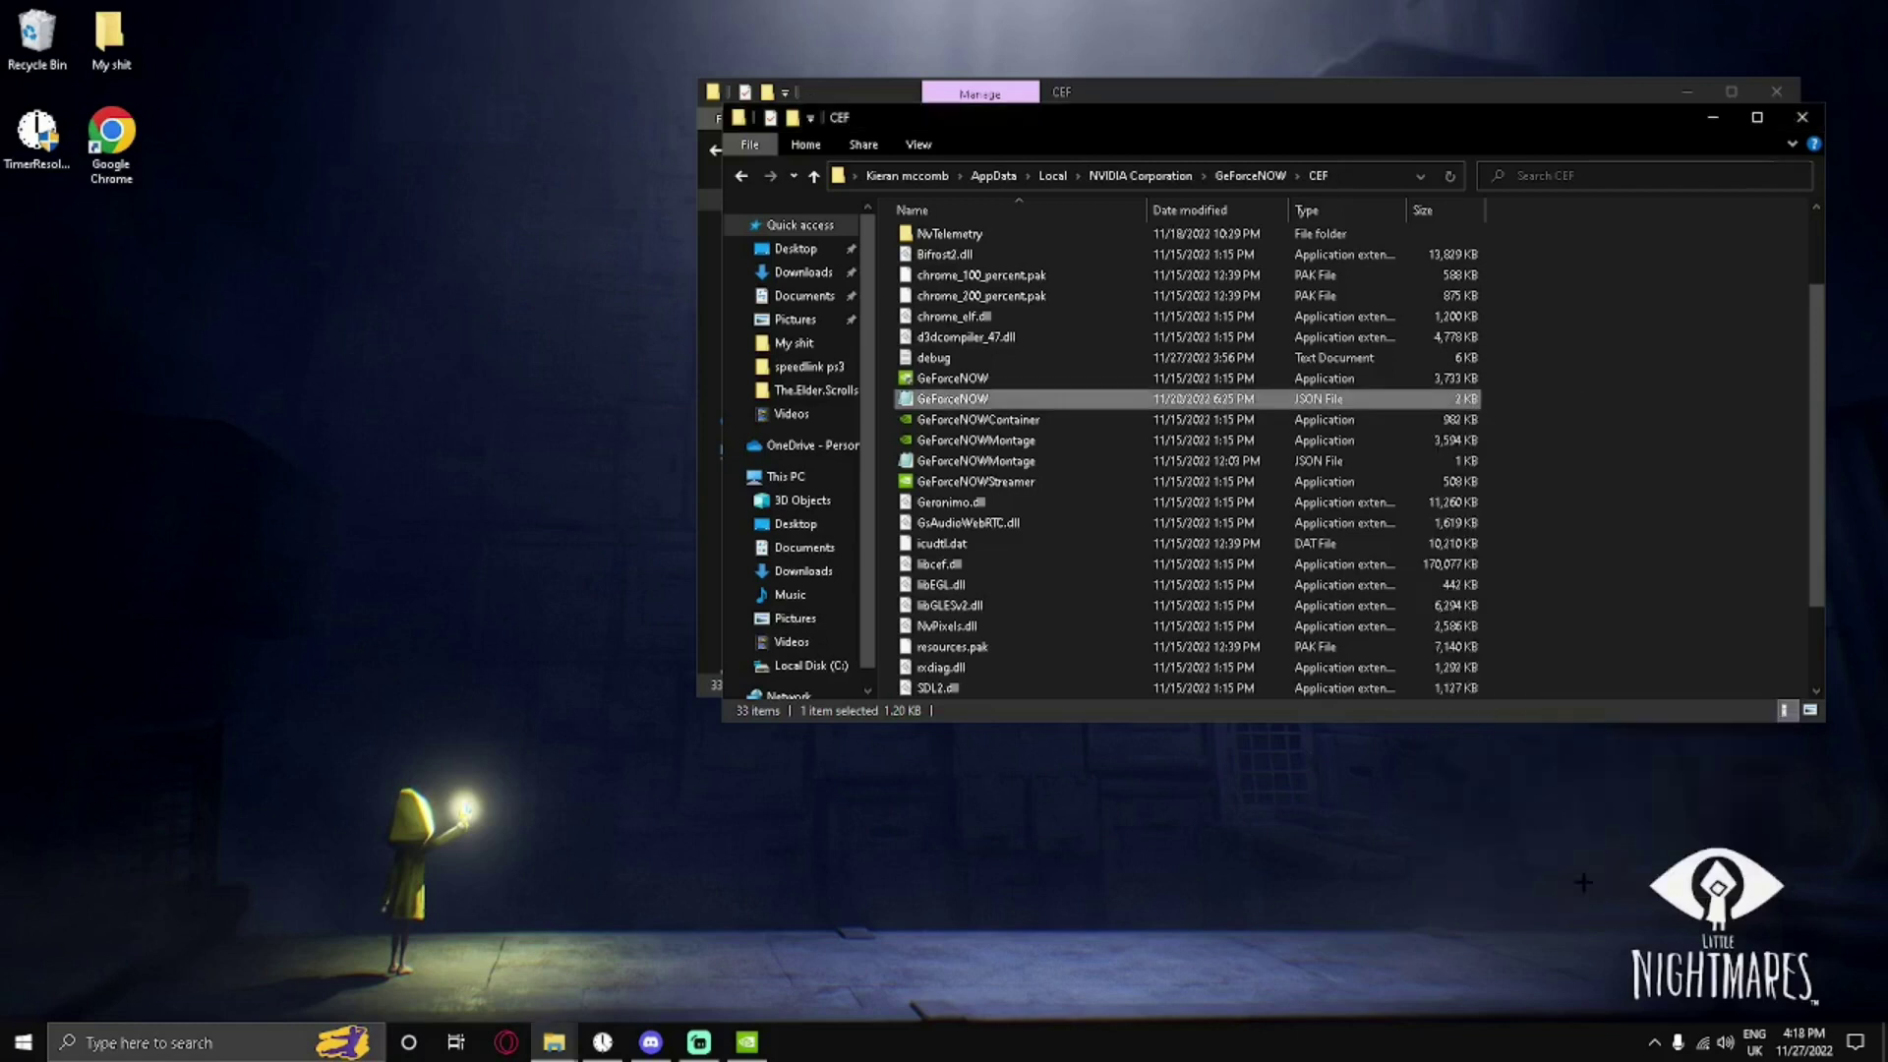
Edit GeForceNOW.json in Notepad, erasing 'performance' from the nv-gfn-accelerator switch.
double_click(1047, 400)
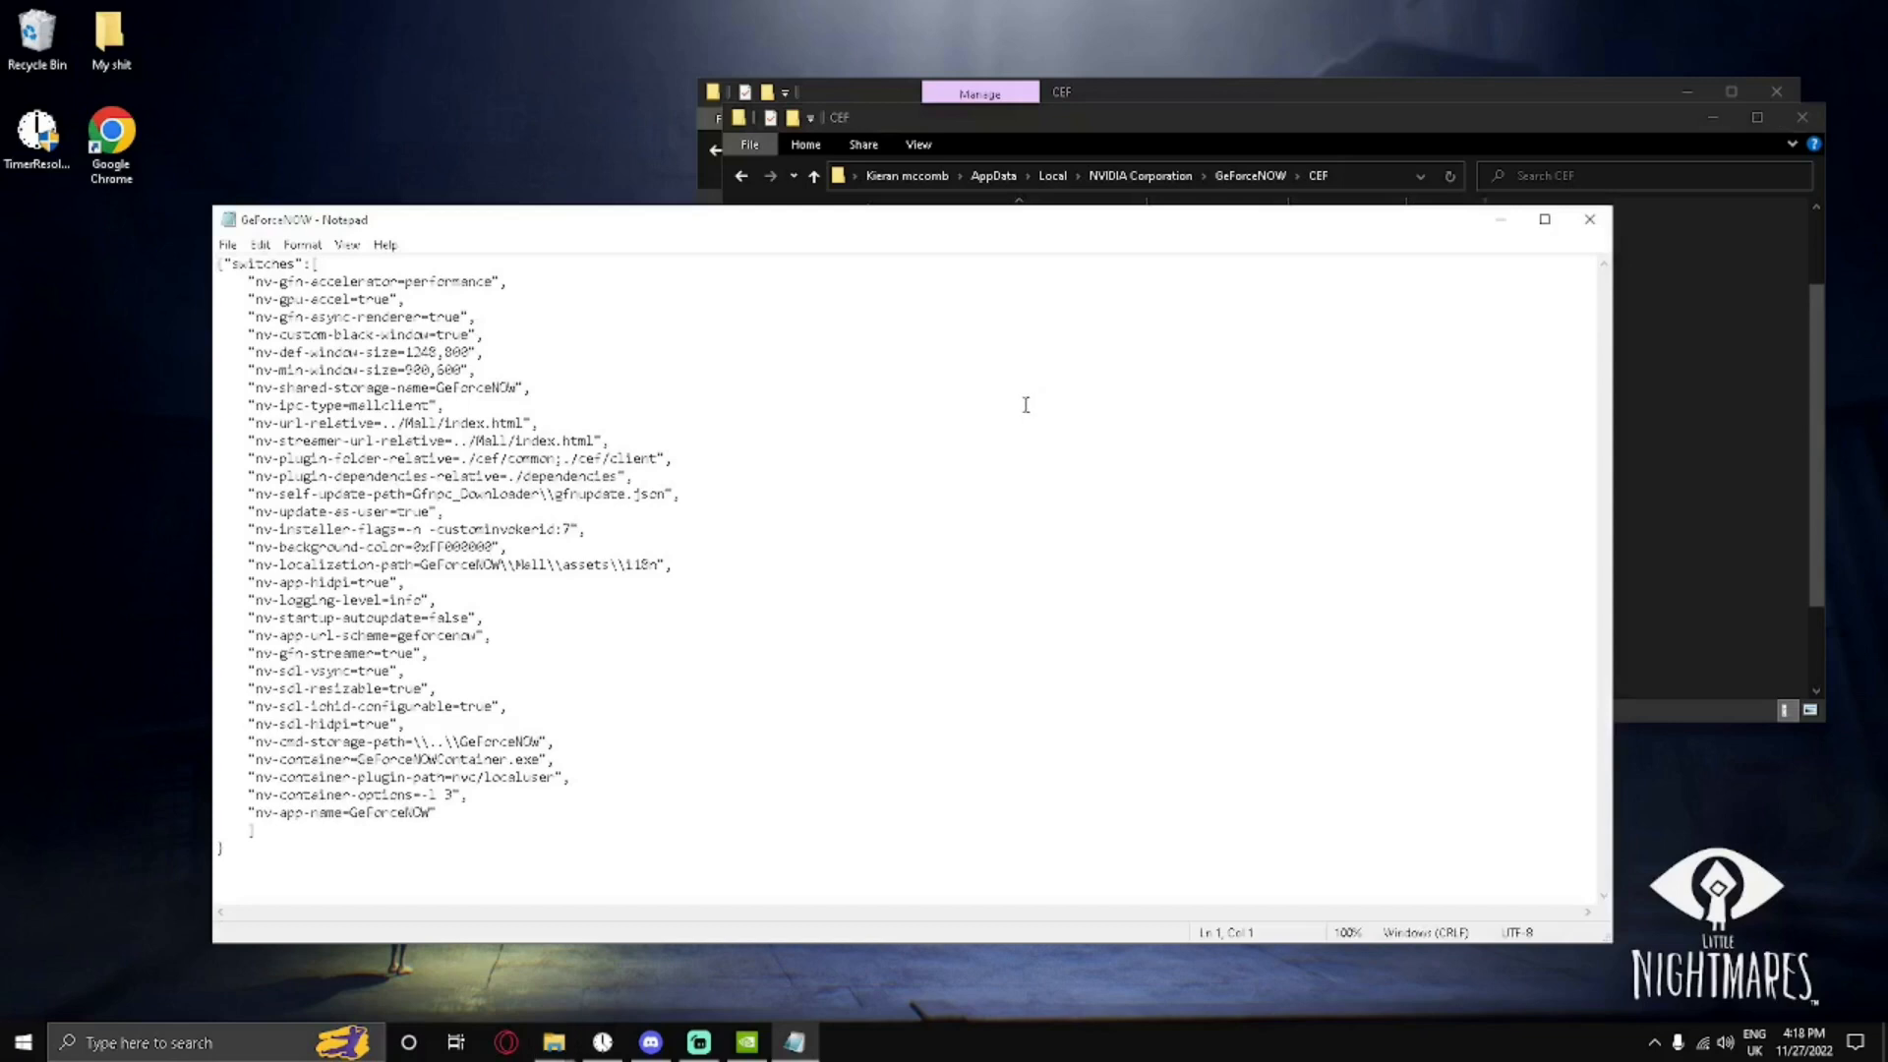
left_click(476, 318)
left_click_drag(490, 280, 407, 281)
left_click(489, 280)
key("BackSpace")
key("BackSpace")
key("BackSpace")
key("BackSpace")
key("BackSpace")
key("BackSpace")
key("BackSpace")
key("BackSpace")
key("BackSpace")
key("BackSpace")
key("BackSpace")
type("d")
type("x1")
type("2")
type("2")
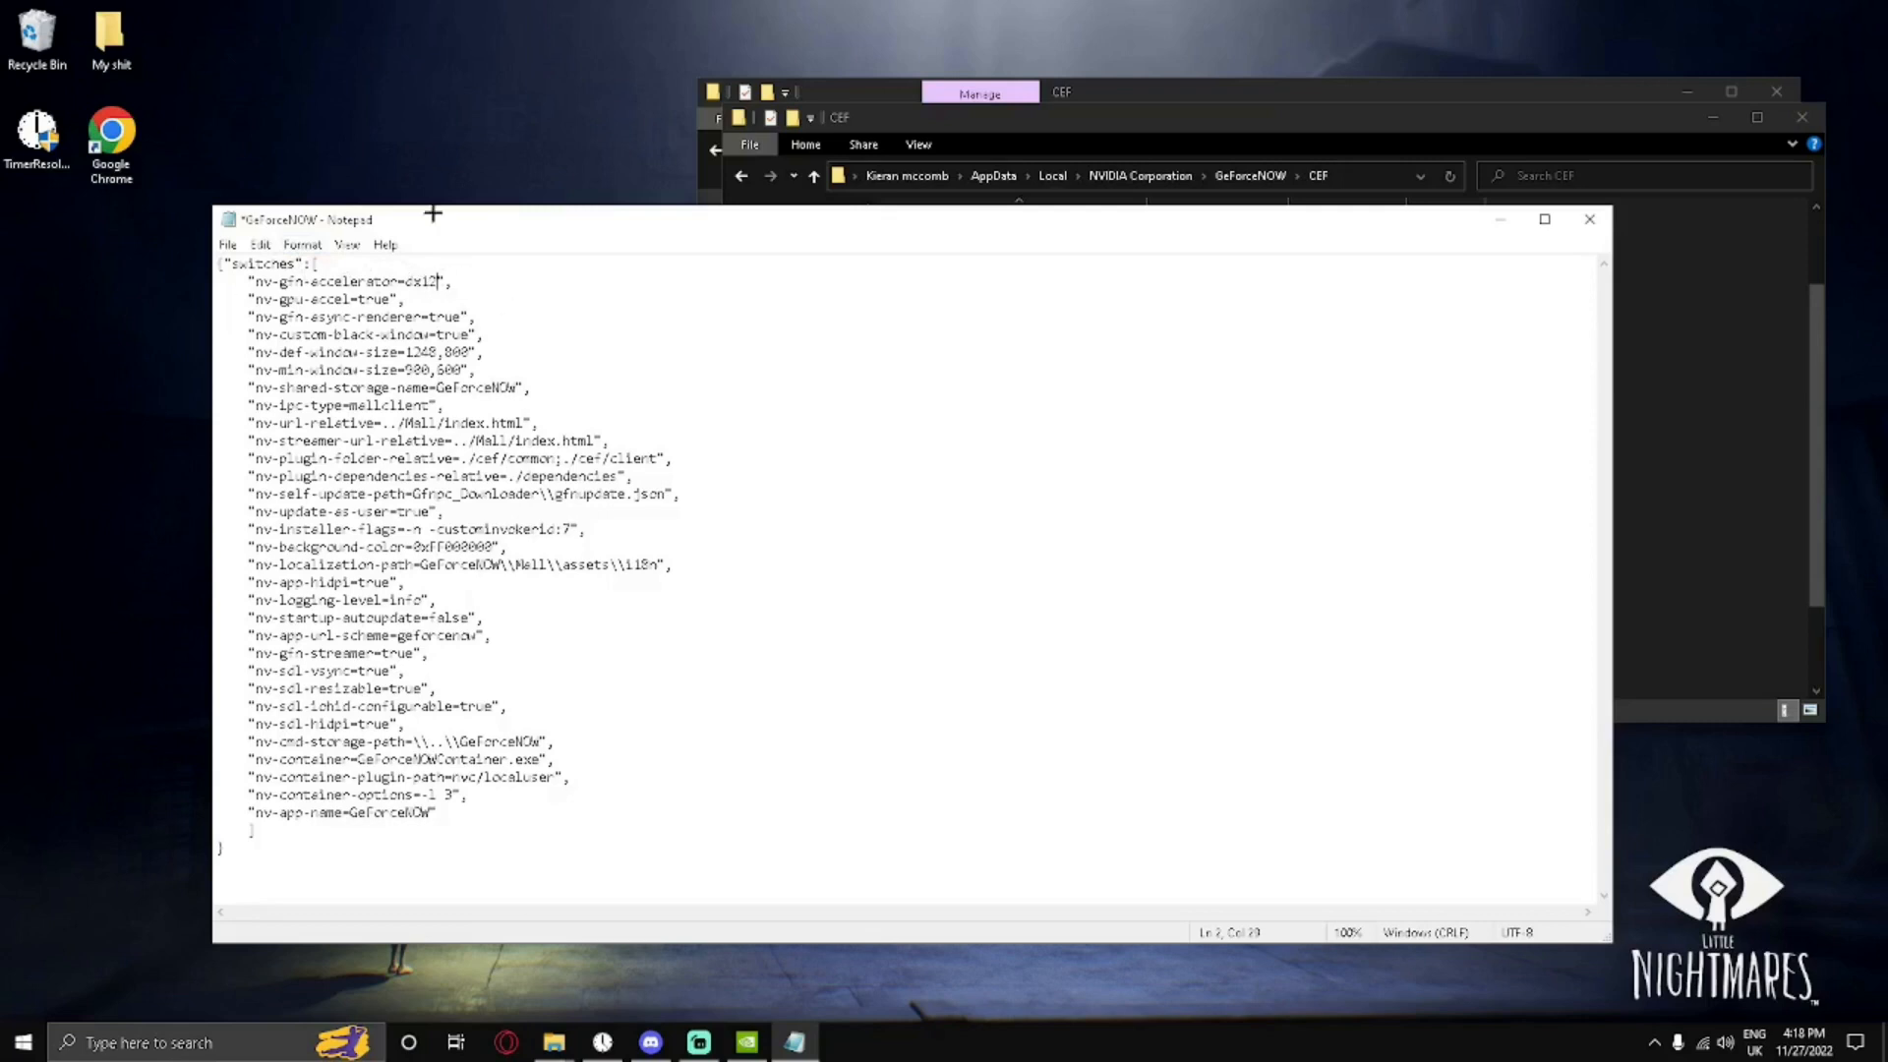
Review the dx12, hidpi, streamer and sdl-vsync switch values in GeForceNOW.json.
triple_click(926, 447)
left_click(805, 444)
left_click_drag(442, 282, 410, 280)
left_click_drag(394, 581, 361, 582)
left_click(354, 581)
double_click(378, 582)
left_click(387, 581)
double_click(397, 652)
left_click(304, 653)
mouse_move(305, 653)
left_mouse_down()
mouse_move(402, 652)
mouse_move(354, 671)
left_mouse_up()
left_click(403, 653)
left_click(384, 652)
left_click(363, 672)
Review the sdl-resizable and ichid switches, save the file and close Notepad.
left_click_drag(386, 688, 432, 688)
left_click(428, 688)
left_click_drag(319, 689, 501, 708)
left_click(455, 707)
left_click(328, 705)
left_click_drag(316, 706, 361, 705)
left_click(403, 707)
left_click(260, 245)
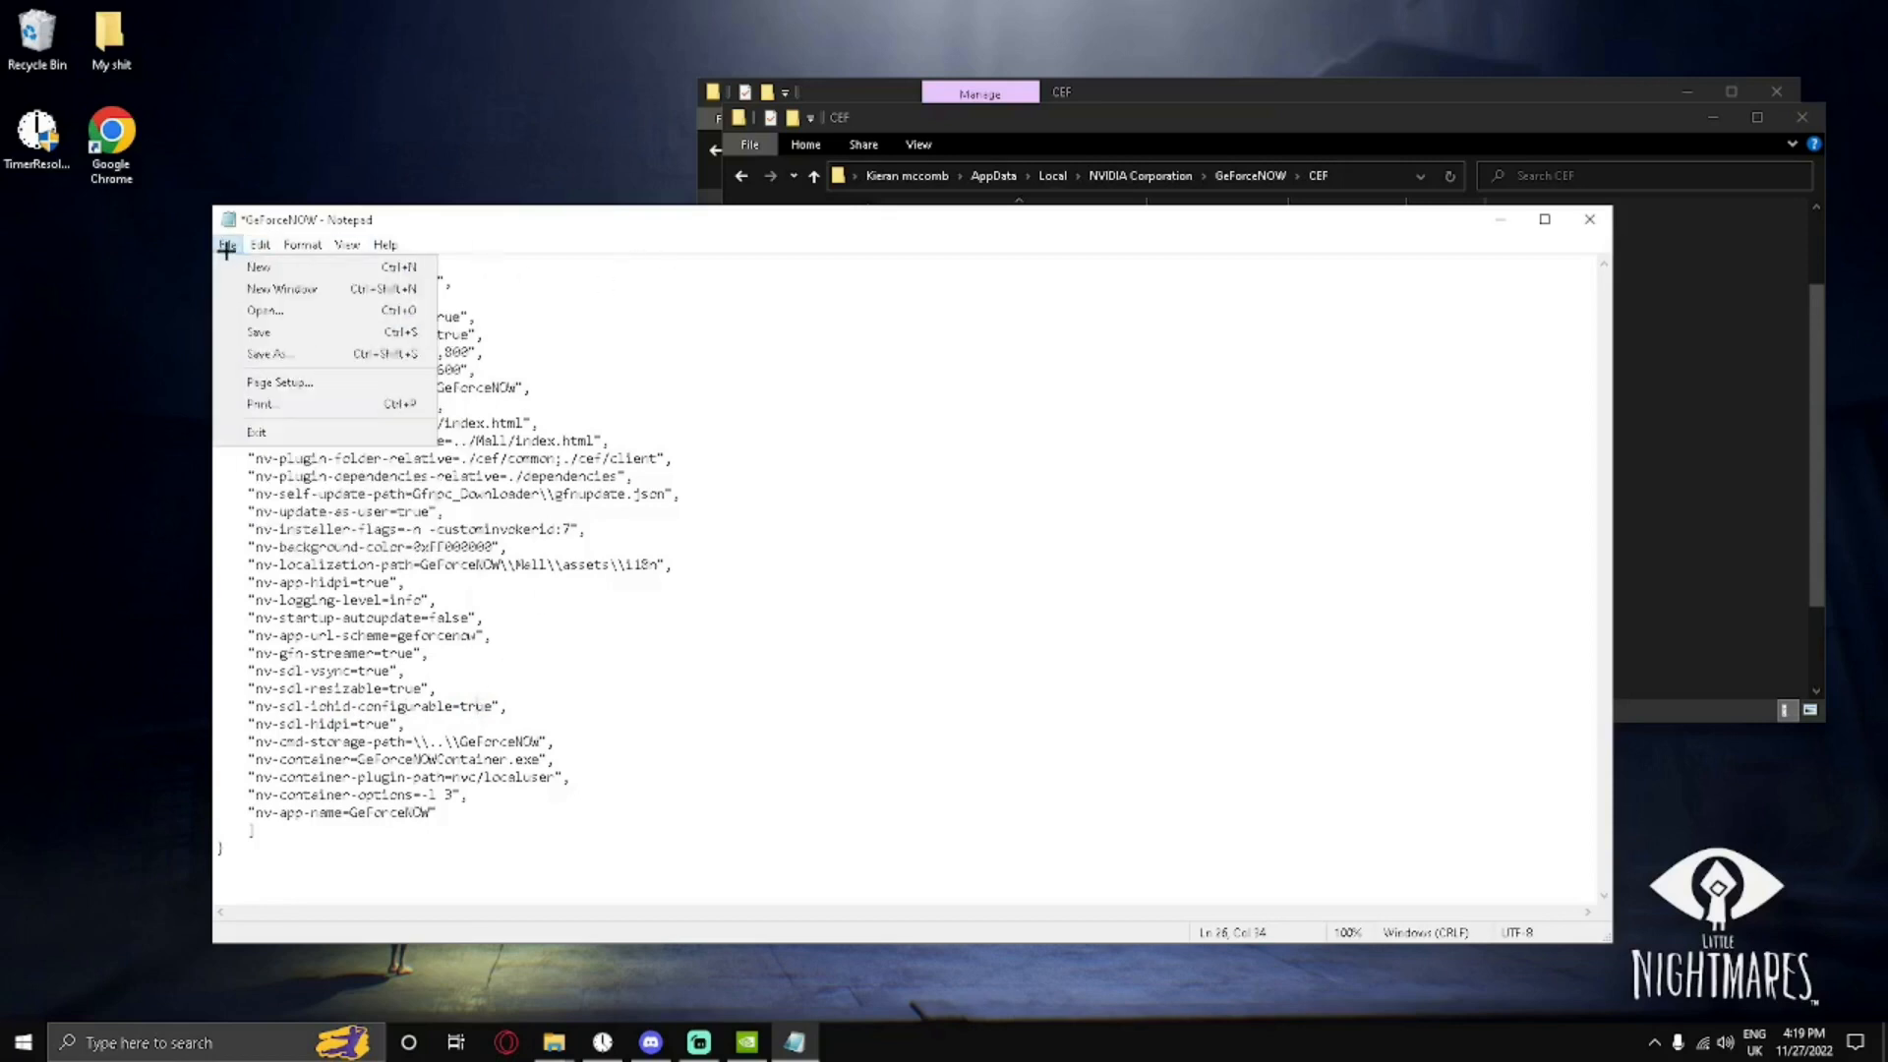
left_click(262, 332)
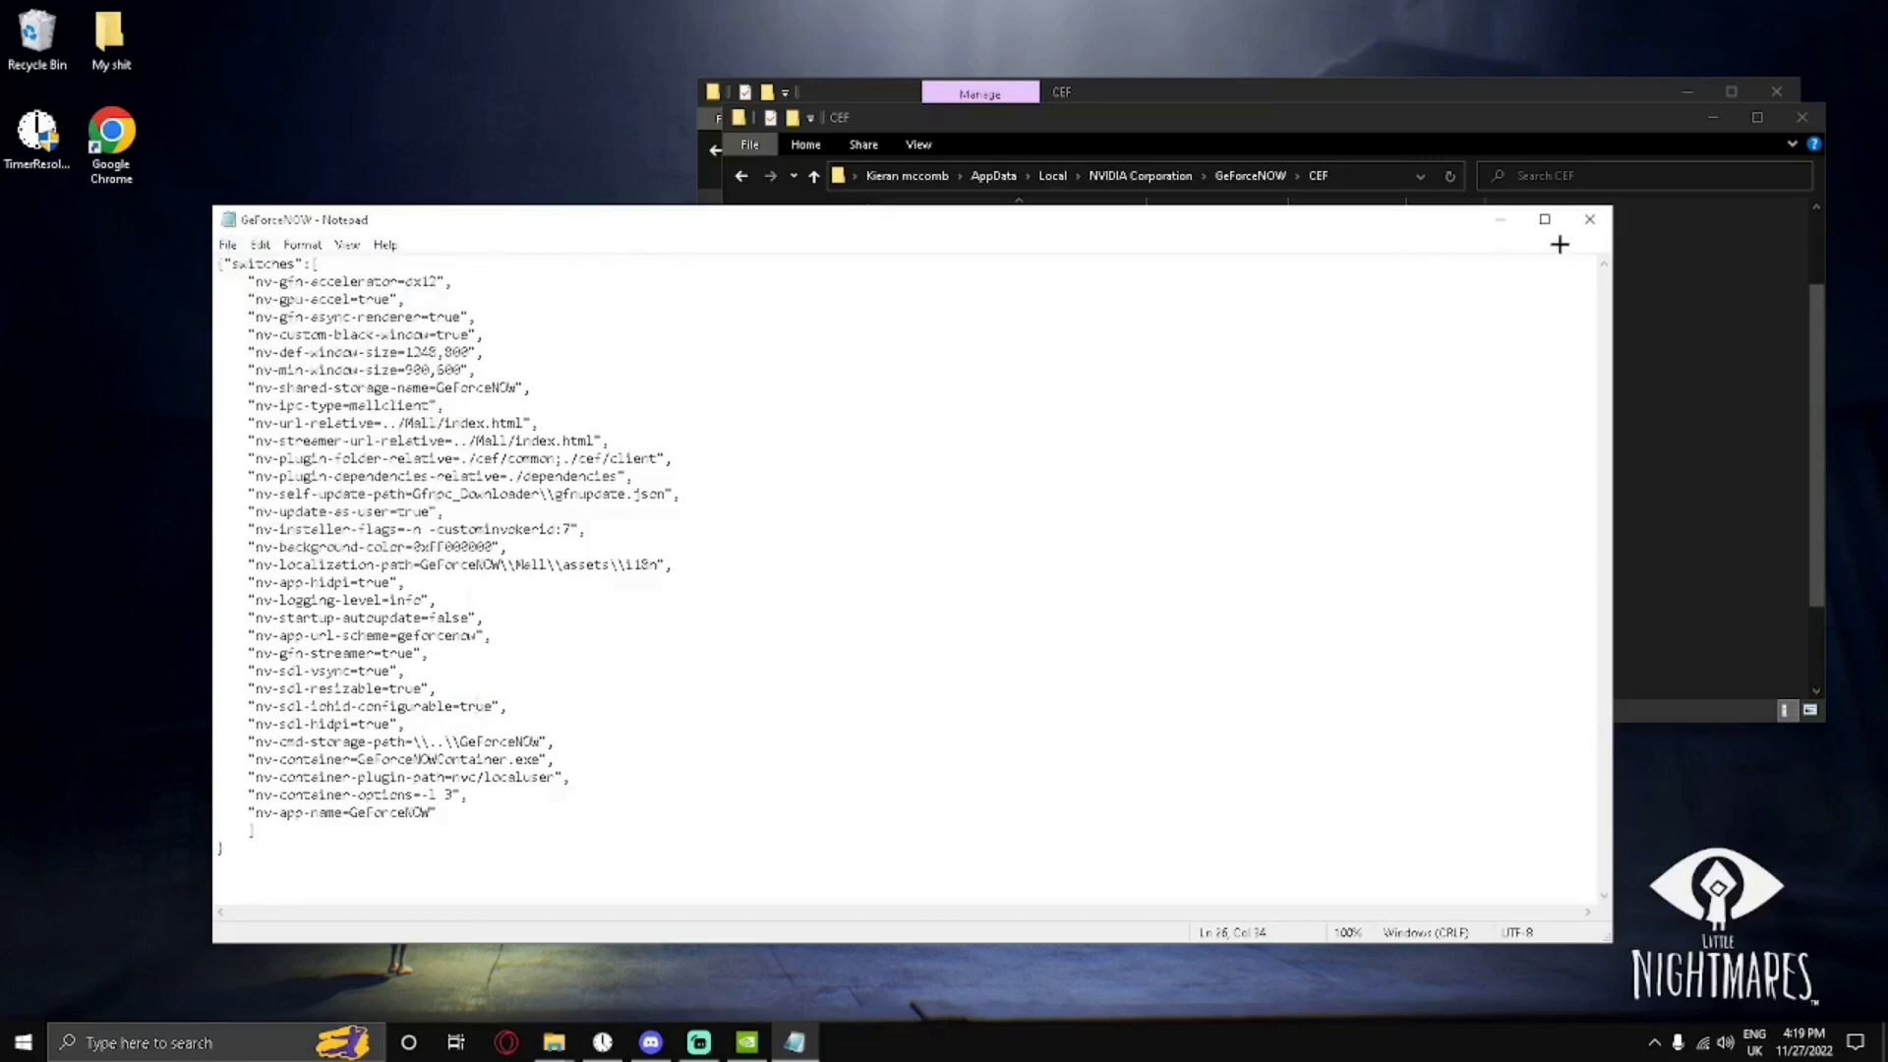
left_click(1588, 220)
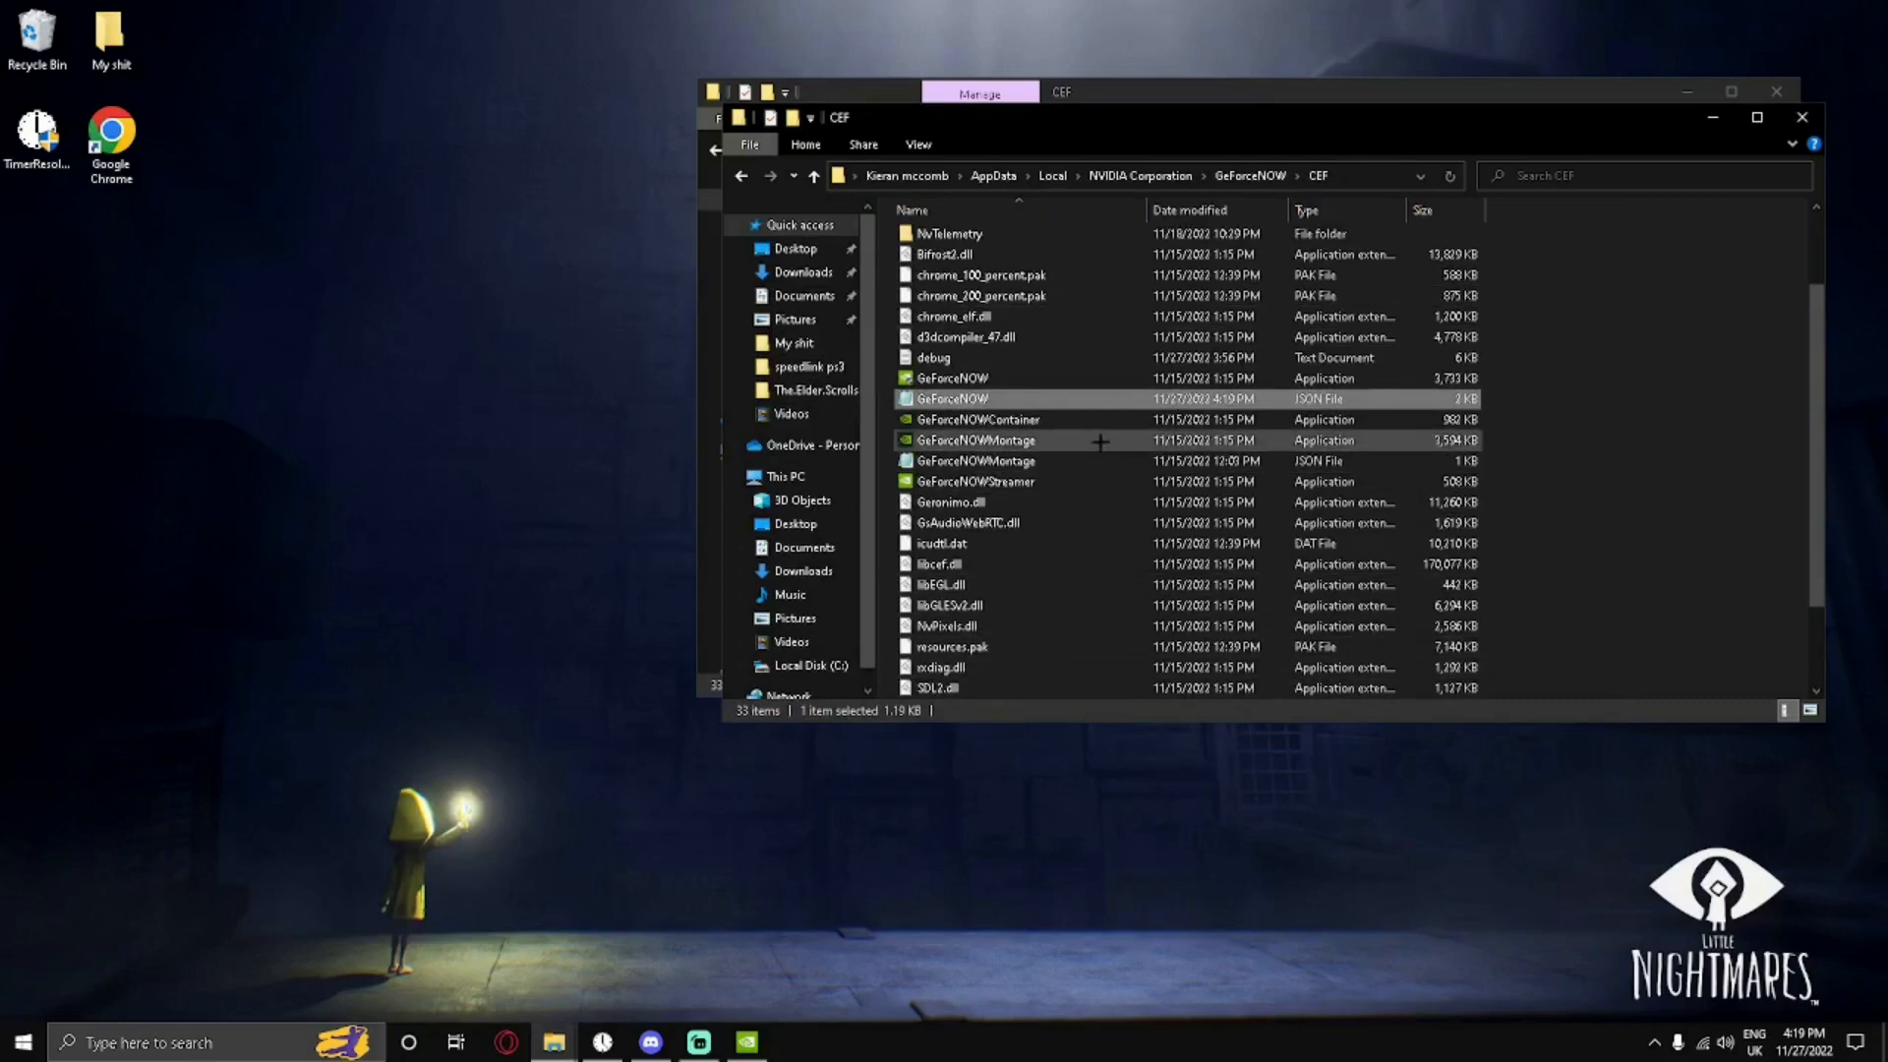
Mark GeForceNOW.json read-only again and close the extra CEF folder window.
right_click(1141, 403)
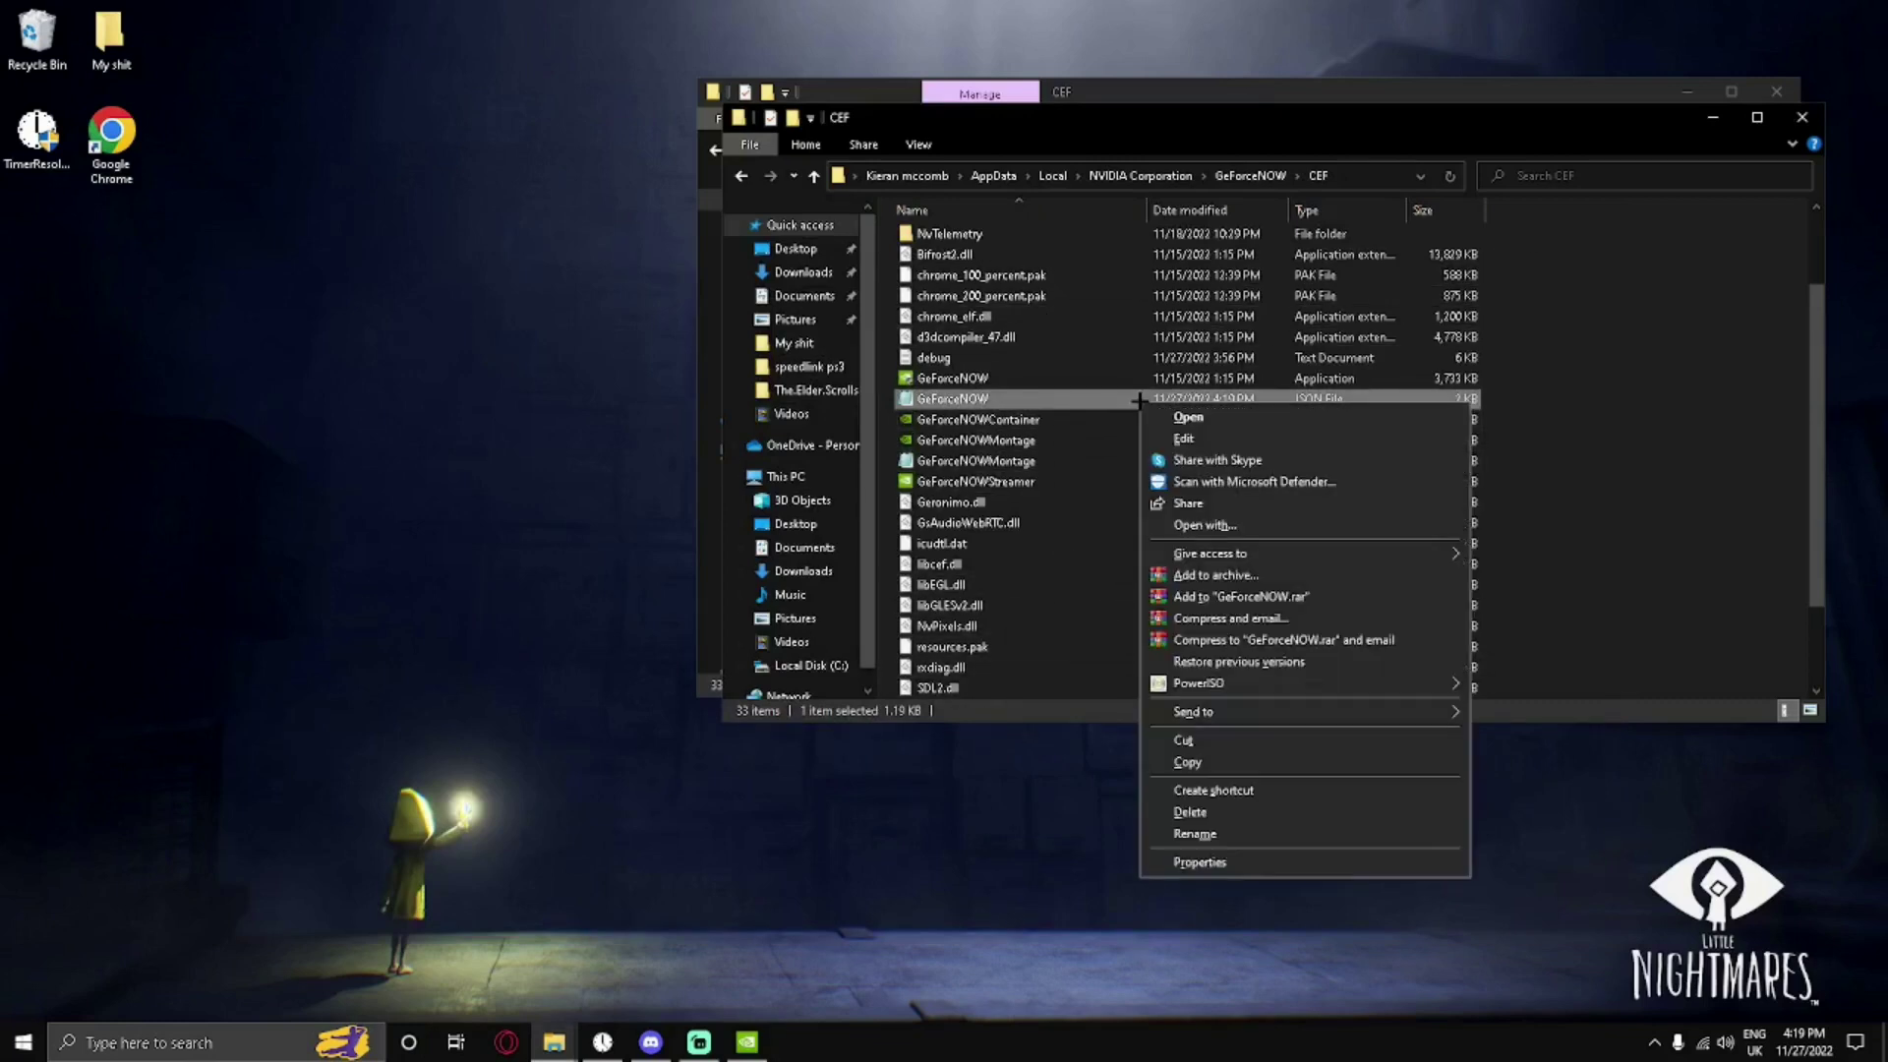
left_click(1198, 861)
left_click(1248, 776)
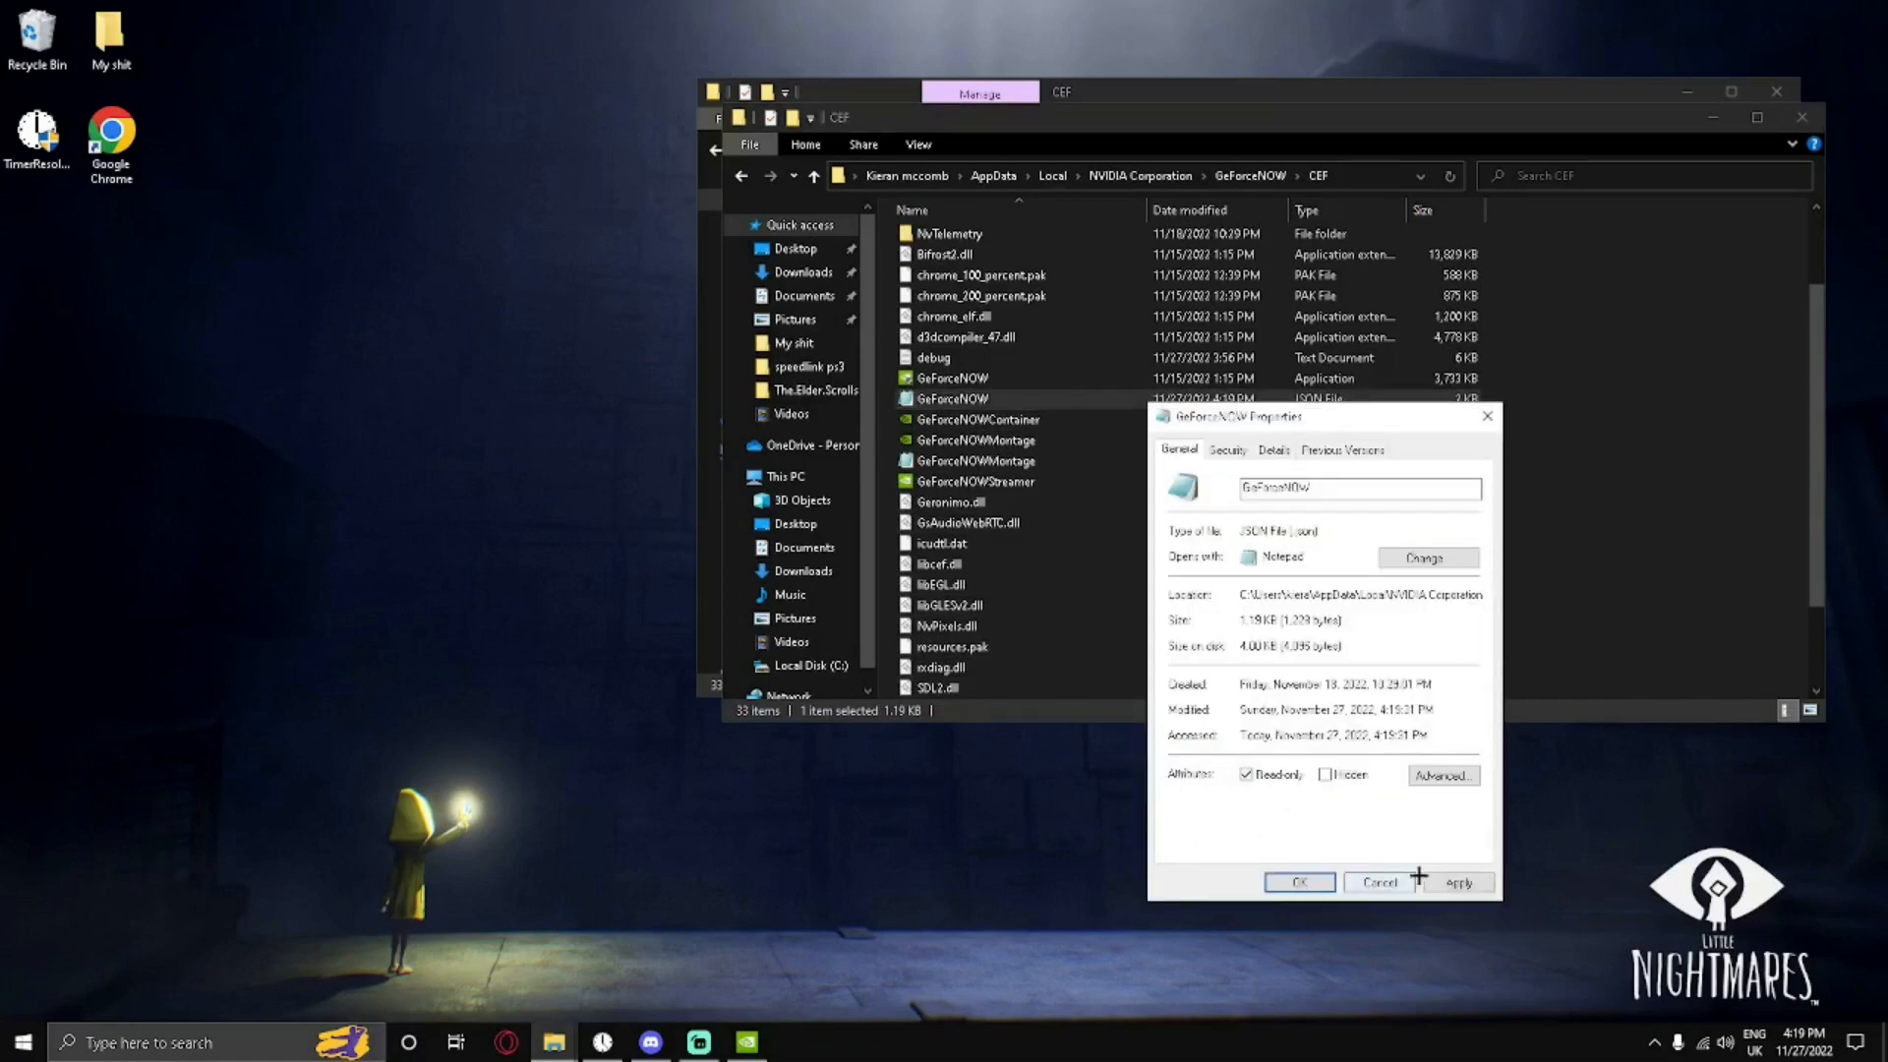
left_click(1298, 882)
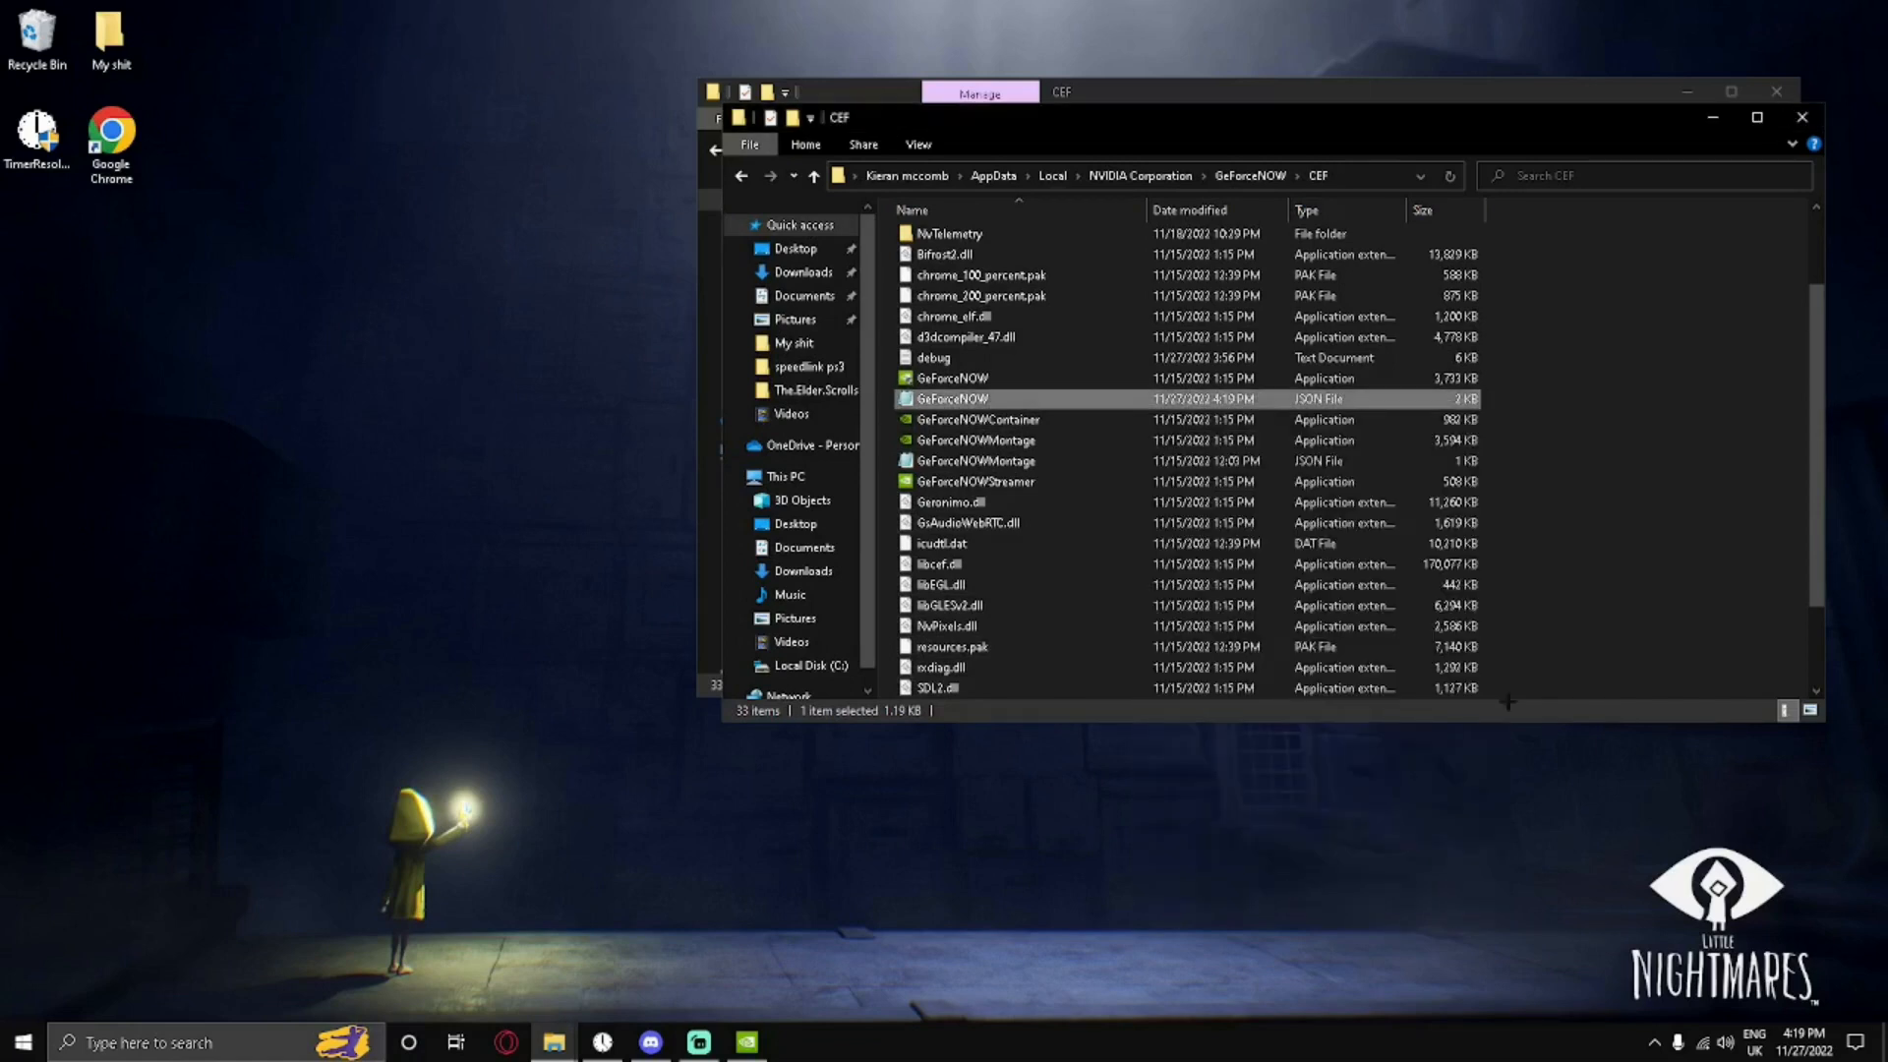
left_click(1804, 118)
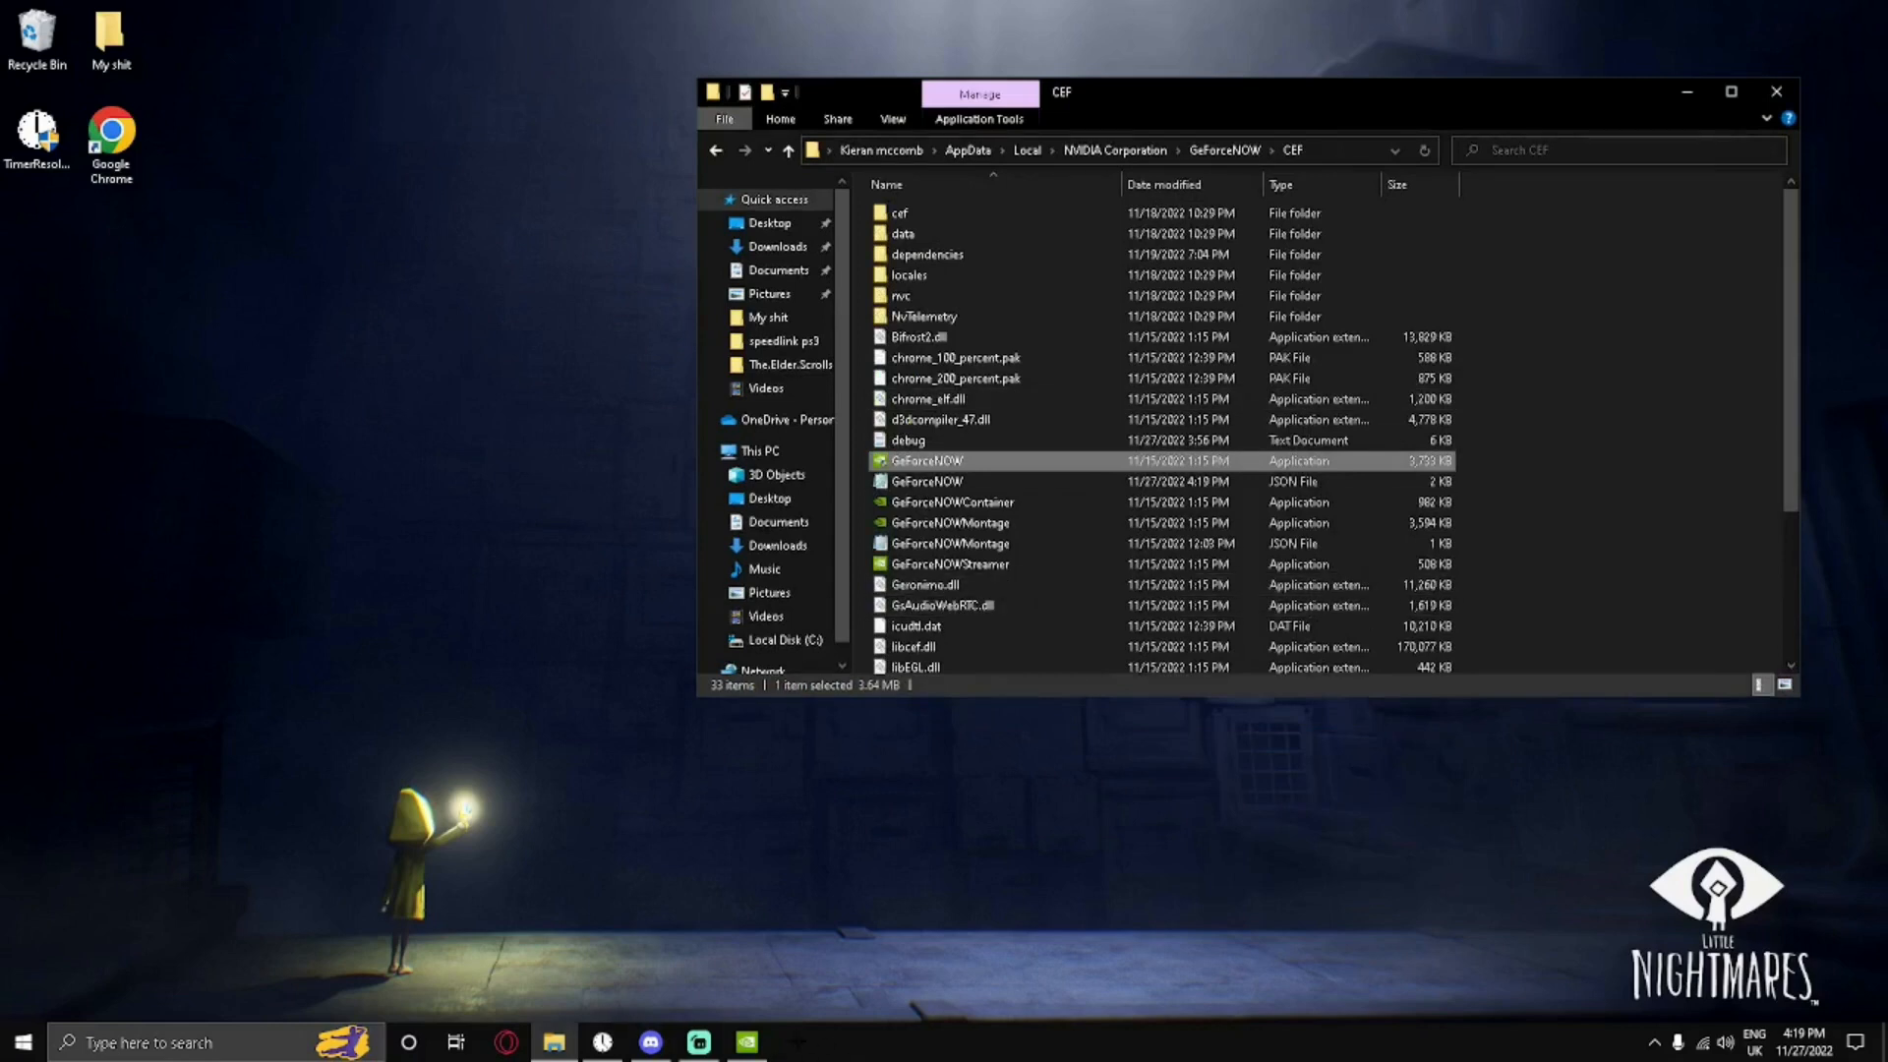
Close the remaining File Explorer window, returning to a clear desktop.
left_click(1781, 93)
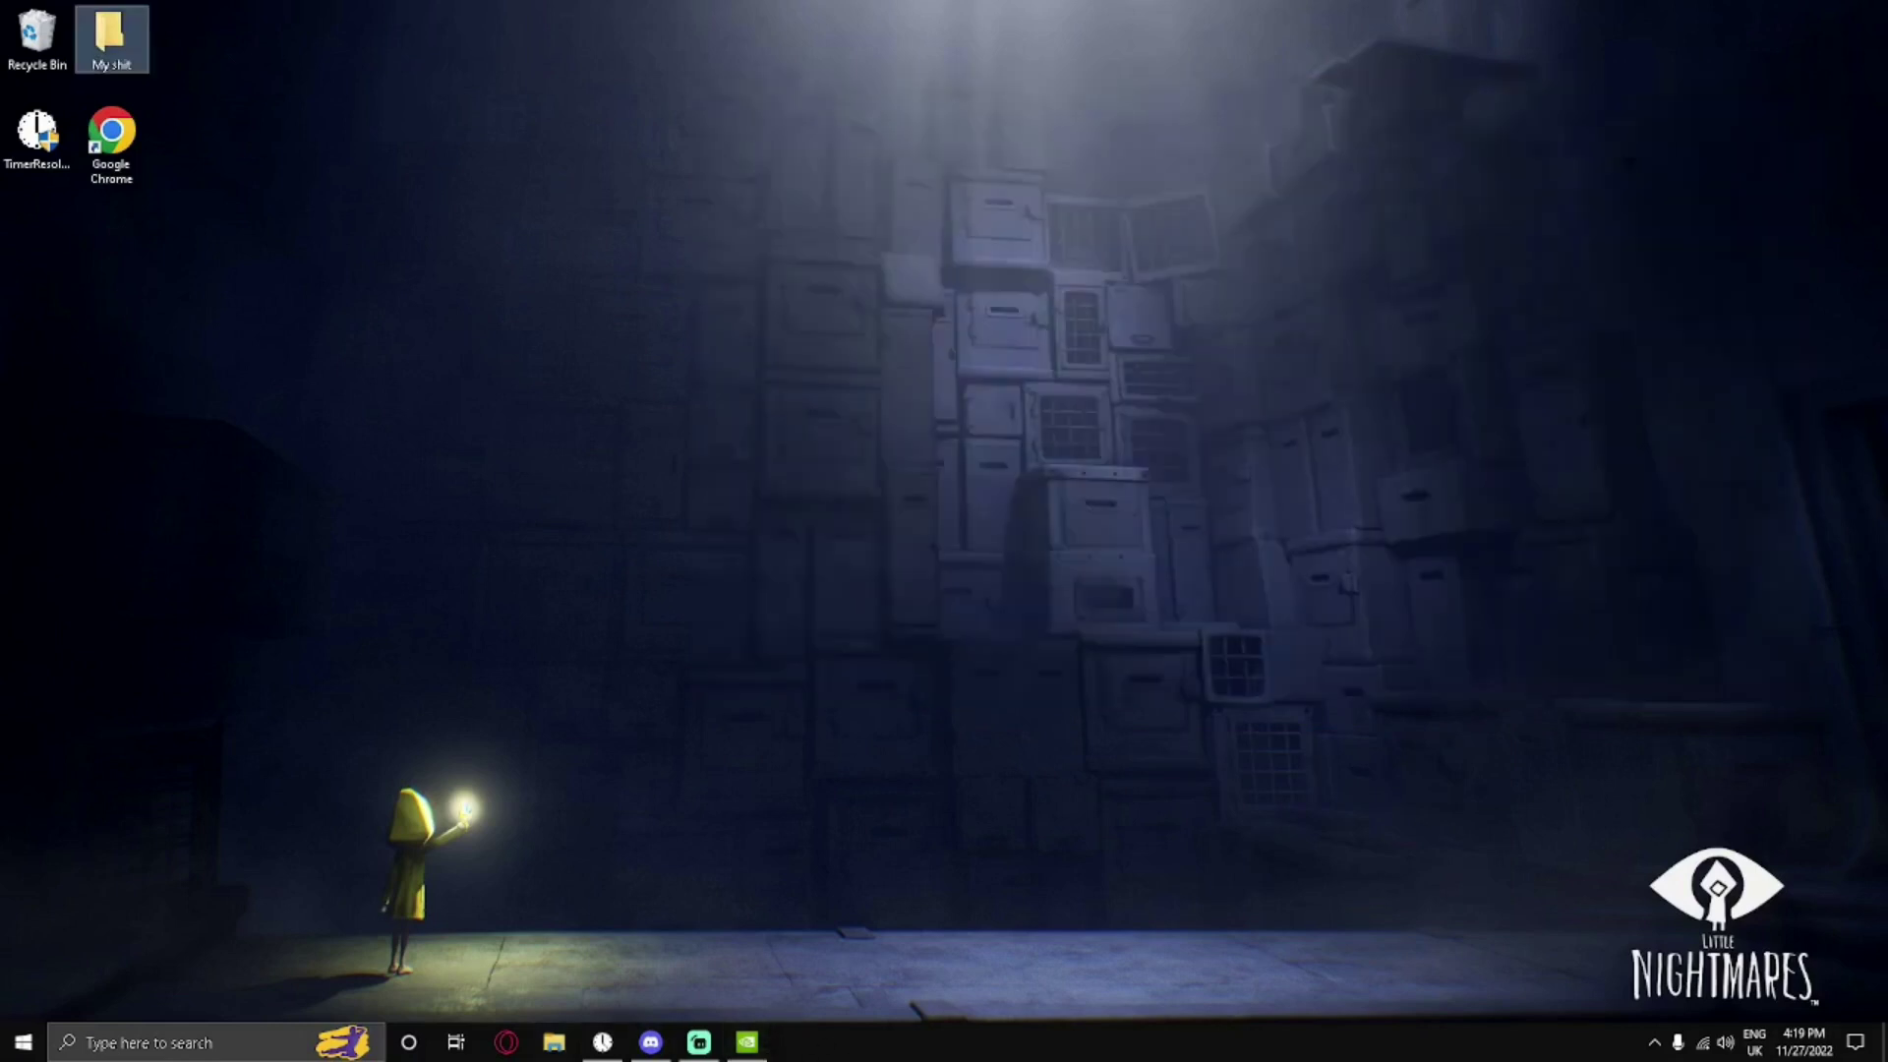
left_click(594, 767)
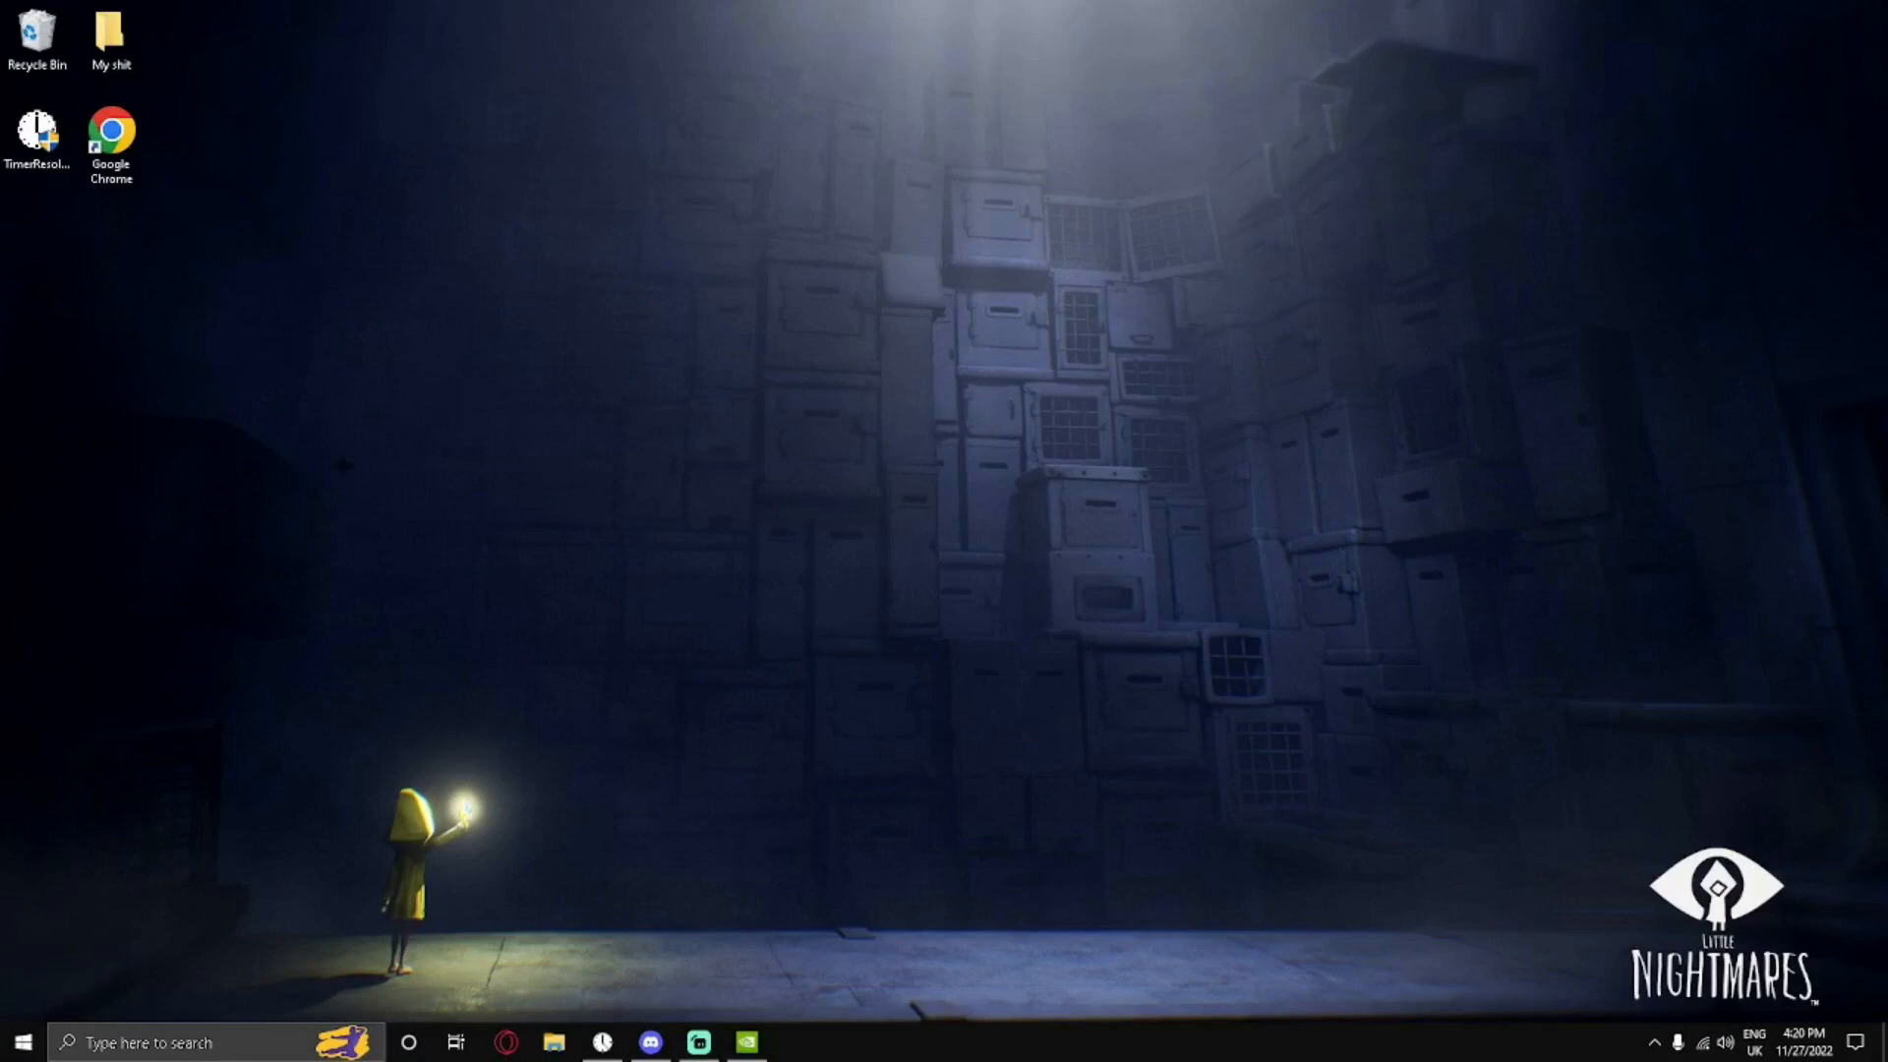
Launch TimerResolution and confirm Run as administrator in its Compatibility properties.
double_click(37, 140)
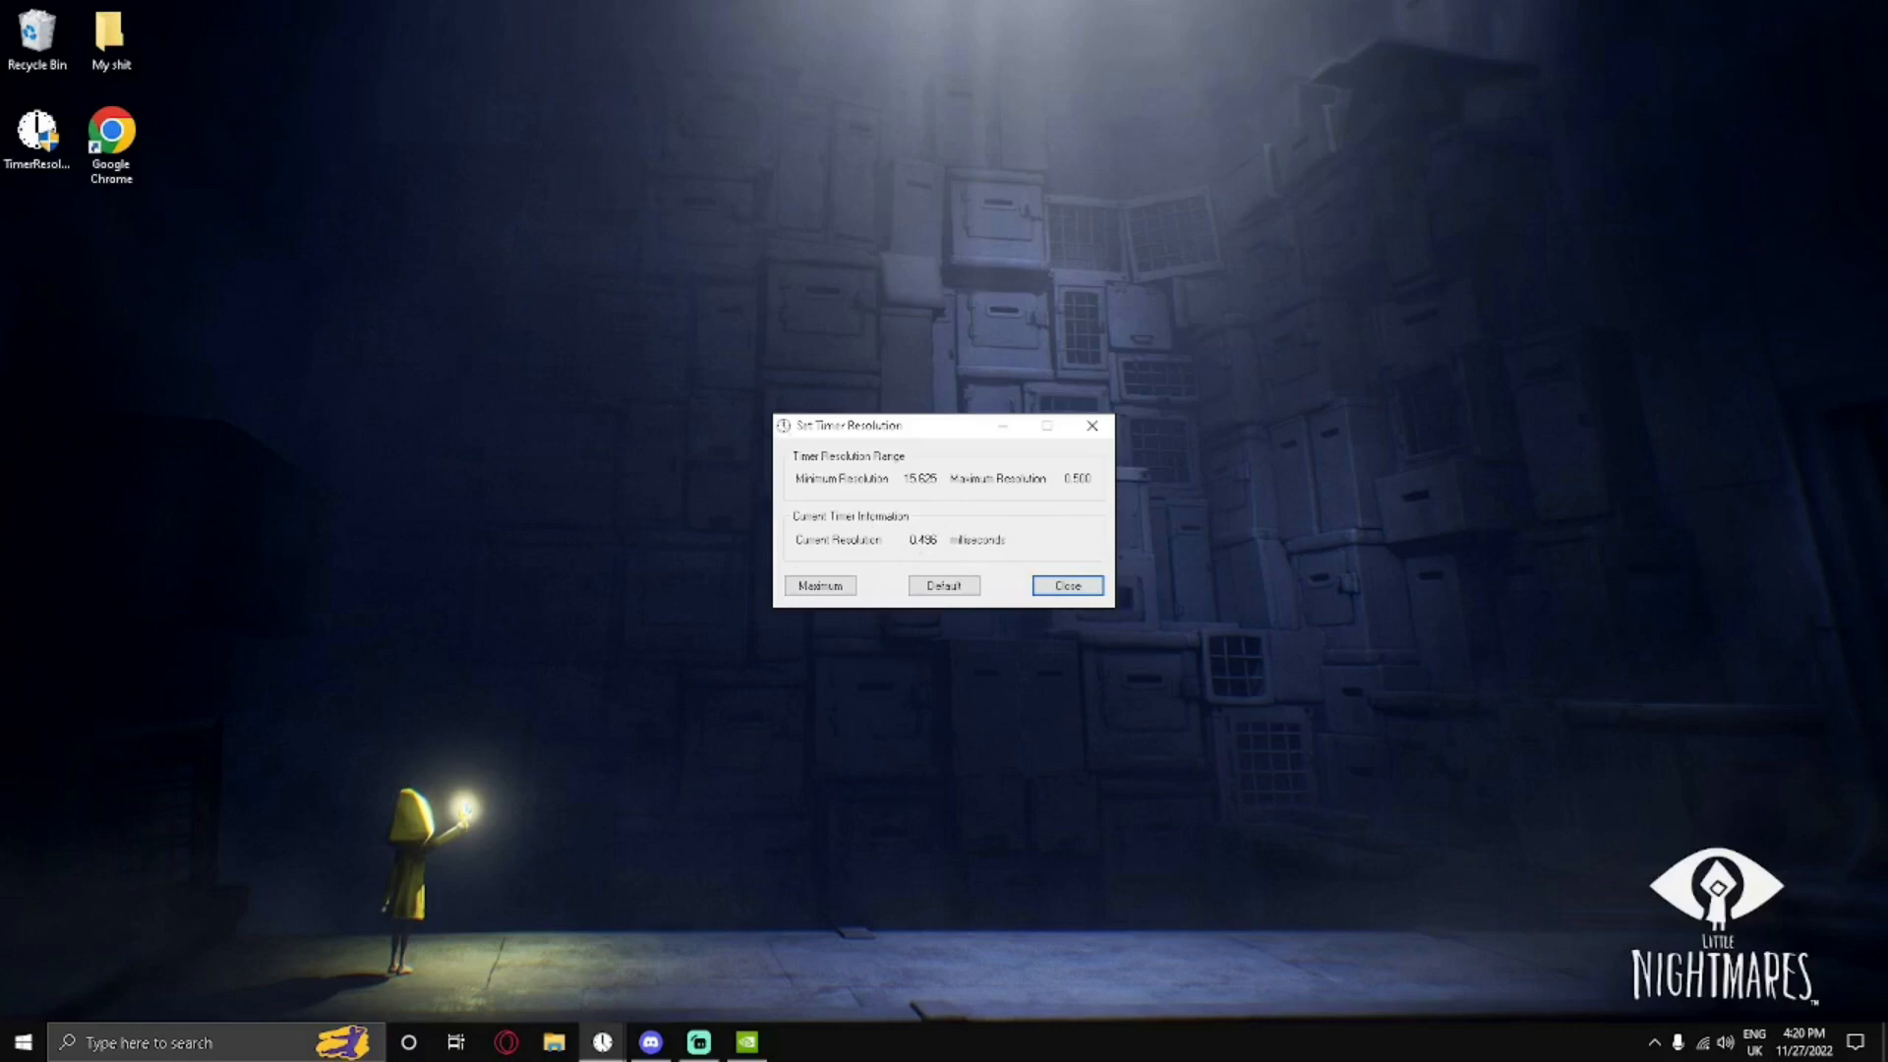
right_click(37, 140)
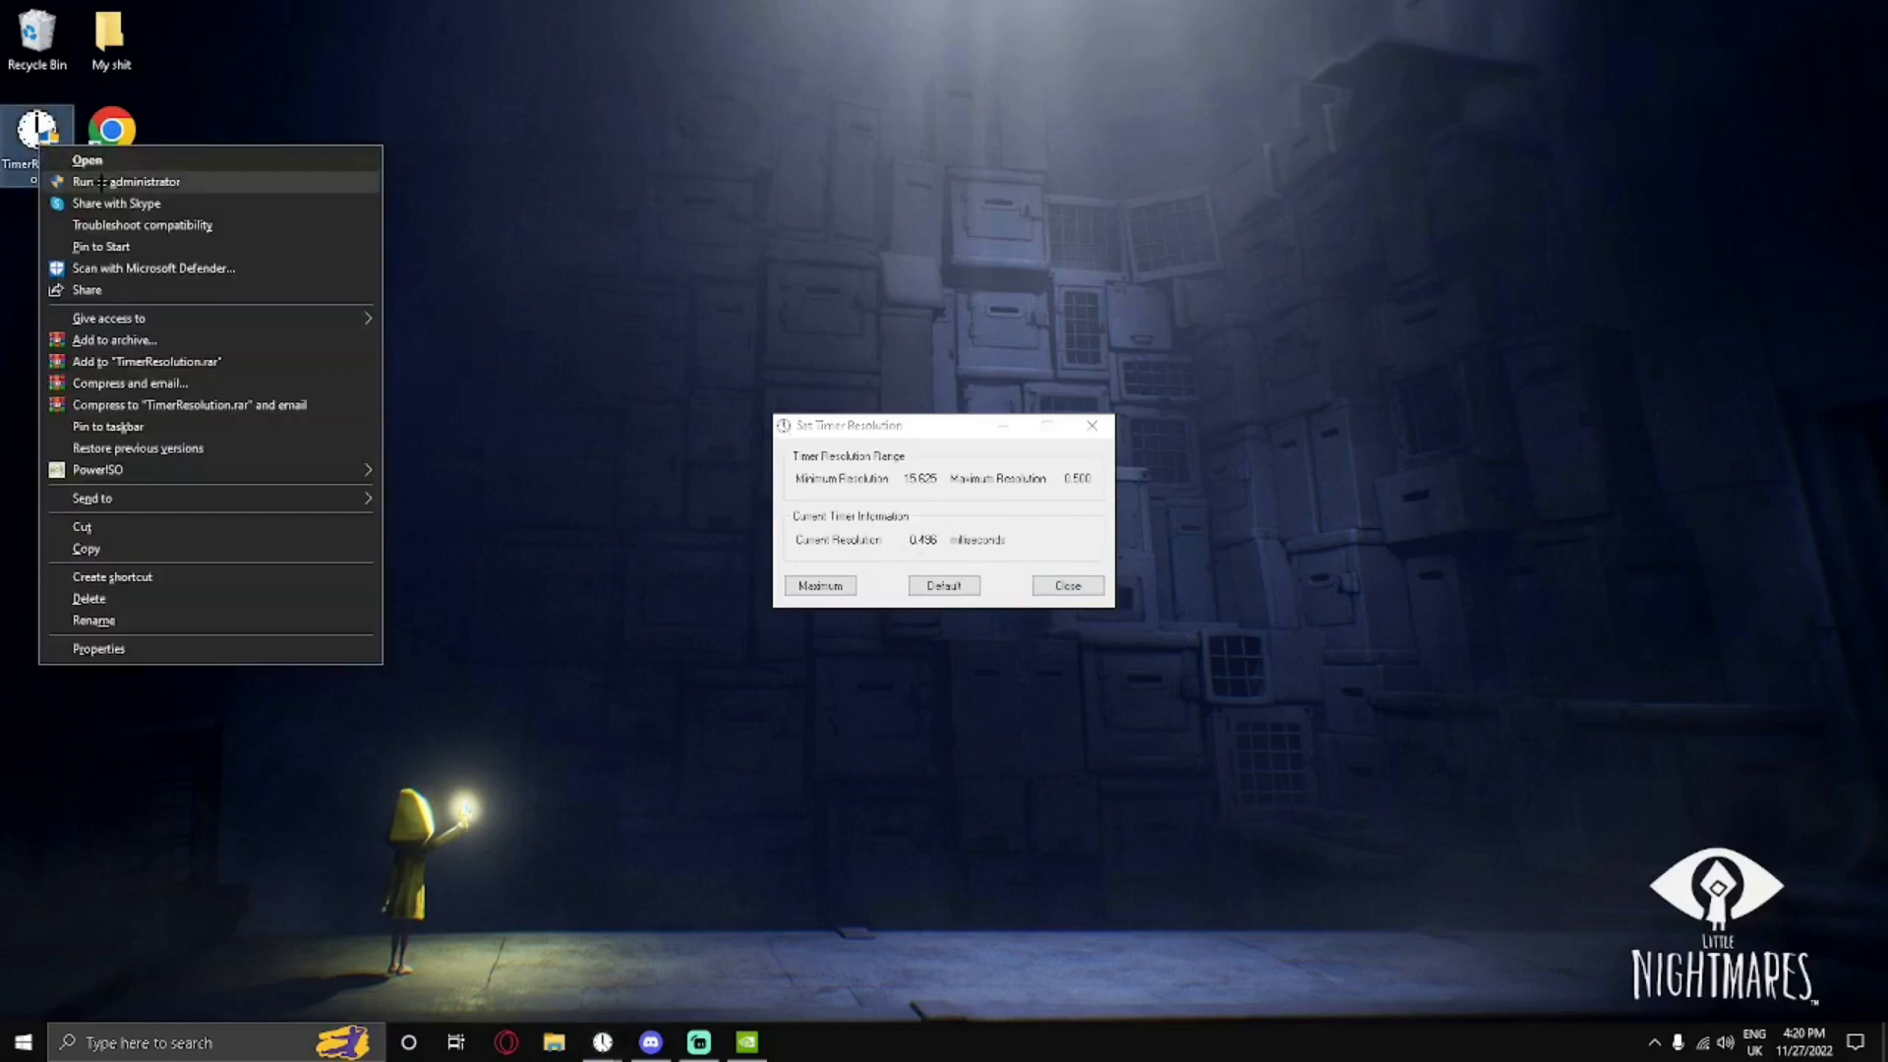
left_click(126, 181)
right_click(41, 139)
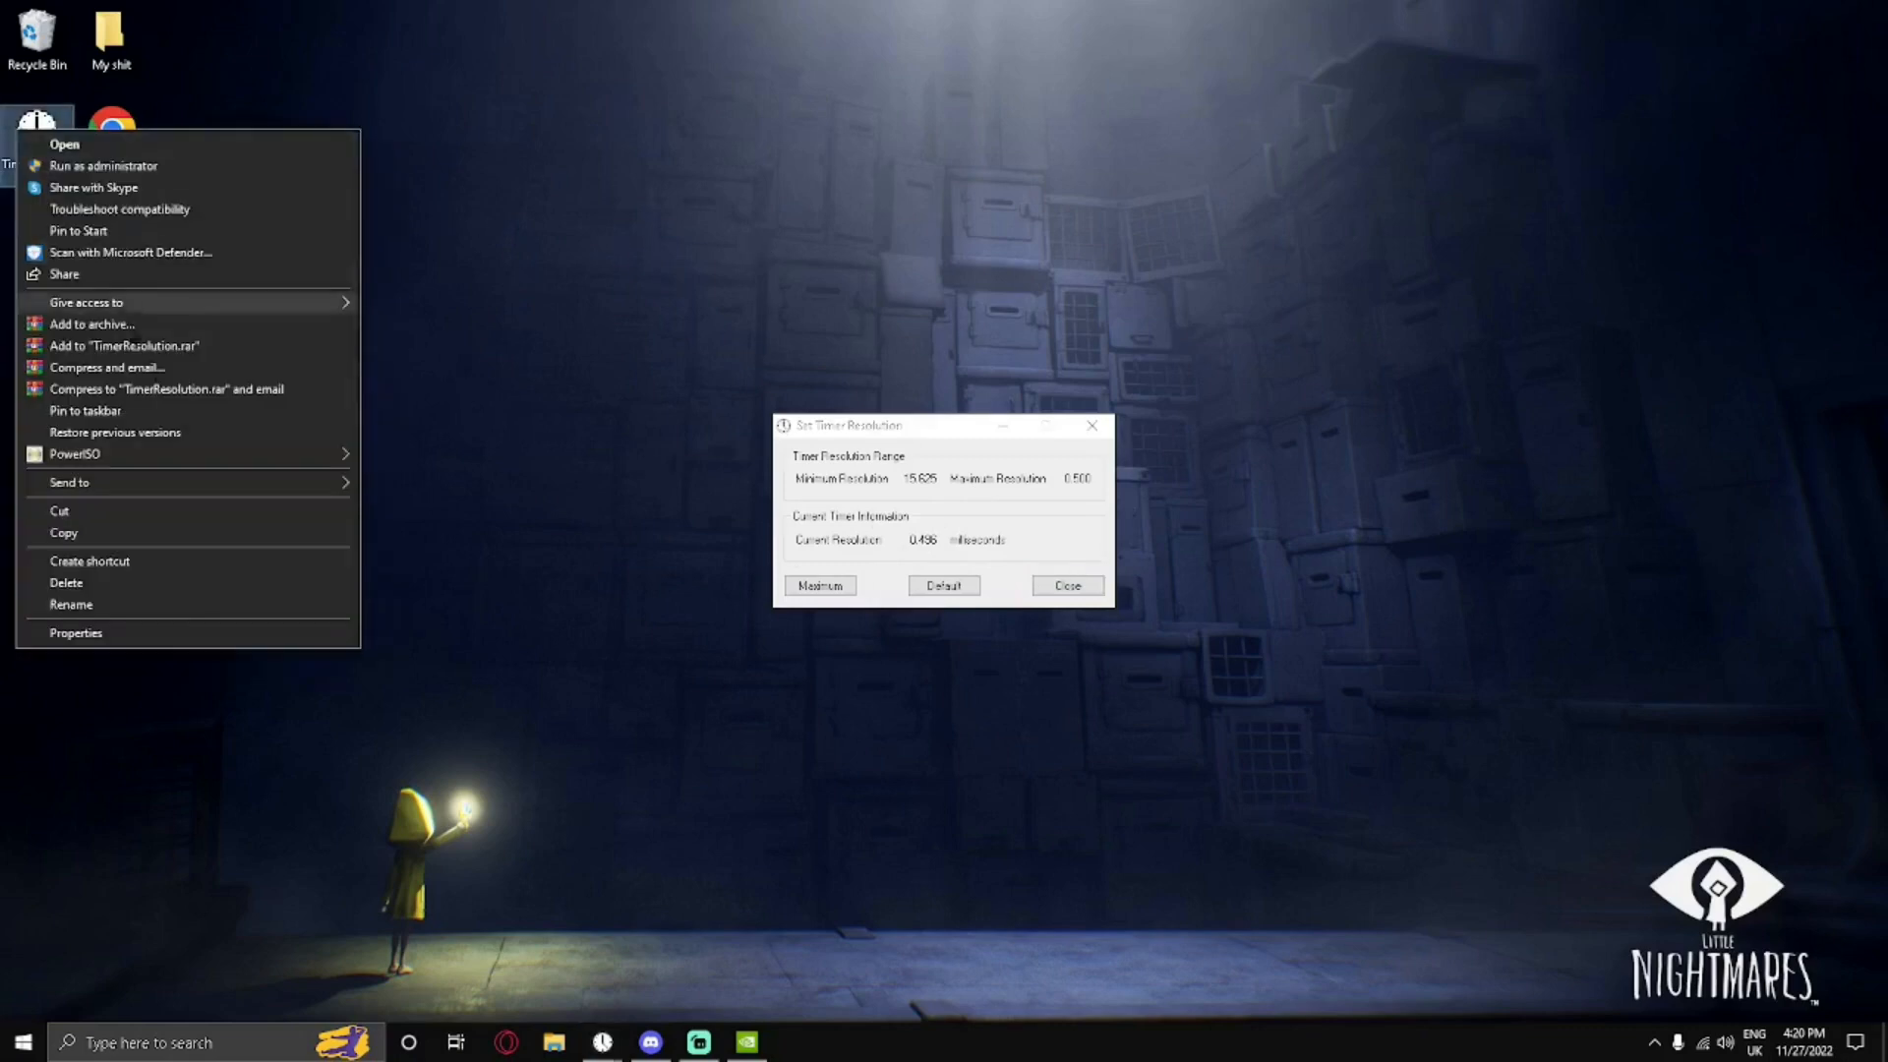
left_click(66, 630)
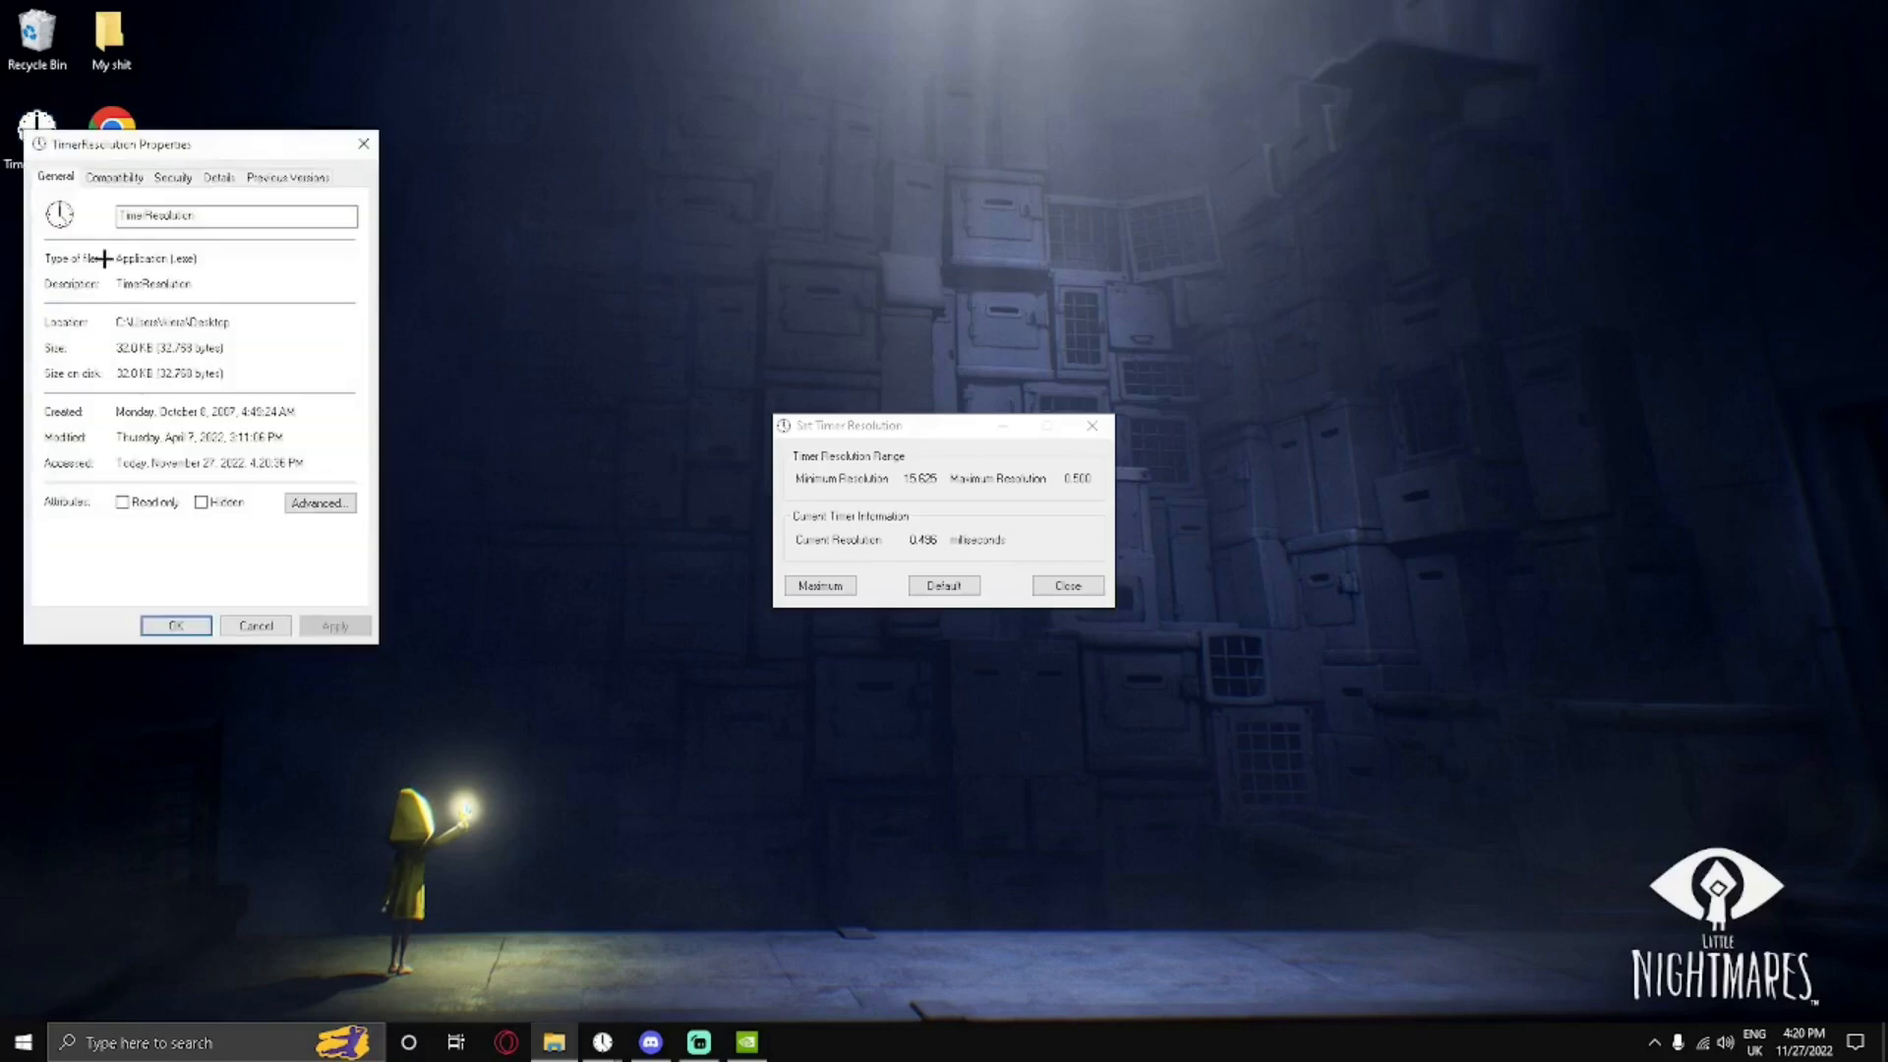
left_click(116, 177)
left_click(61, 491)
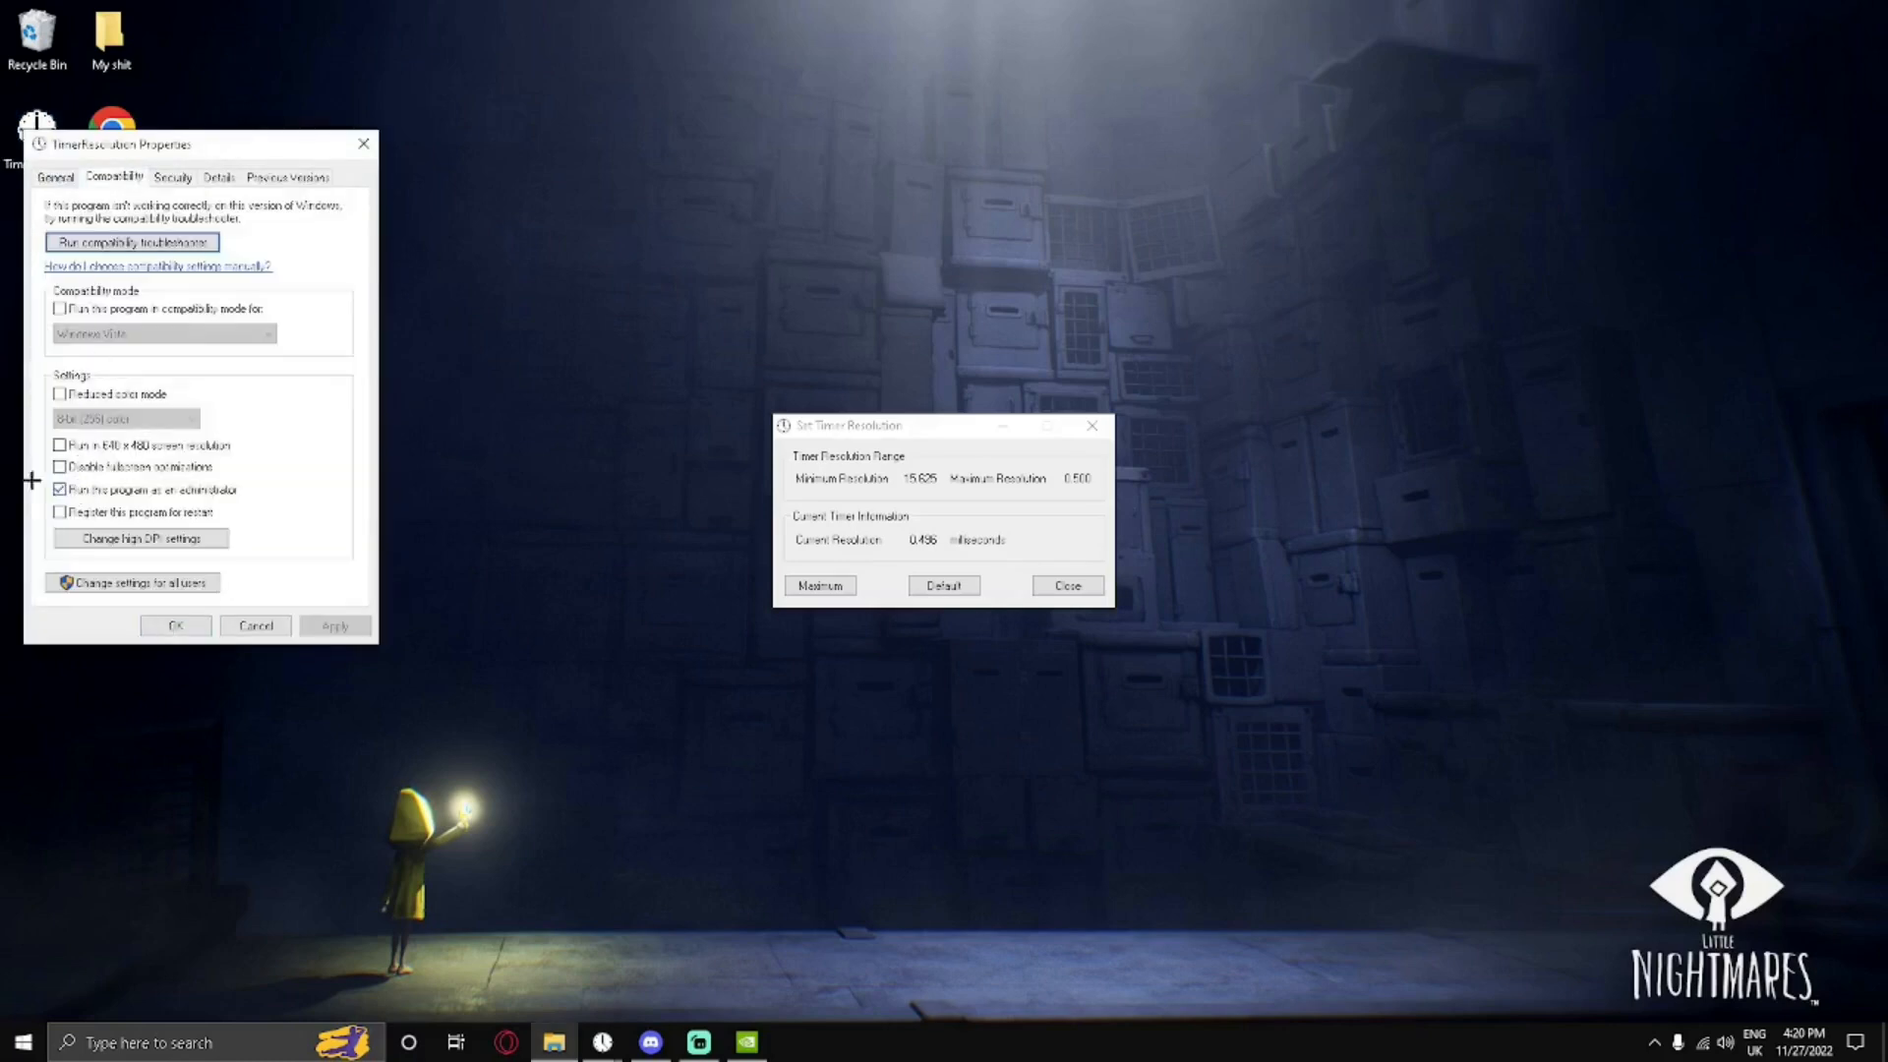
left_click(174, 625)
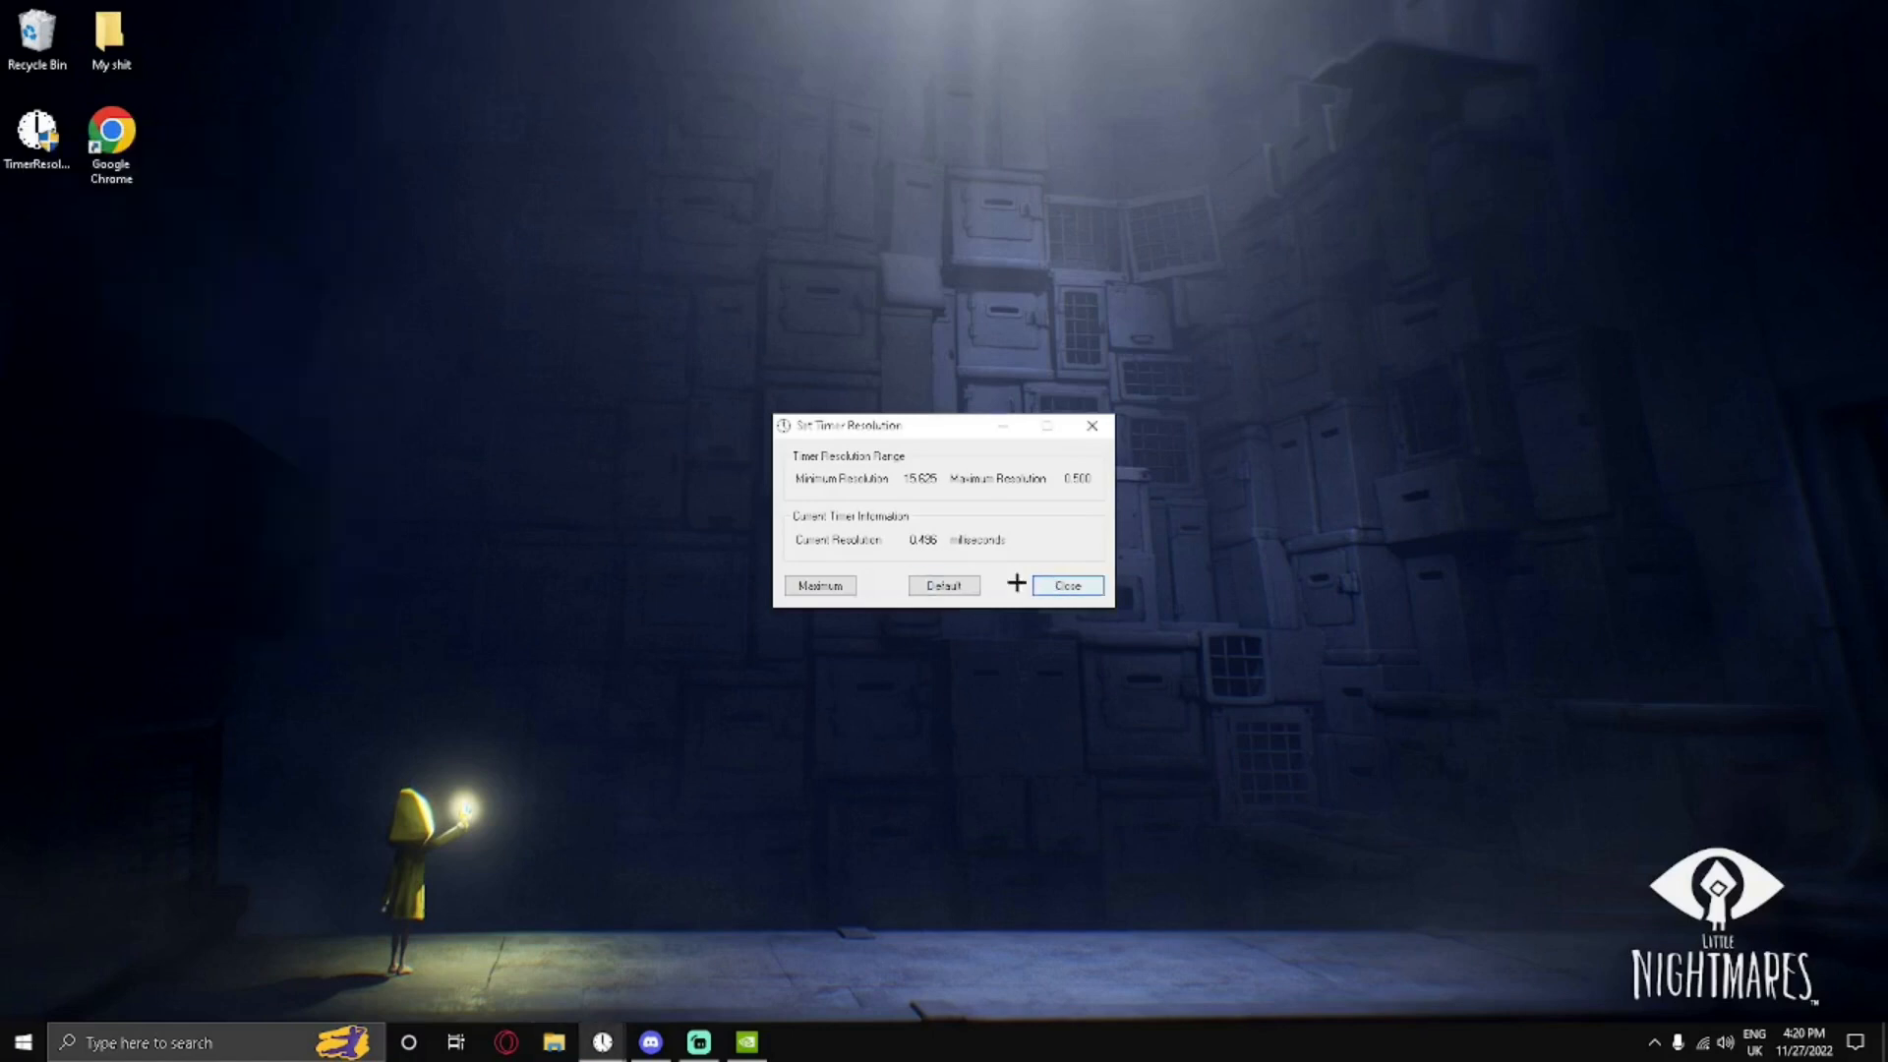
Set the timer to Maximum for a 0.496 ms resolution and minimize the tool.
left_click(966, 585)
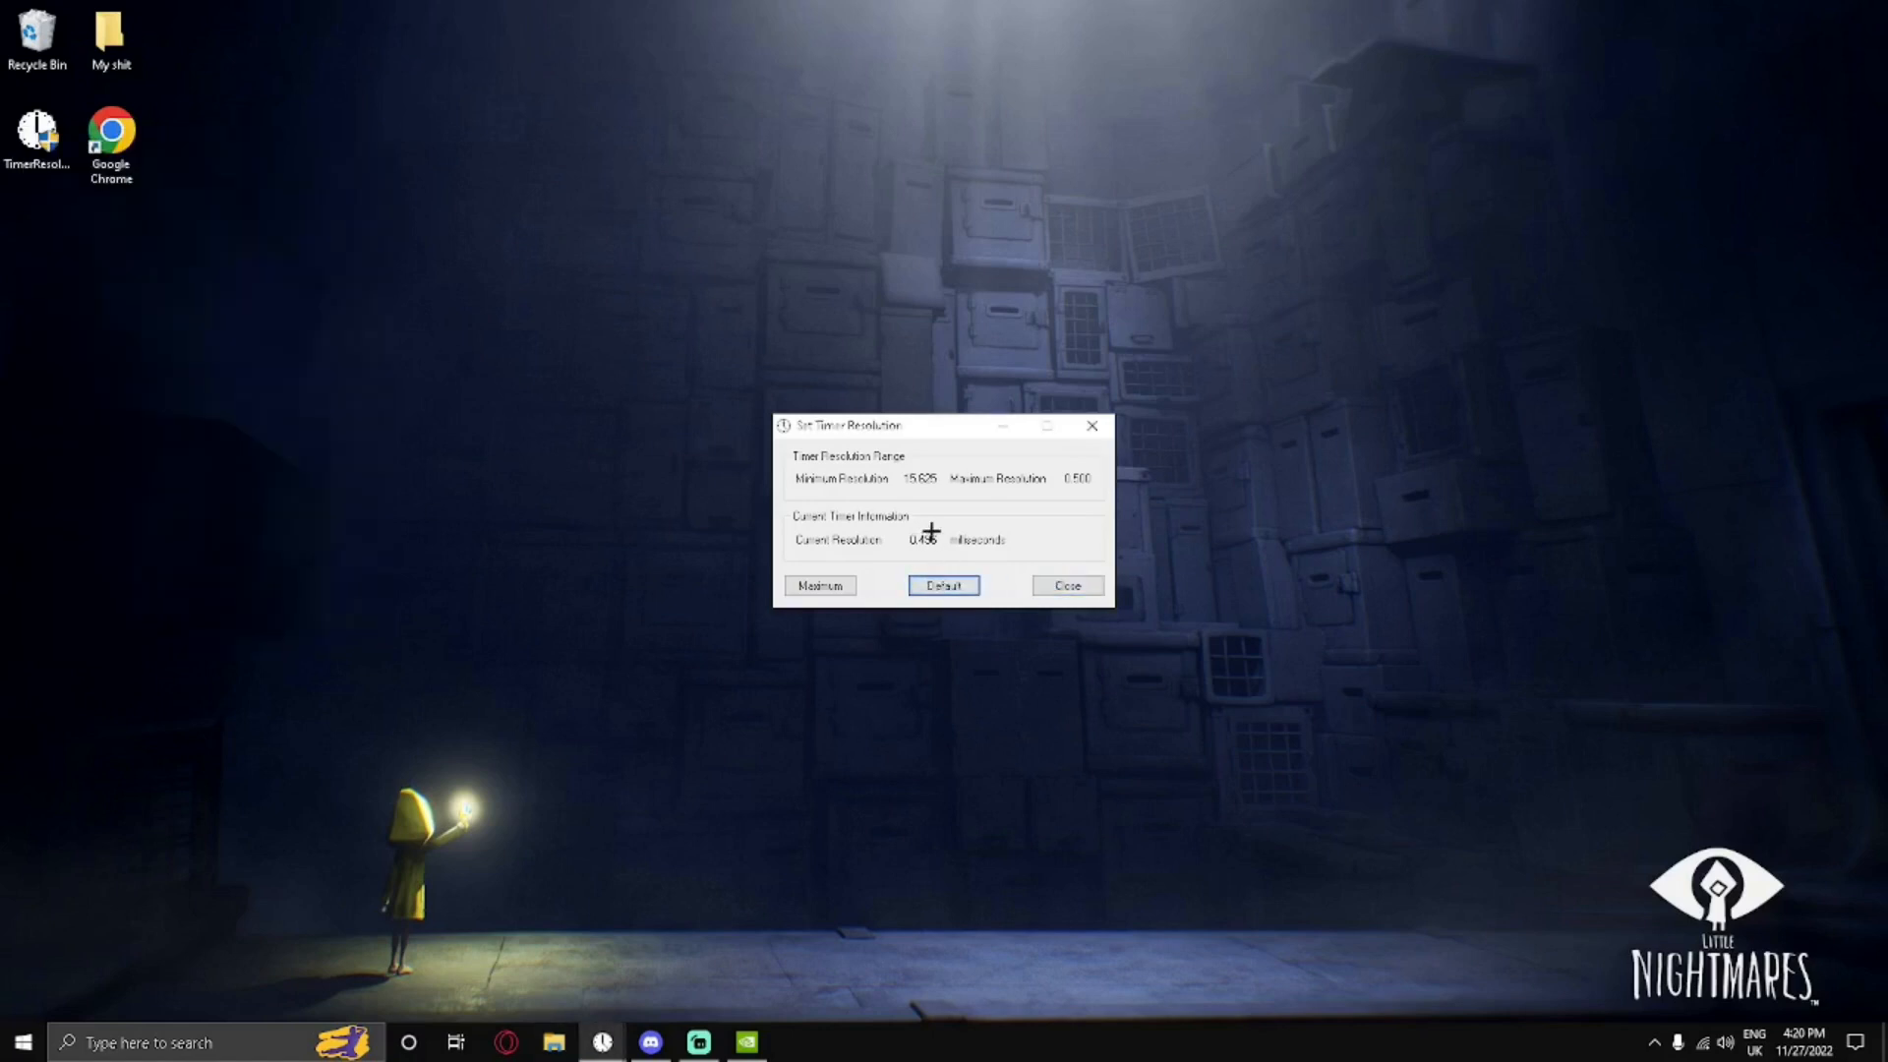
left_click_drag(921, 539, 977, 542)
left_click(820, 587)
double_click(923, 539)
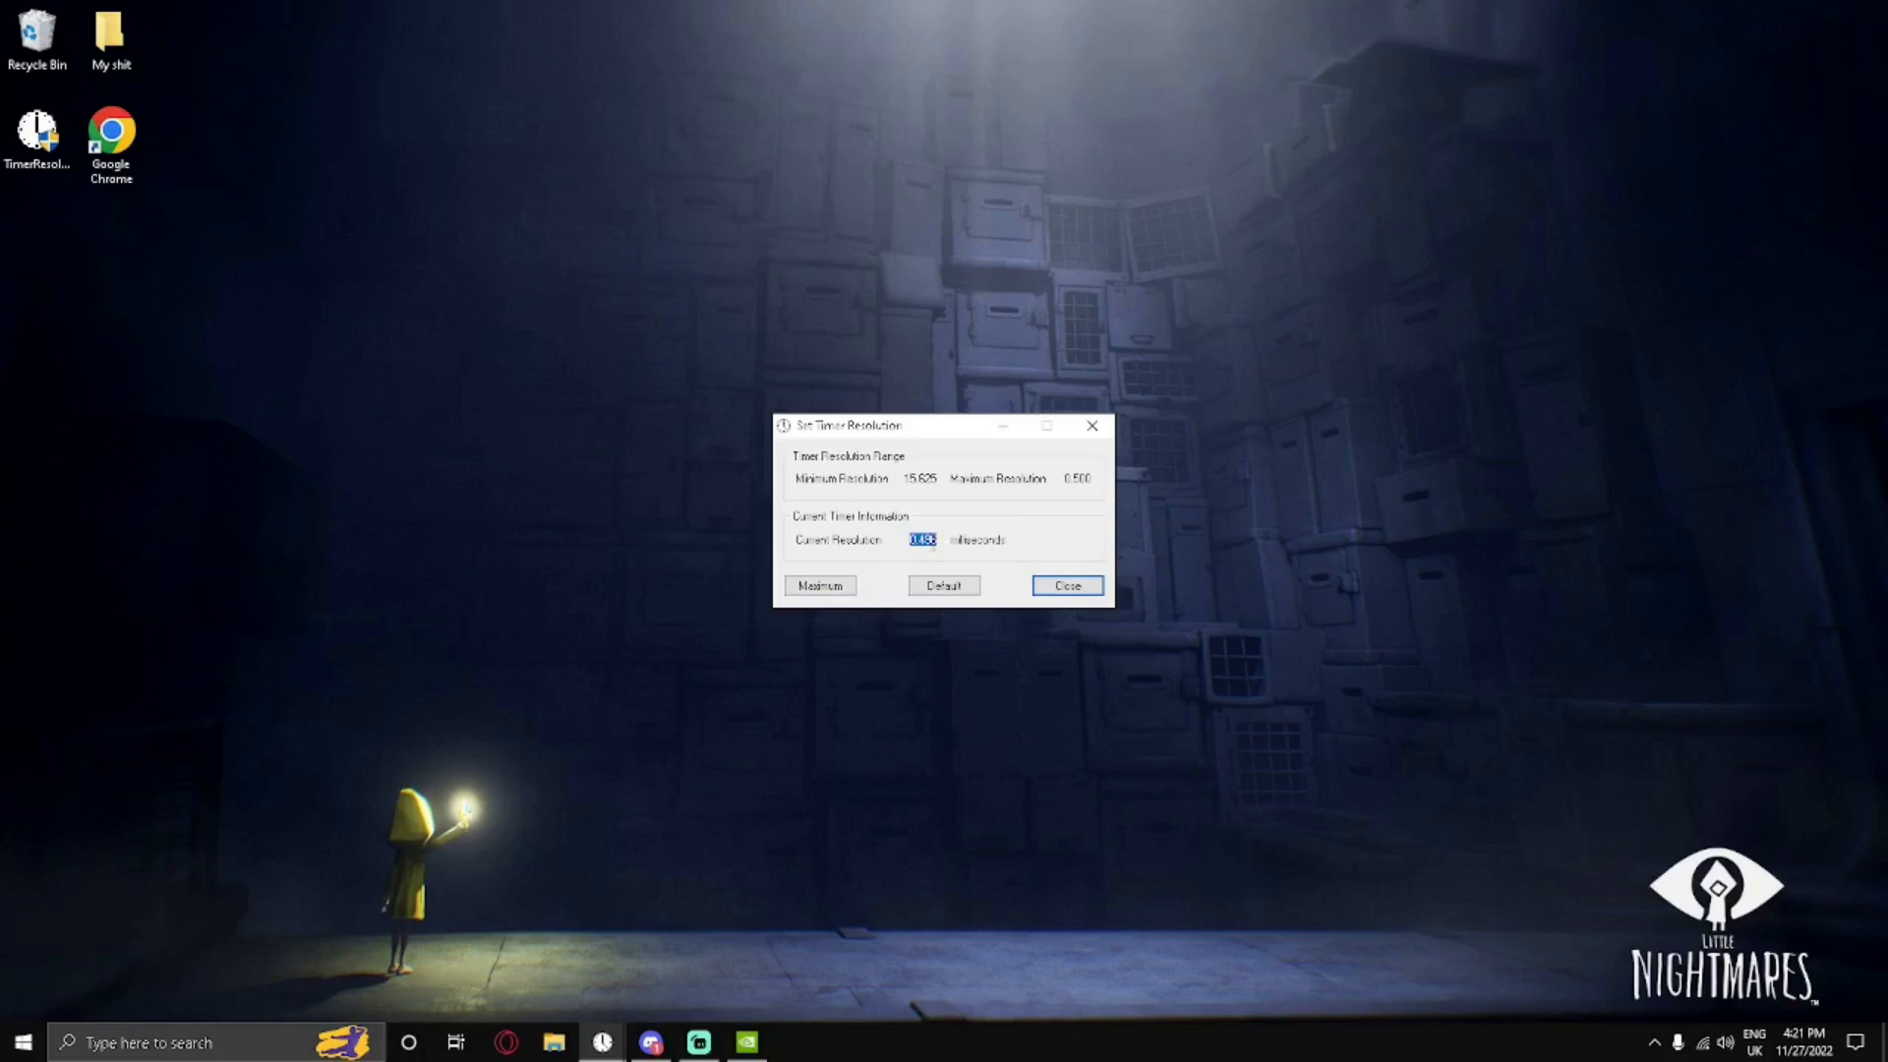
left_click(925, 537)
double_click(918, 479)
left_click(929, 478)
left_click(1004, 435)
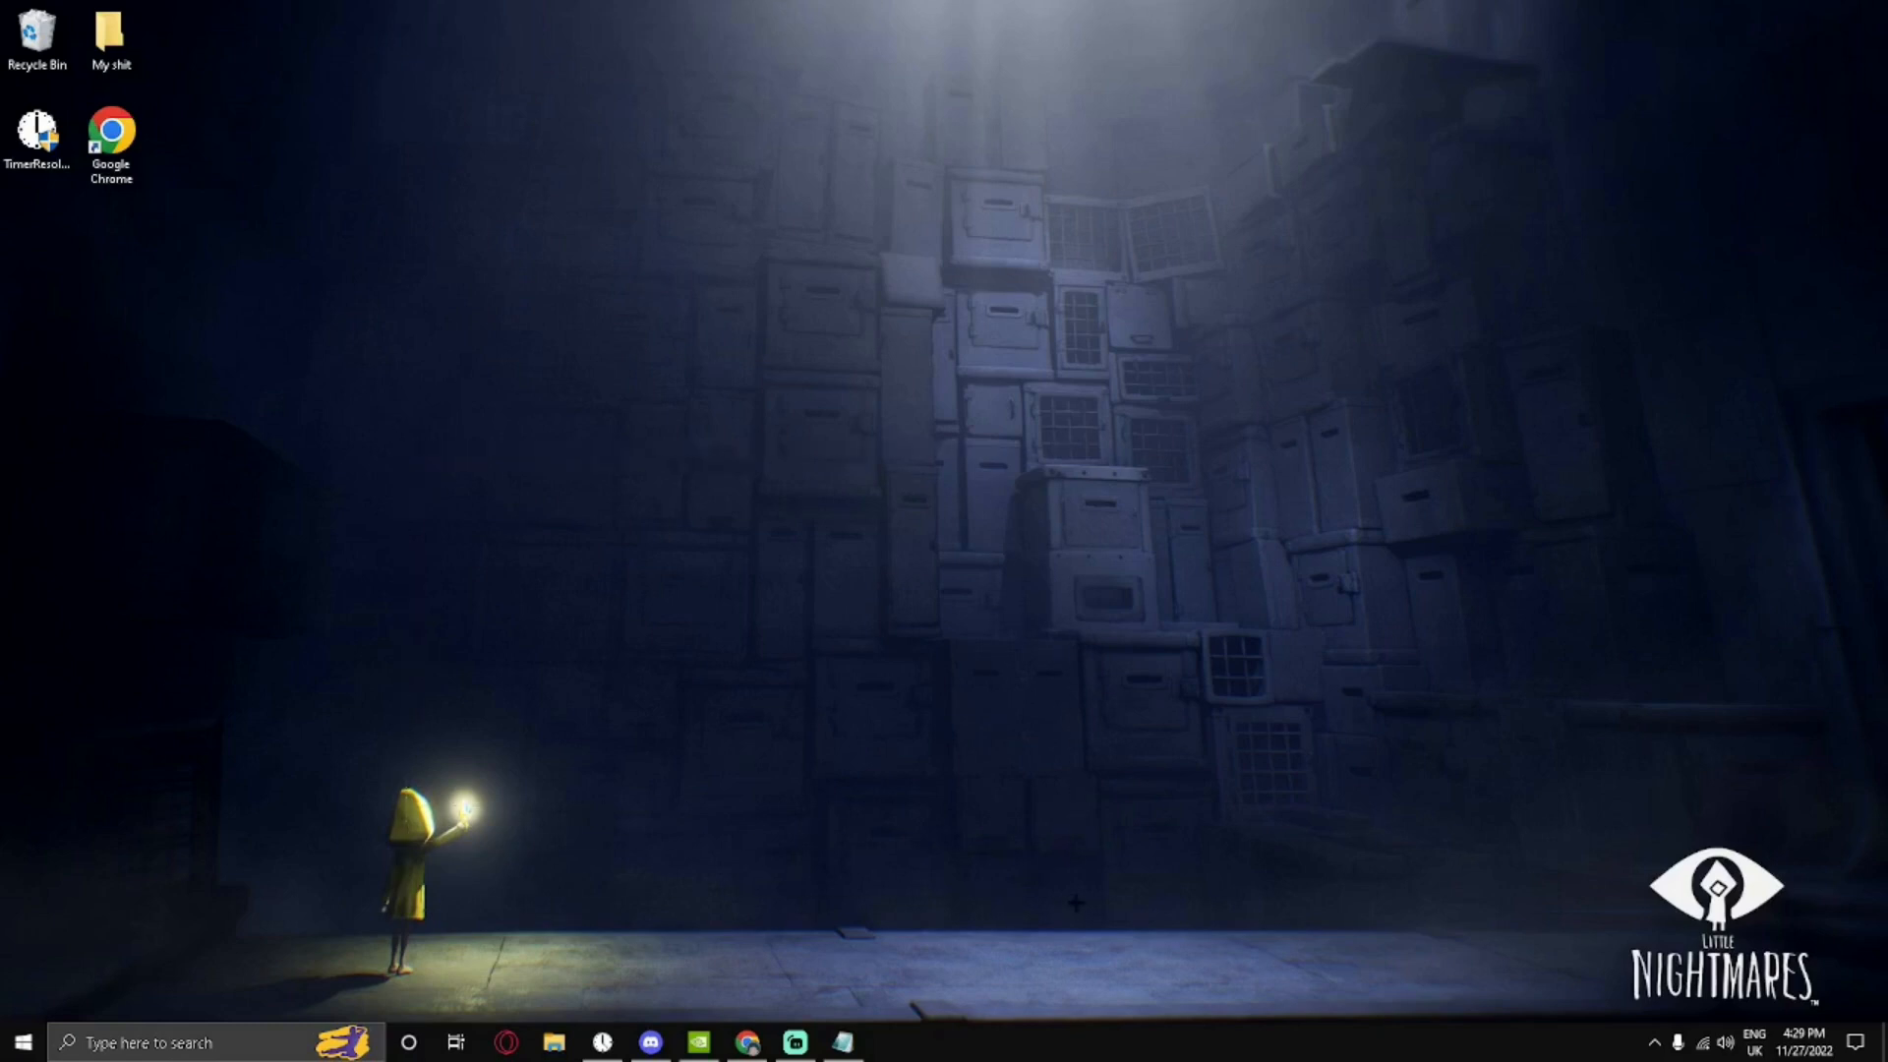
Bring up the note with the powercfg -duplicatescheme command and minimize it again.
left_click(843, 1043)
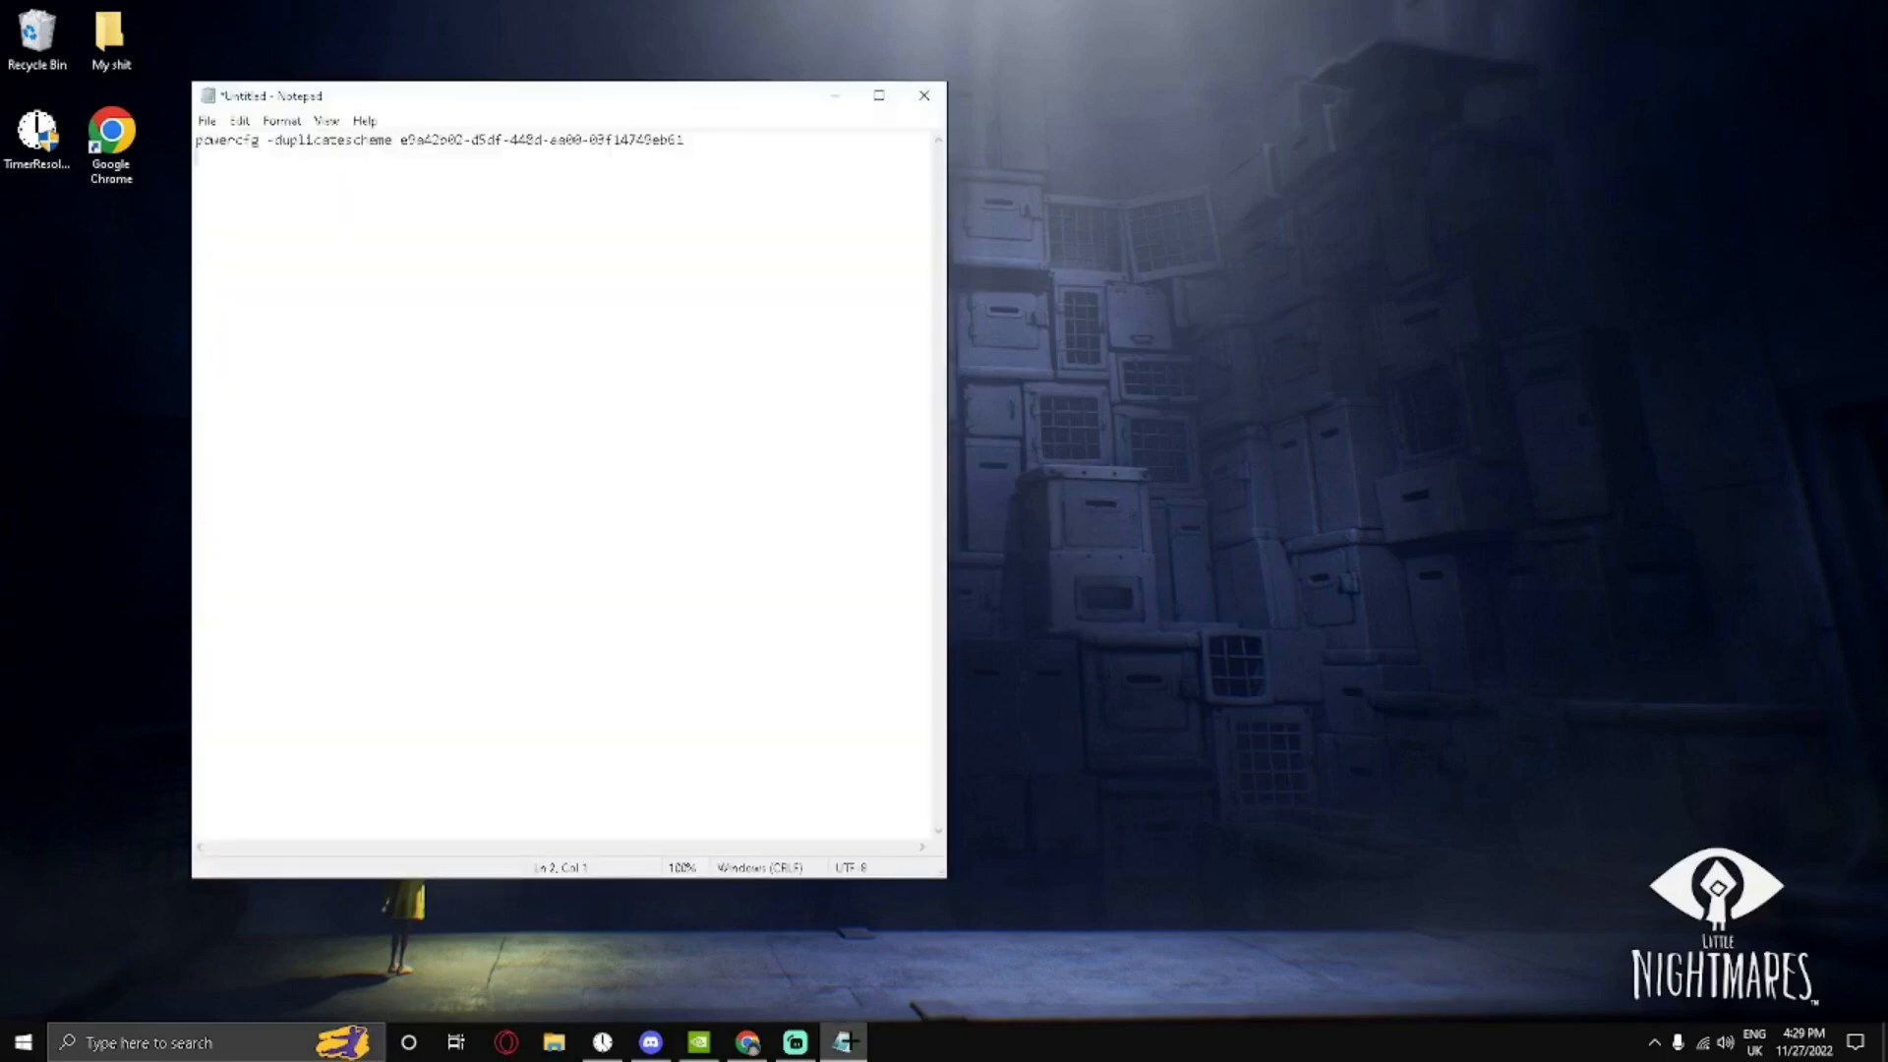
left_click_drag(690, 141, 197, 140)
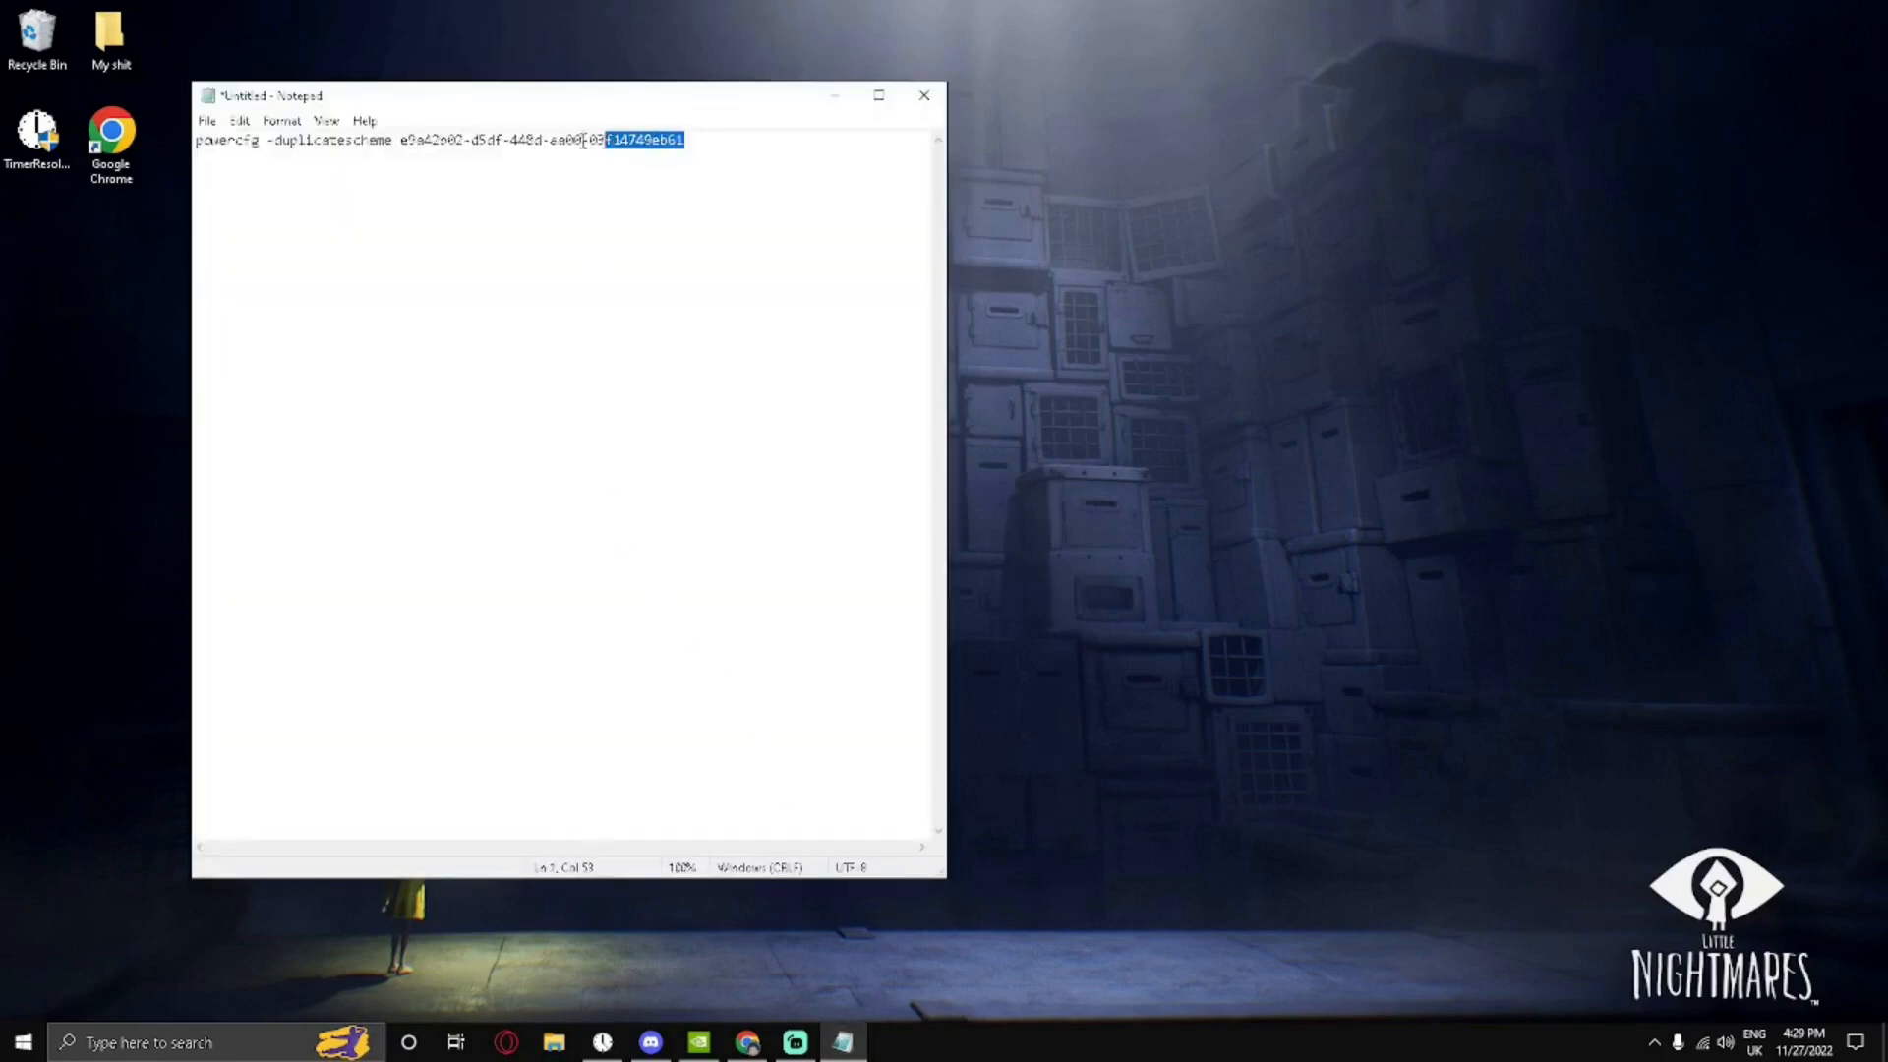
left_click(318, 209)
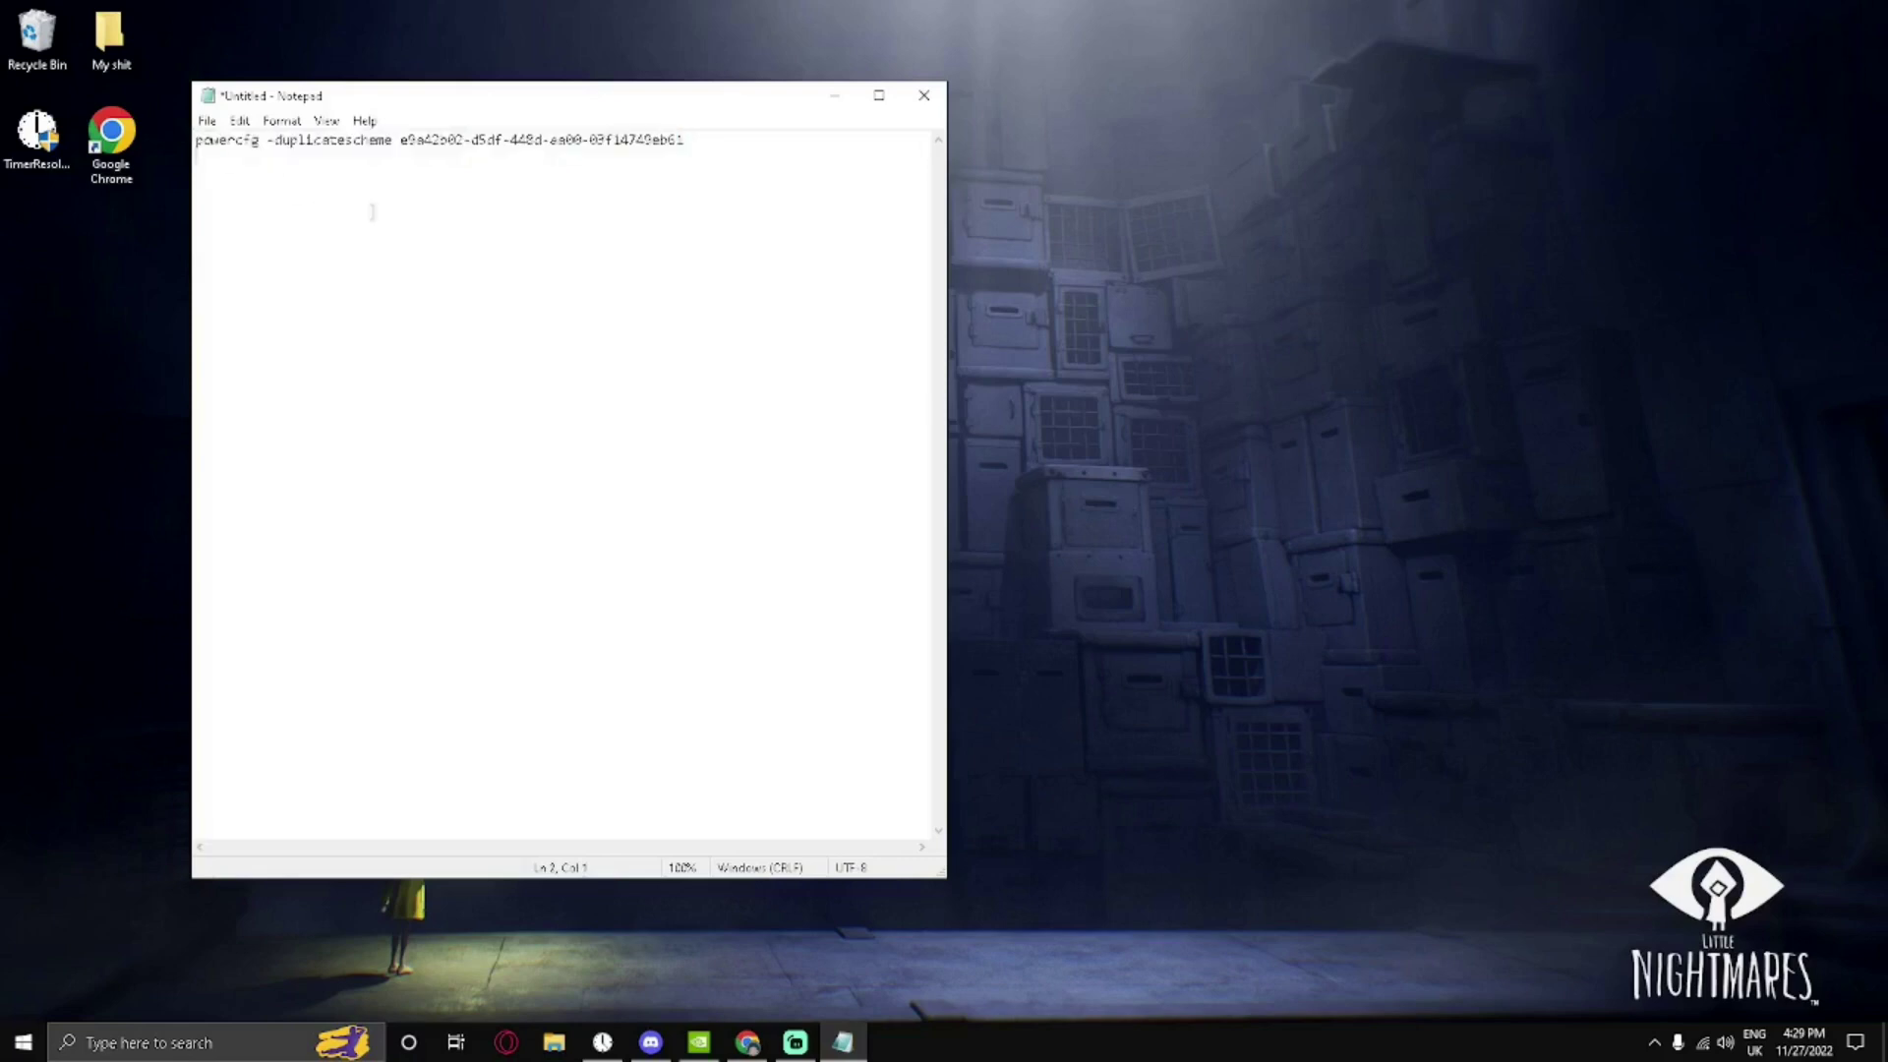
left_click(836, 94)
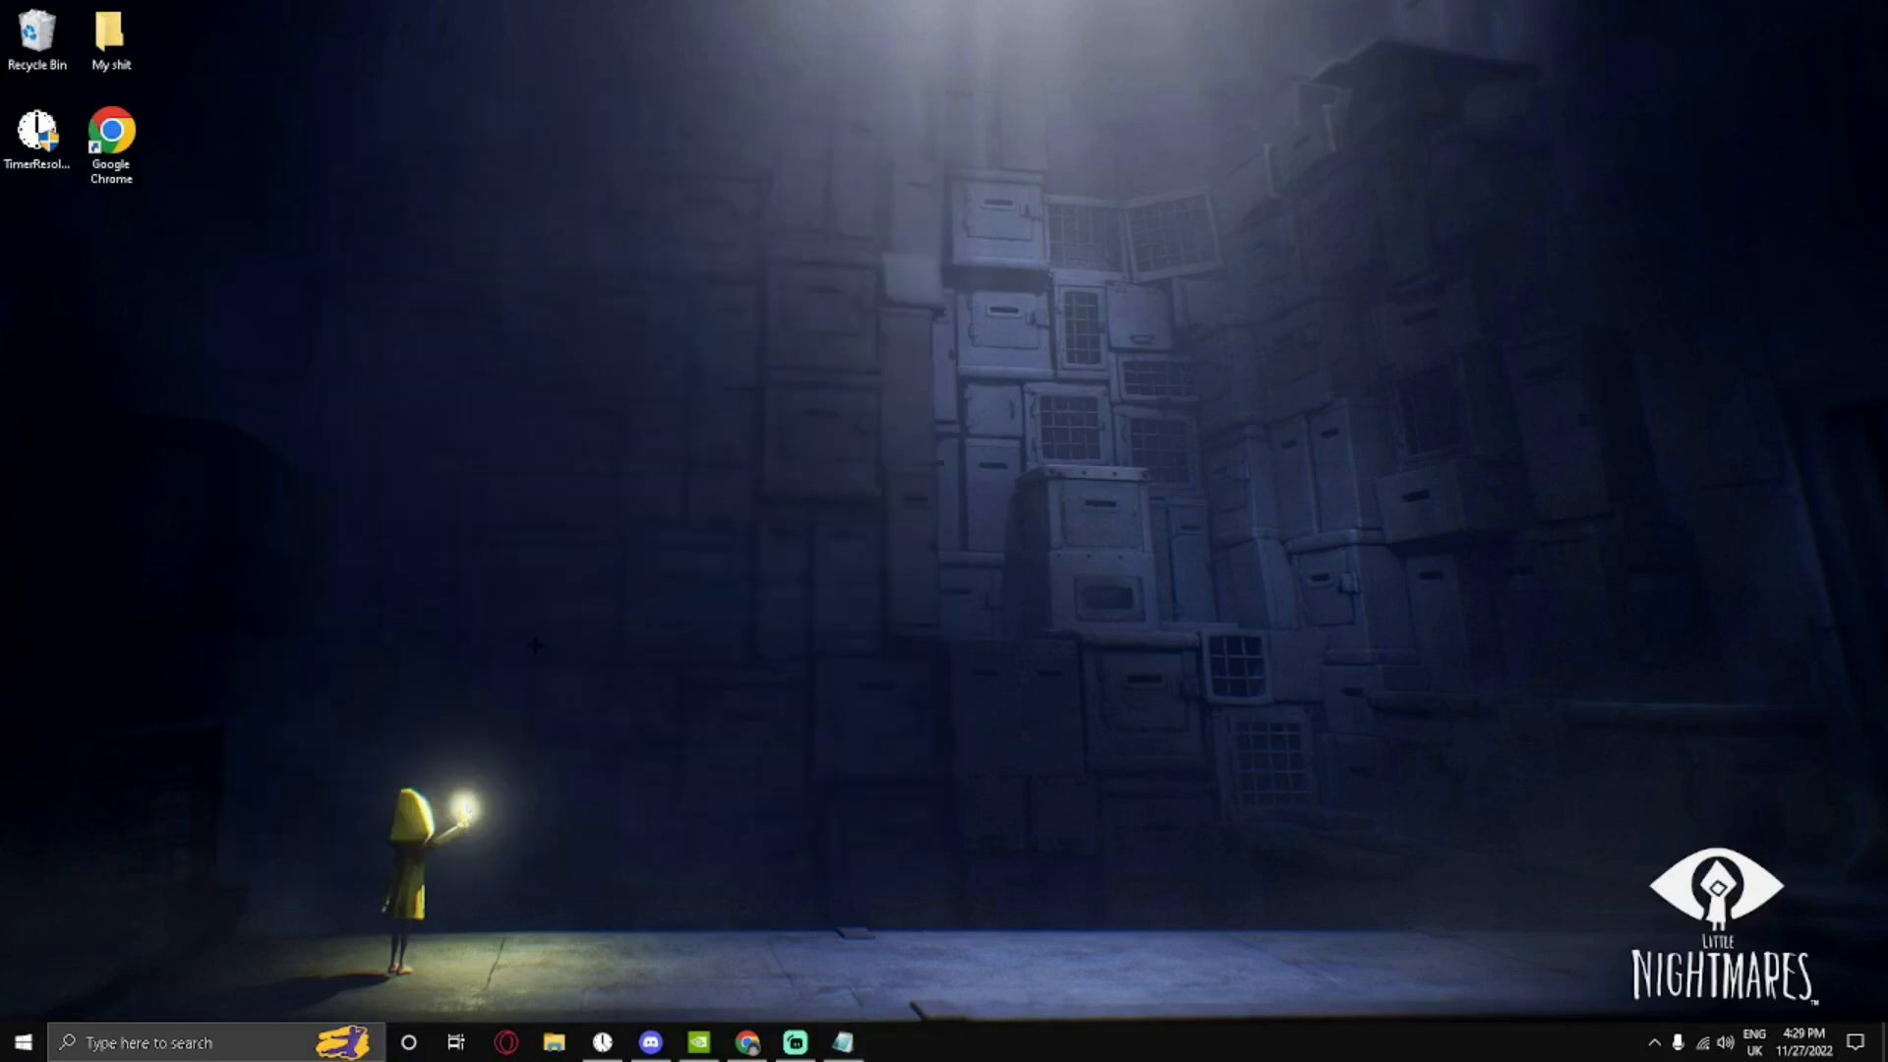
Launch Command Prompt as administrator and run powercfg -duplicatescheme e9a42b02-d5df-448d-aa00-03f14749eb61.
key("super")
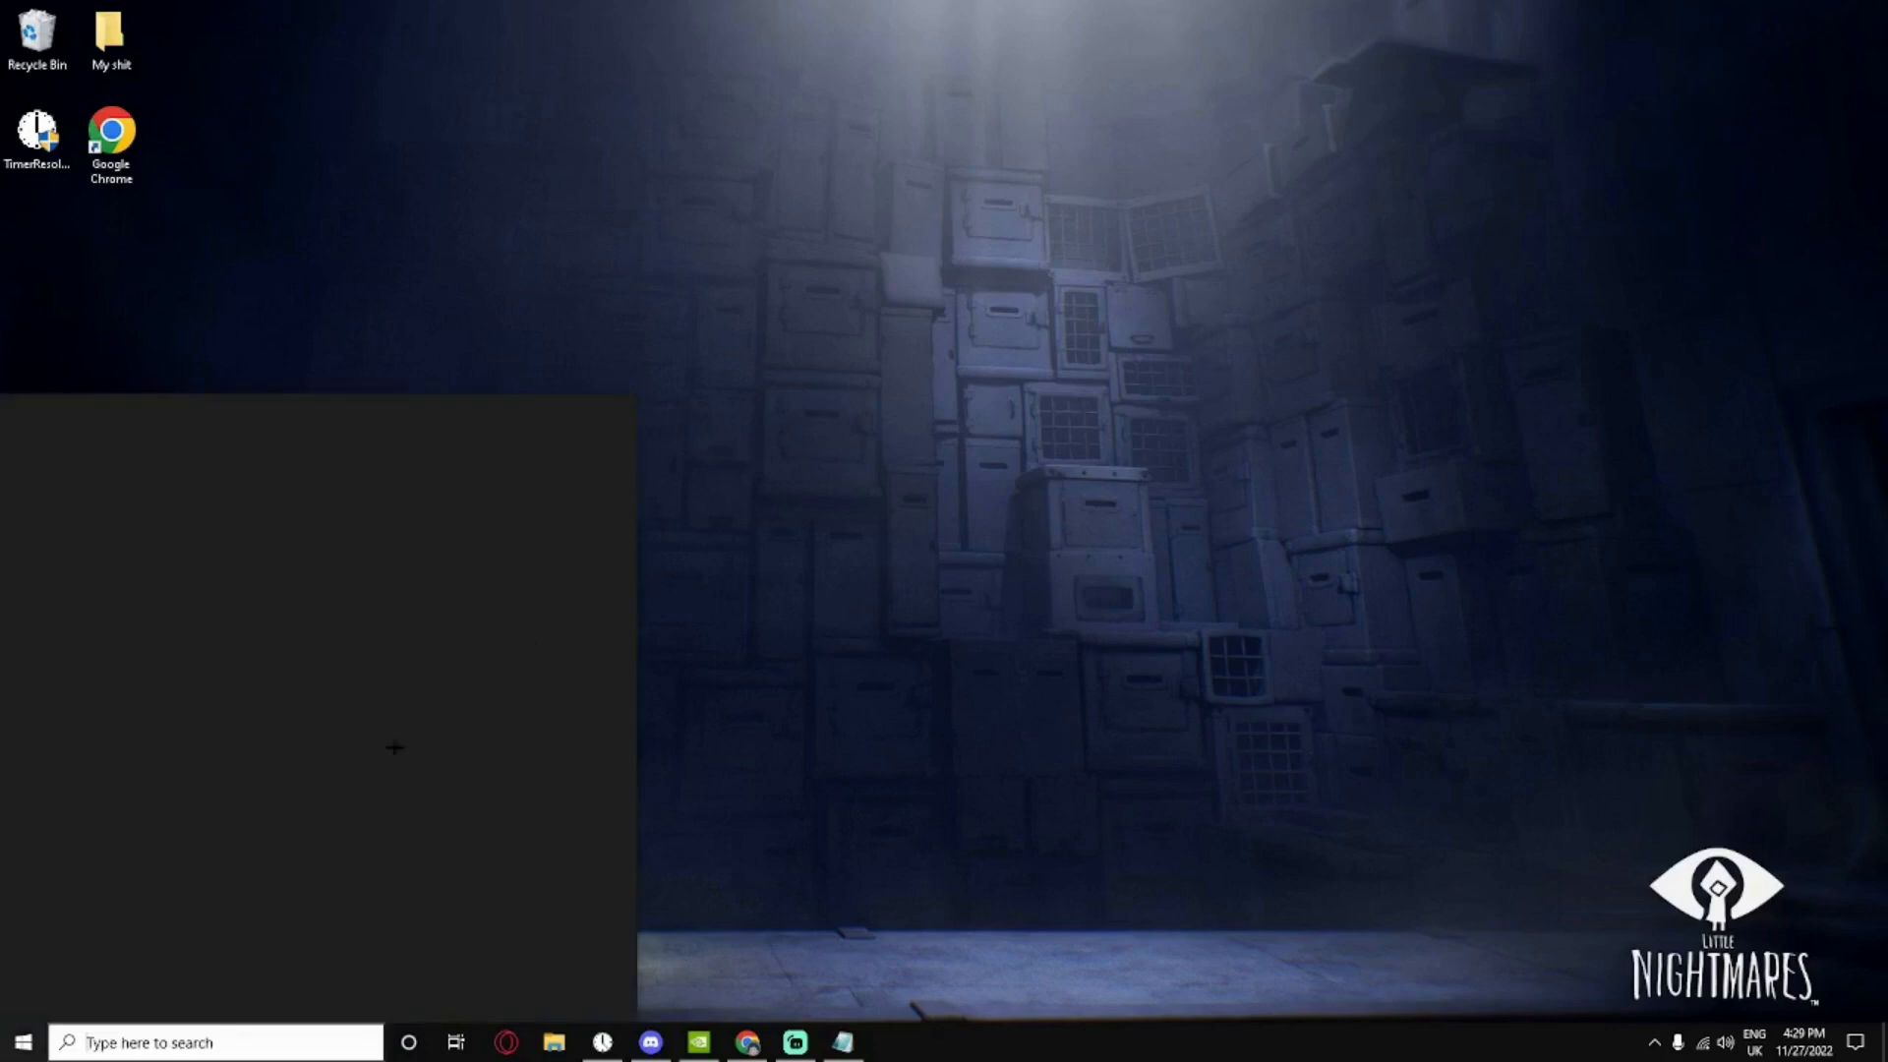
type("cmd")
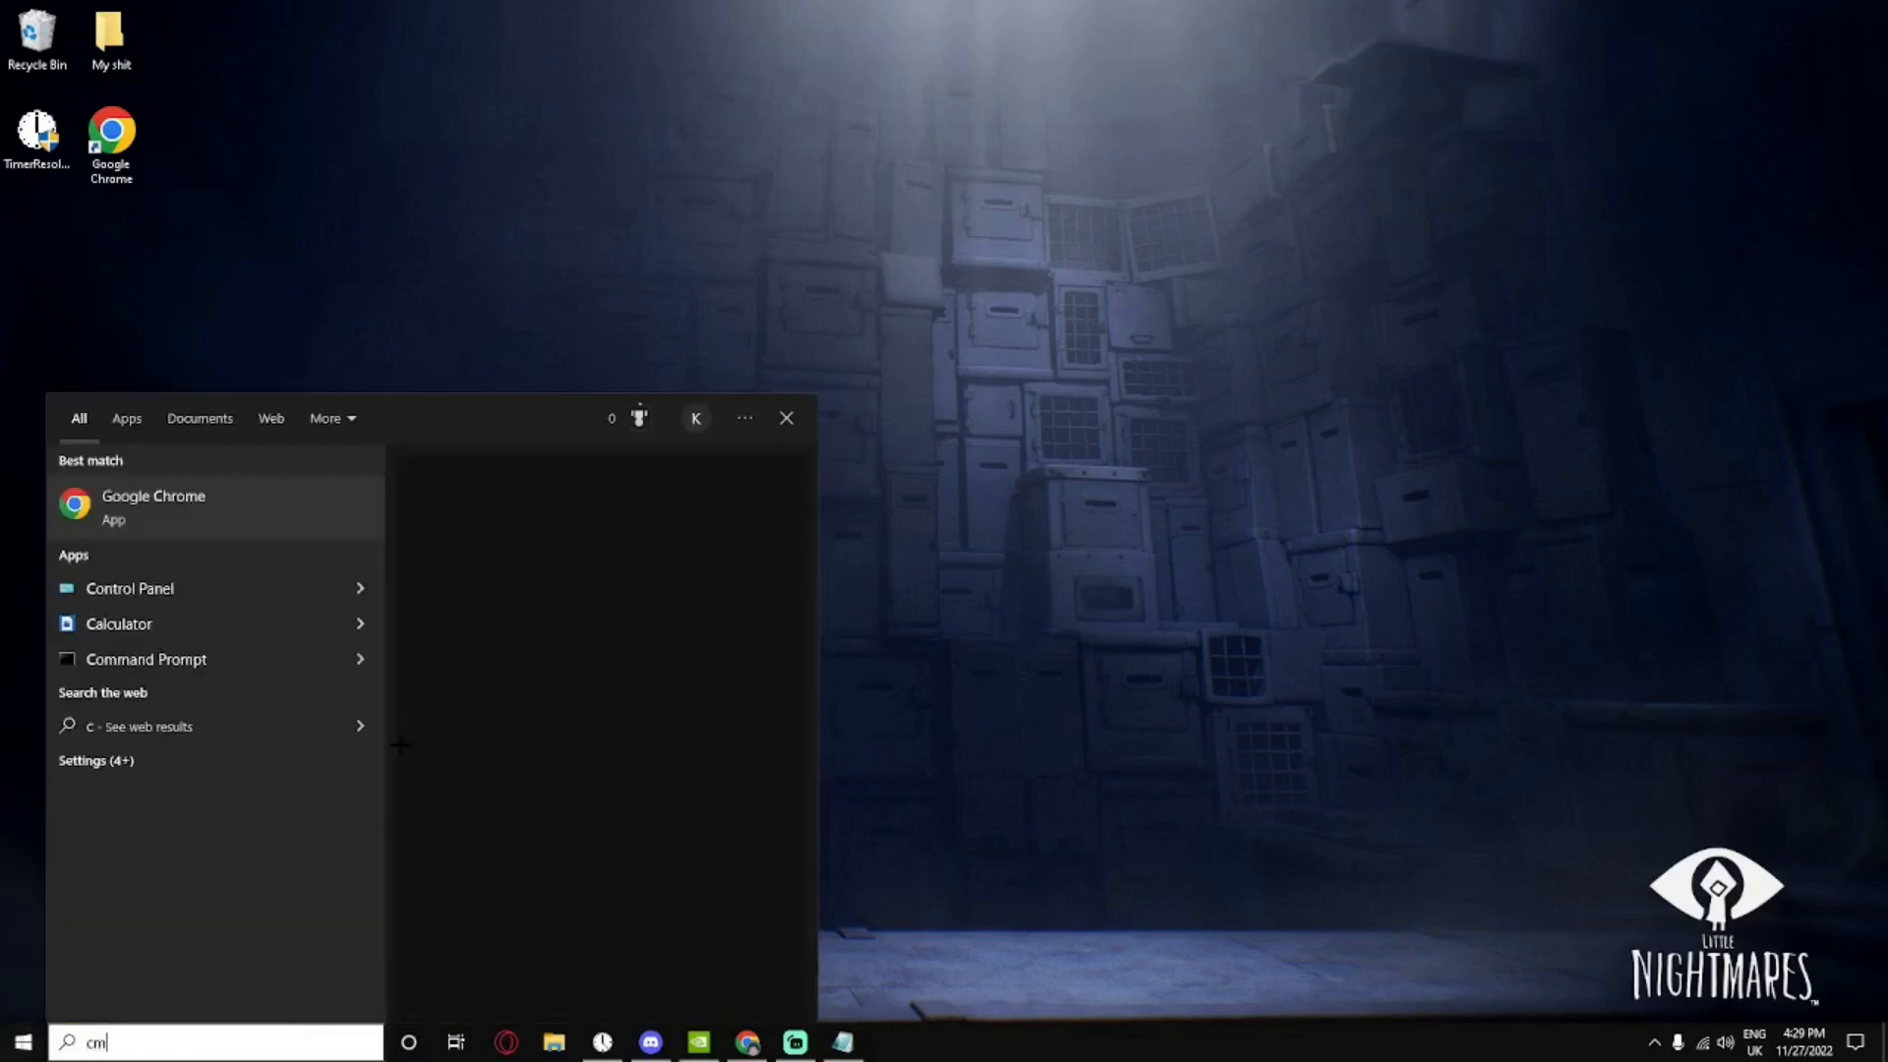
right_click(226, 509)
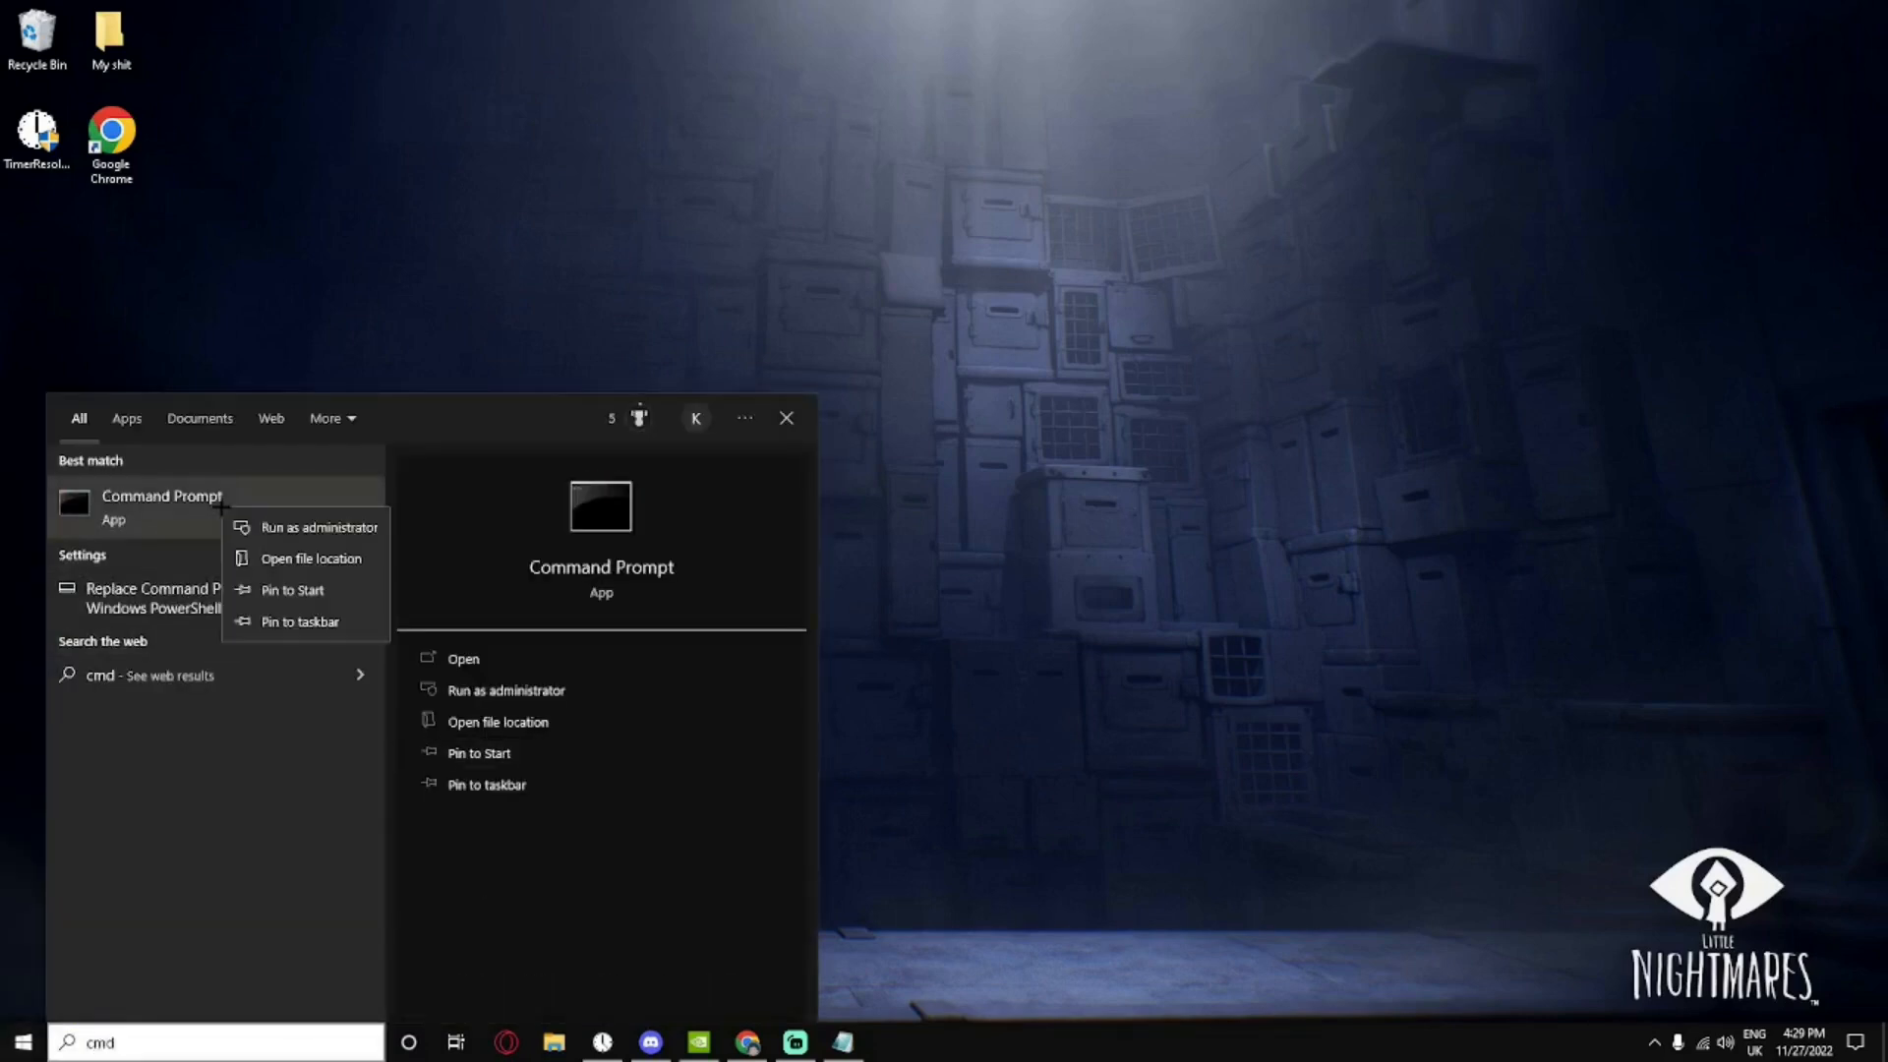
left_click(284, 529)
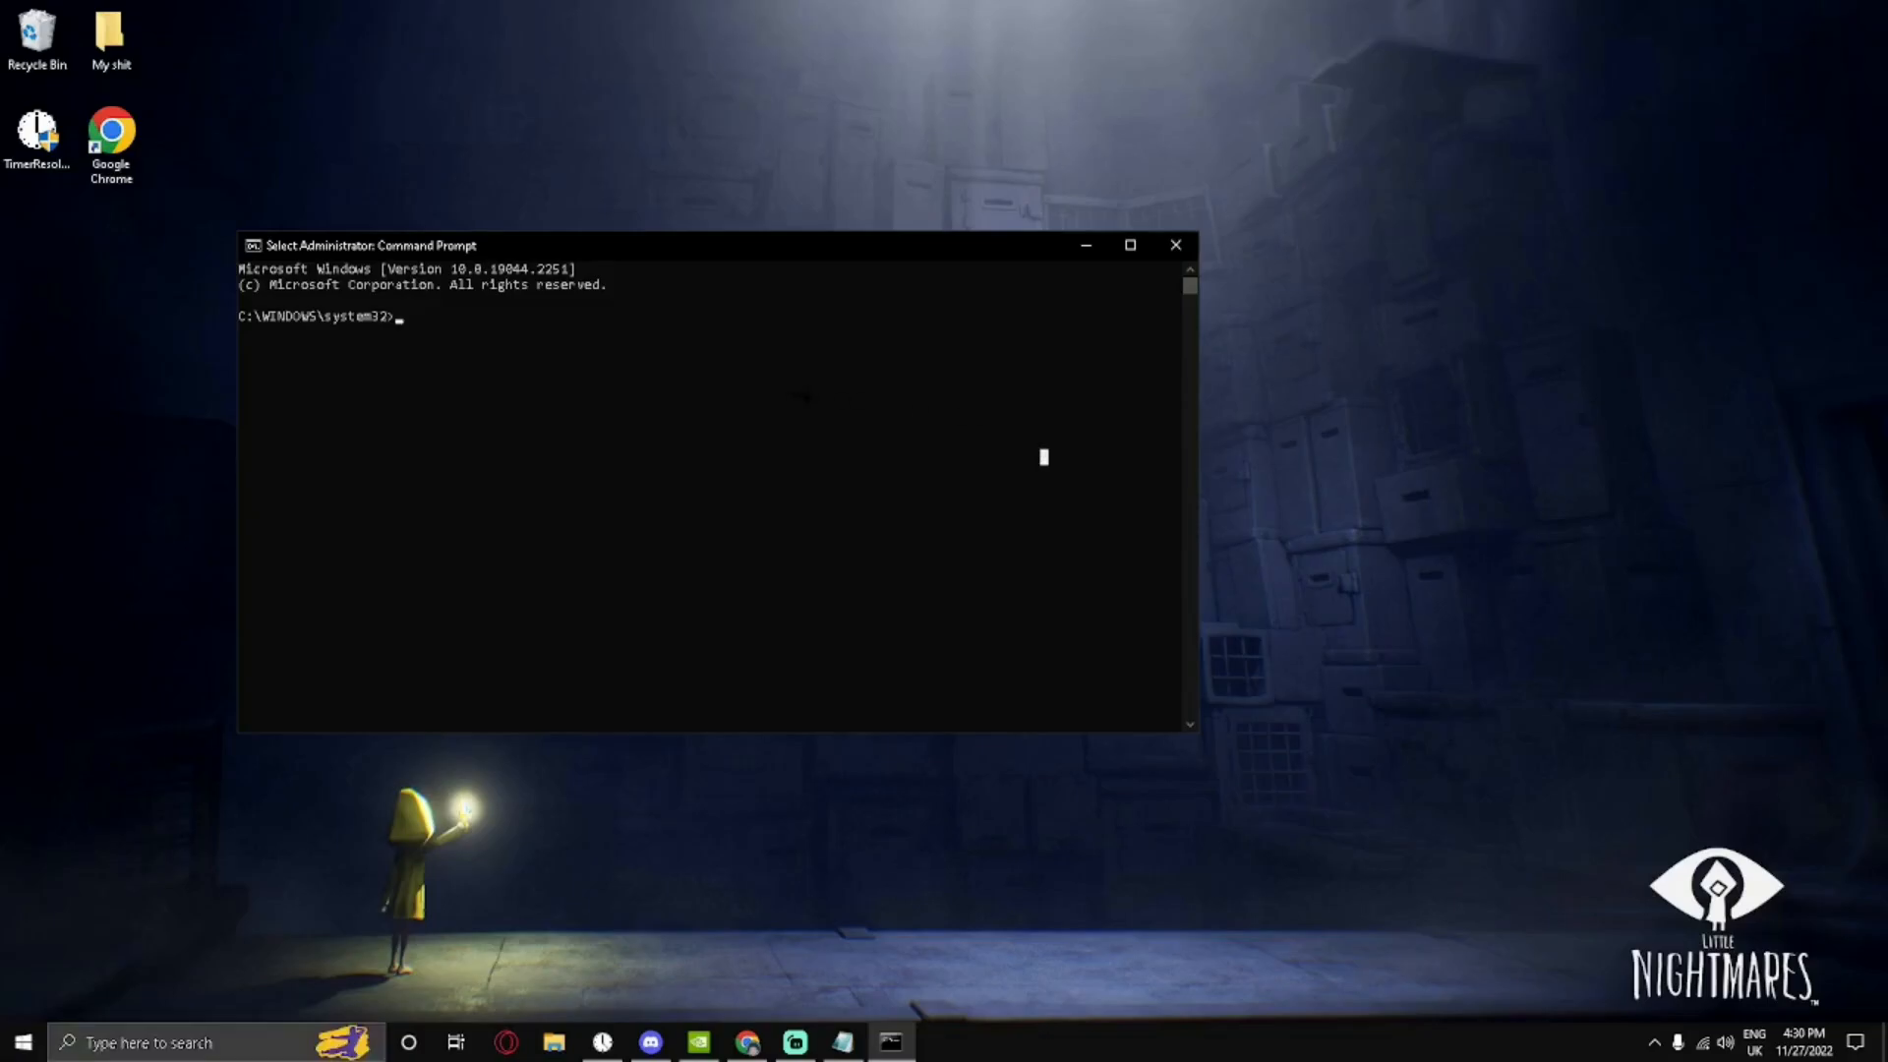
right_click(805, 403)
key("Return")
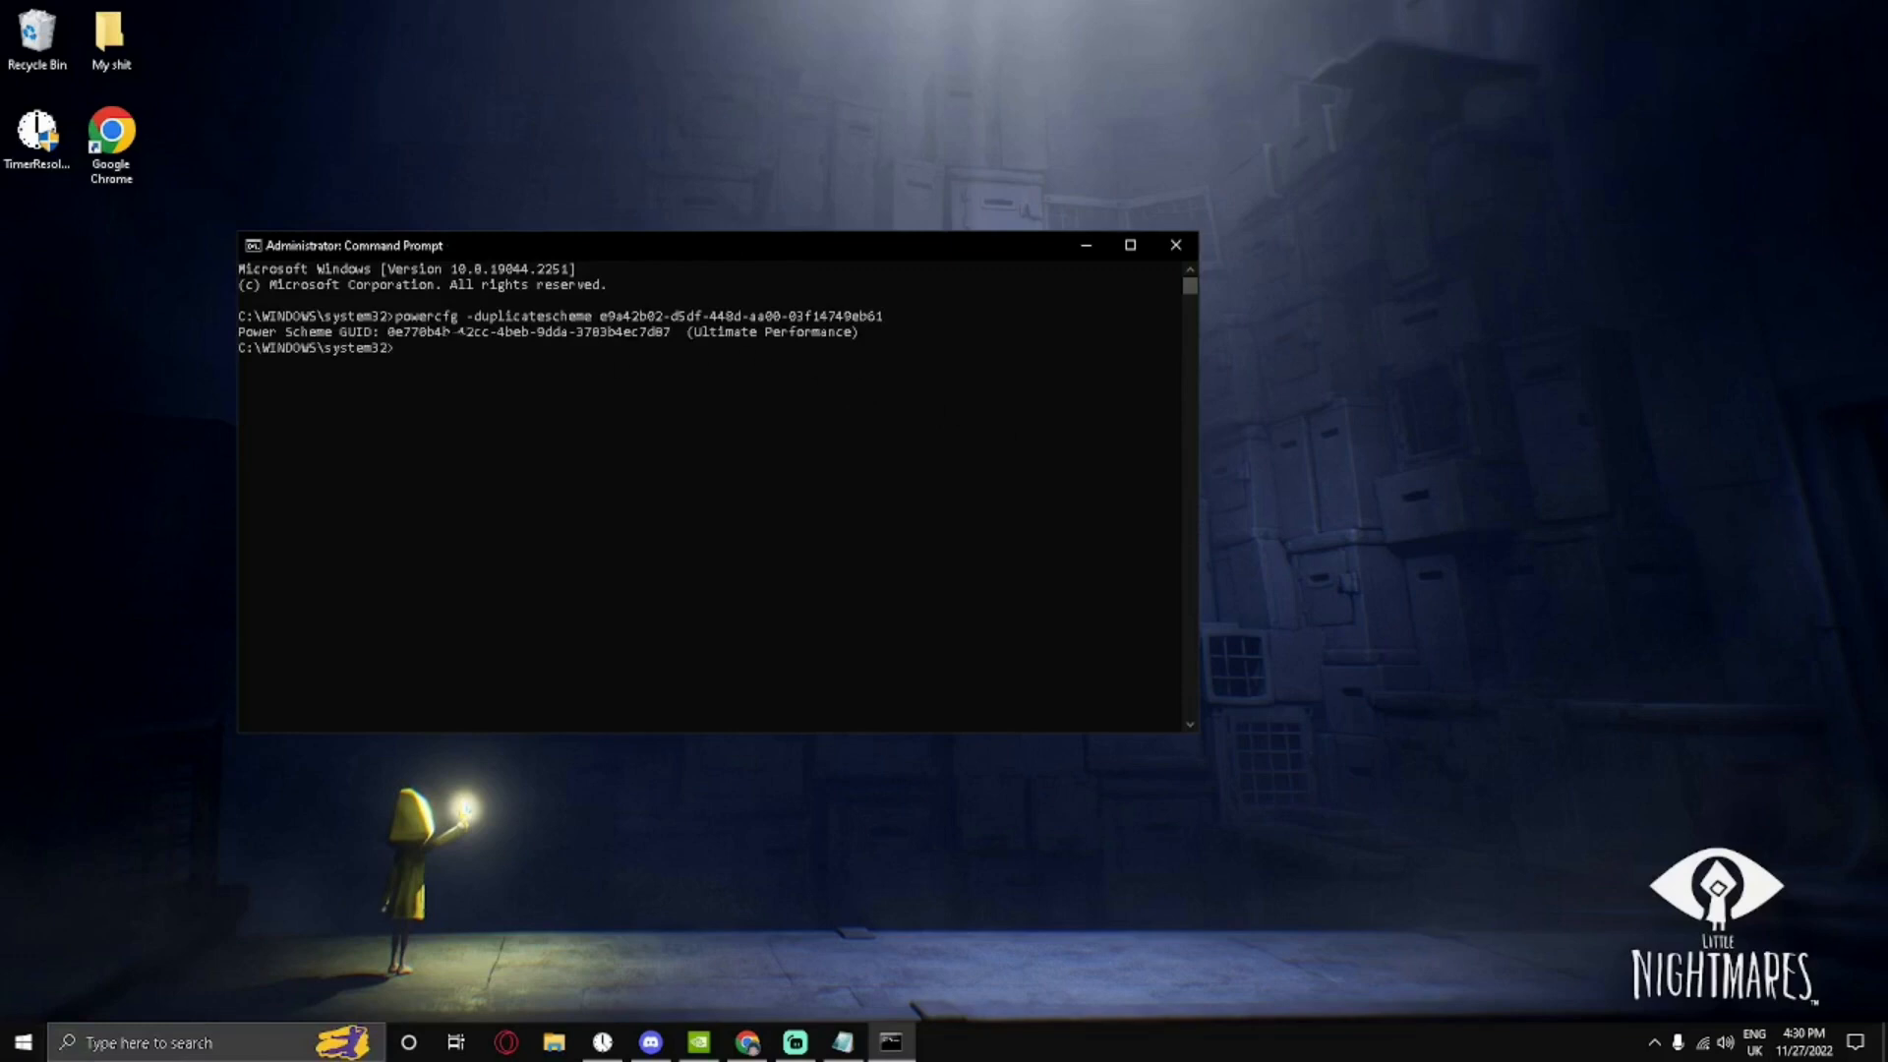
Highlight the new power scheme output text, then close the Command Prompt window.
left_click_drag(693, 331, 373, 307)
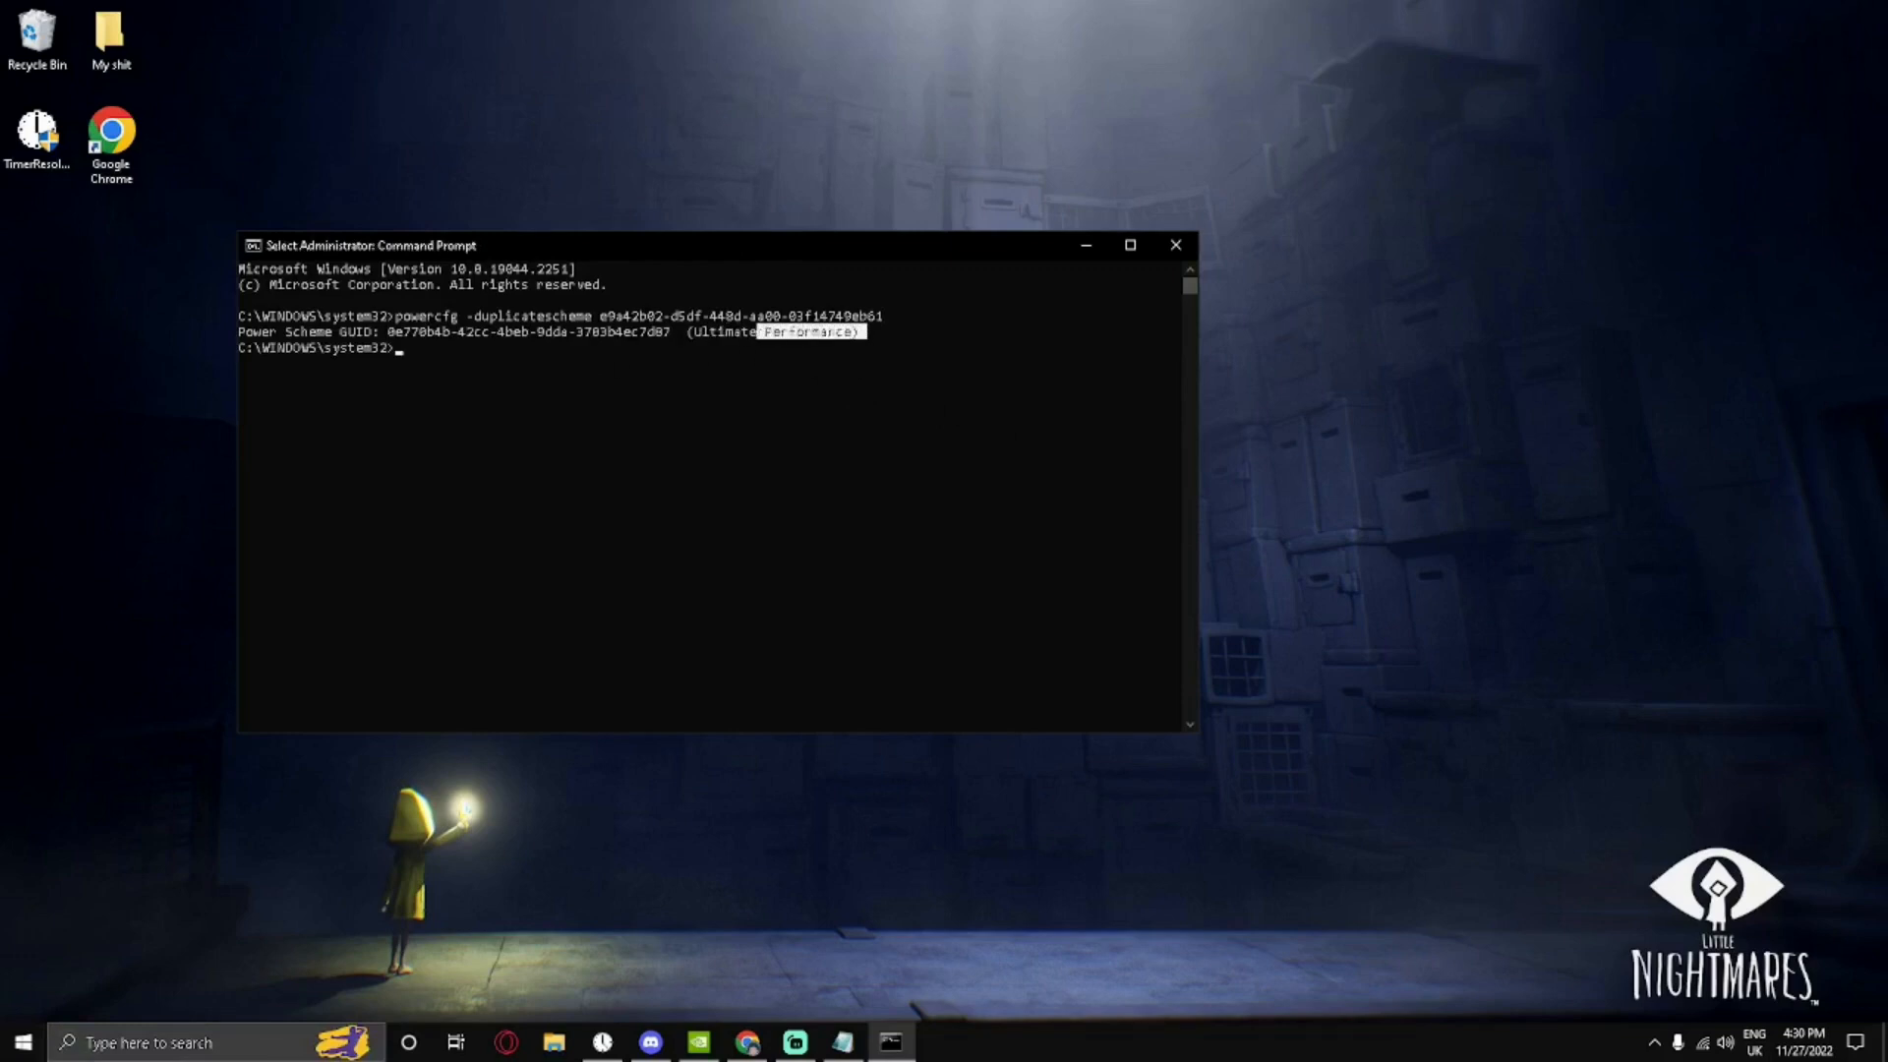
left_click(287, 333)
left_click_drag(251, 332, 863, 332)
left_click(327, 330)
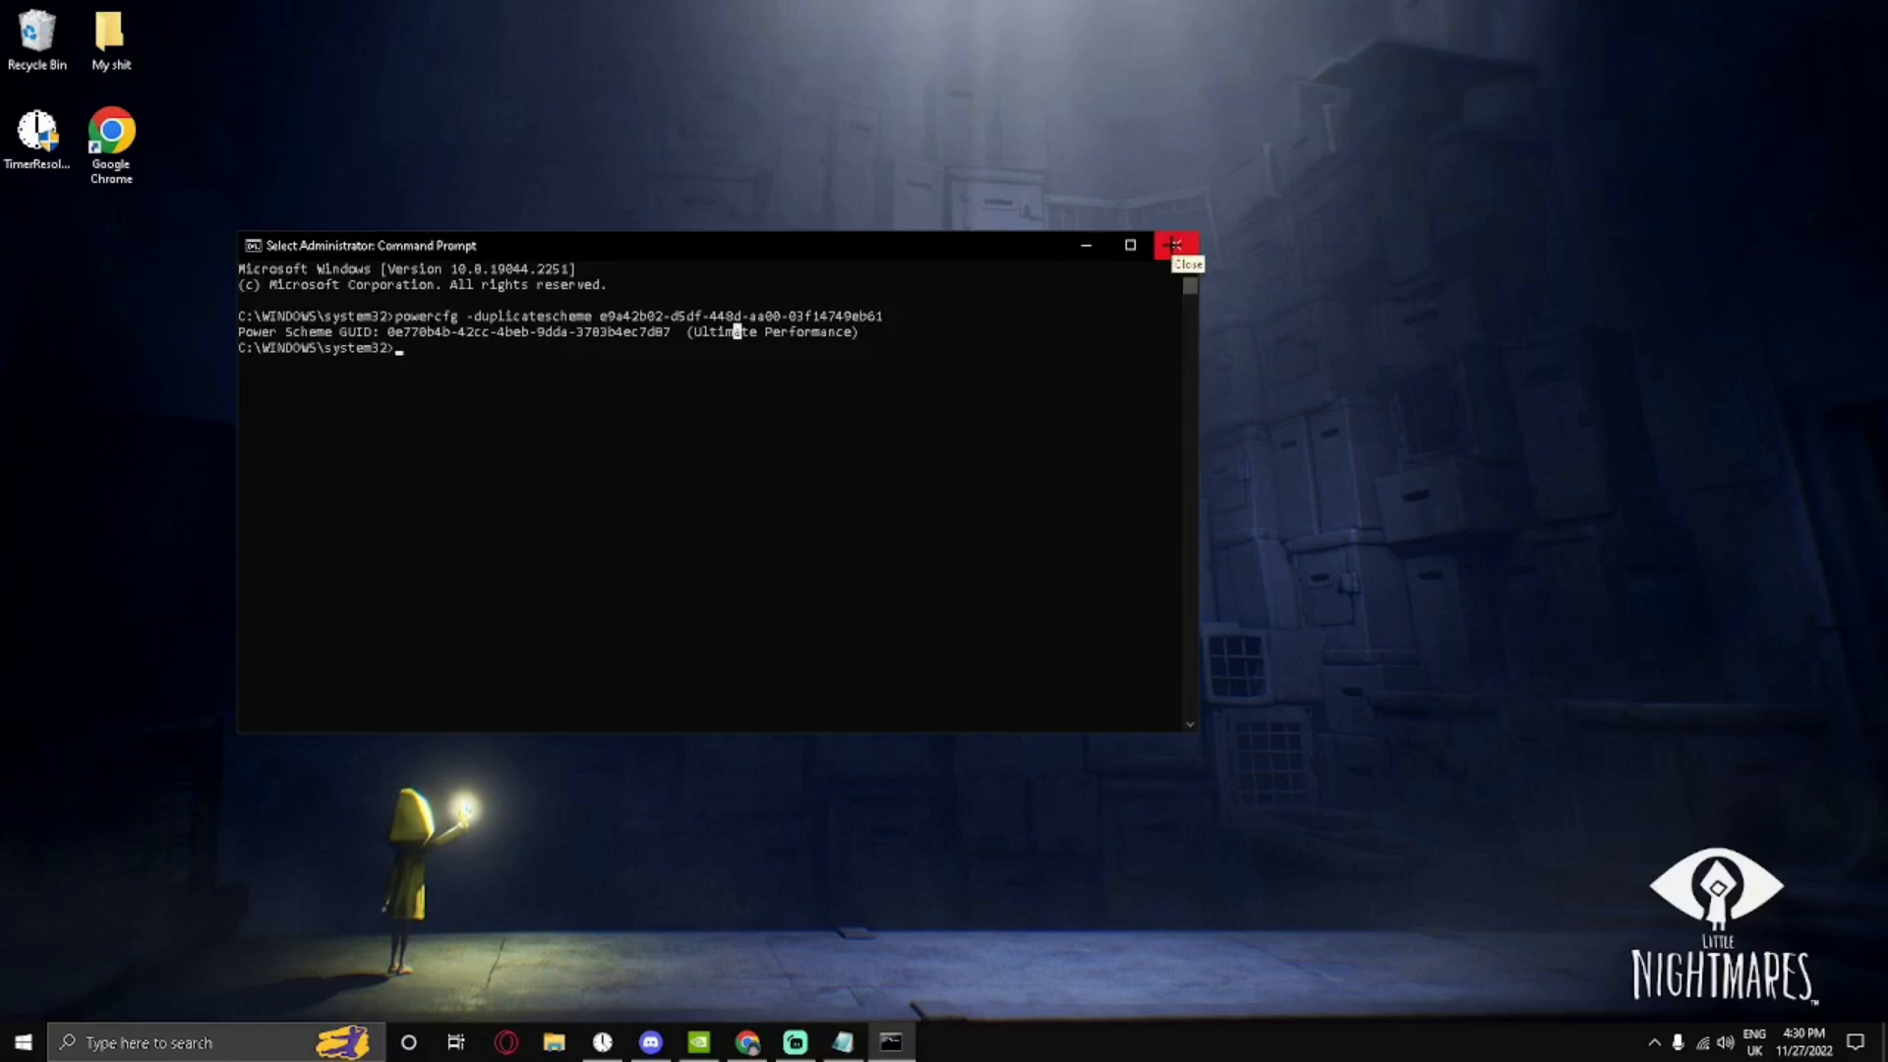
left_click(1179, 246)
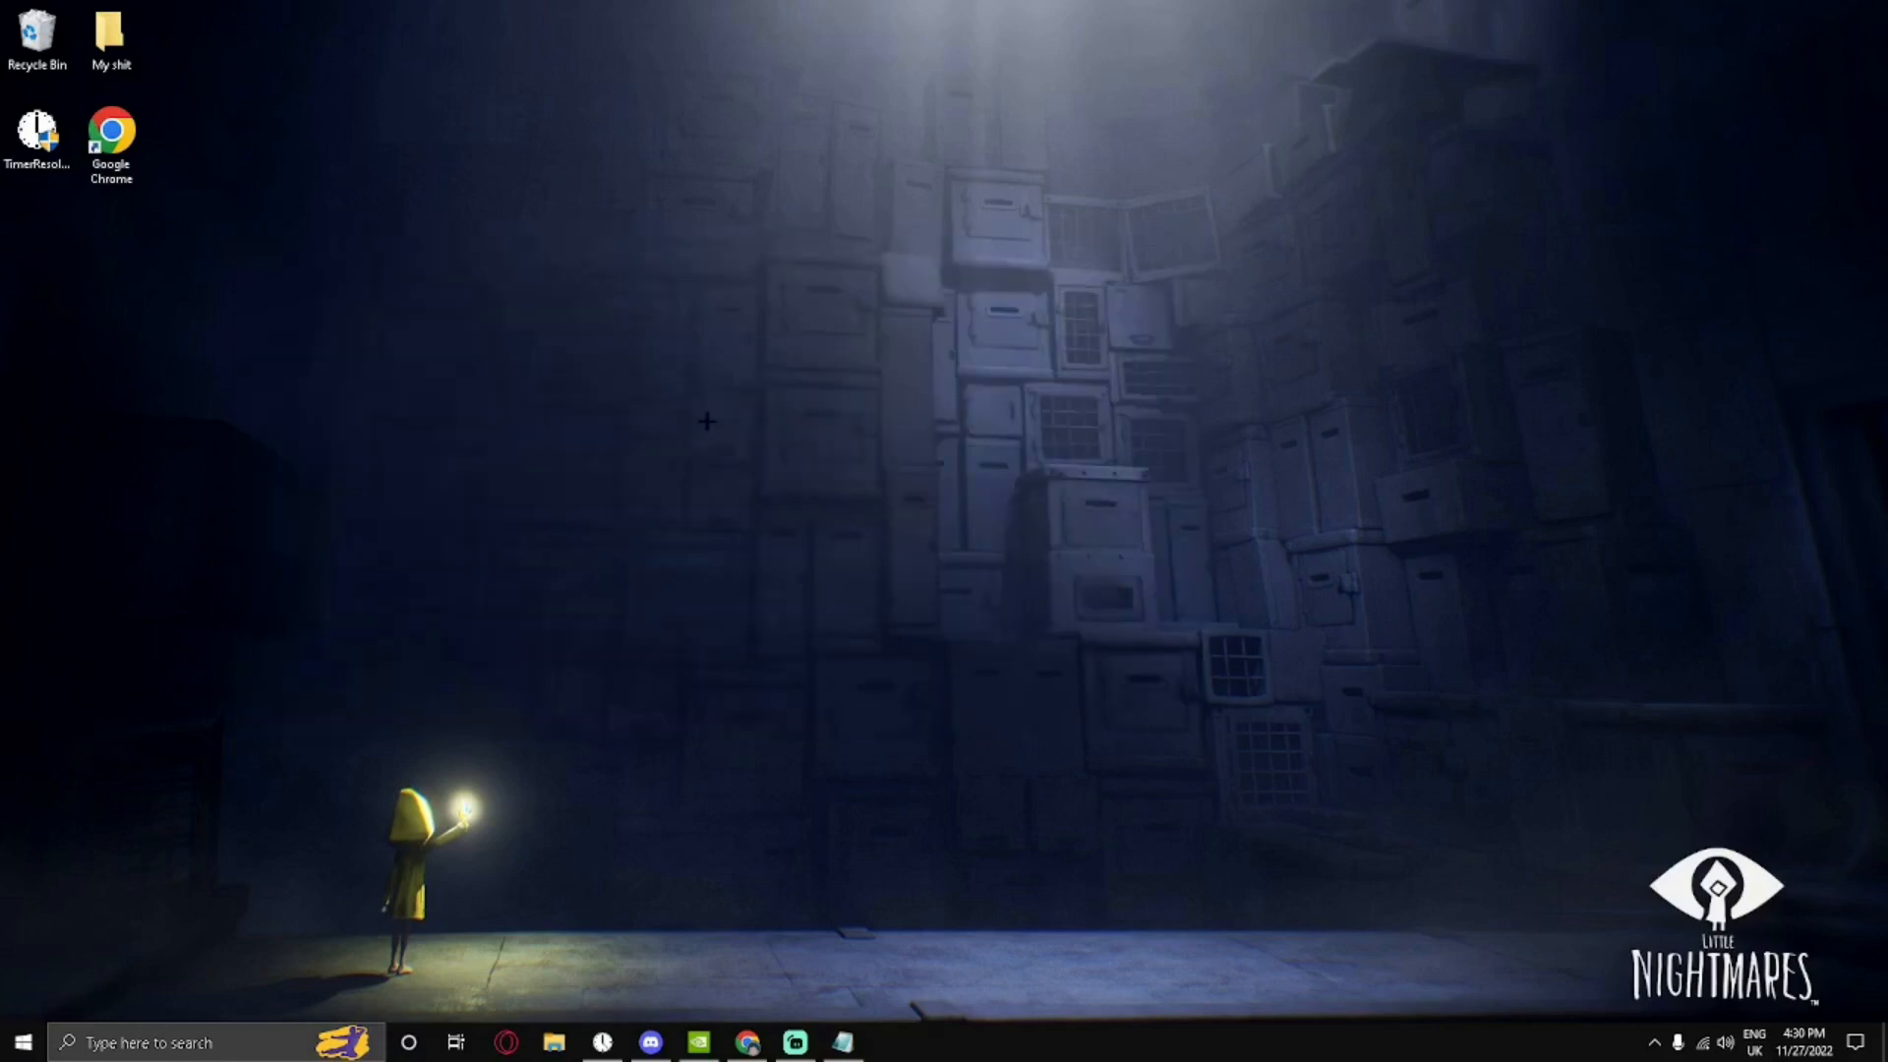
Reach the Power Options plan list through the 'Edit power plan' search result.
key("super")
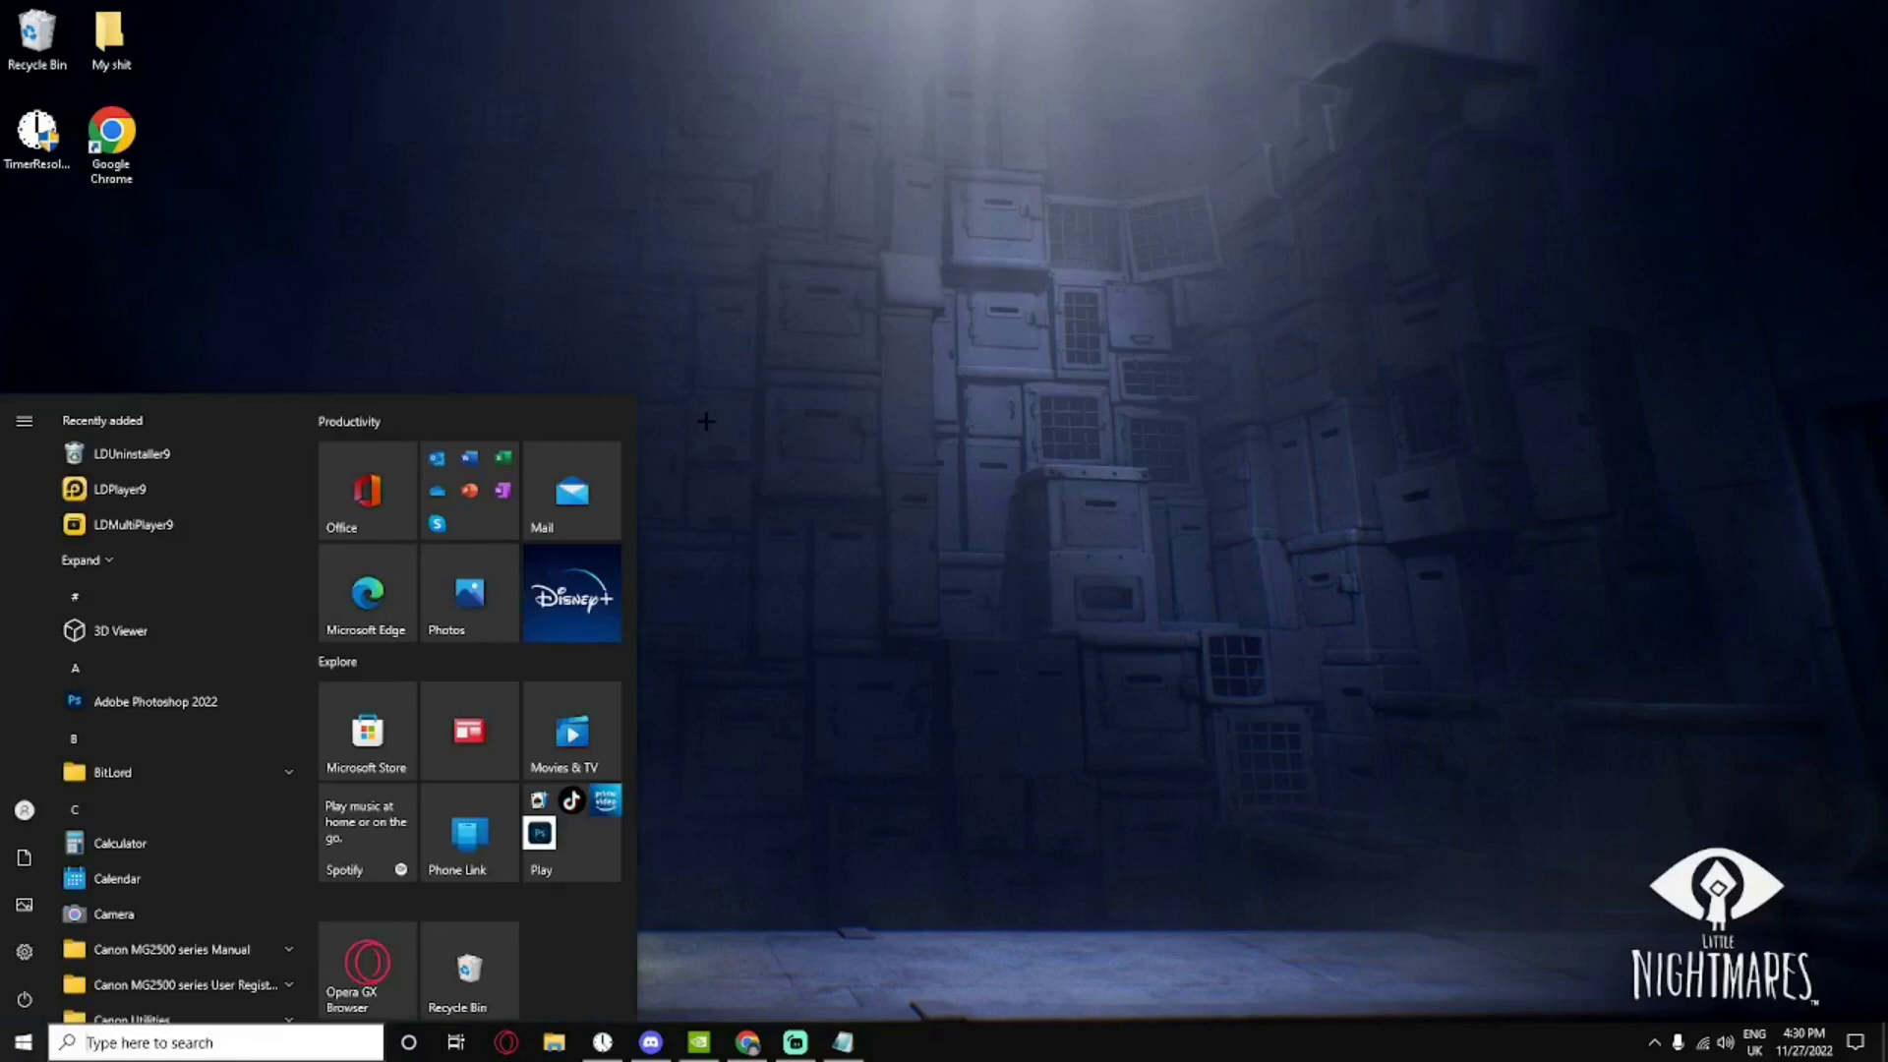
type("powerISO")
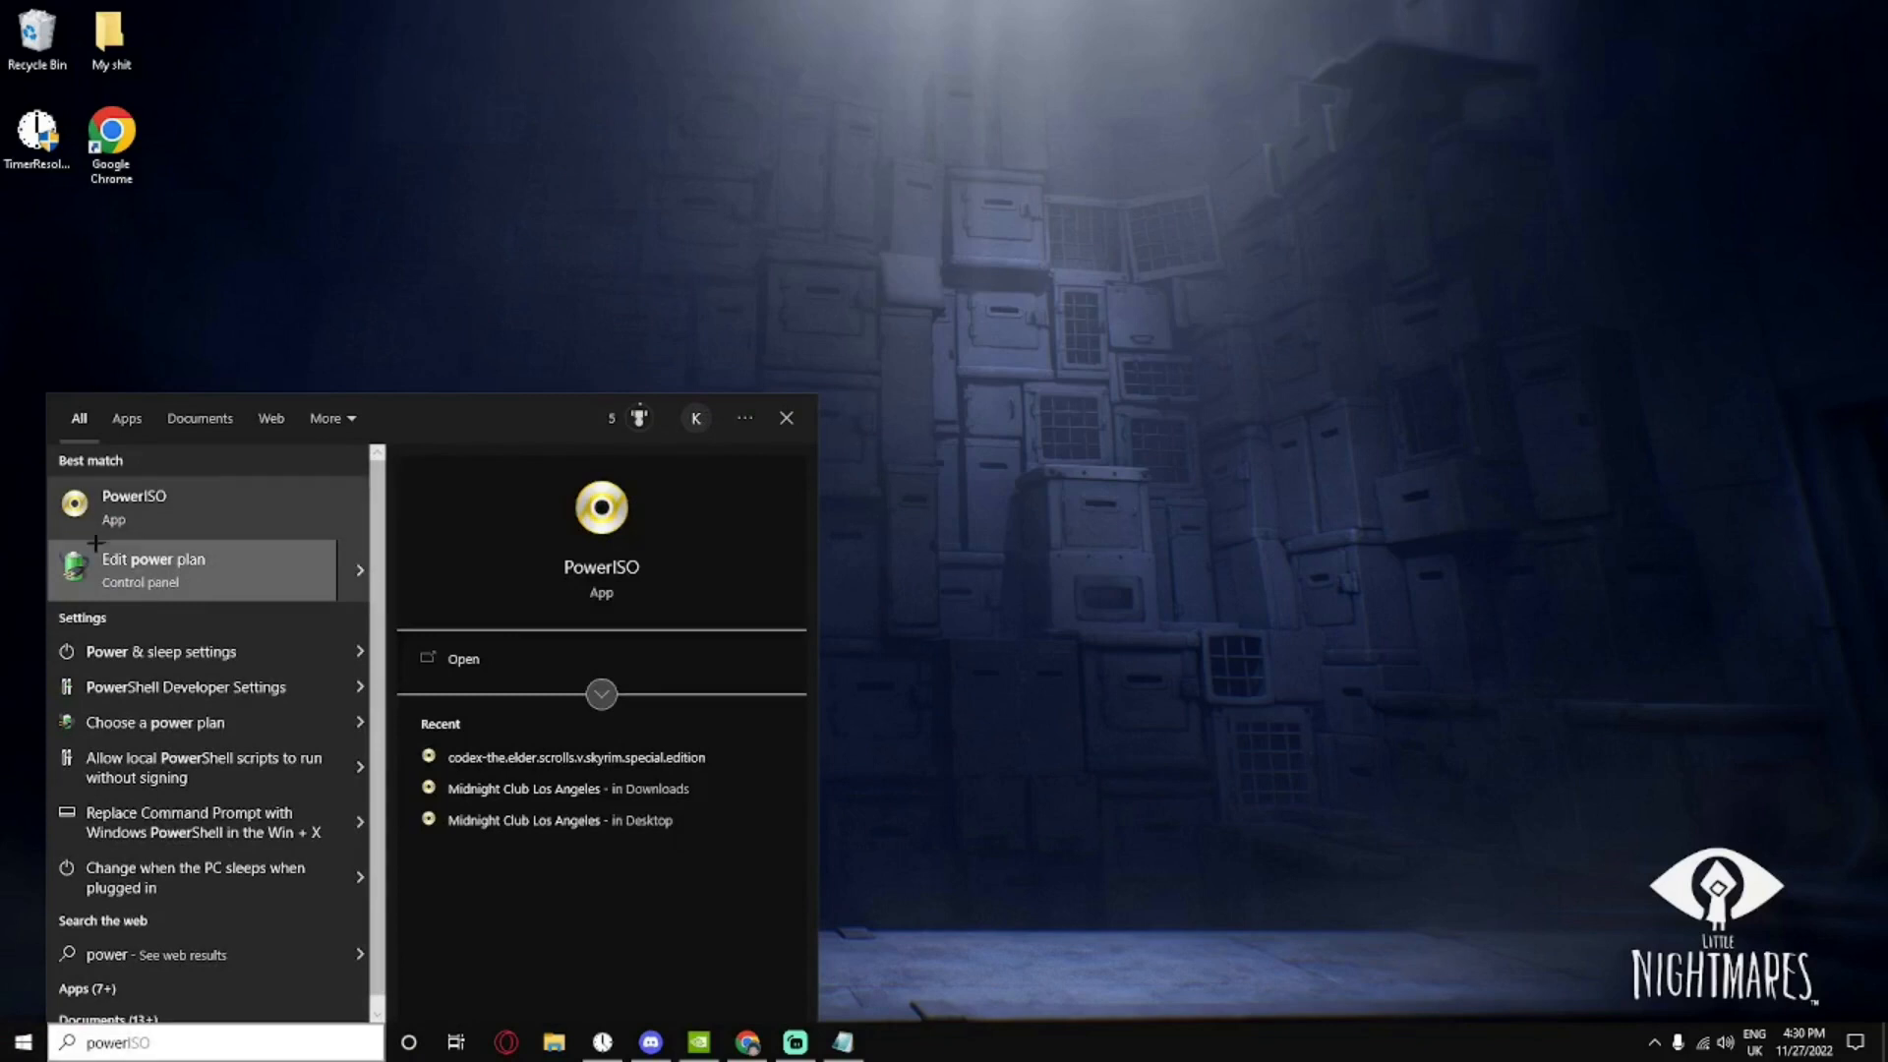
left_click(132, 505)
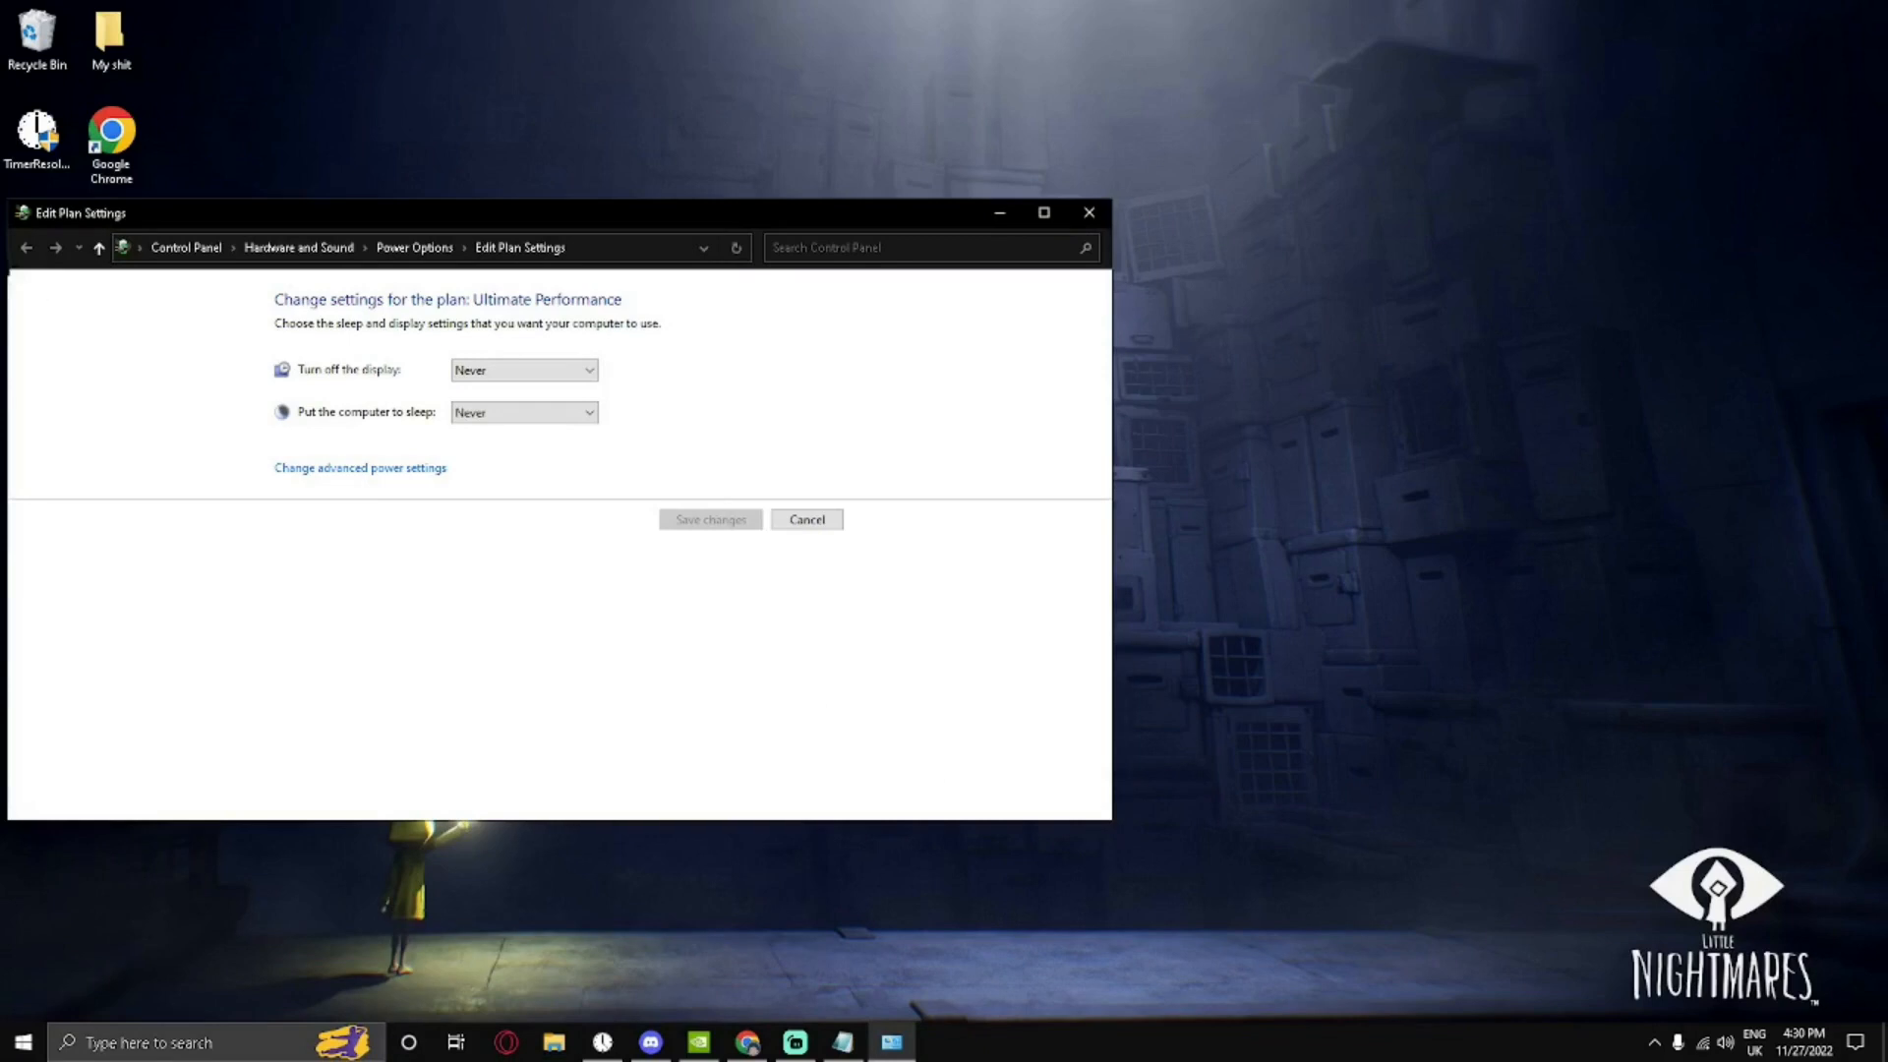
left_click(99, 246)
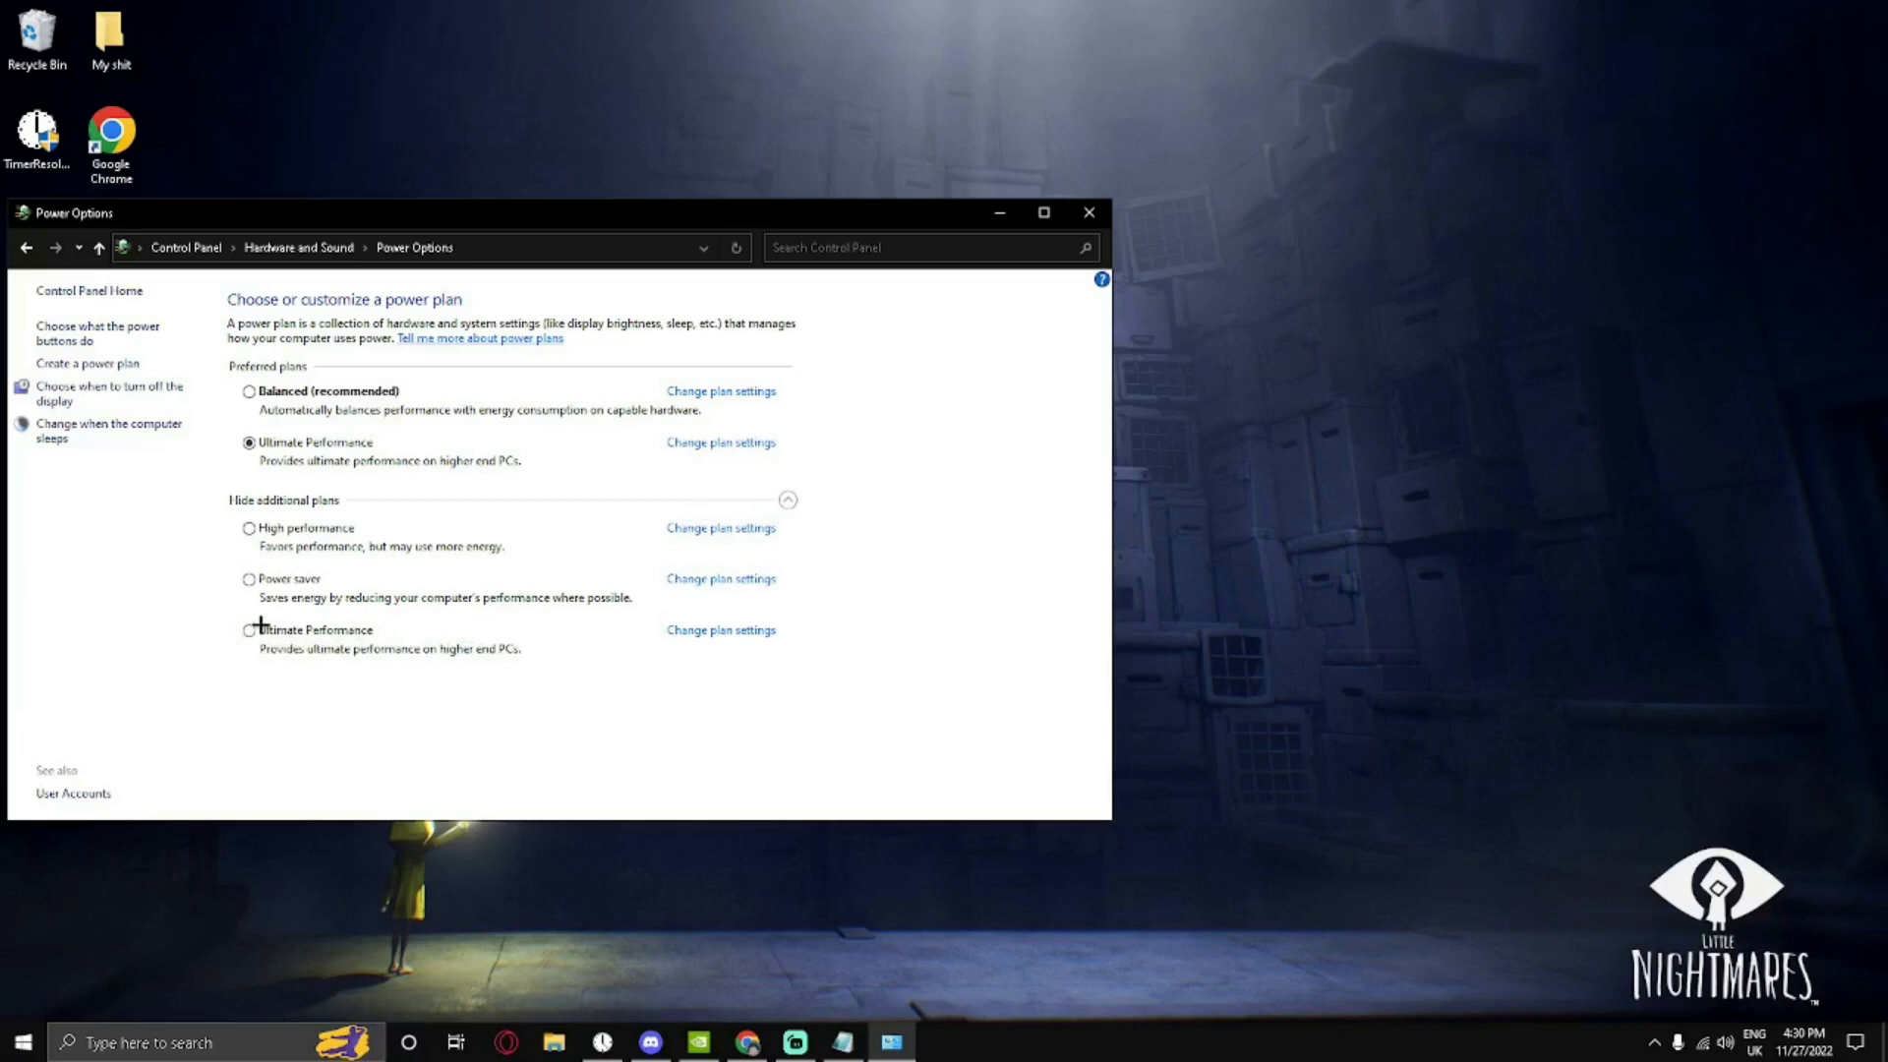
Make Ultimate Performance the active plan, check its plan settings, and close Power Options.
left_click(254, 392)
left_click(249, 630)
left_click(721, 632)
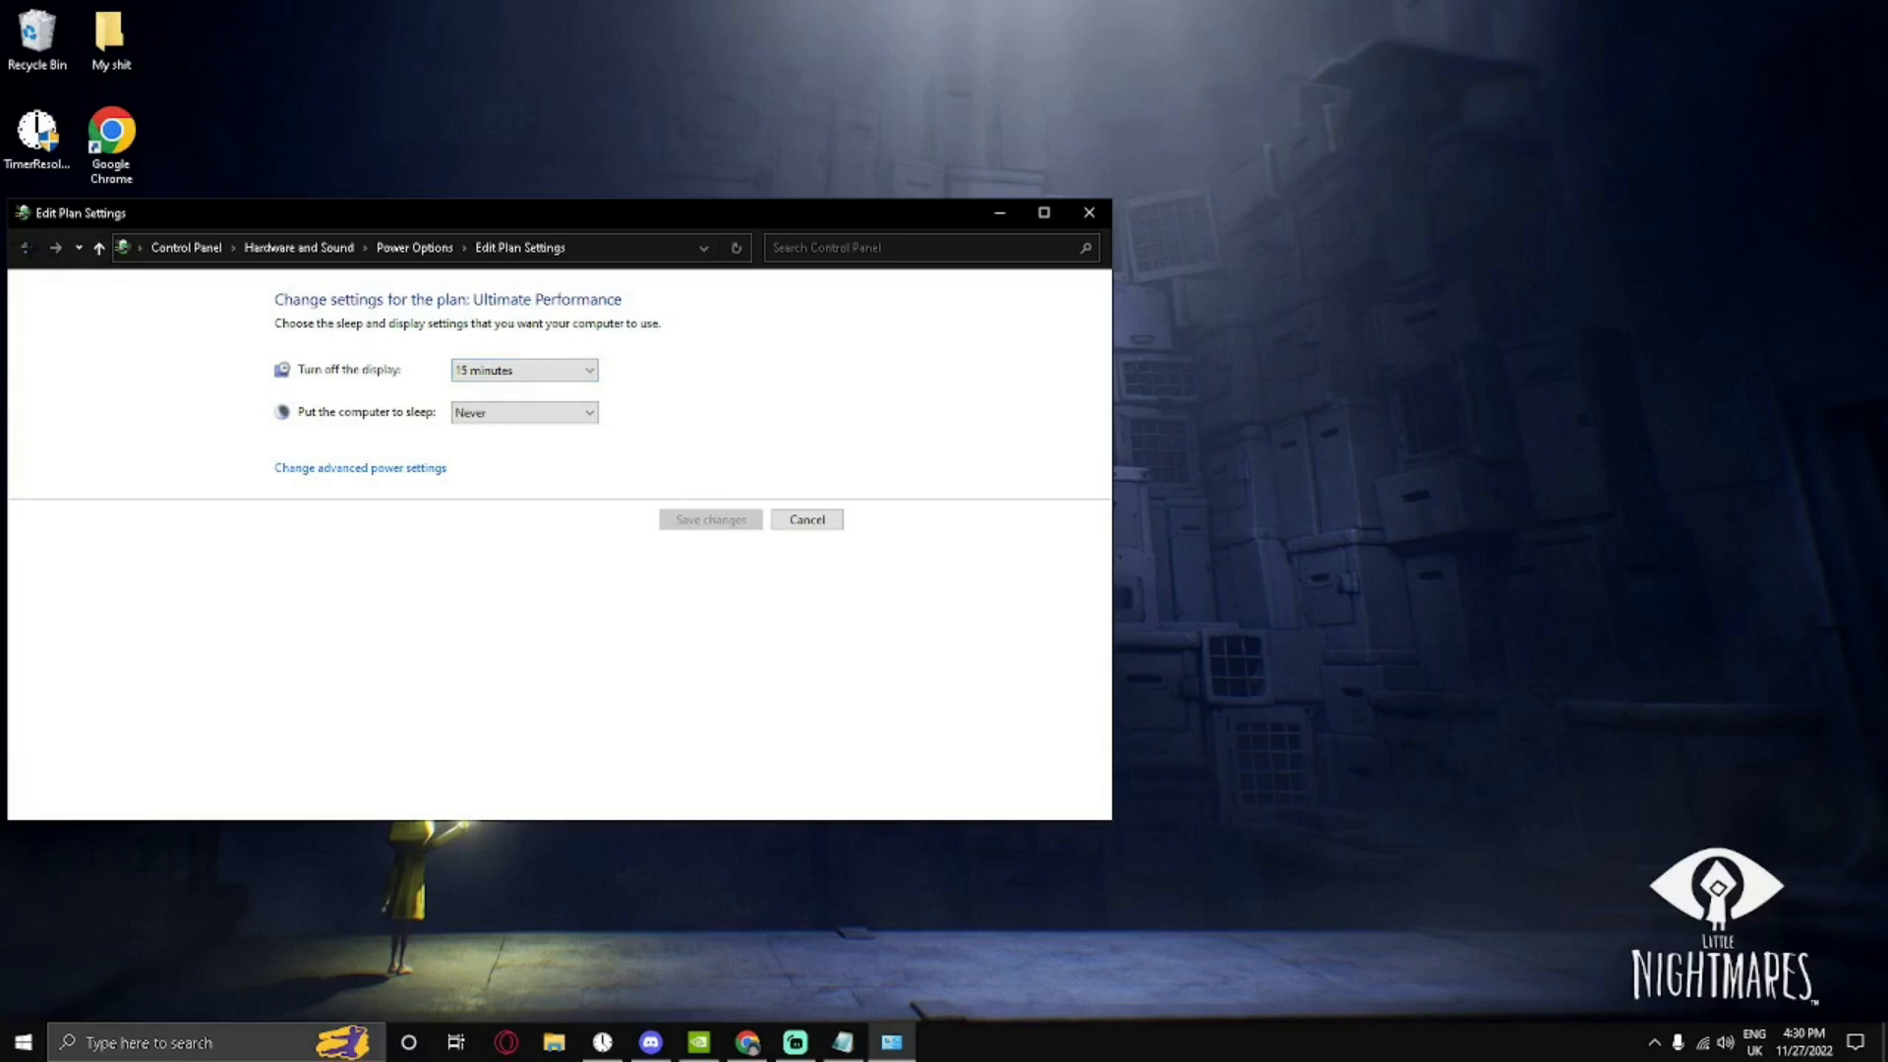
left_click(26, 246)
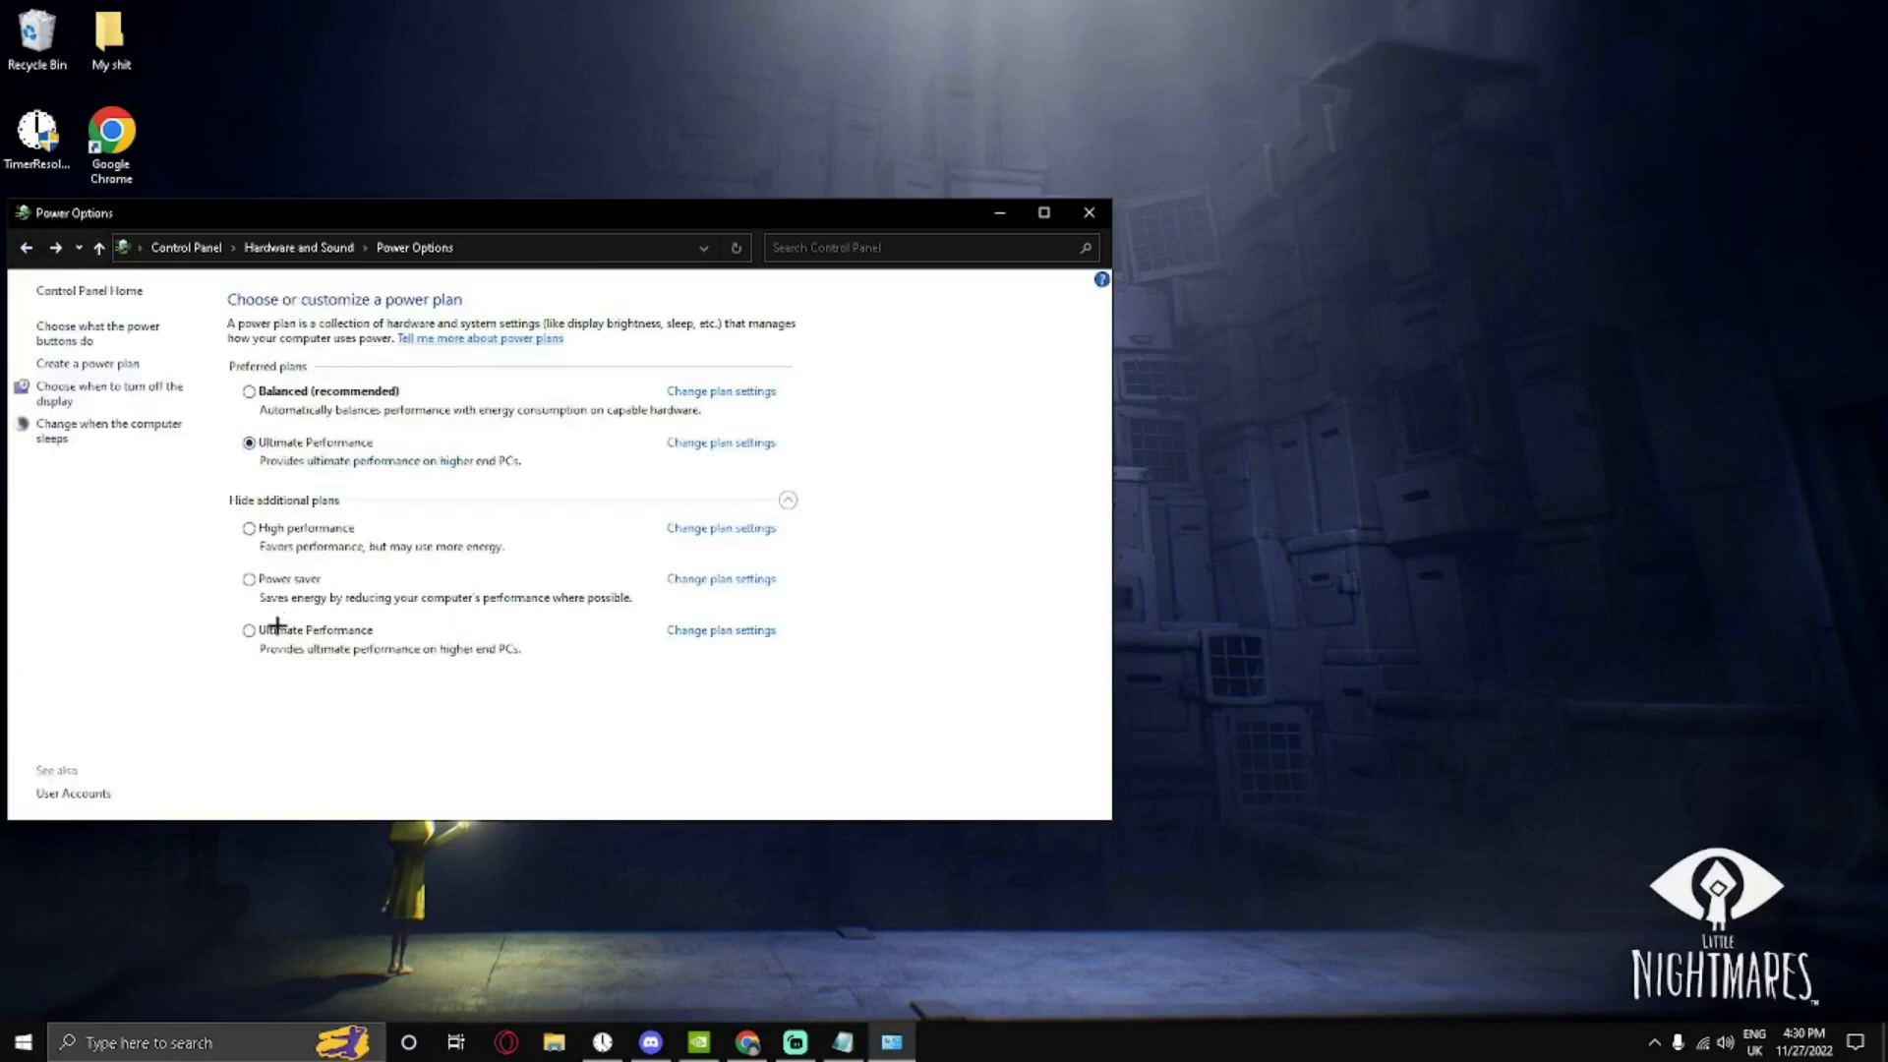
left_click(250, 633)
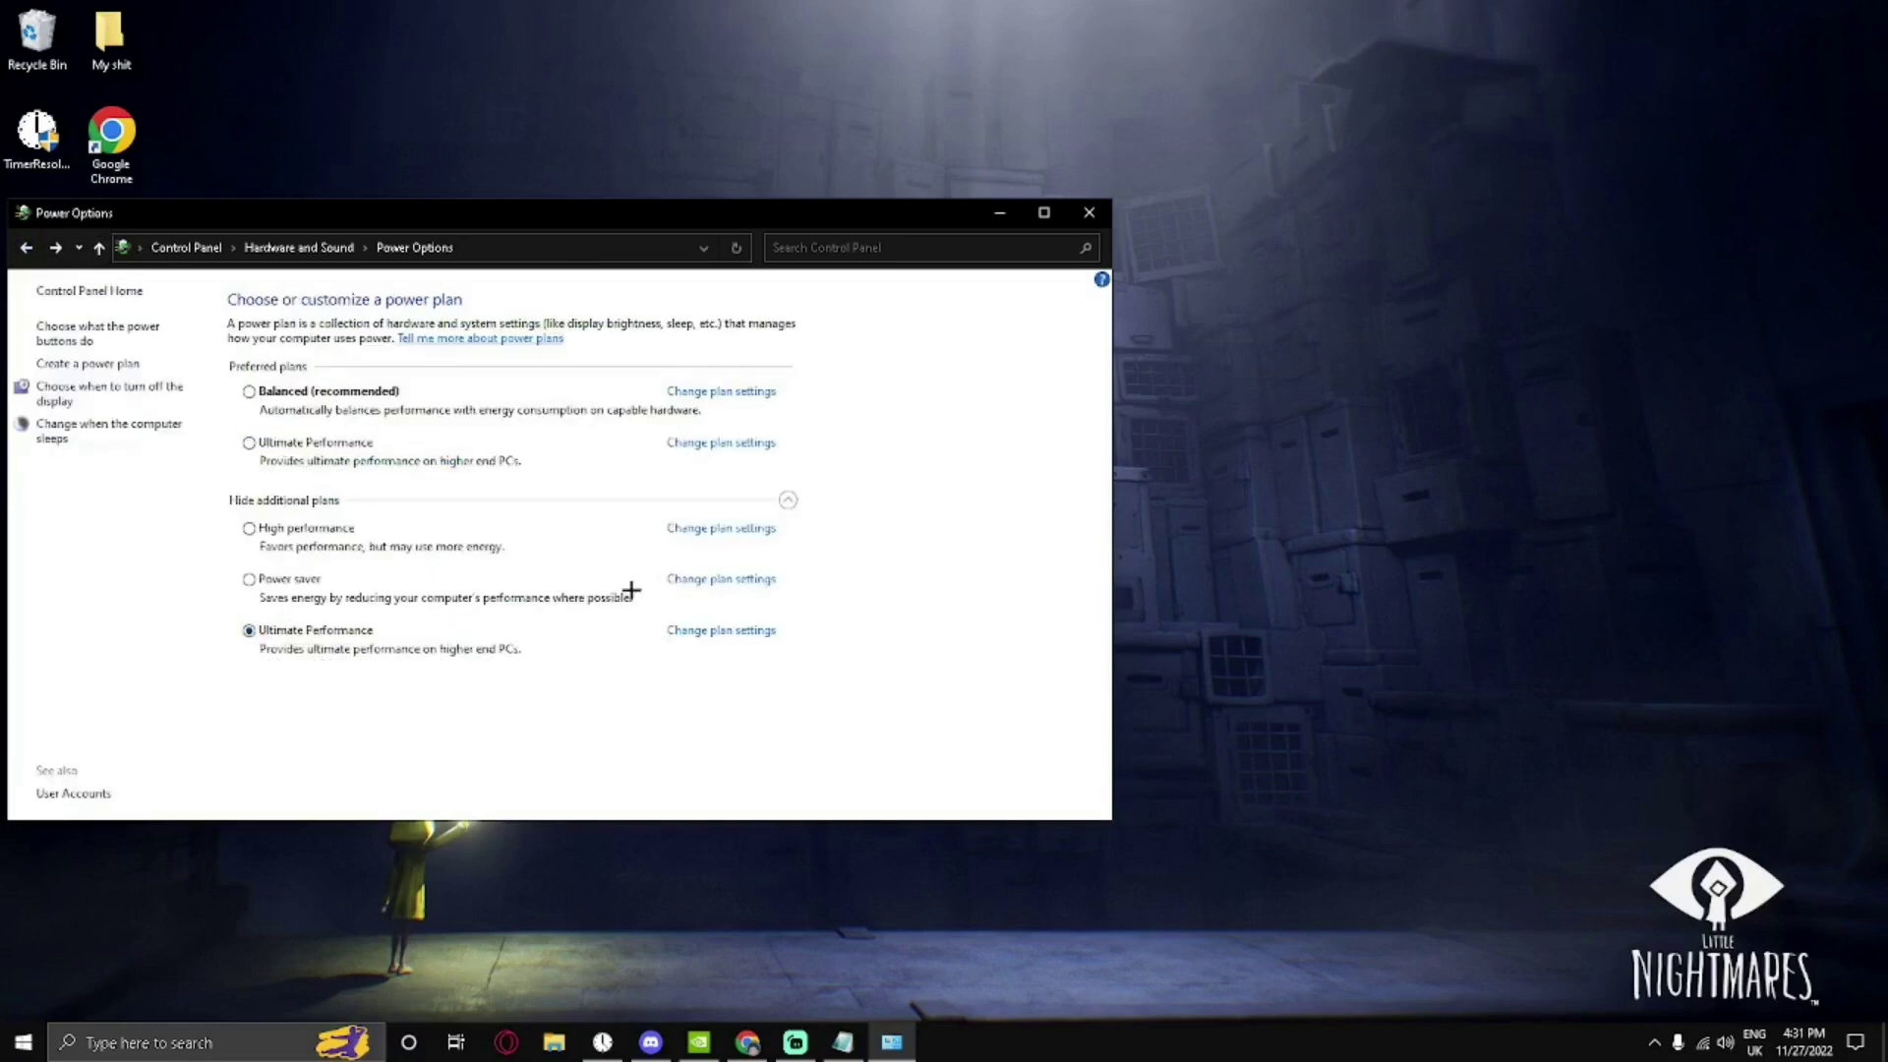
left_click(722, 631)
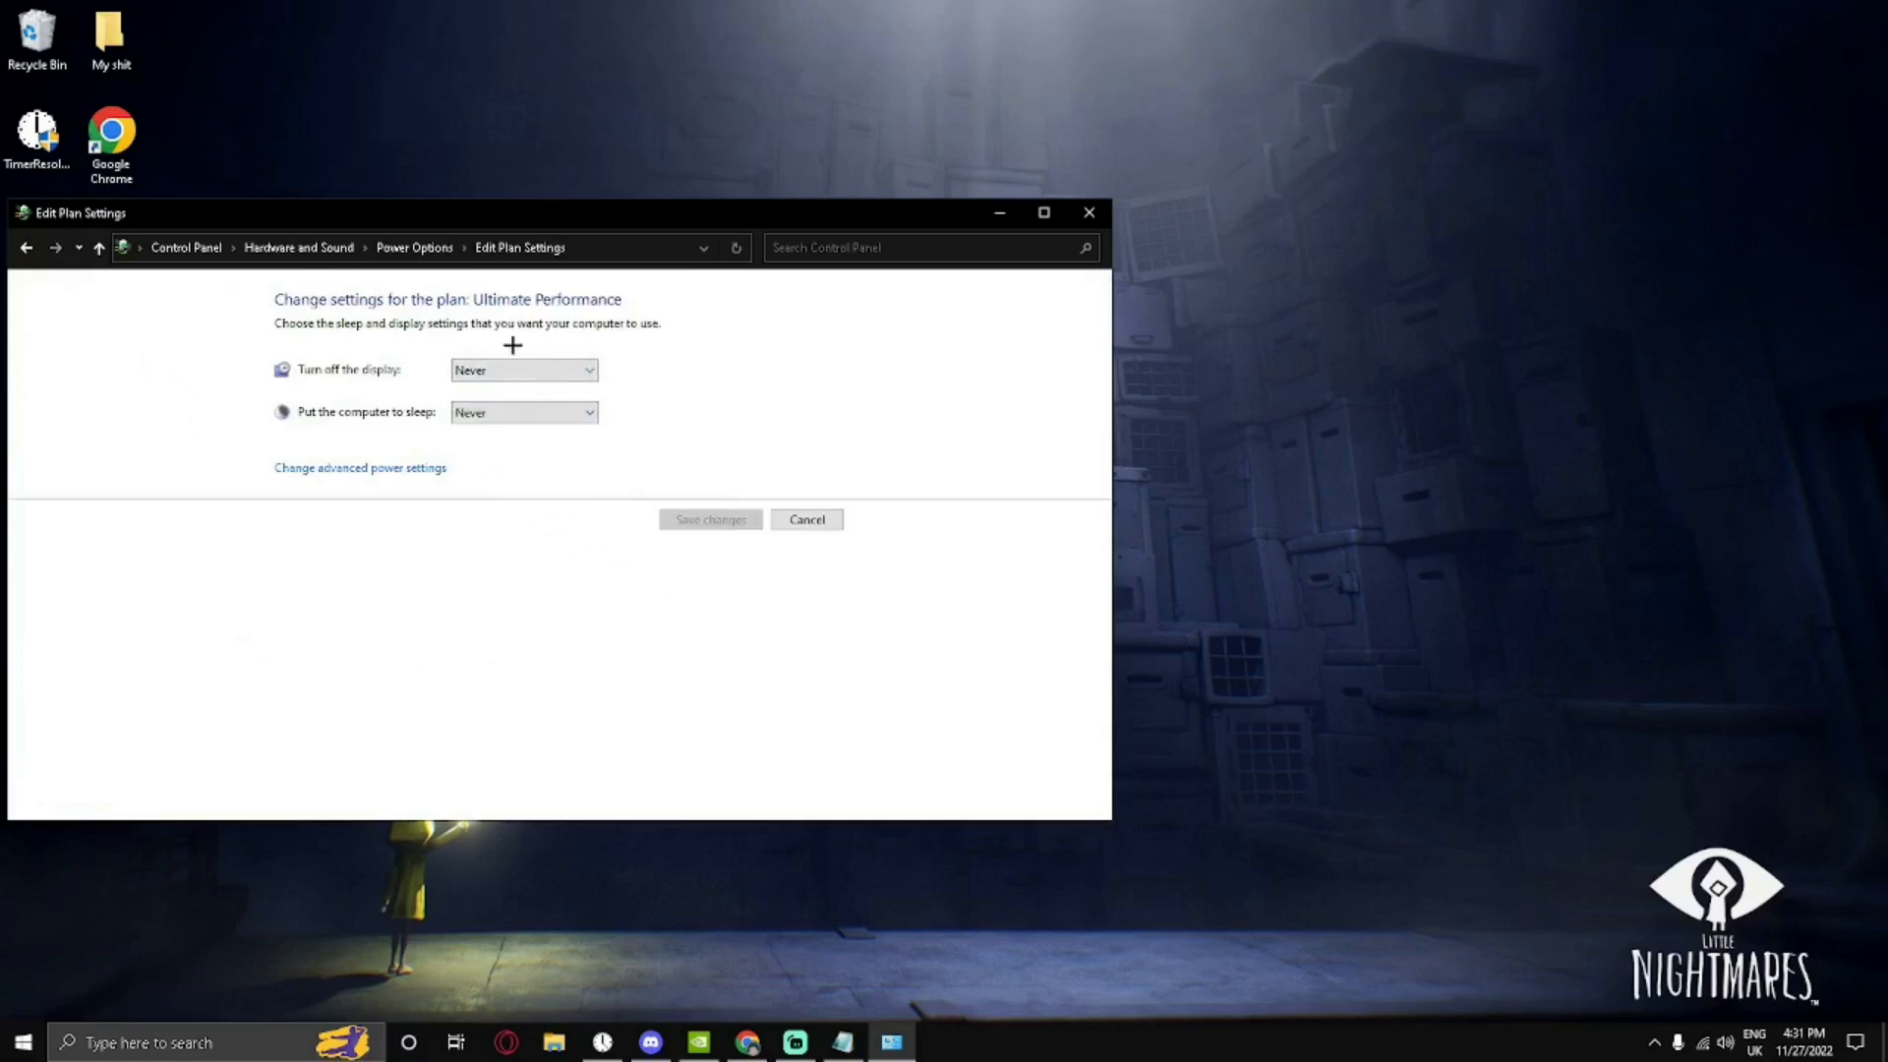
left_click(806, 519)
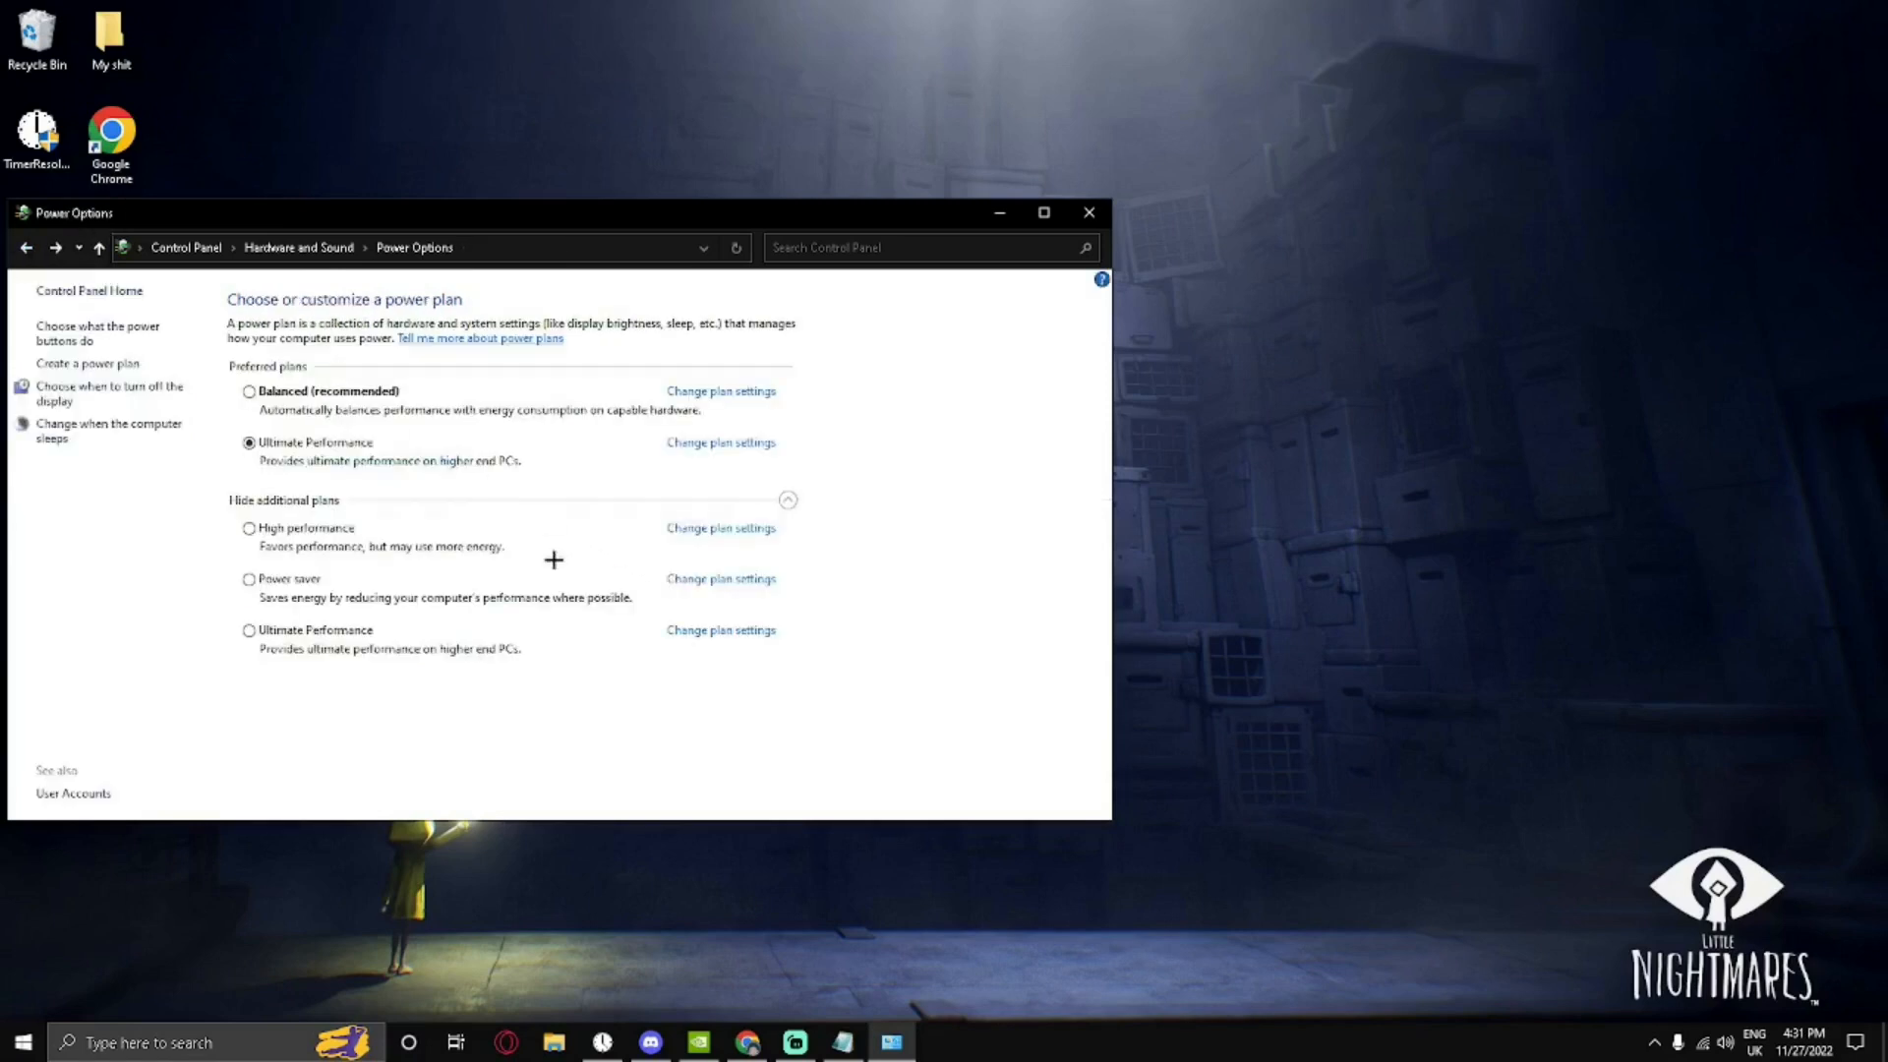
left_click(1091, 212)
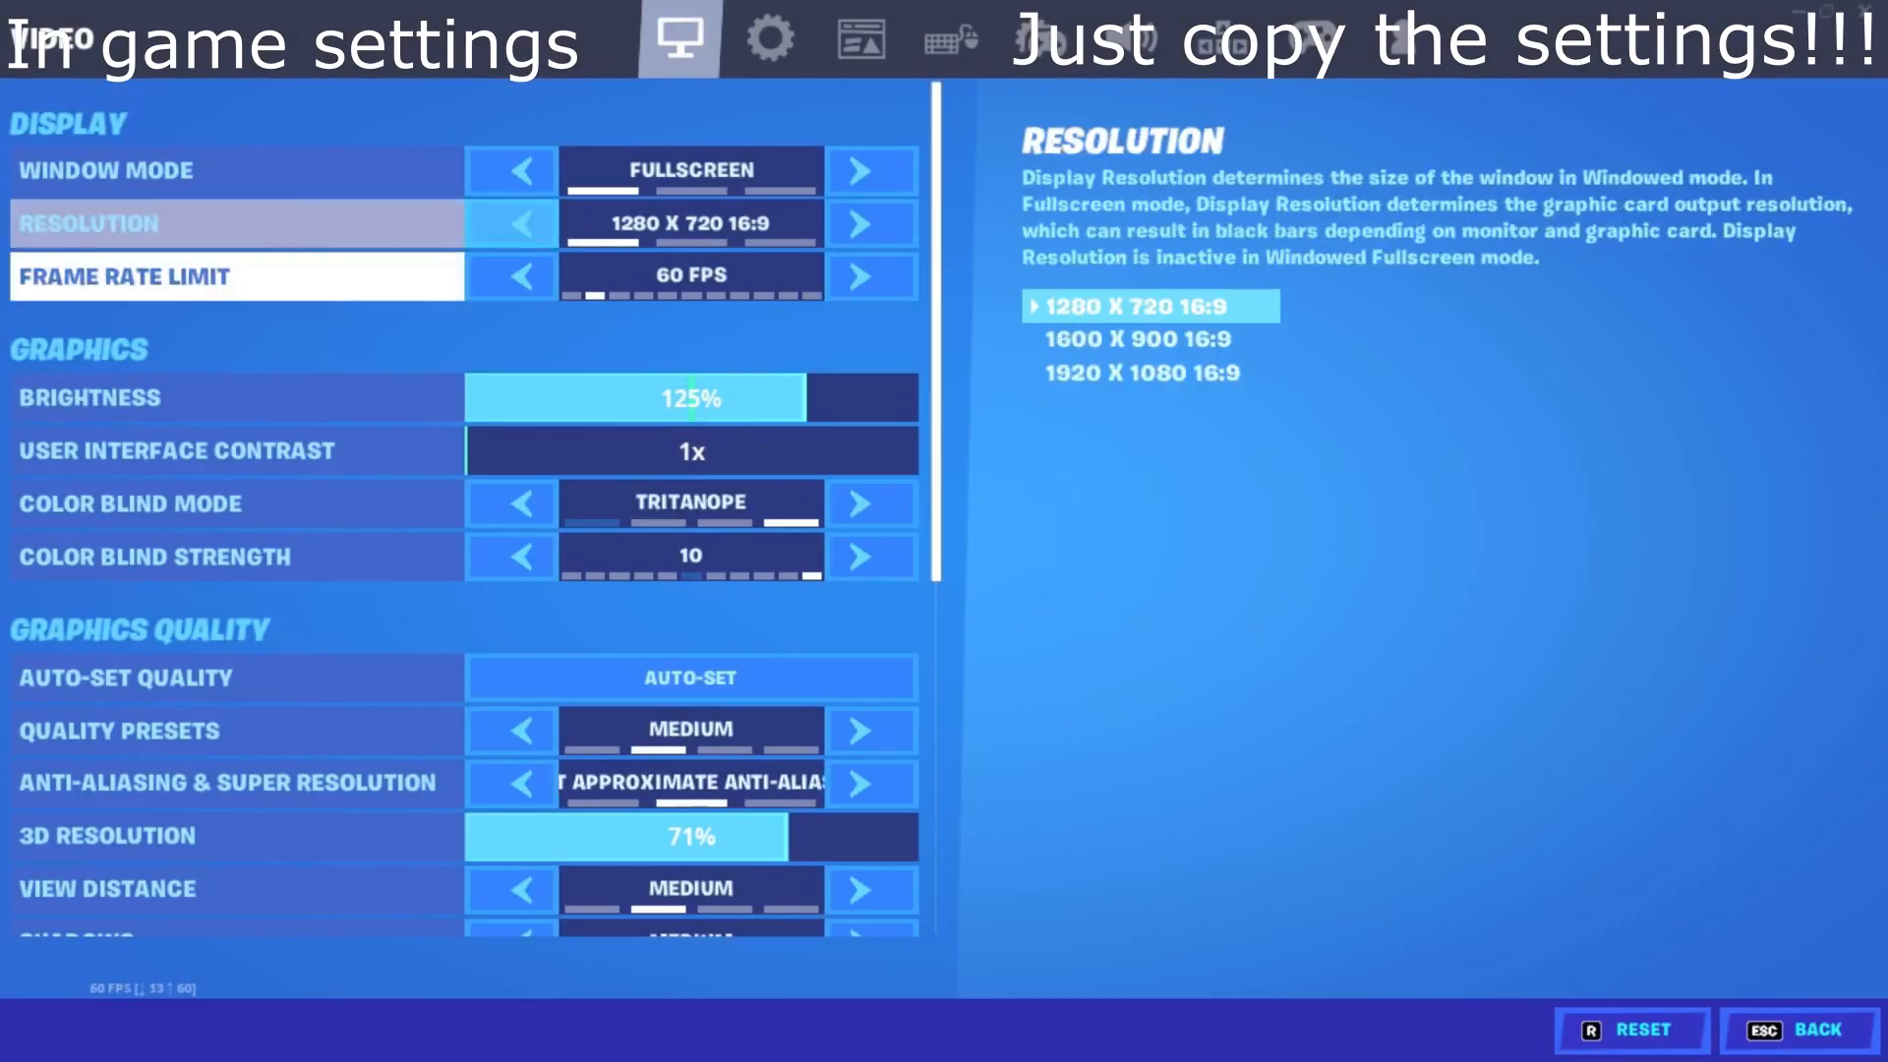
Set Shadows off, Textures, Effects and Post Processing Low, View Distance Far, 3D Resolution 100%.
key("Down")
key("Down")
key("Down")
key("Down")
key("Down")
key("Down")
key("Down")
key("Down")
key("Down")
key("Down")
key("Down")
key("Left")
key("Left")
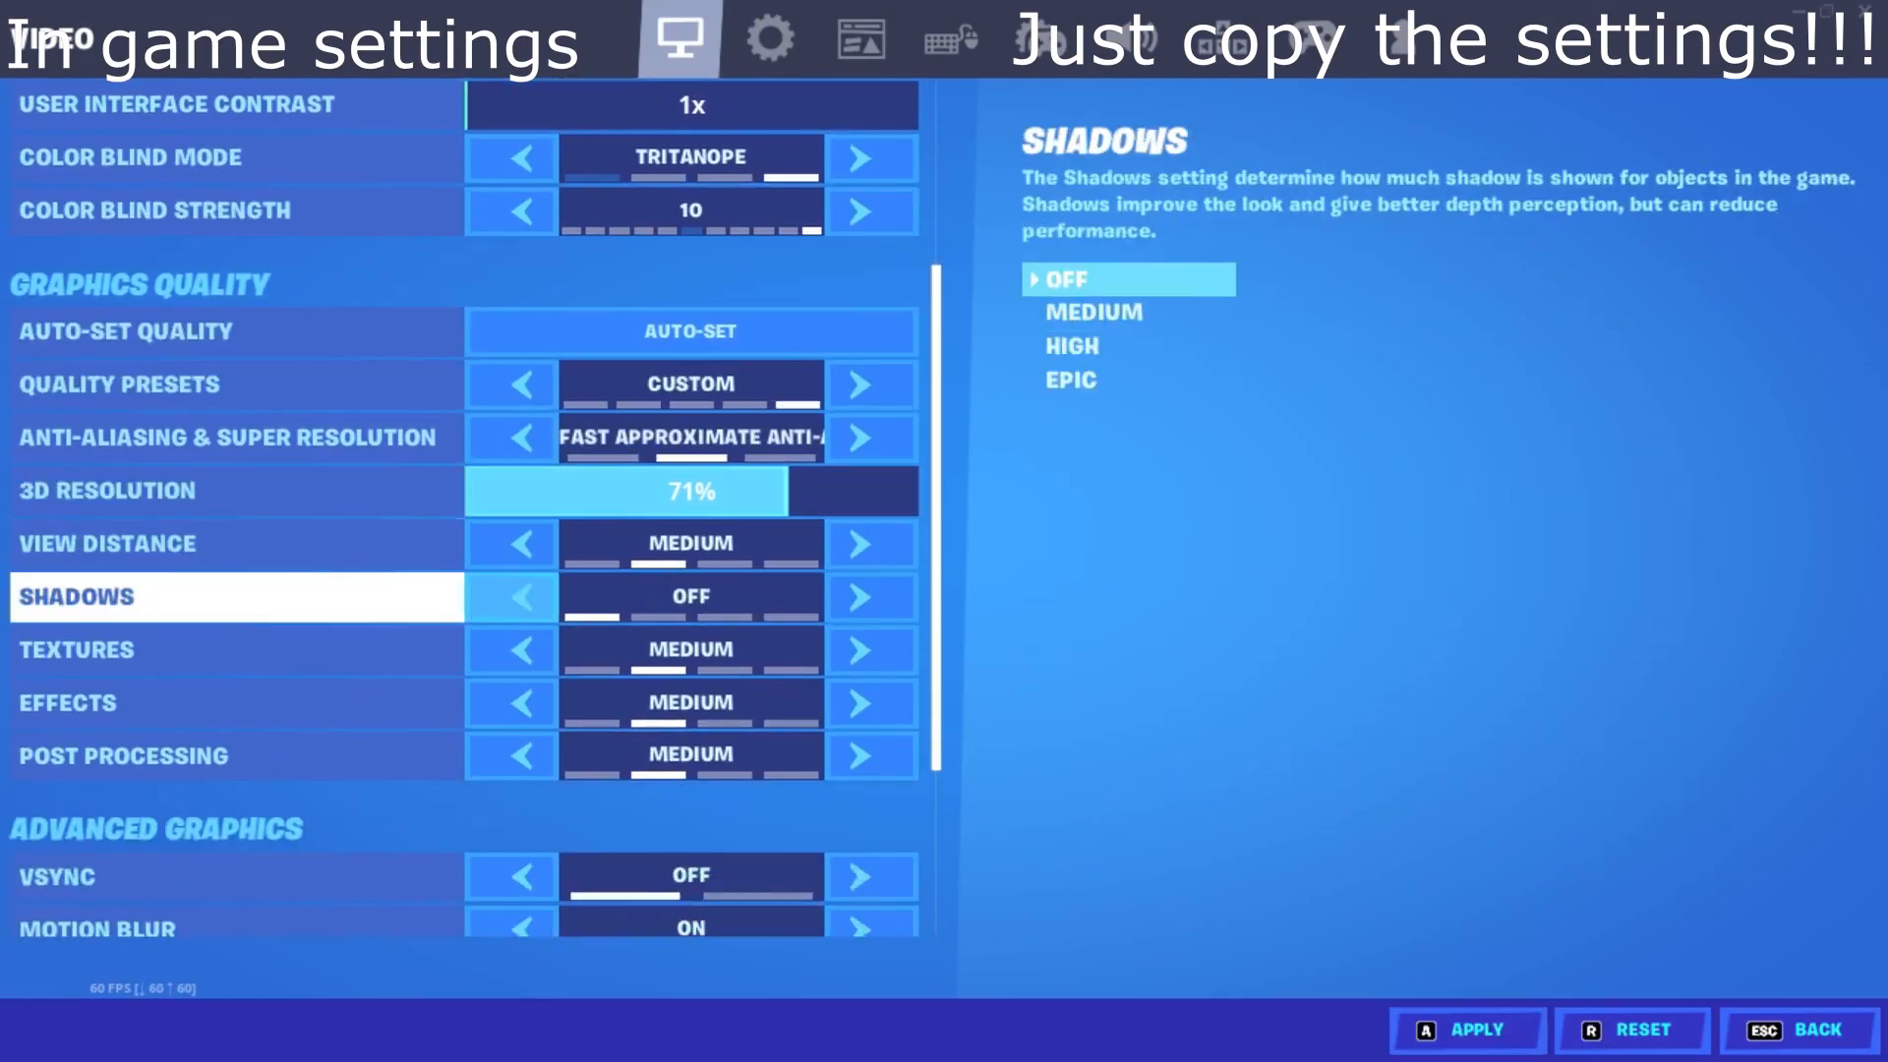
key("Down")
key("Left")
key("Left")
key("Down")
key("Left")
key("Down")
key("Left")
key("Up")
key("Up")
key("Up")
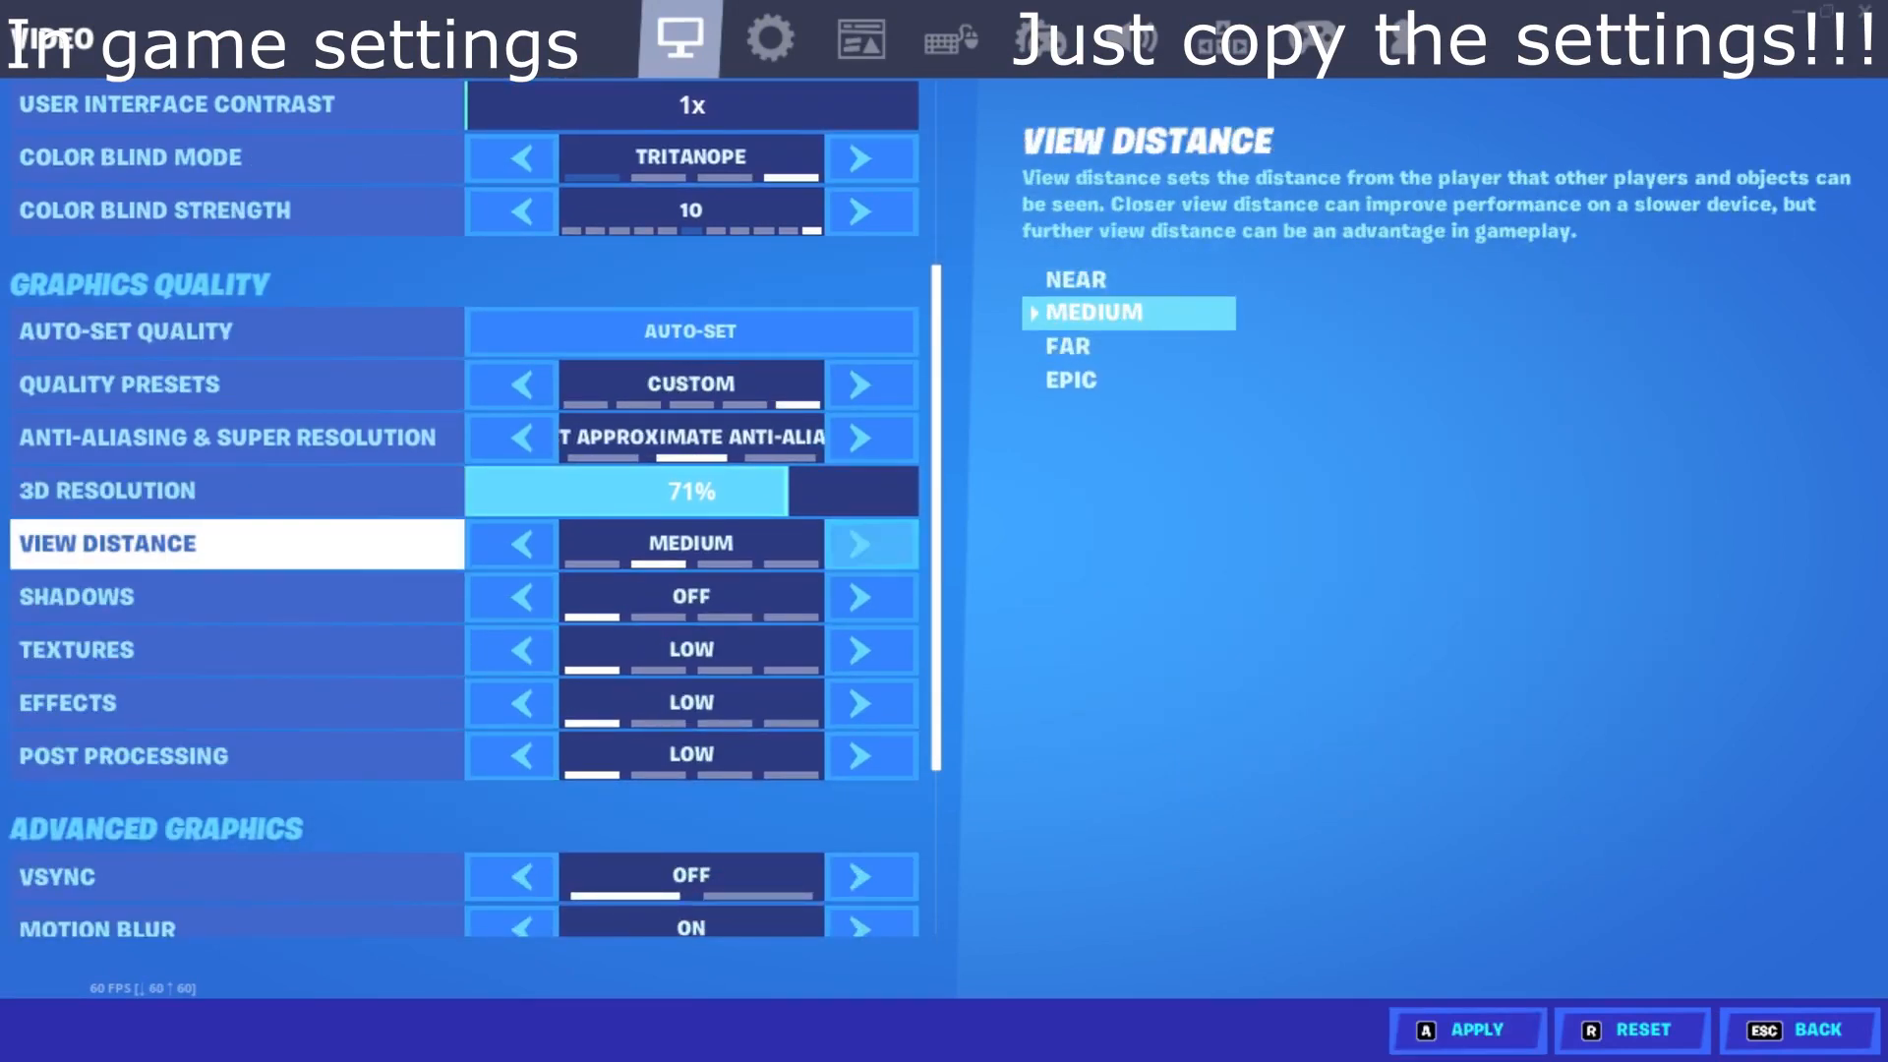
key("Right")
key("Up")
key("Right")
key("Right")
key("Right")
key("Down")
key("Down")
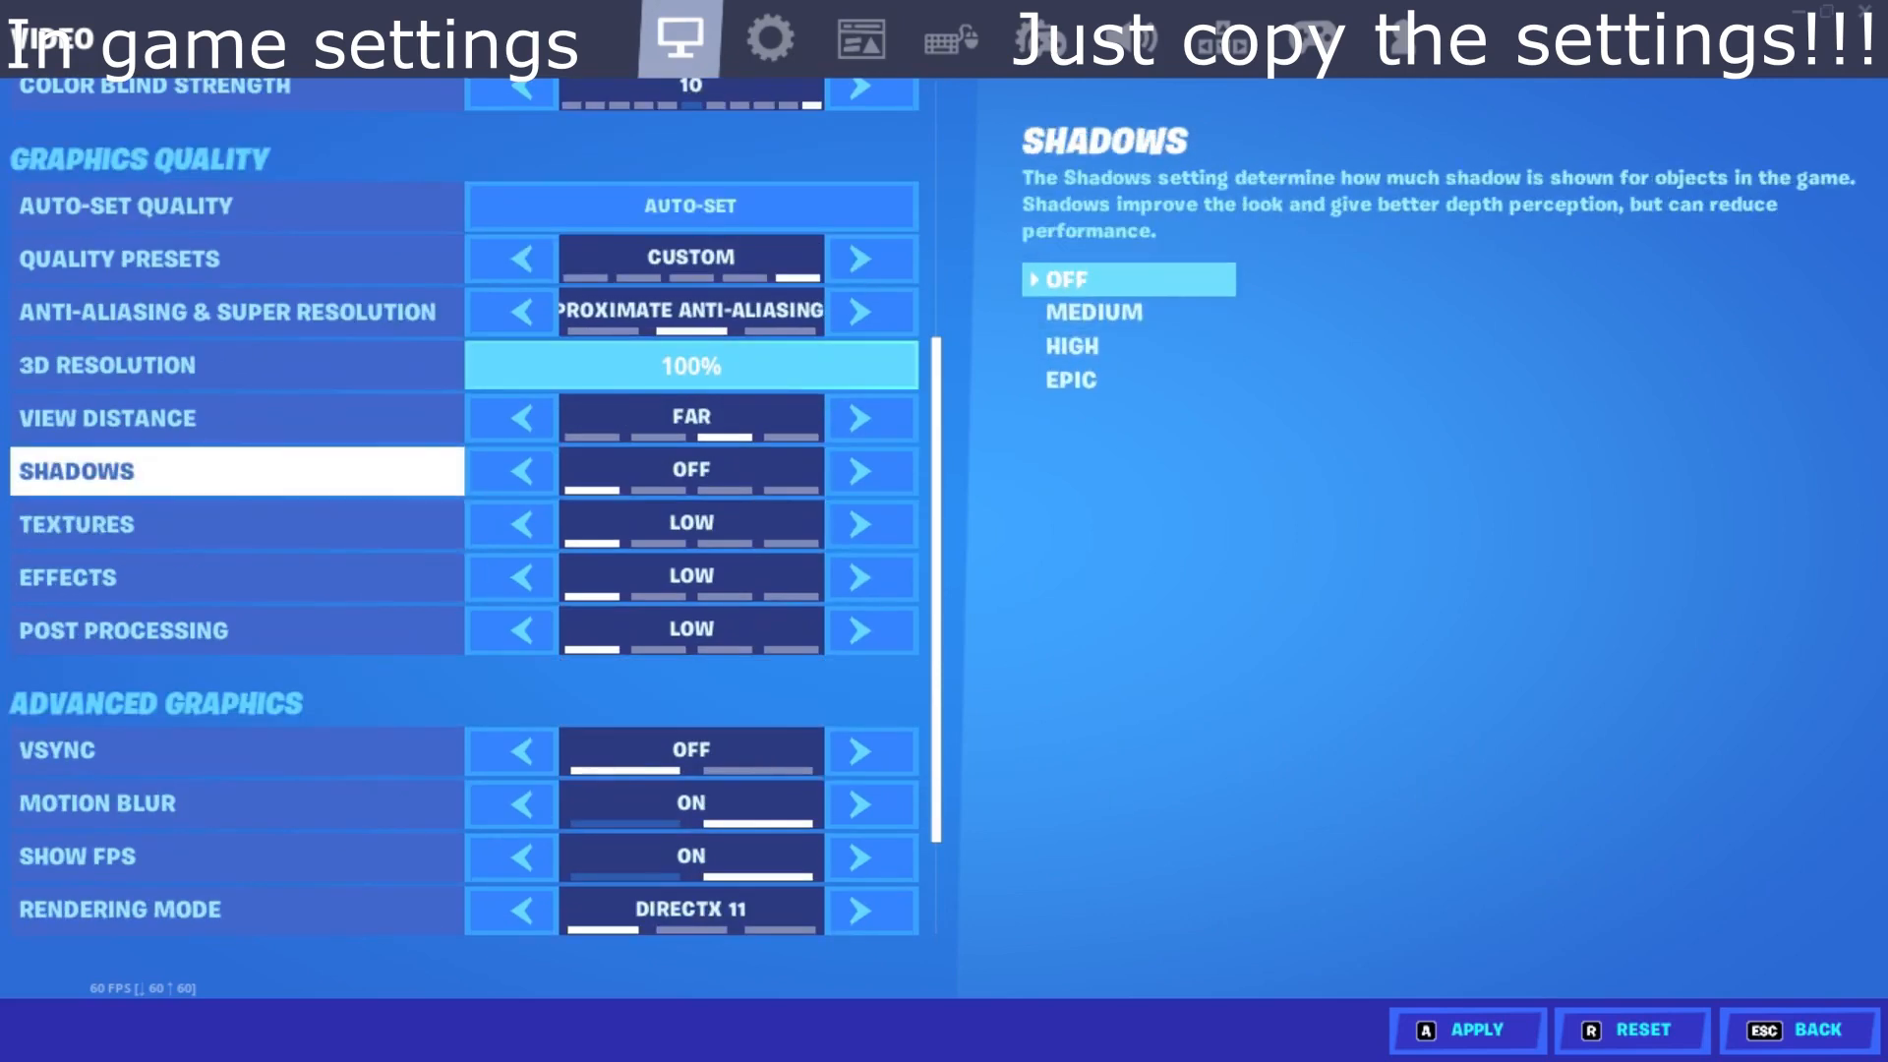
Turn Anti-Aliasing off and move down to the advanced graphics settings at VSync.
key("Down")
key("Up")
key("Up")
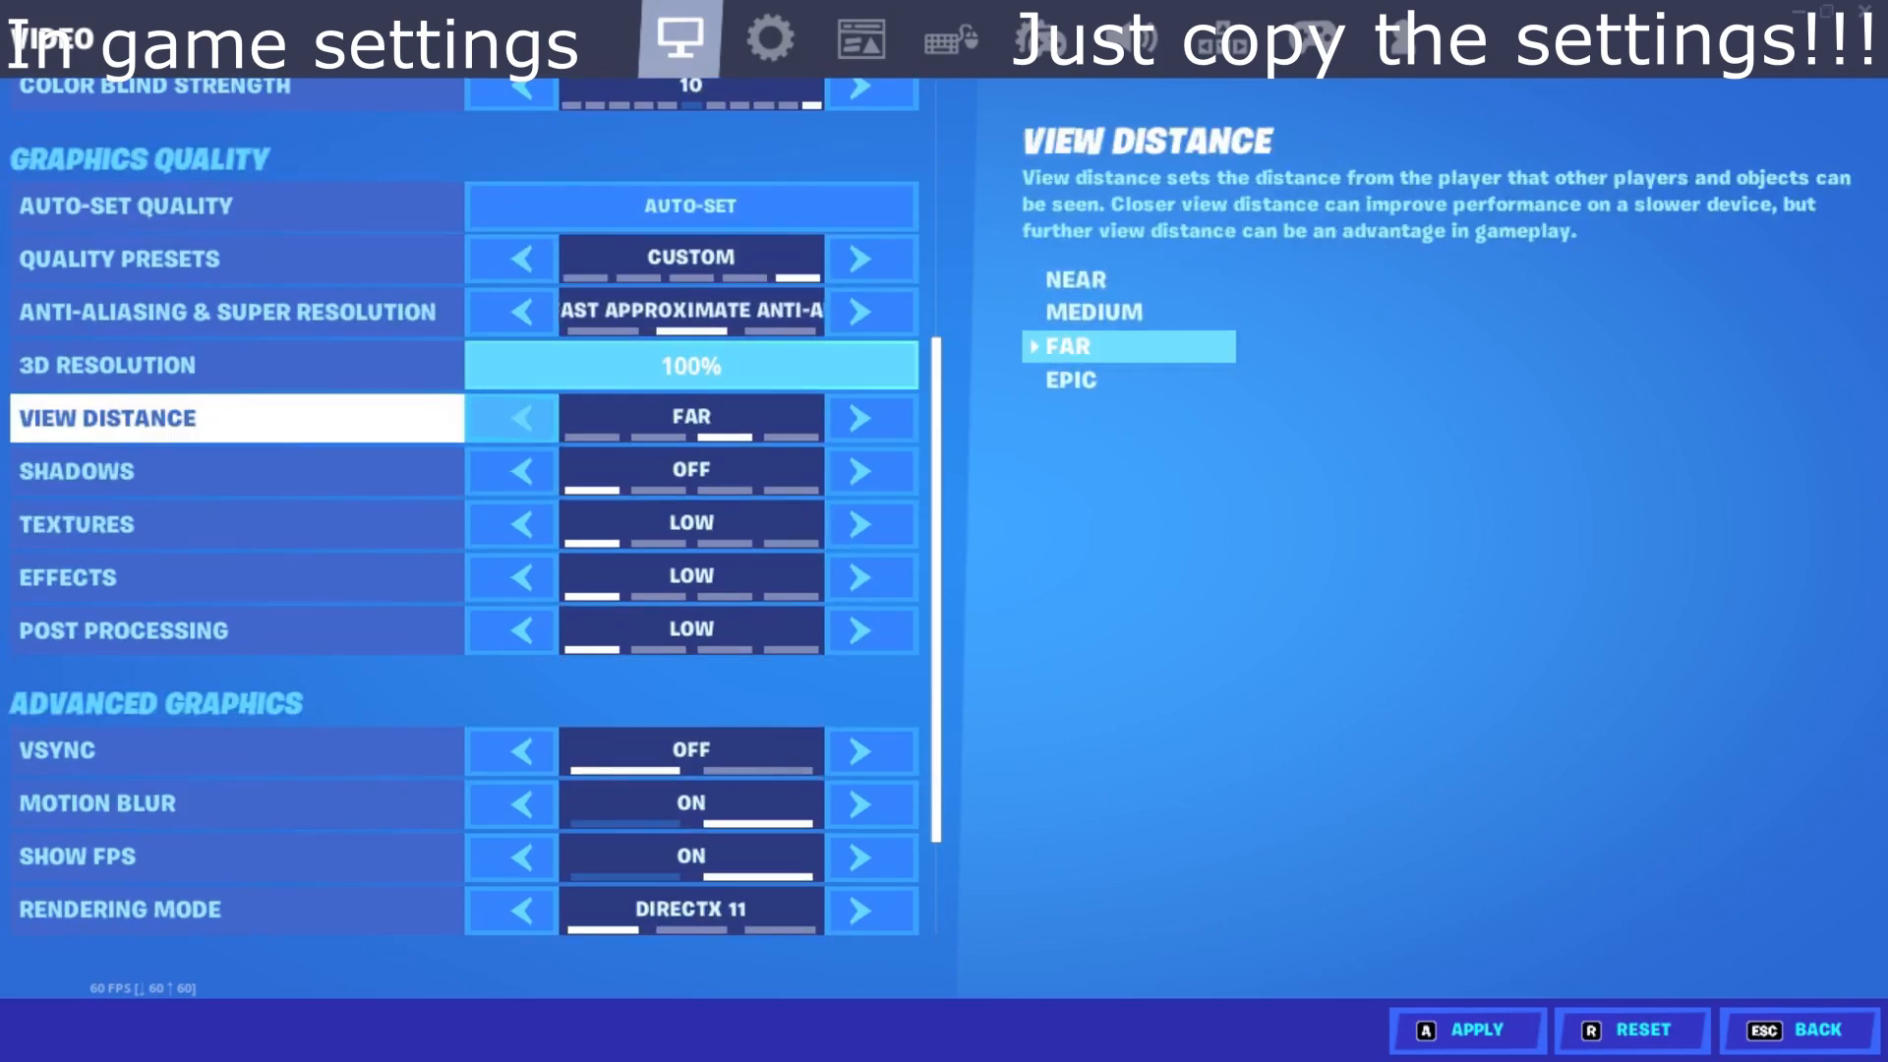
scroll(473, 517, "up", 1)
key("Down")
key("Down")
key("Up")
key("Up")
key("Up")
key("Up")
key("Left")
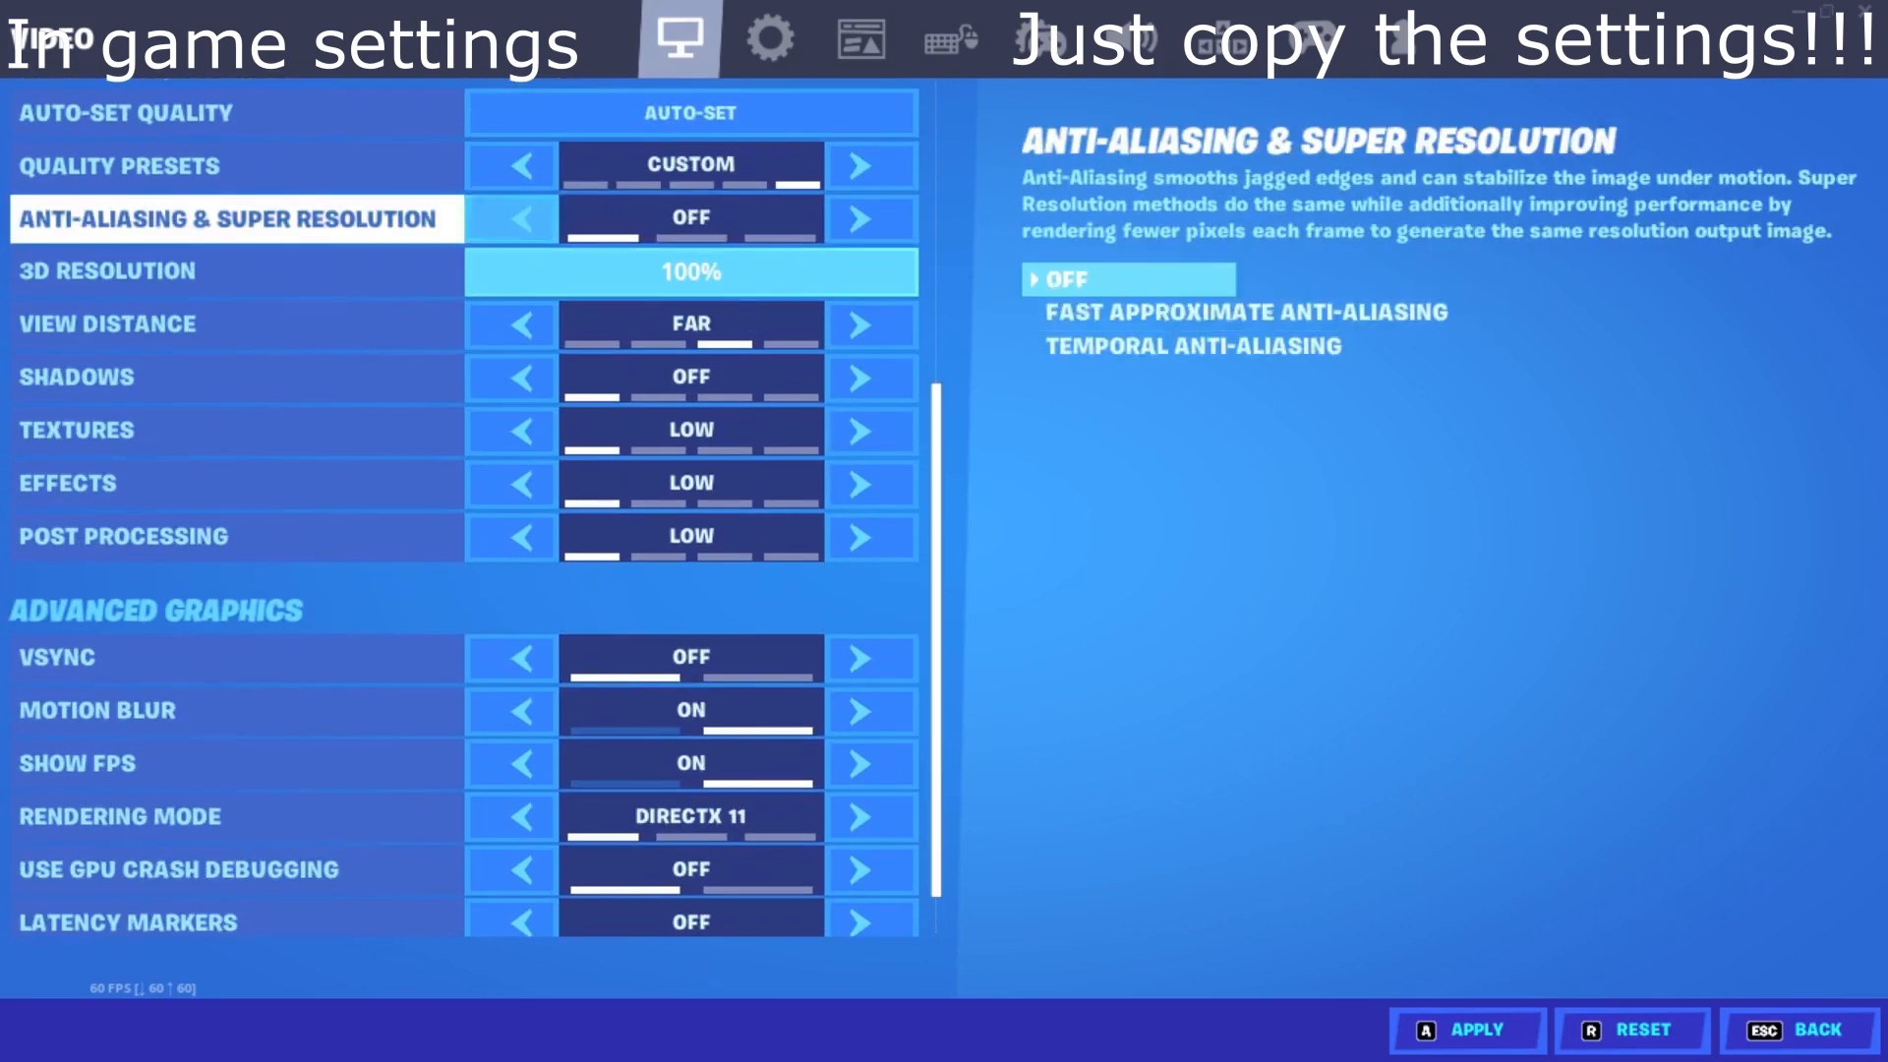
key("Down")
key("Up")
key("Down")
key("Down")
key("Down")
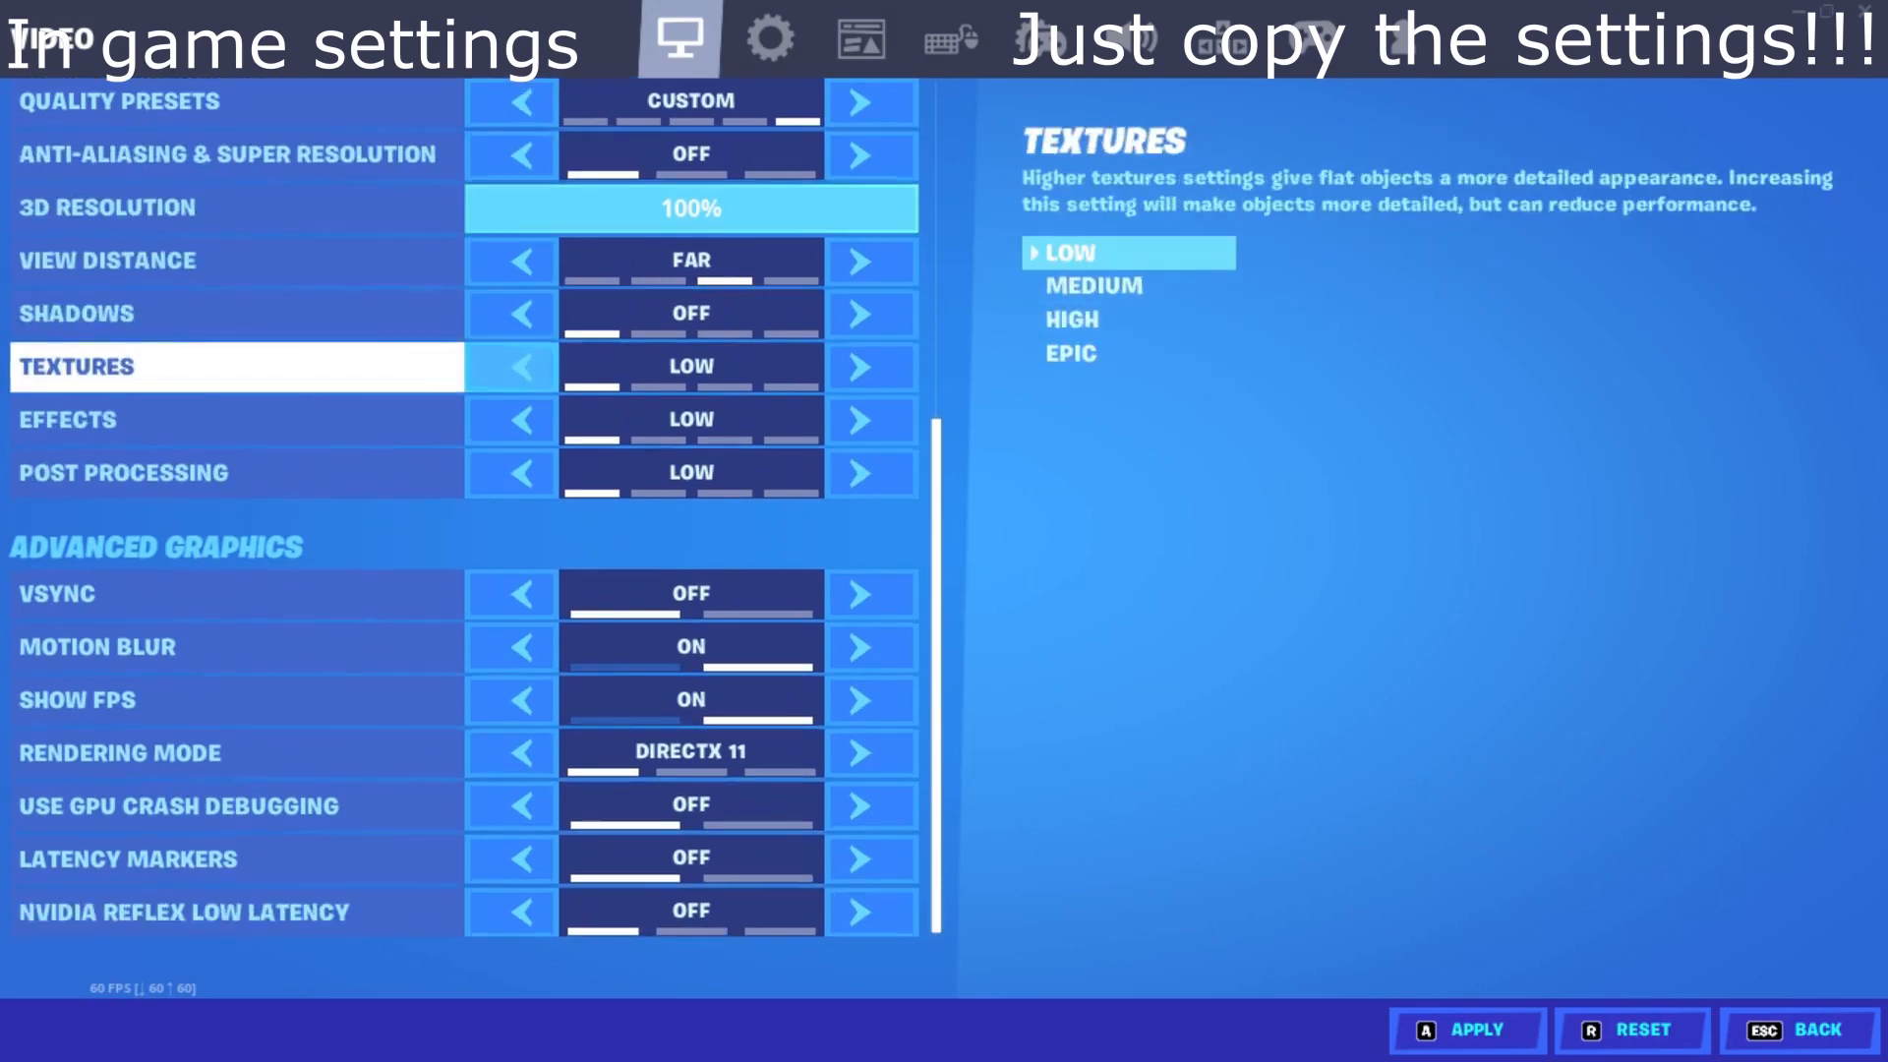
key("Down")
key("Down")
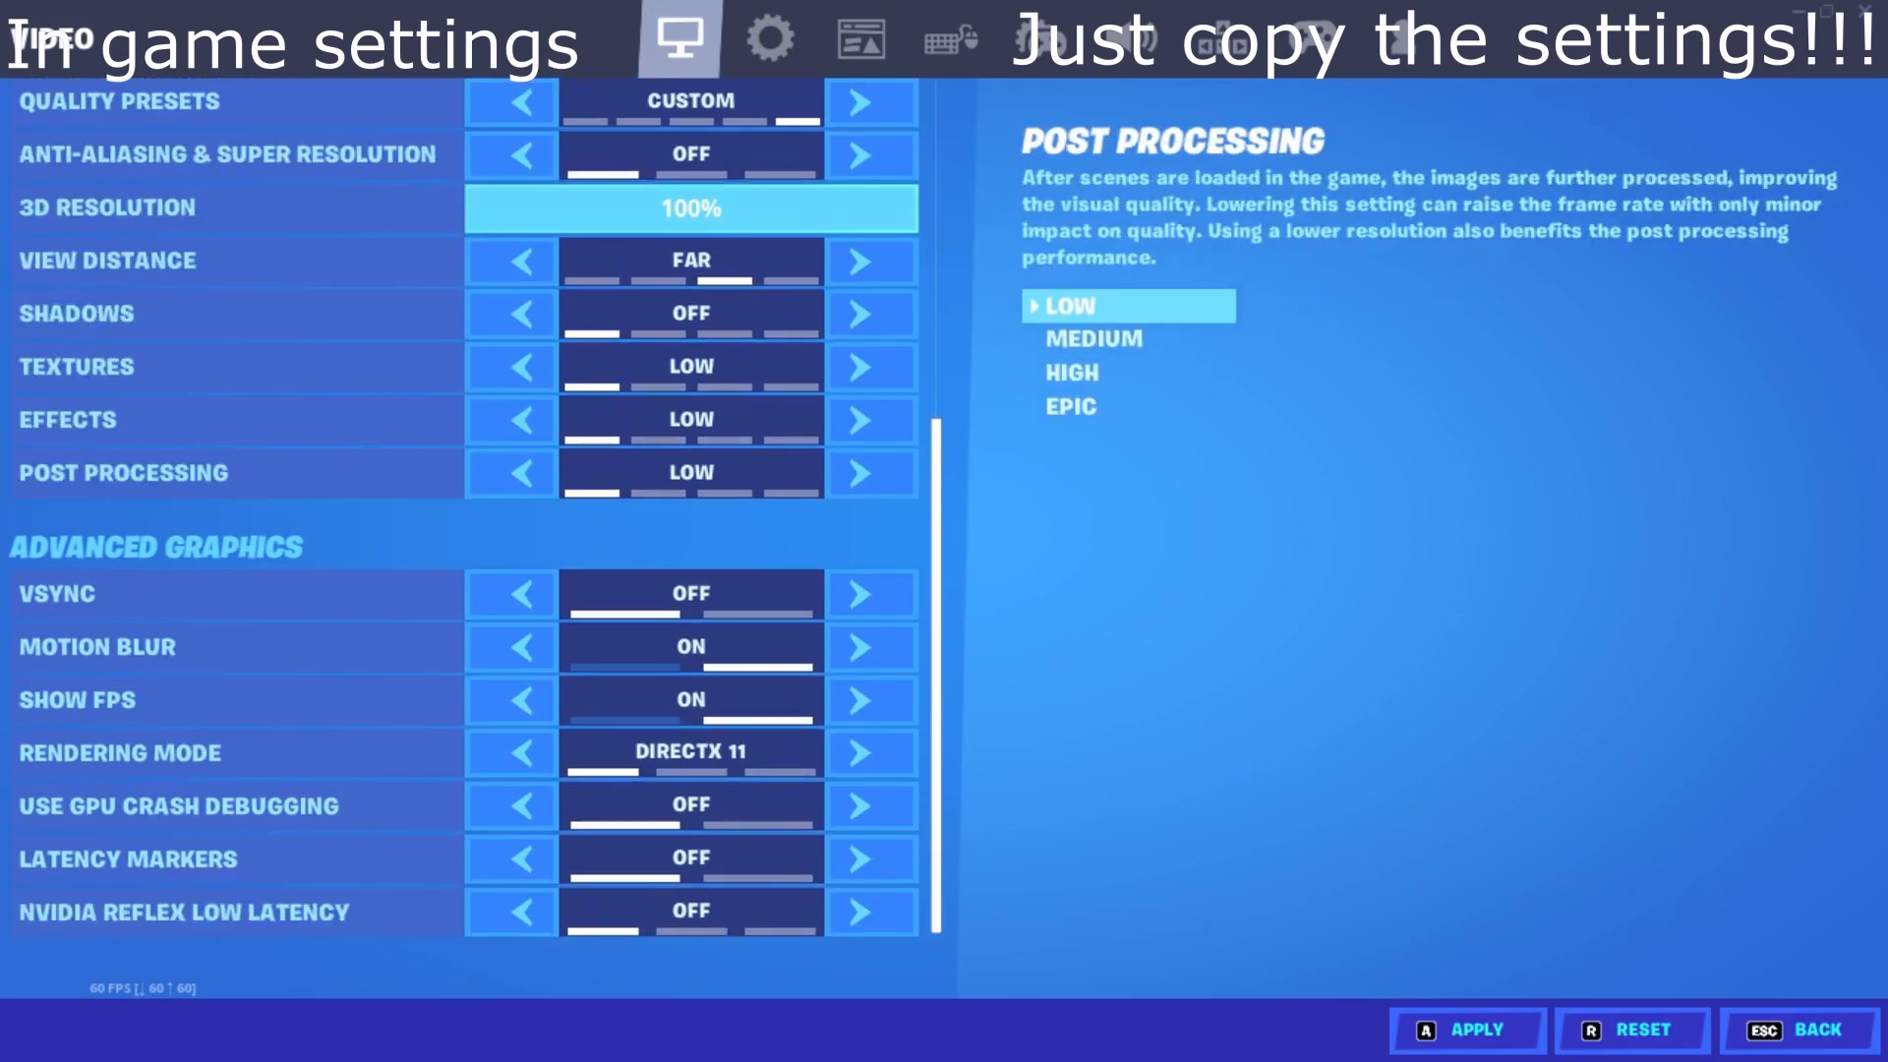
key("Down")
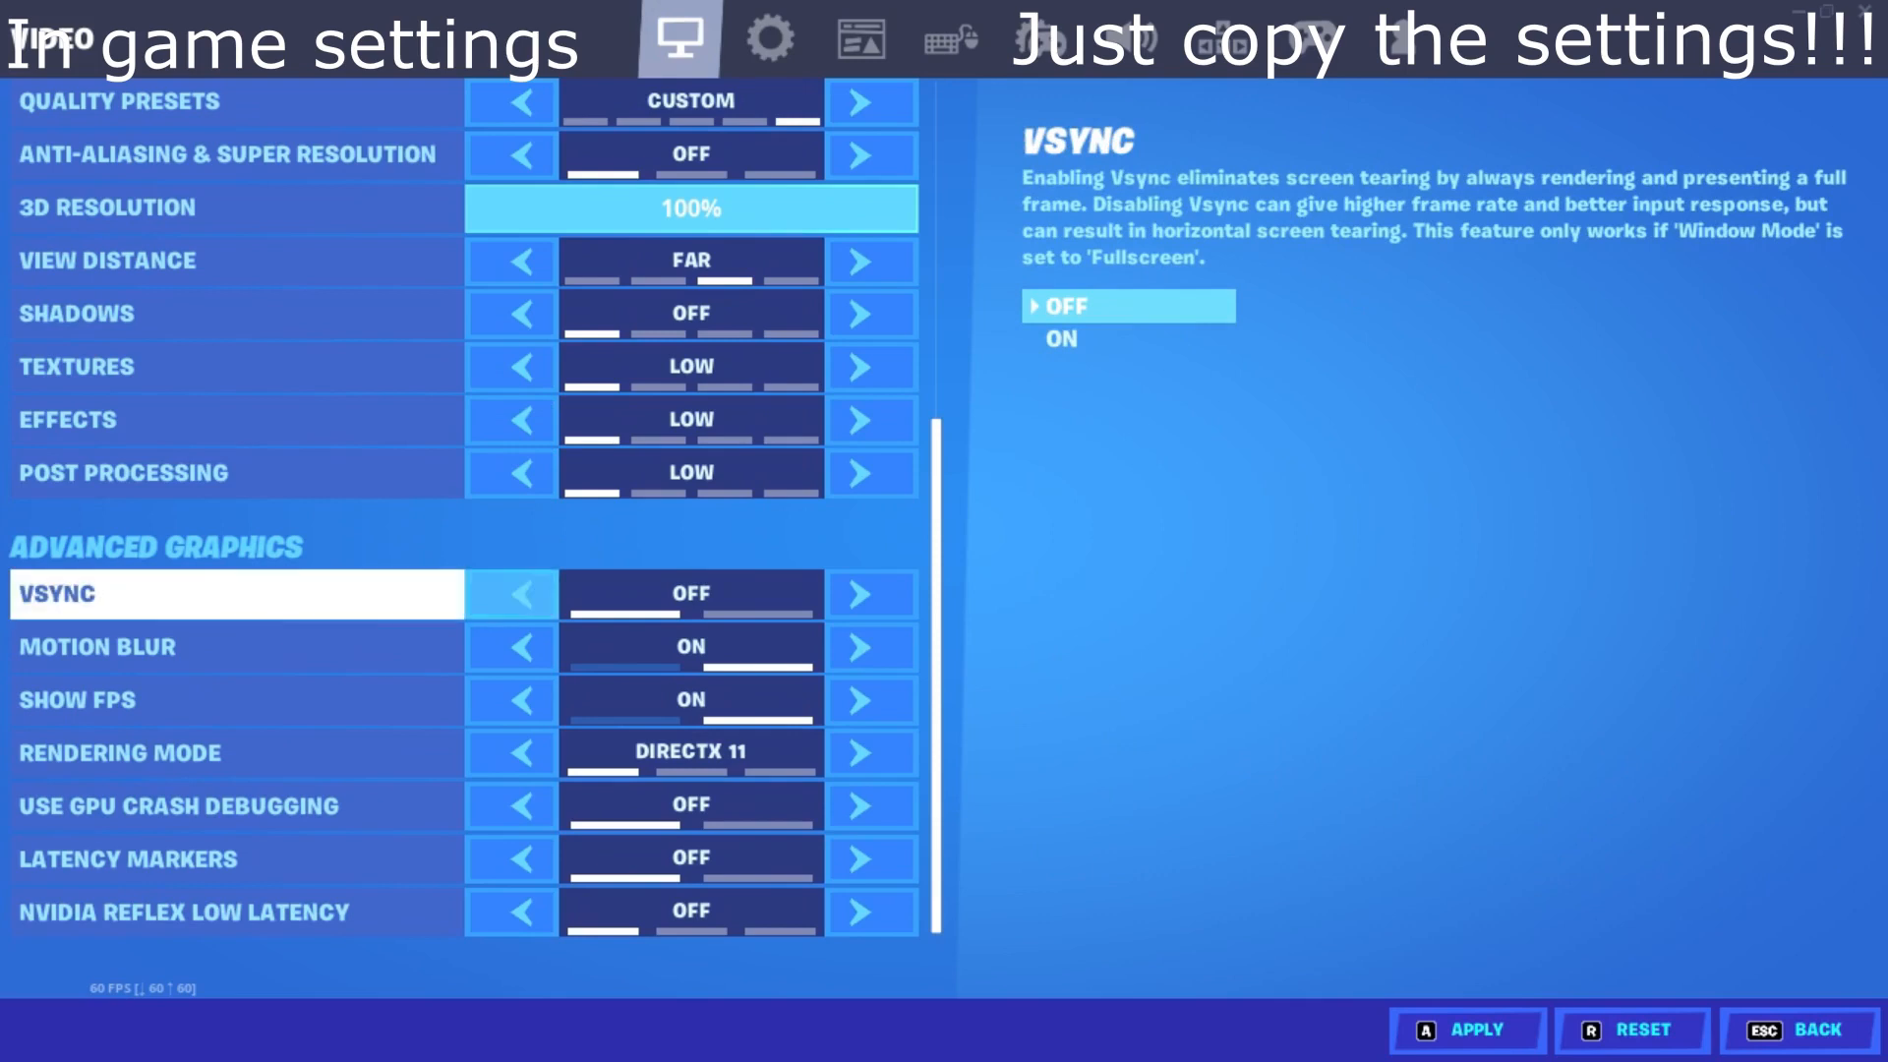
key("Down")
key("Down")
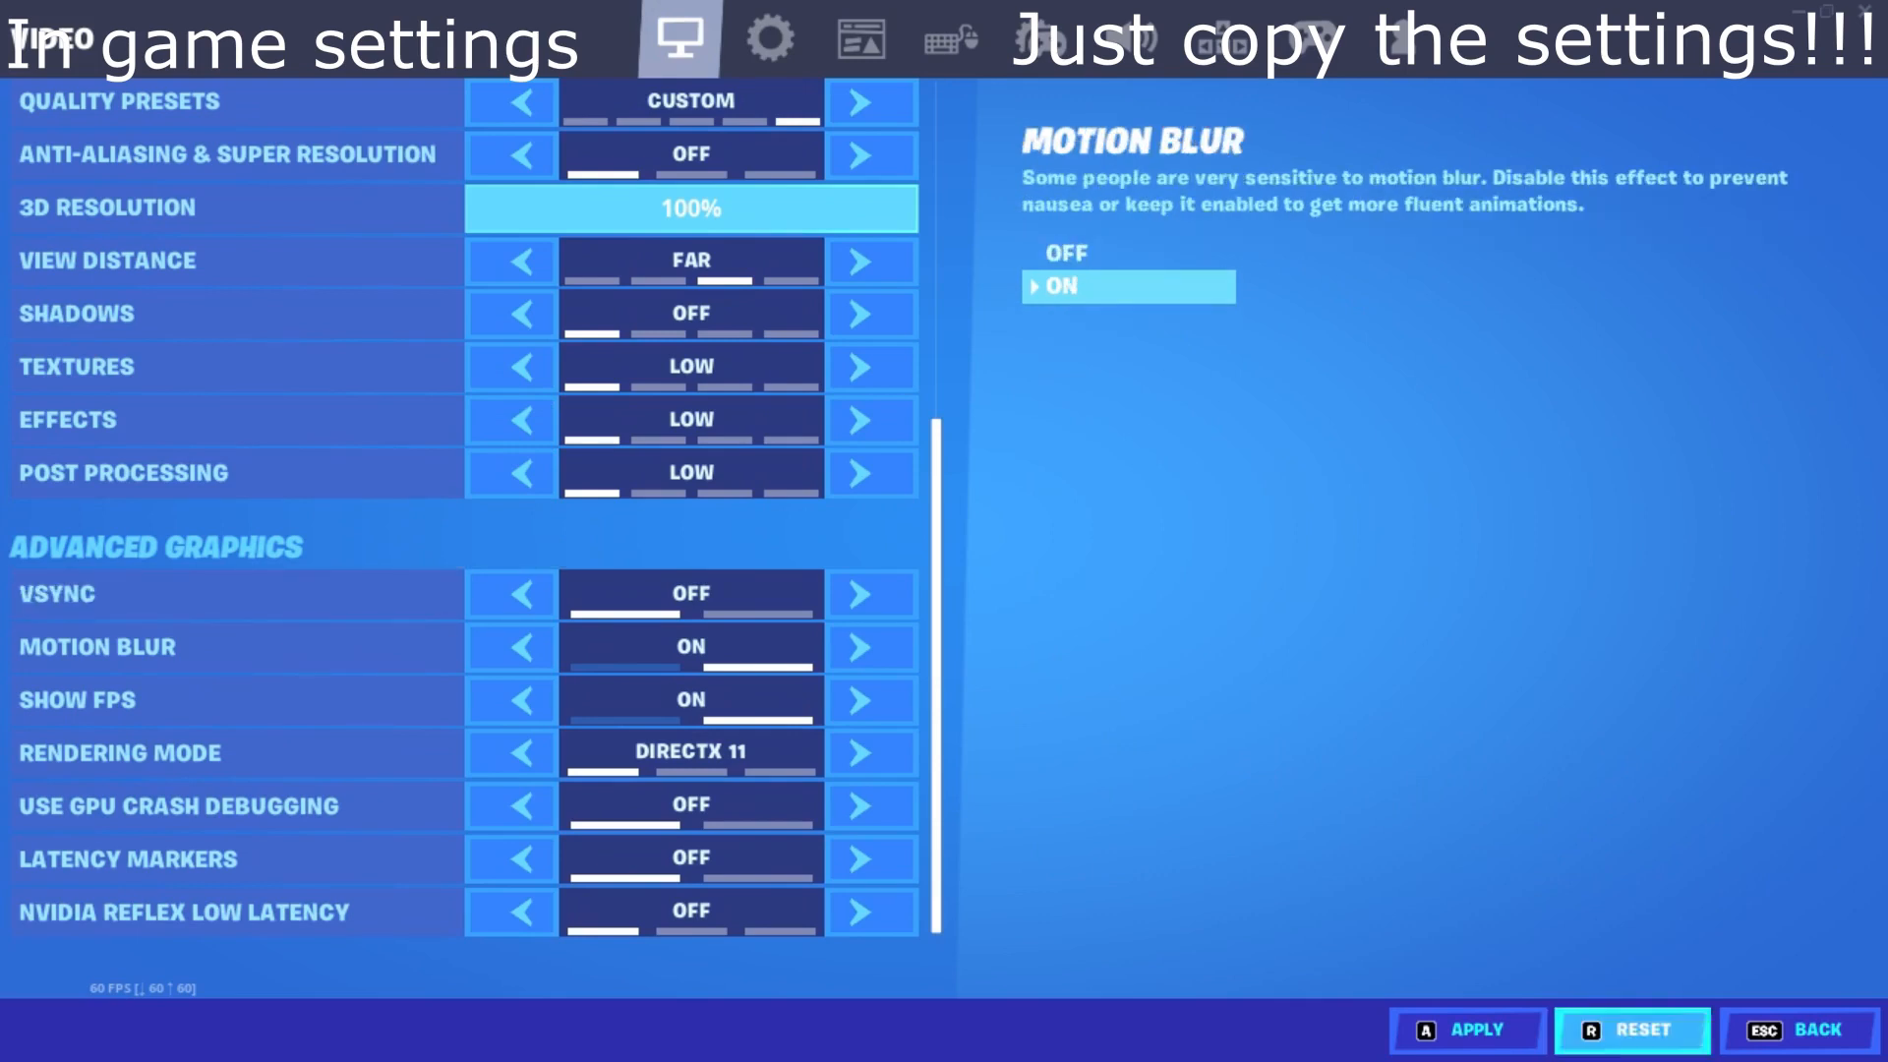
Turn Motion Blur off, set Rendering Mode to Performance (Beta), and apply the video settings.
key("Left")
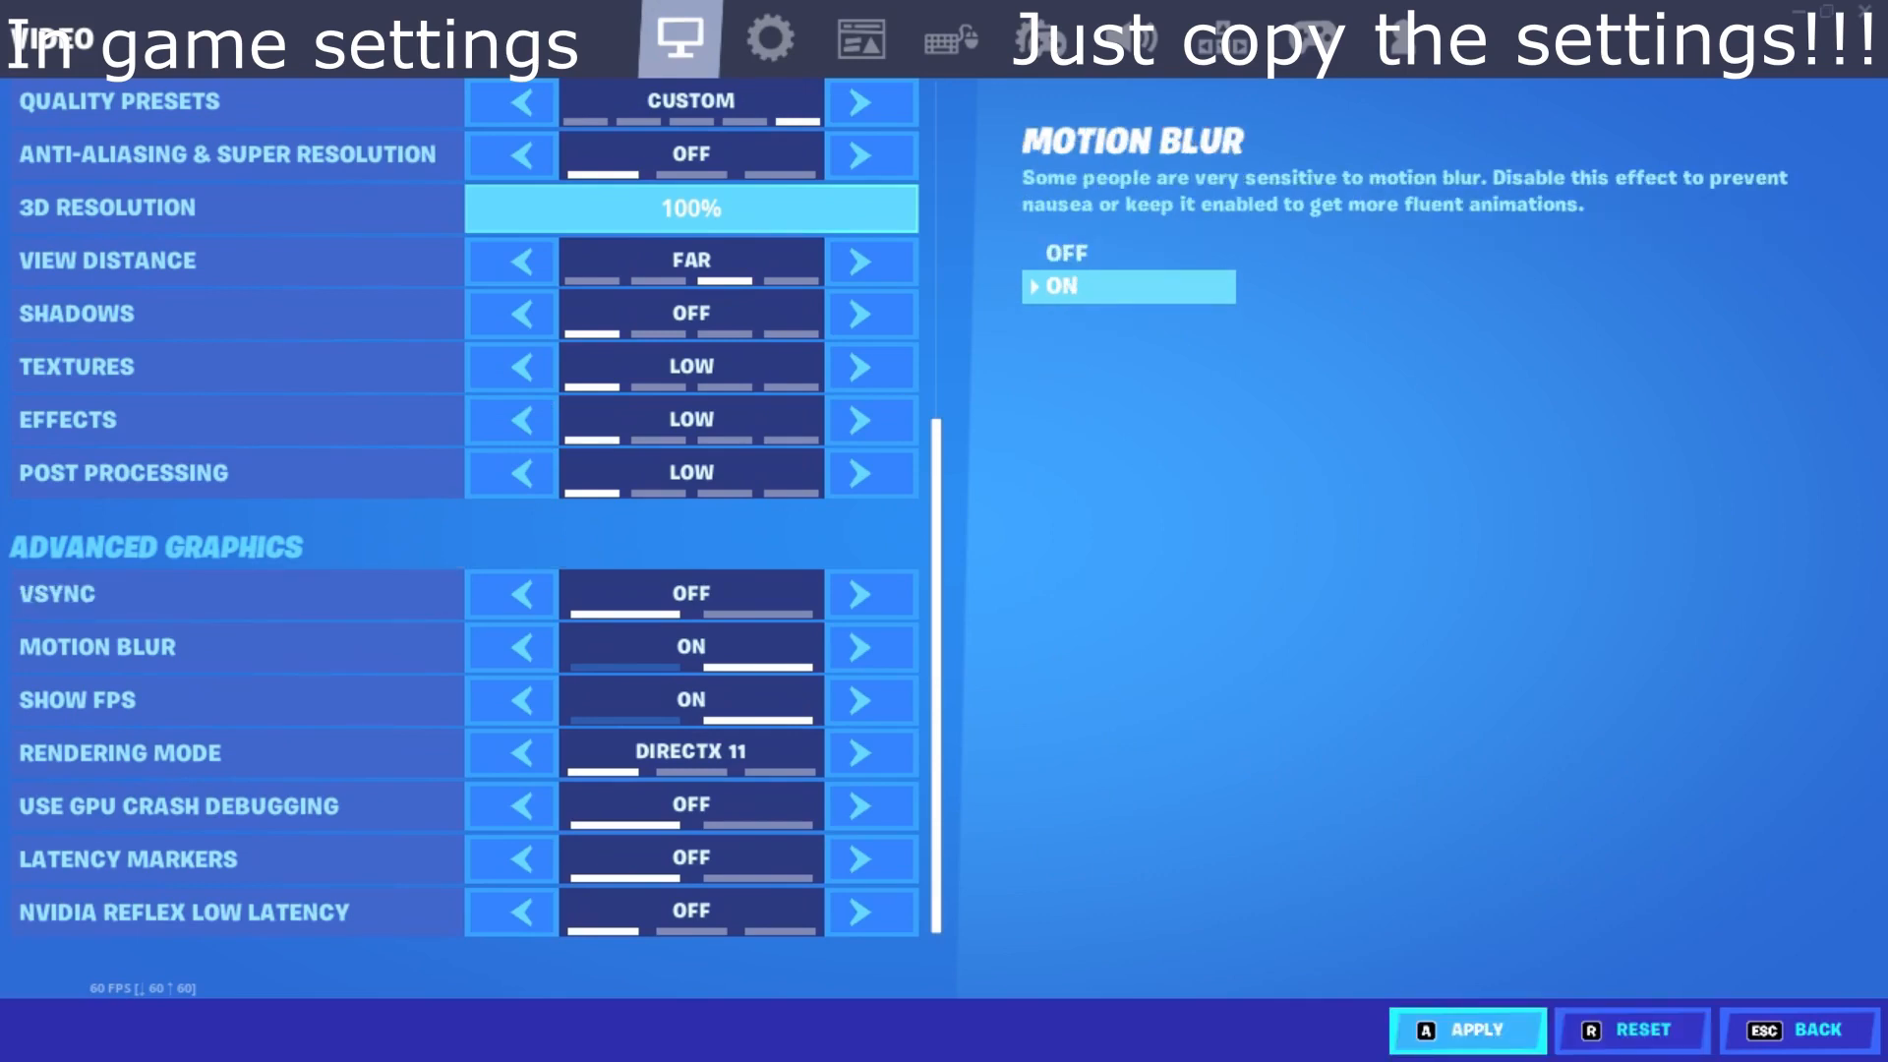
key("Up")
key("Up")
key("Down")
key("Down")
key("Down")
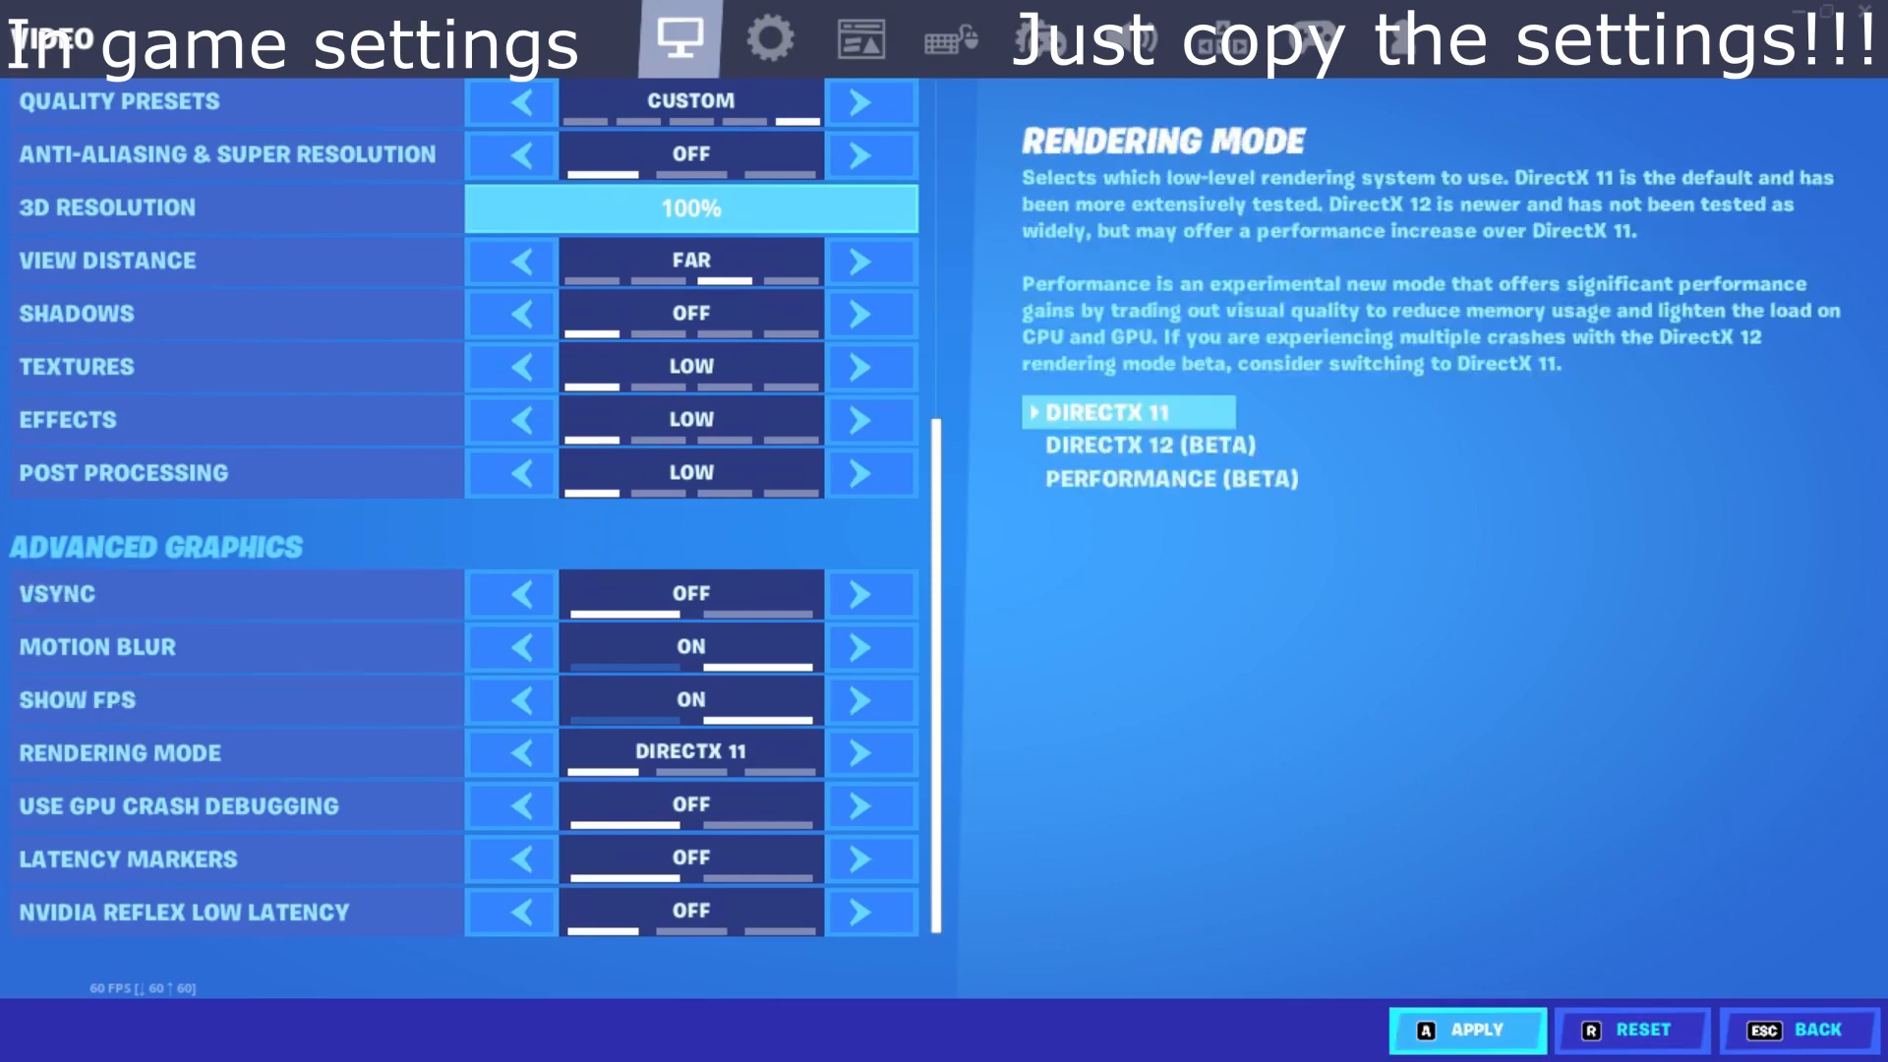
key("Up")
key("Up")
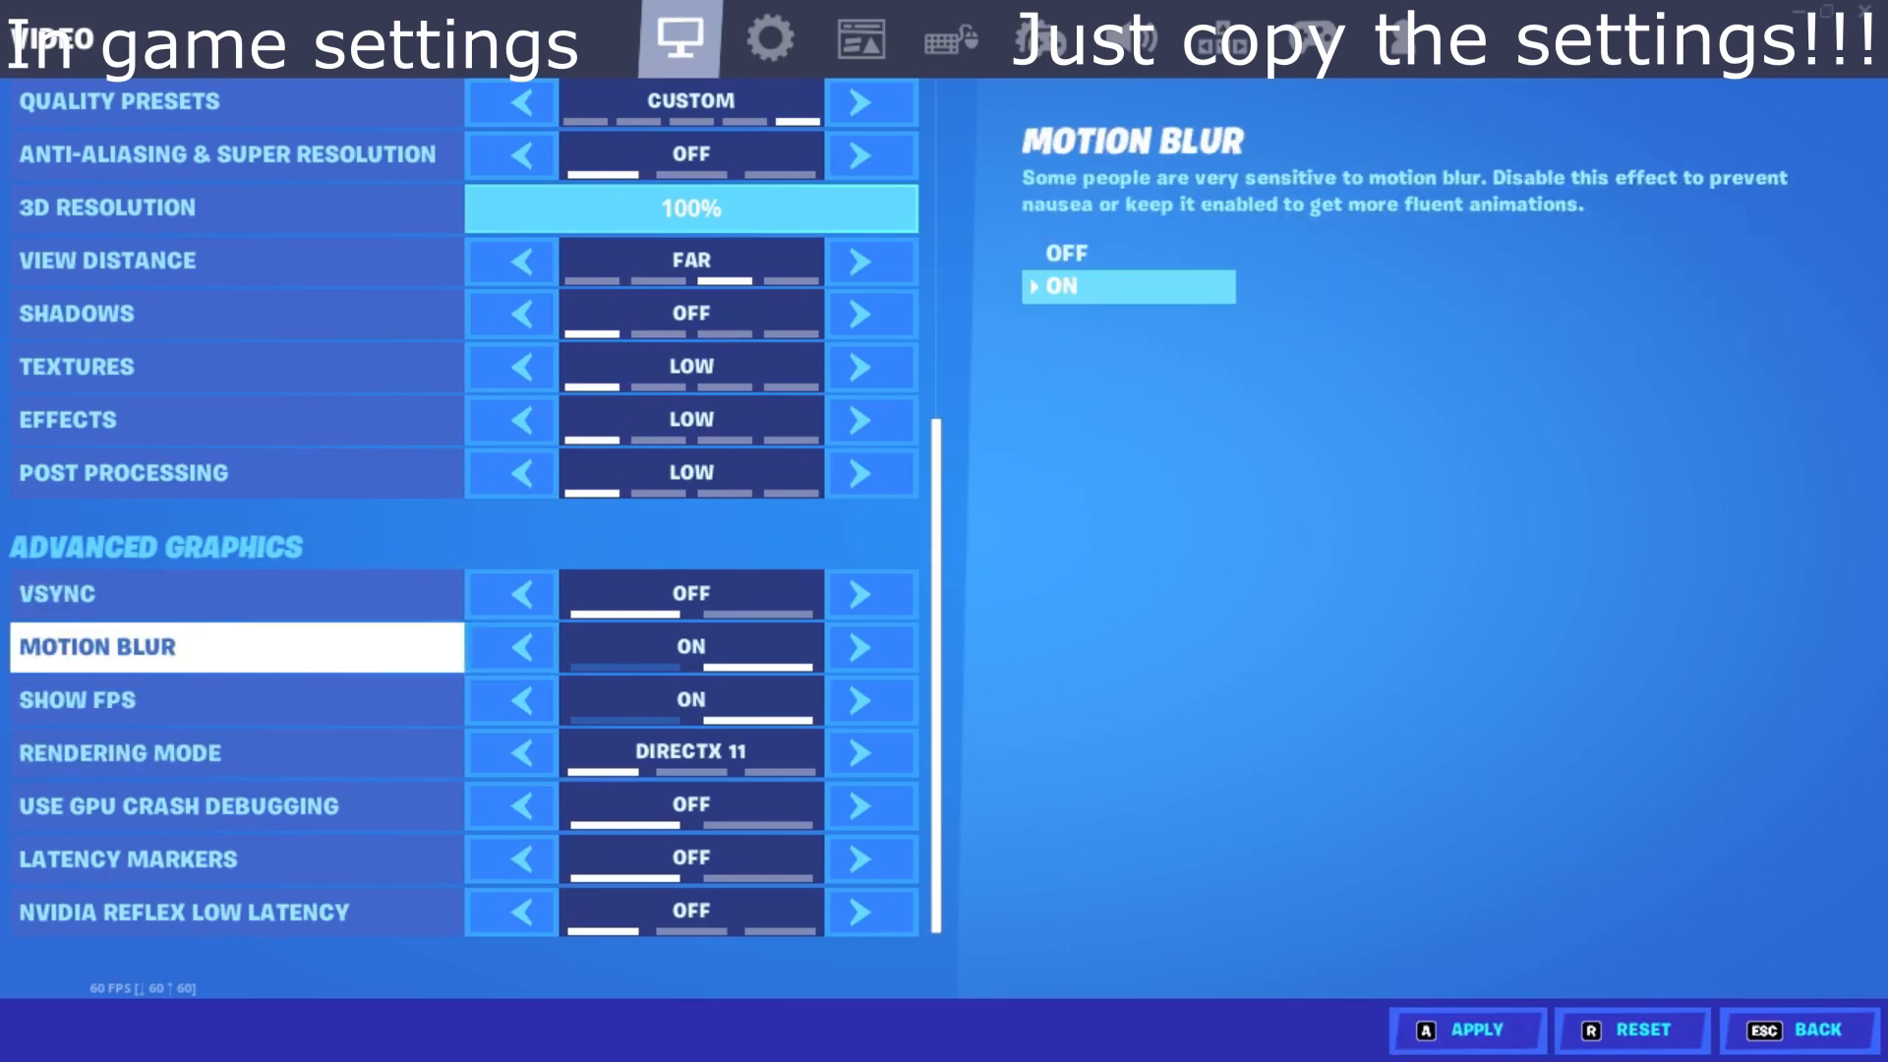
key("Up")
key("Left")
key("Down")
key("Down")
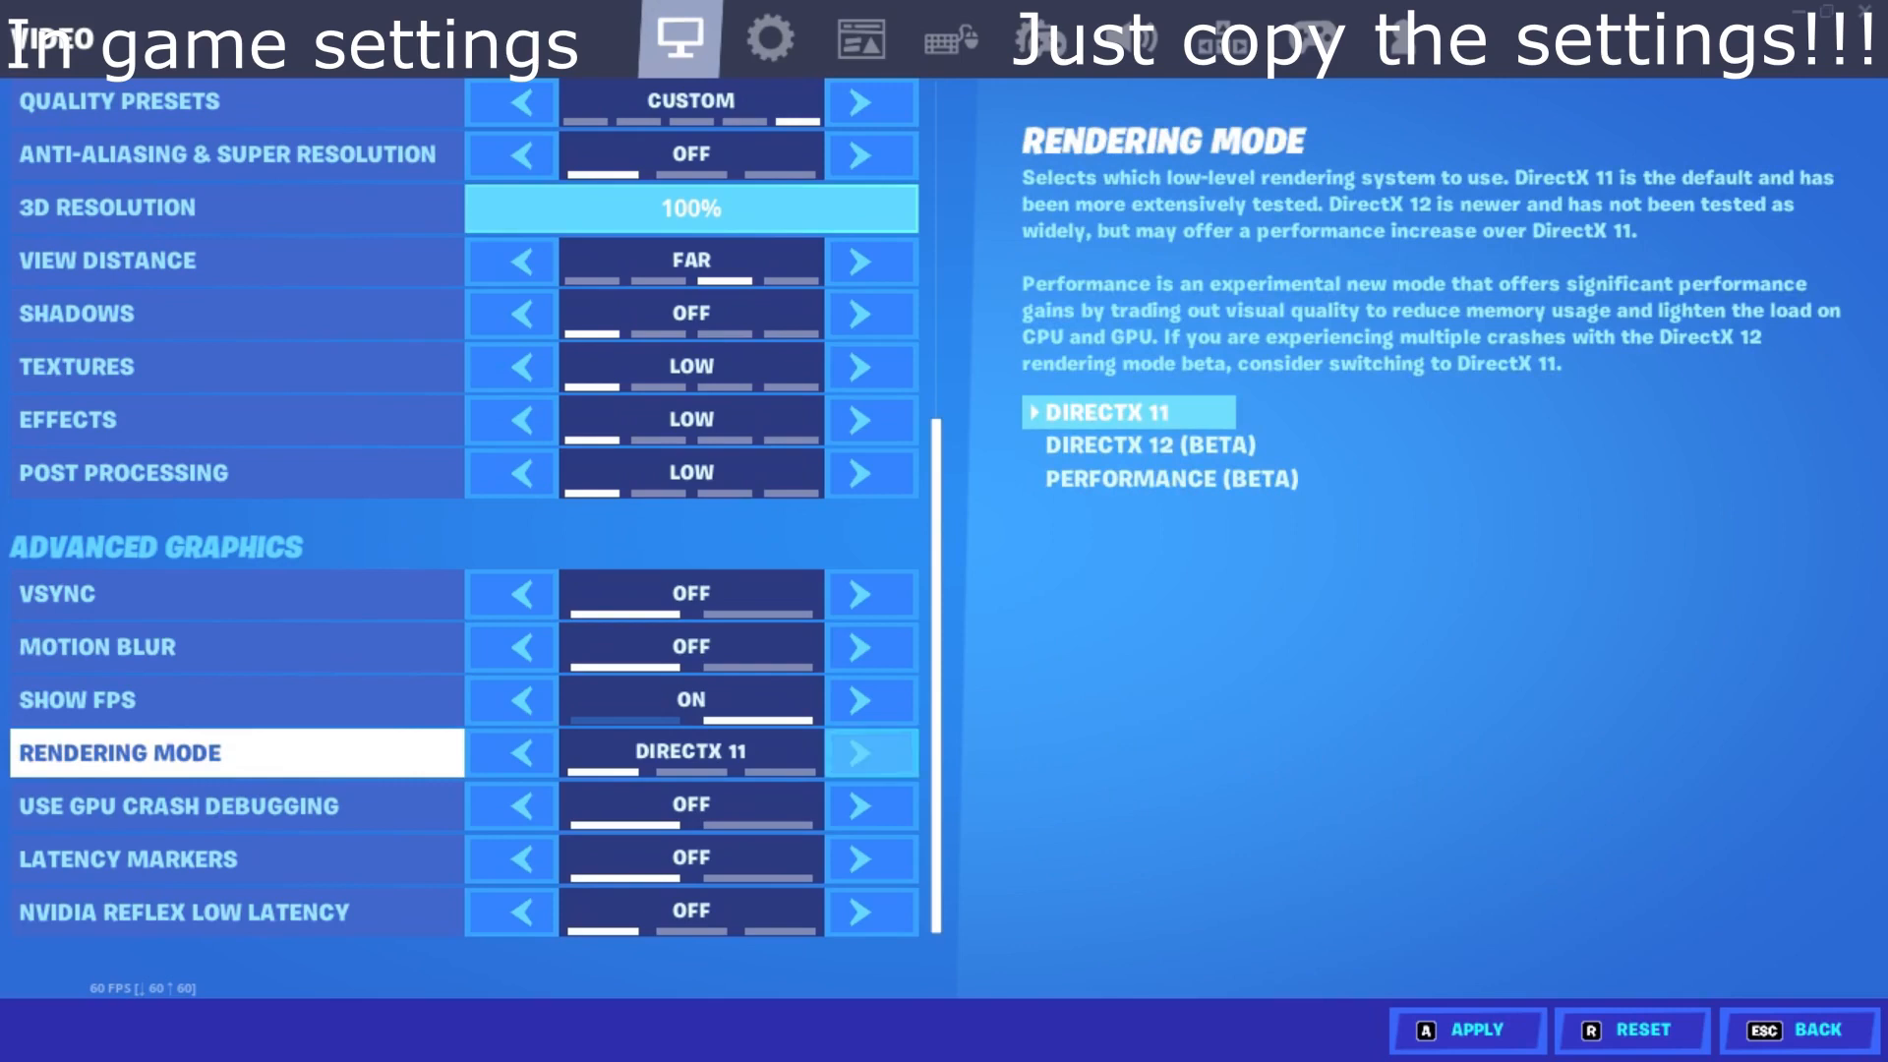
key("Right")
key("Right")
key("Down")
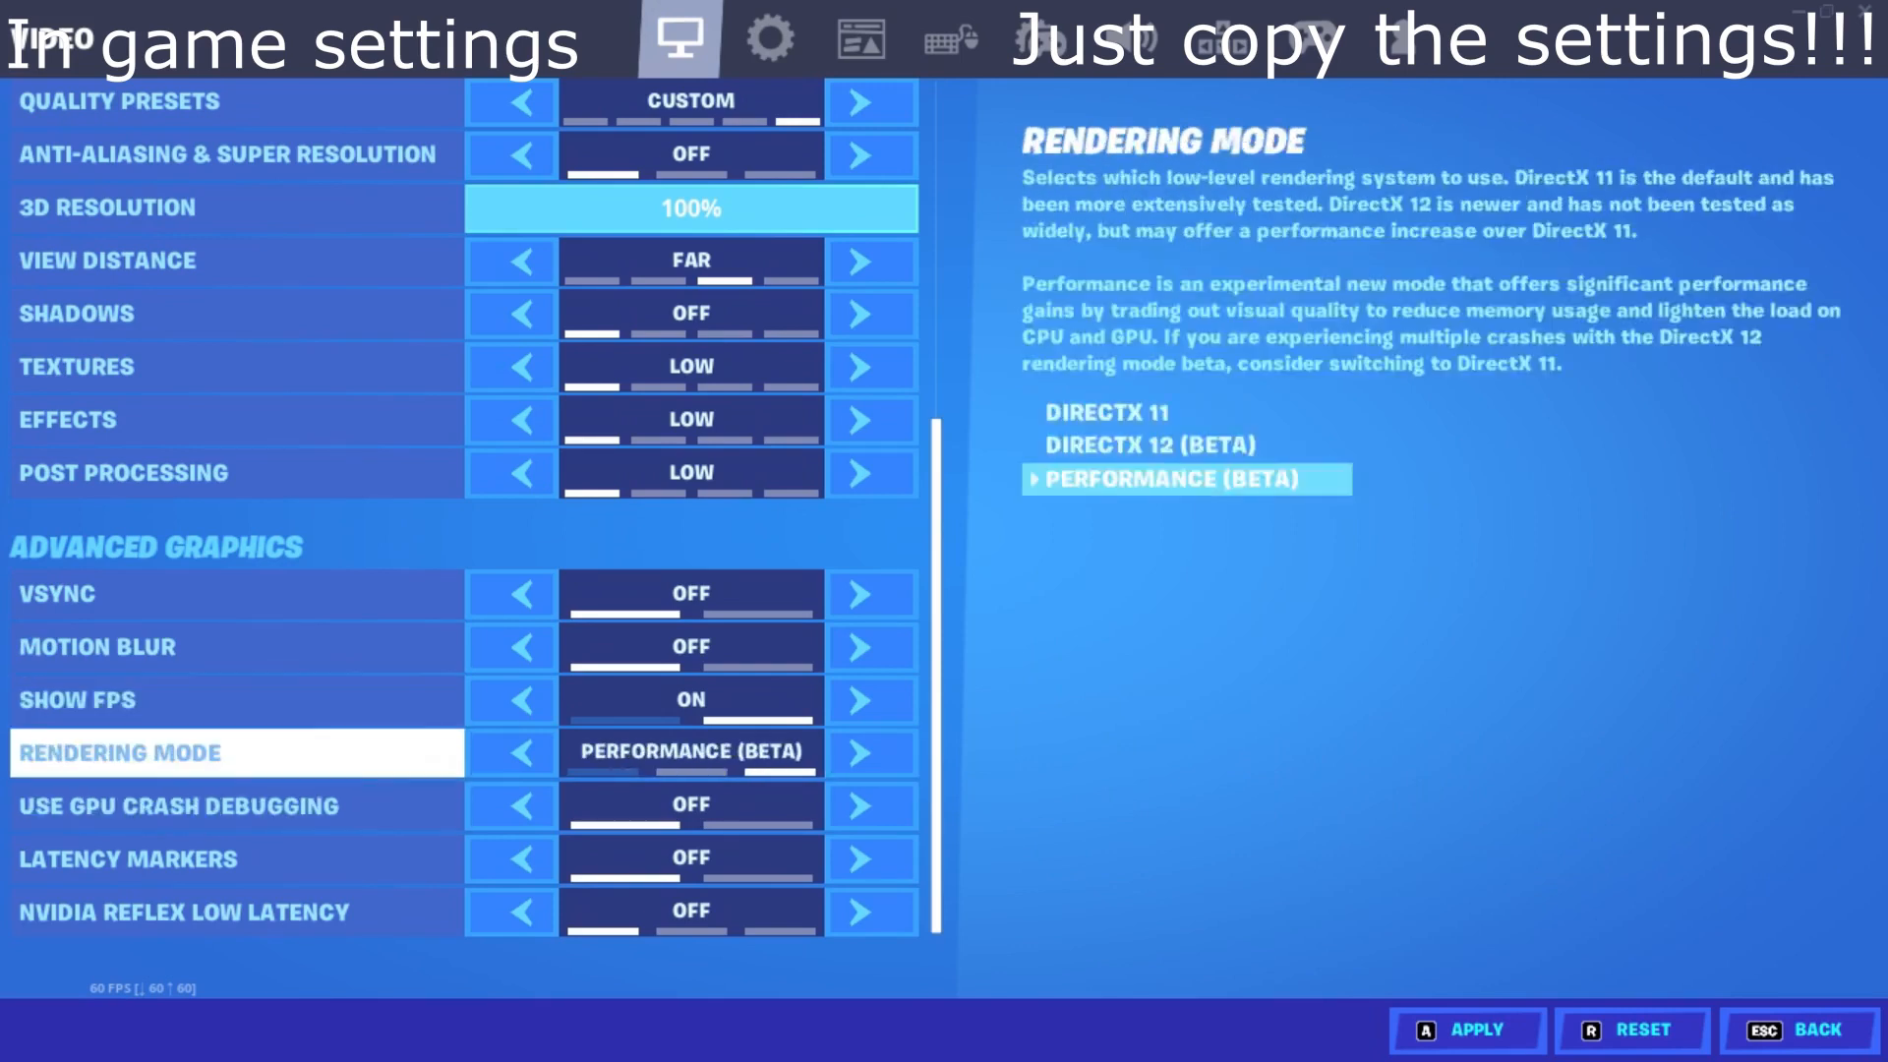
key("Down")
key("Down")
key("a")
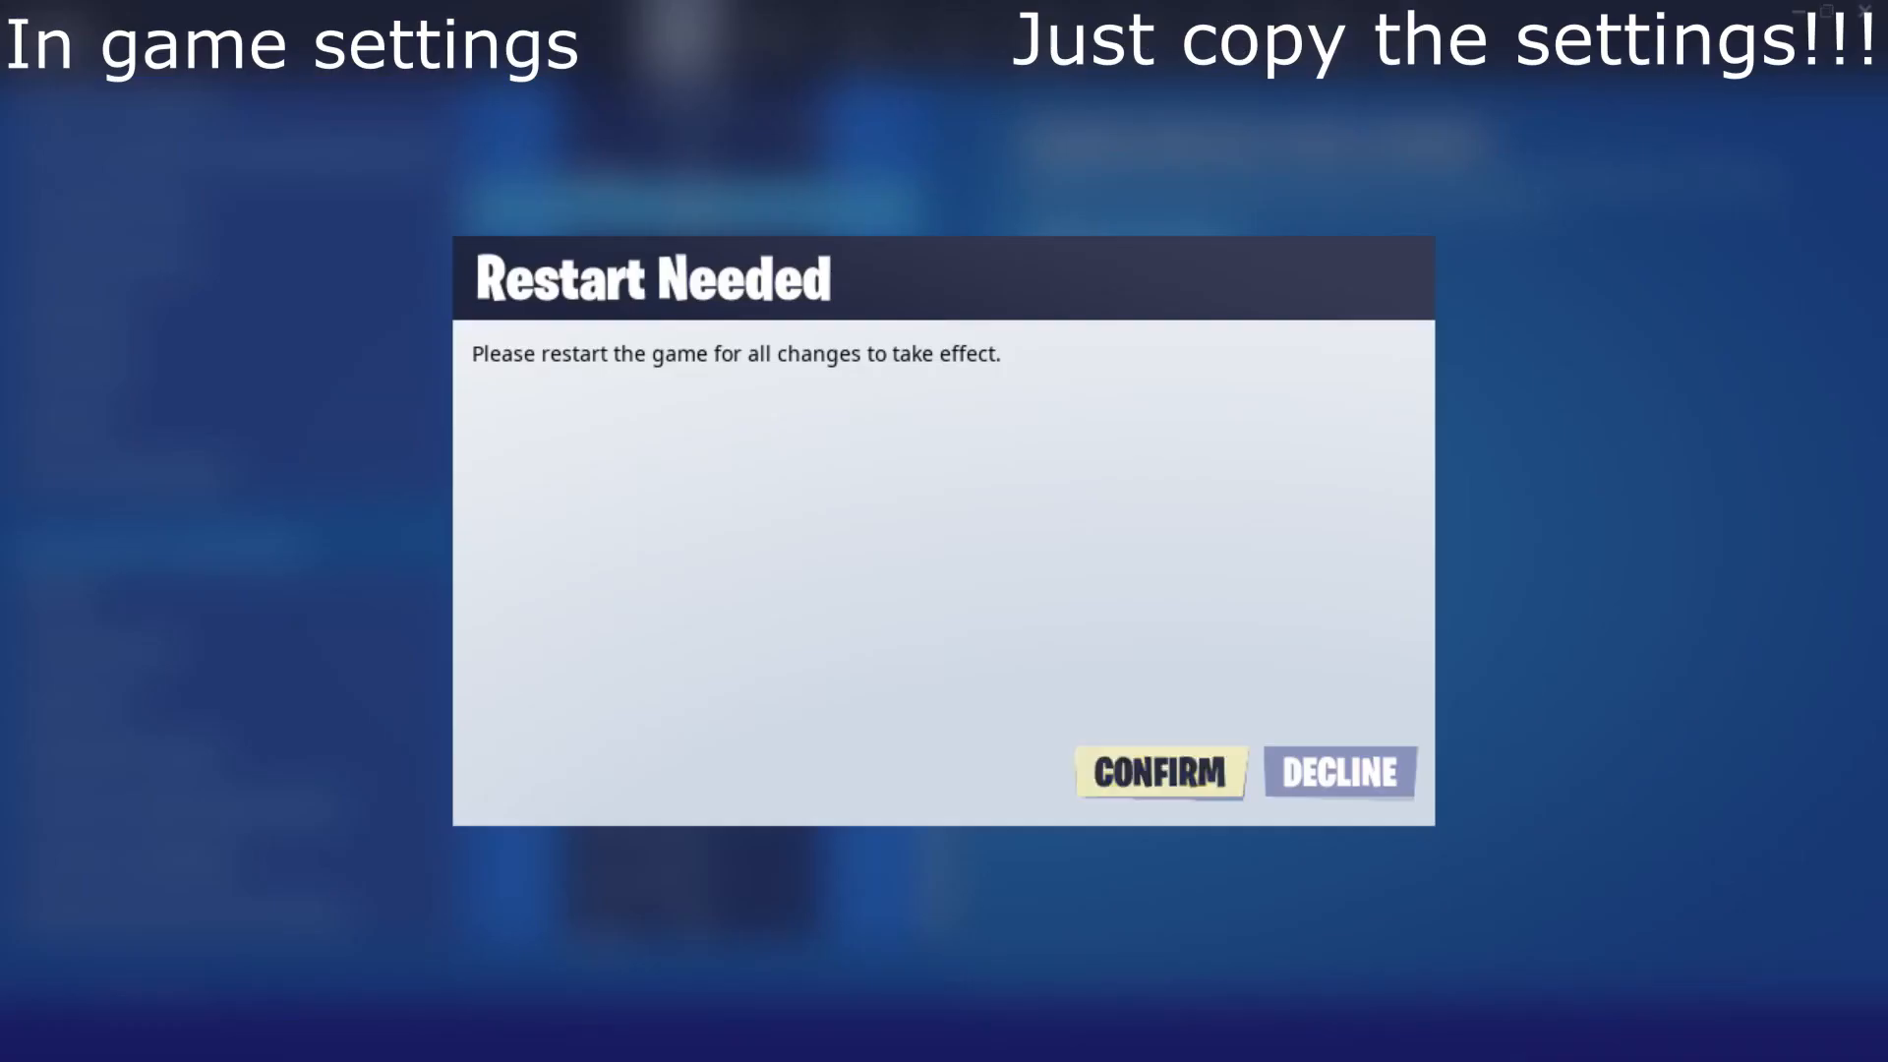
Confirm the Restart Needed dialog so Fortnite relaunches in GeForce NOW.
key("Return")
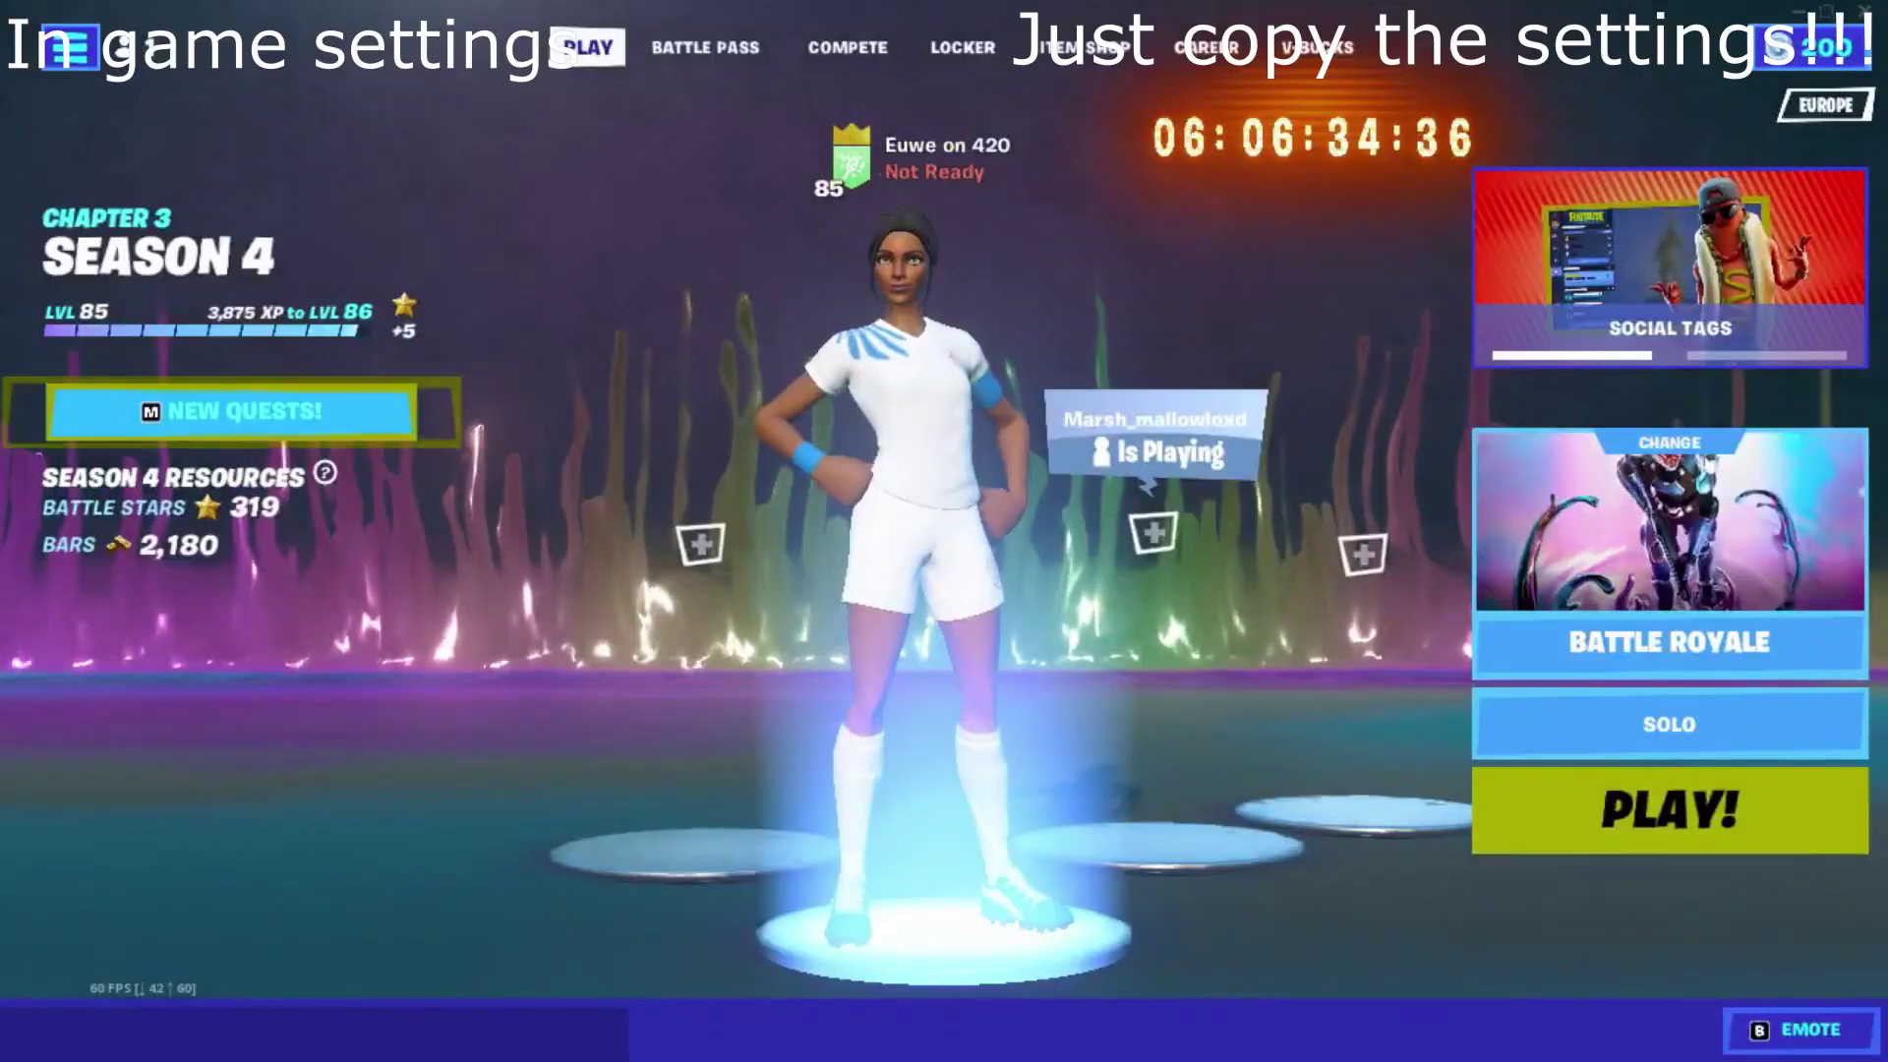
Return to Fortnite's Video settings and check Textures and Meshes remain Low.
left_click(69, 47)
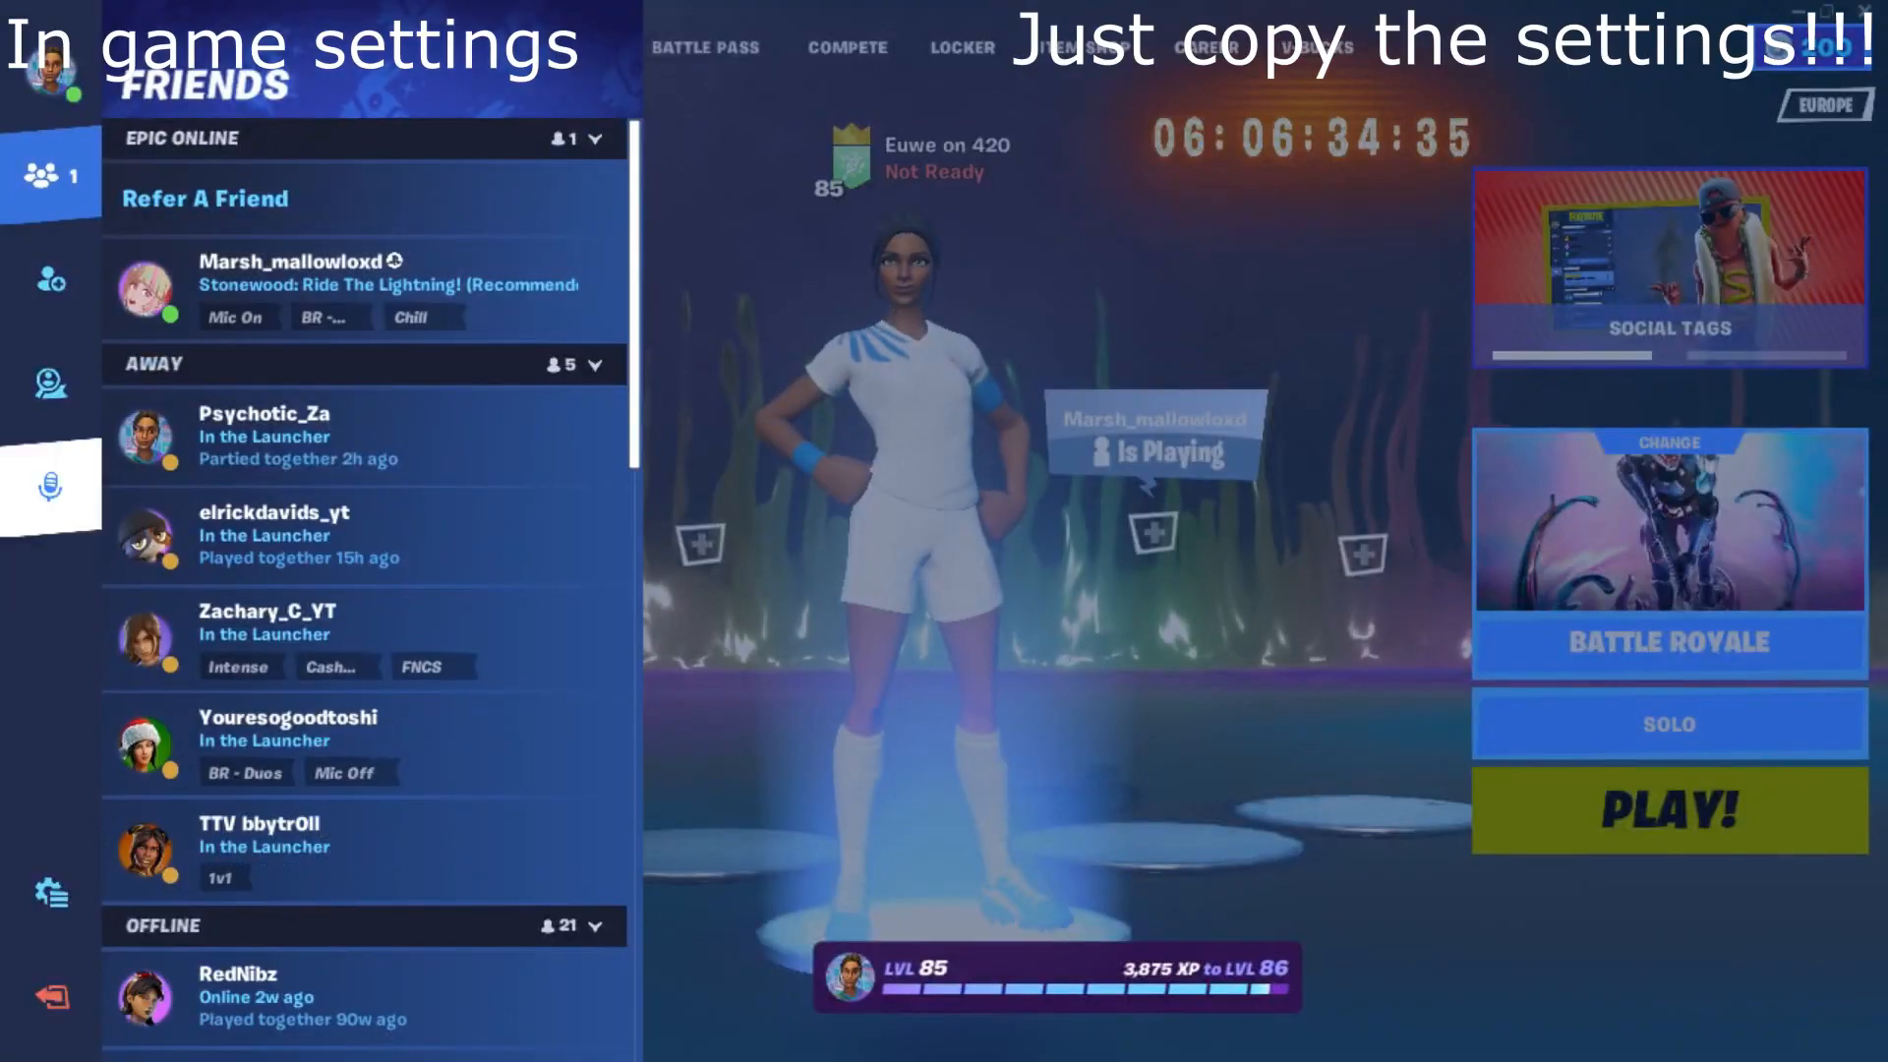
left_click(51, 893)
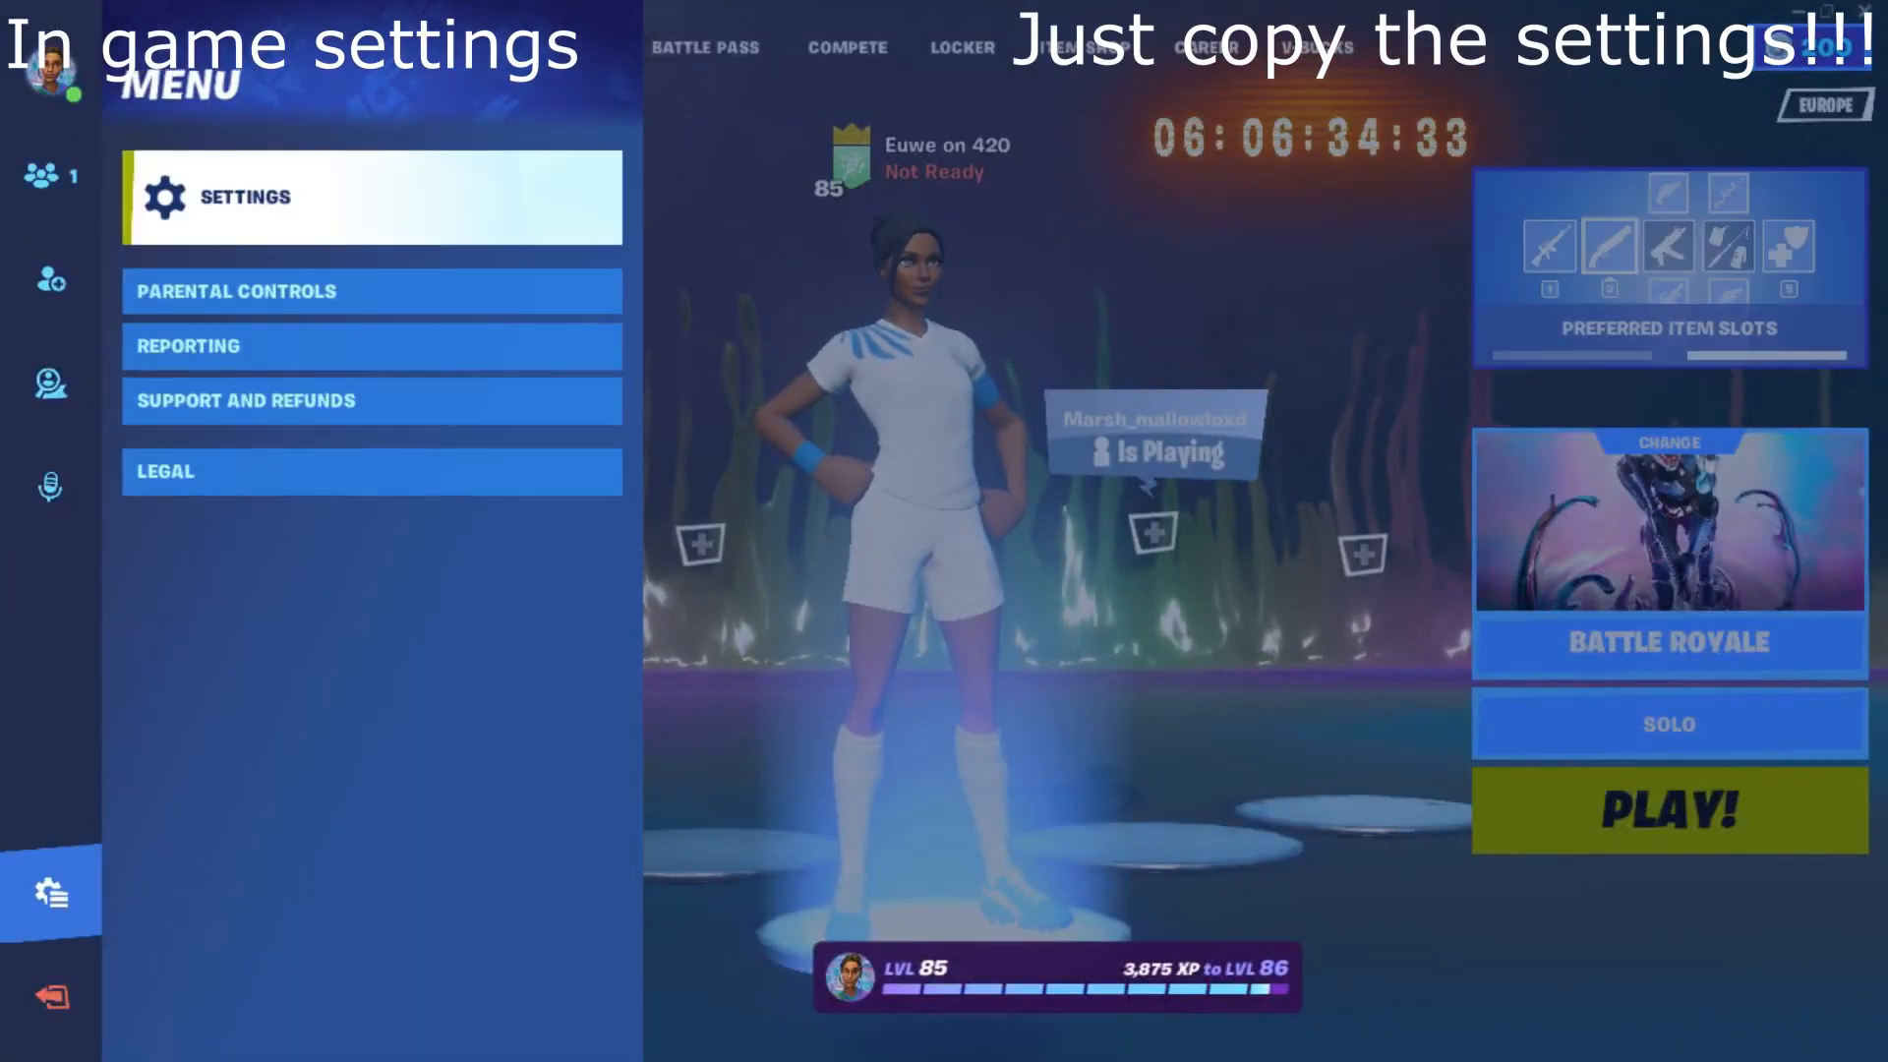
key("Return")
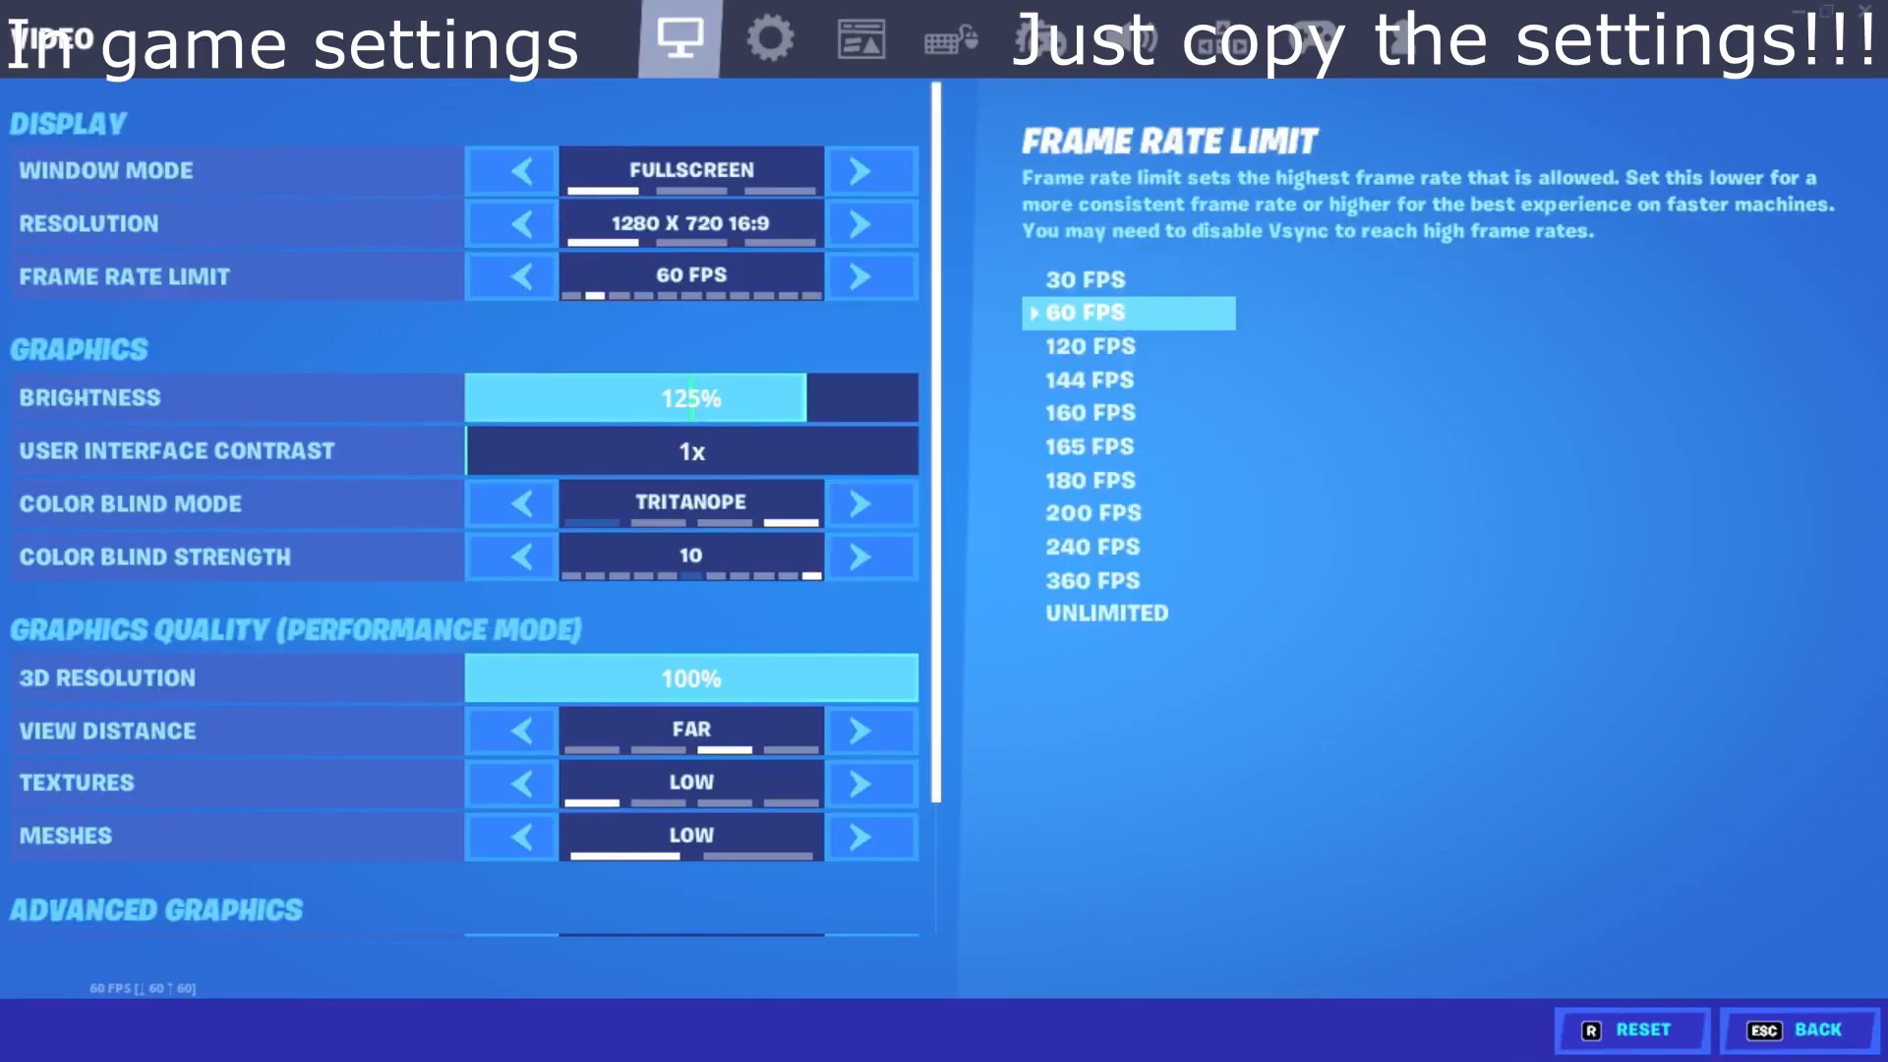
key("Down")
key("Down")
key("Down")
key("Down")
key("Down")
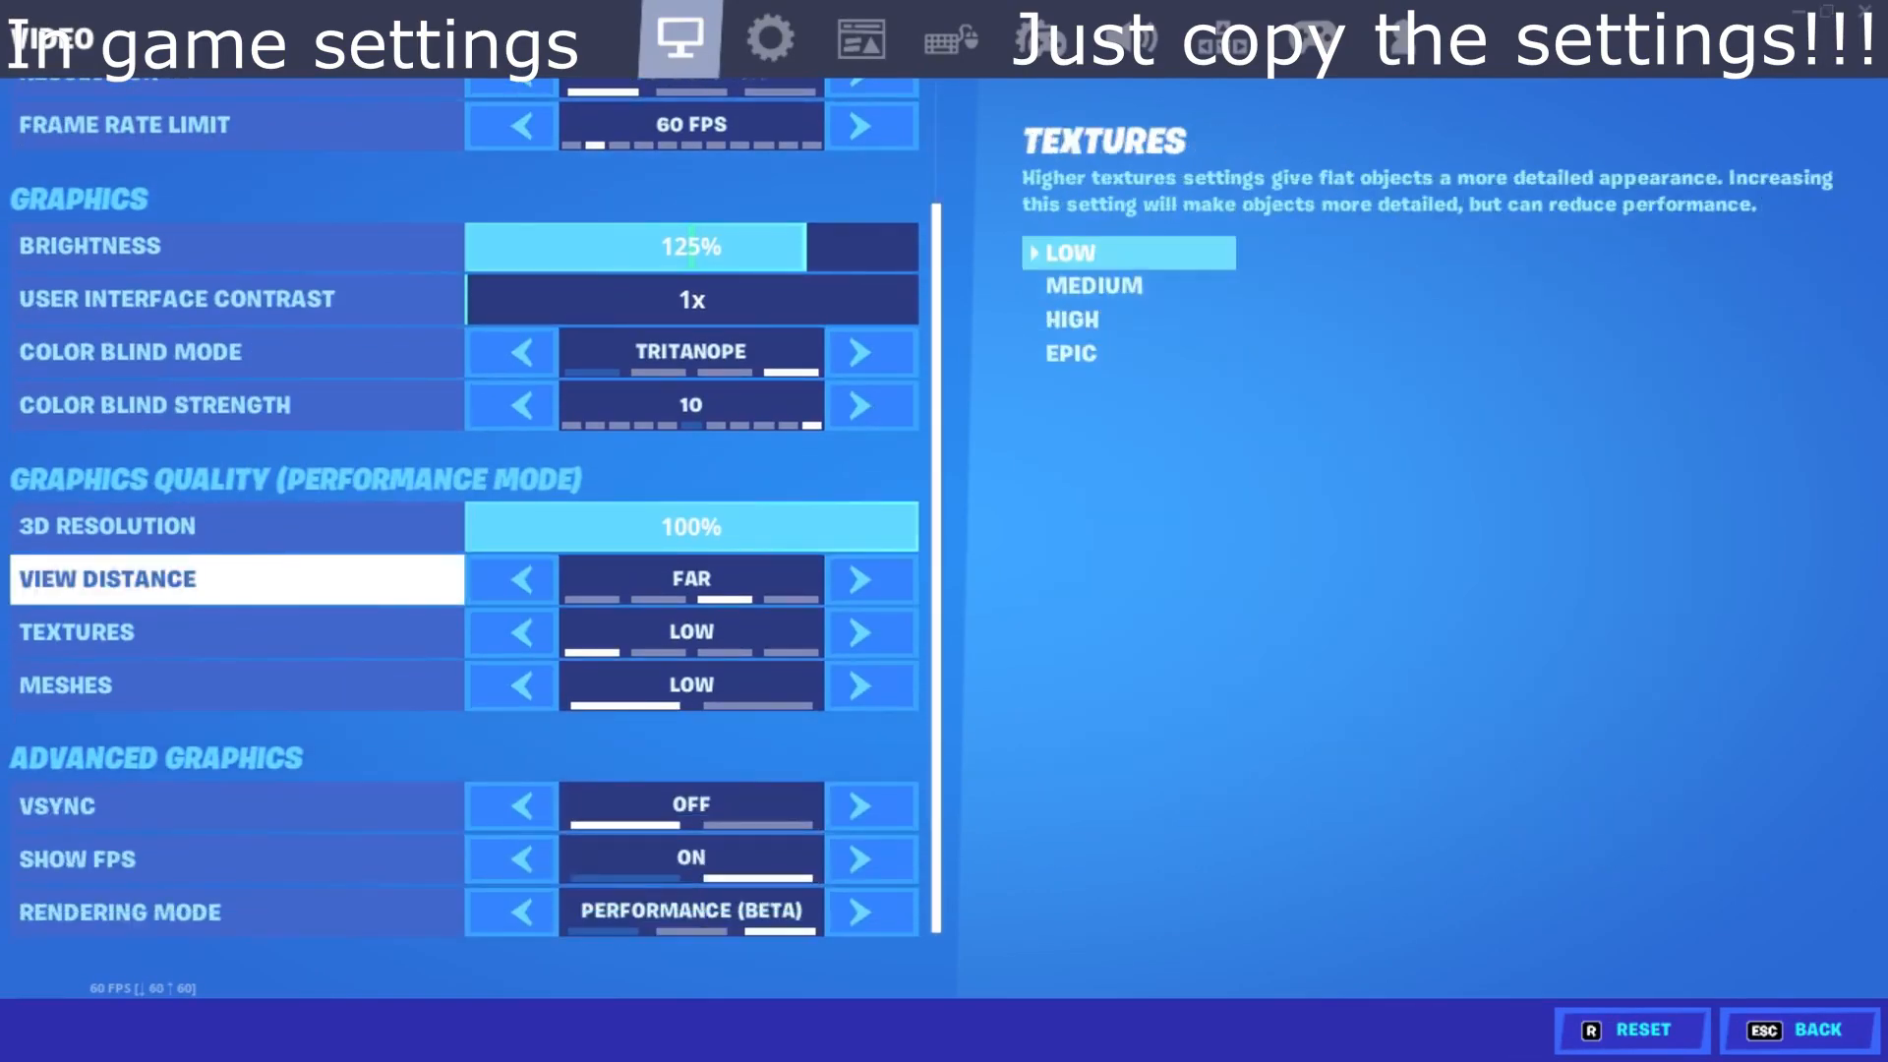
key("Down")
key("Up")
key("Down")
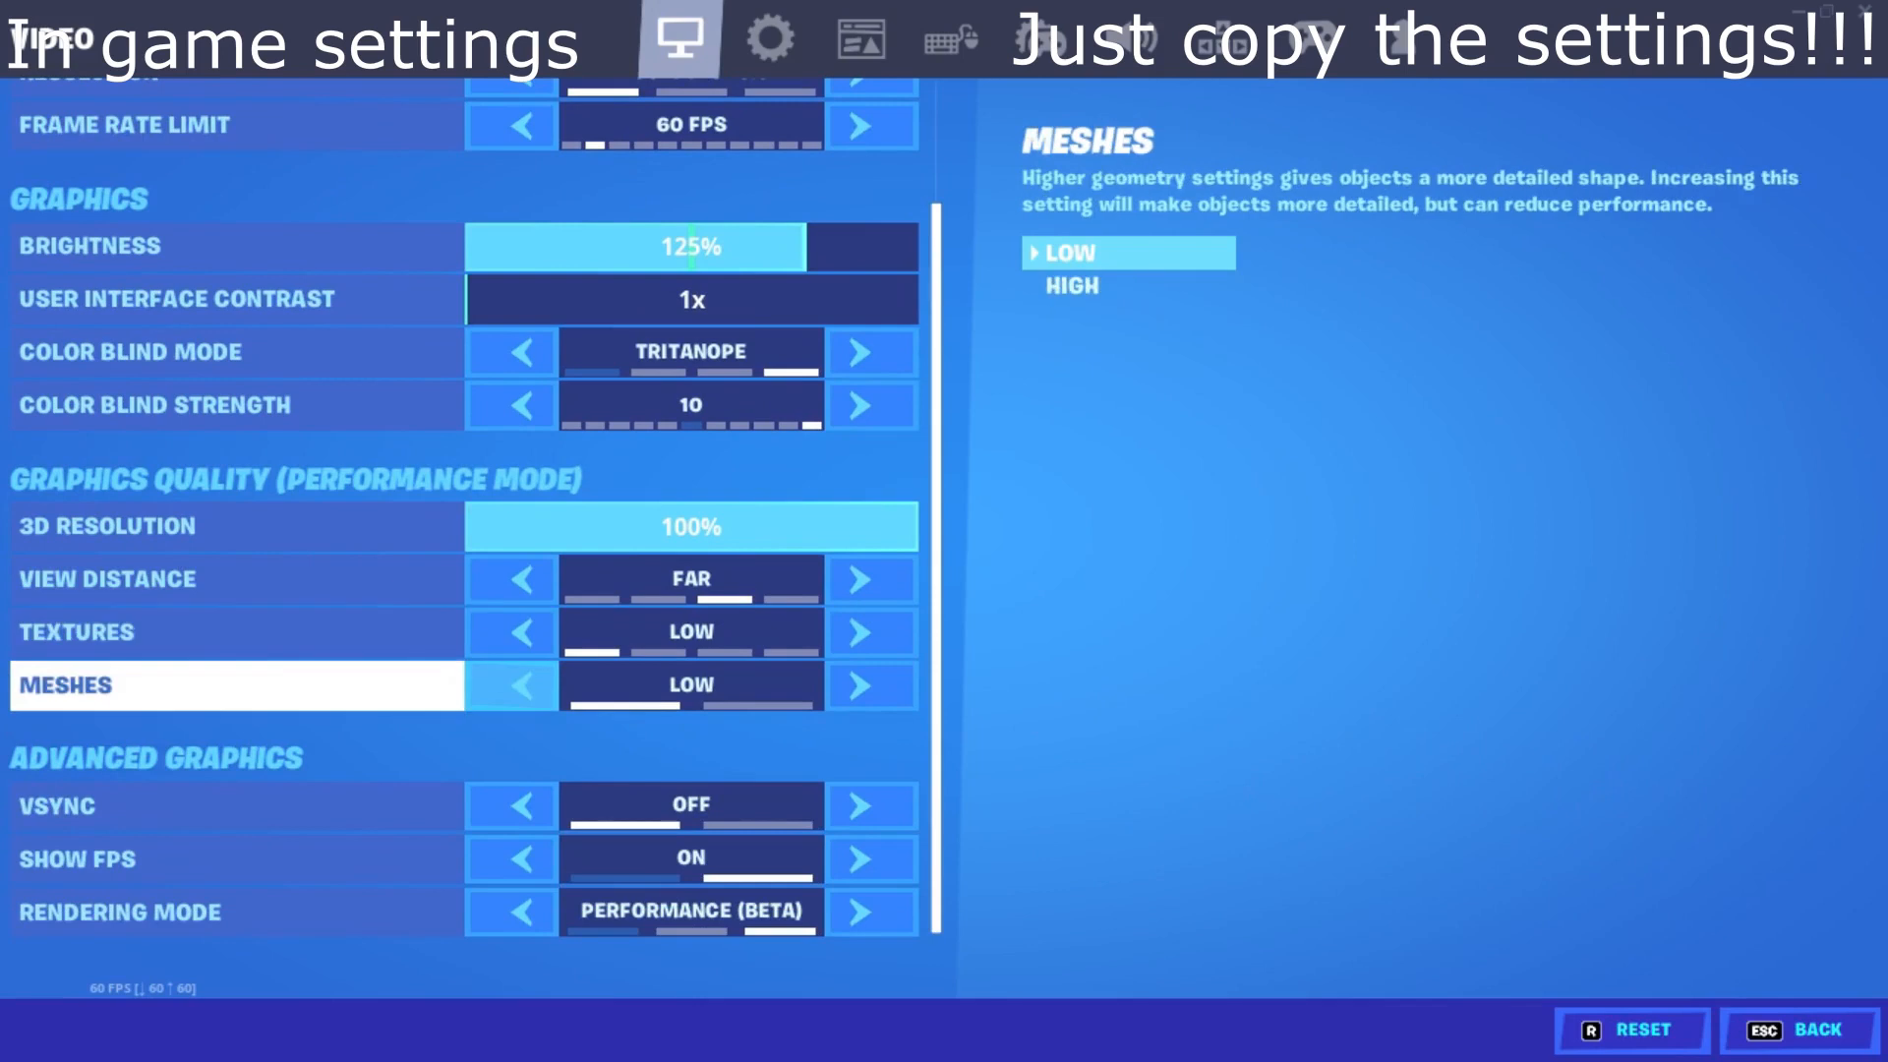
key("Up")
key("Up")
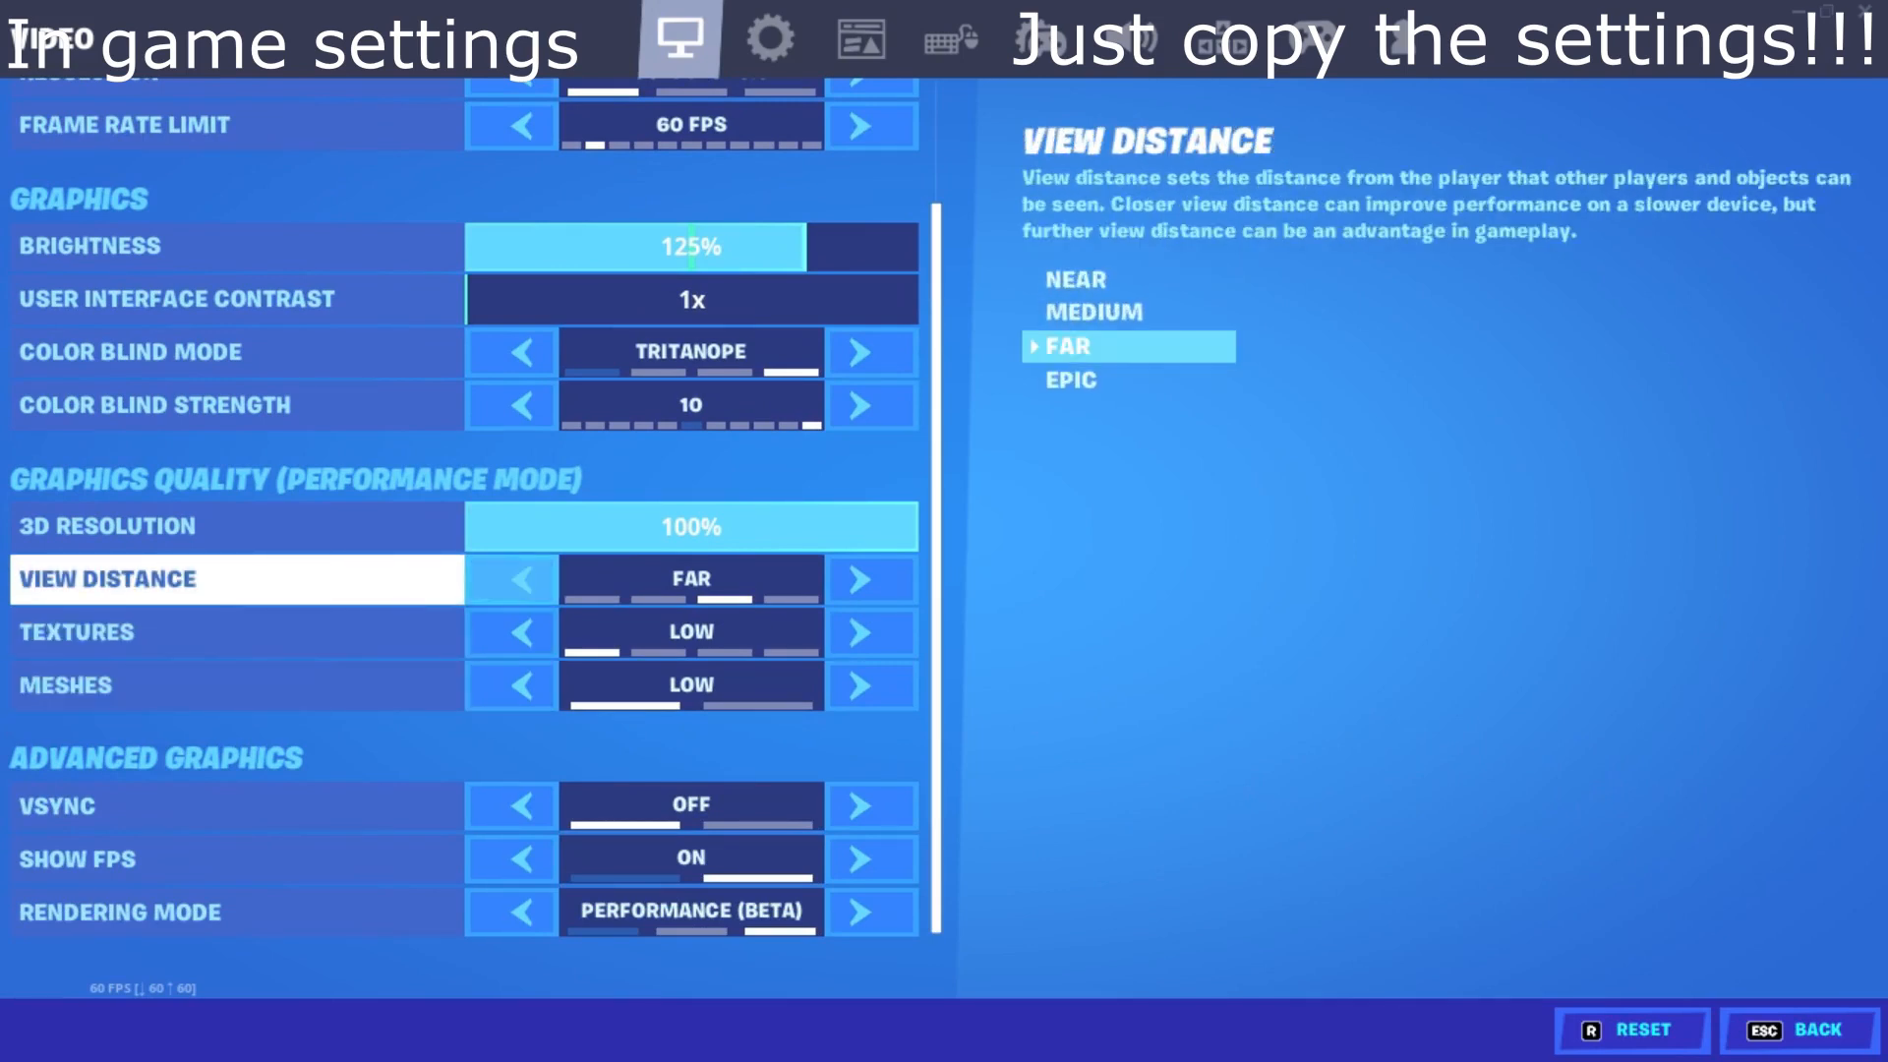
Keep View Distance at Far and verify VSync and Performance (Beta) rendering mode.
key("Left")
key("Right")
key("Down")
key("Down")
key("Down")
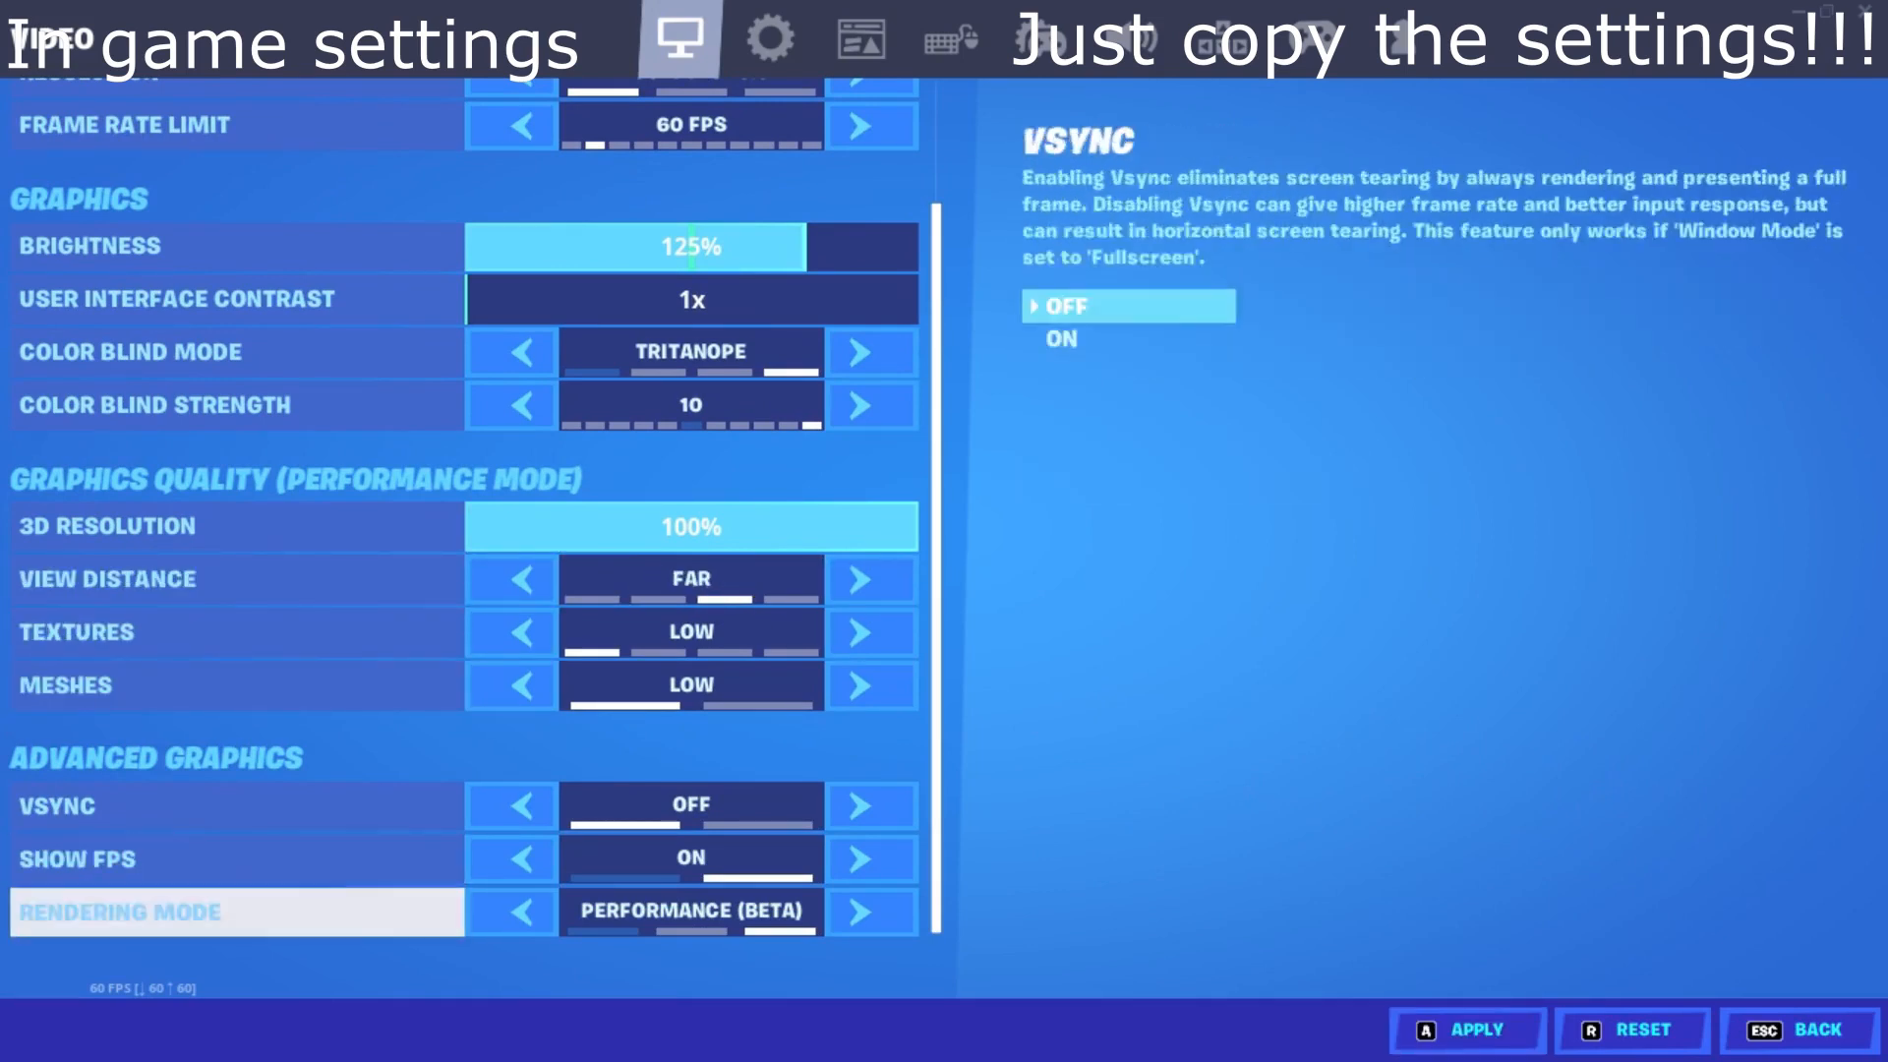
key("Down")
key("Down")
key("Up")
key("Up")
key("Down")
key("Down")
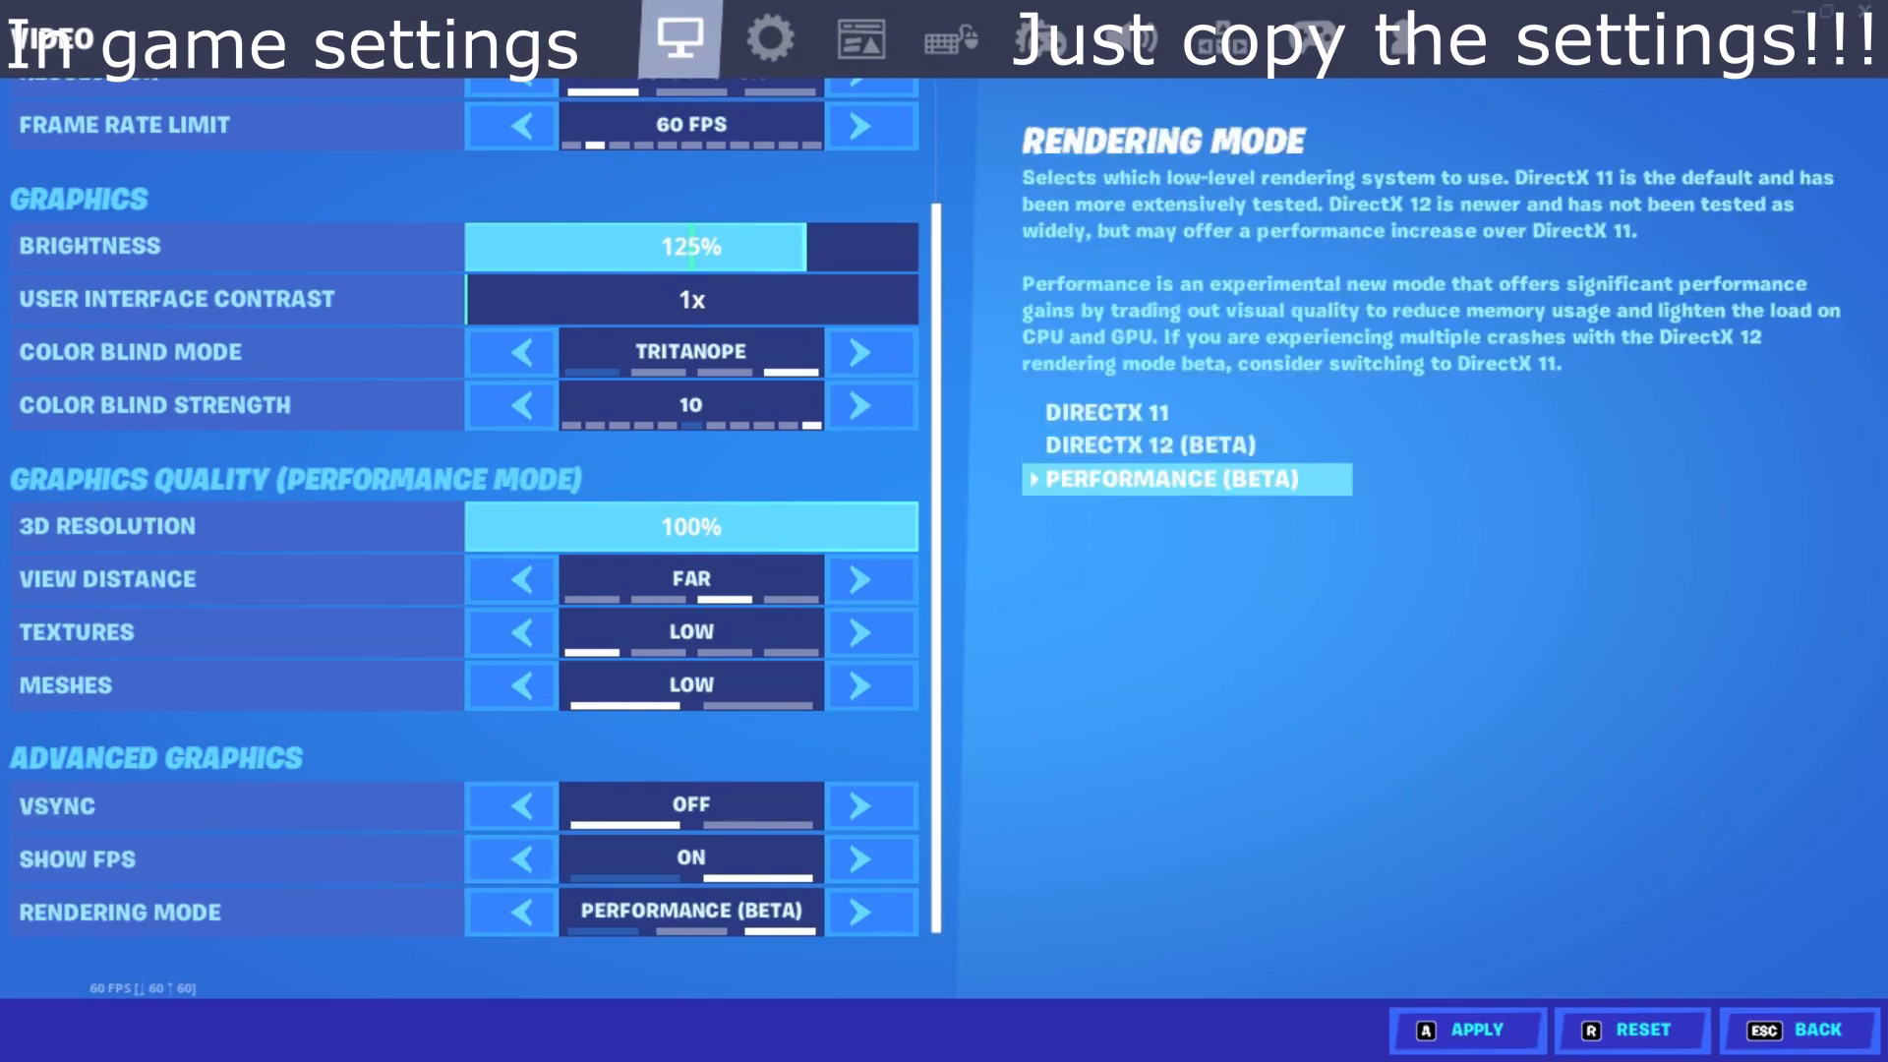
Apply the video settings and return to the Fortnite lobby.
key("a")
key("Up")
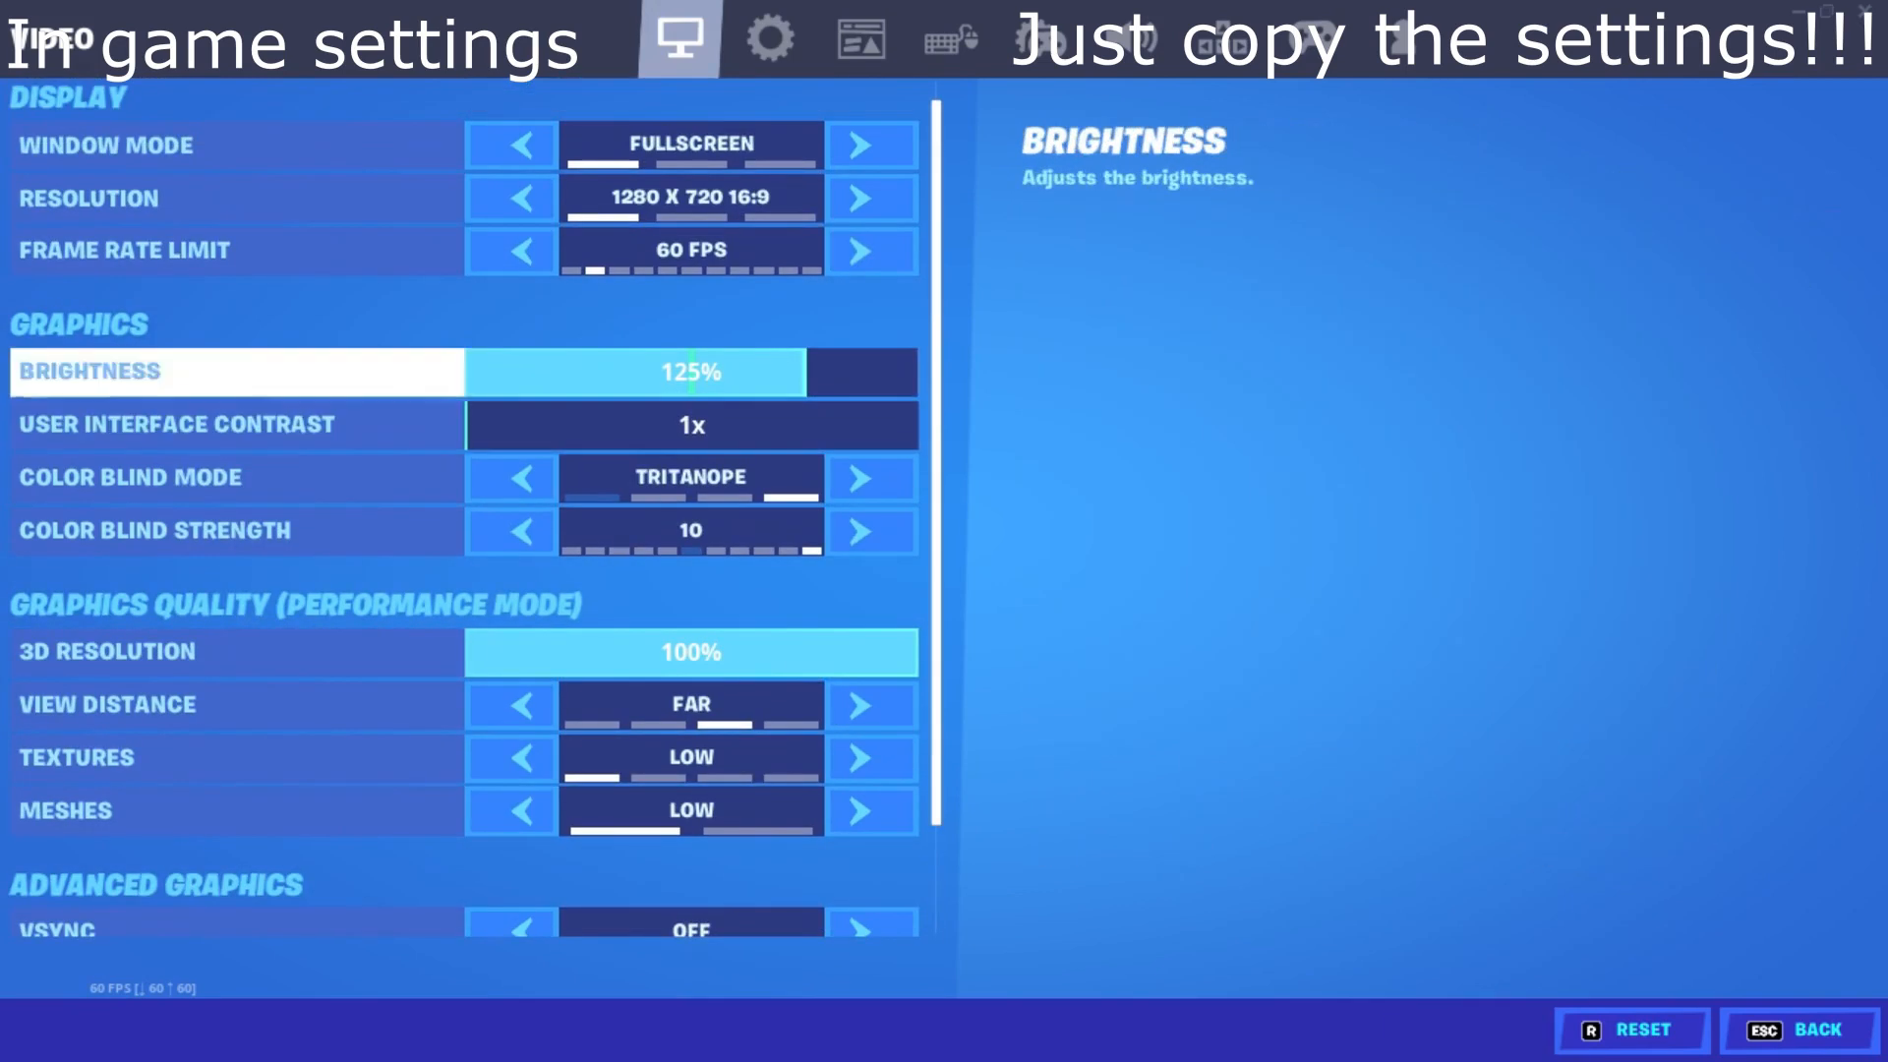
key("Up")
key("Down")
key("Down")
key("Down")
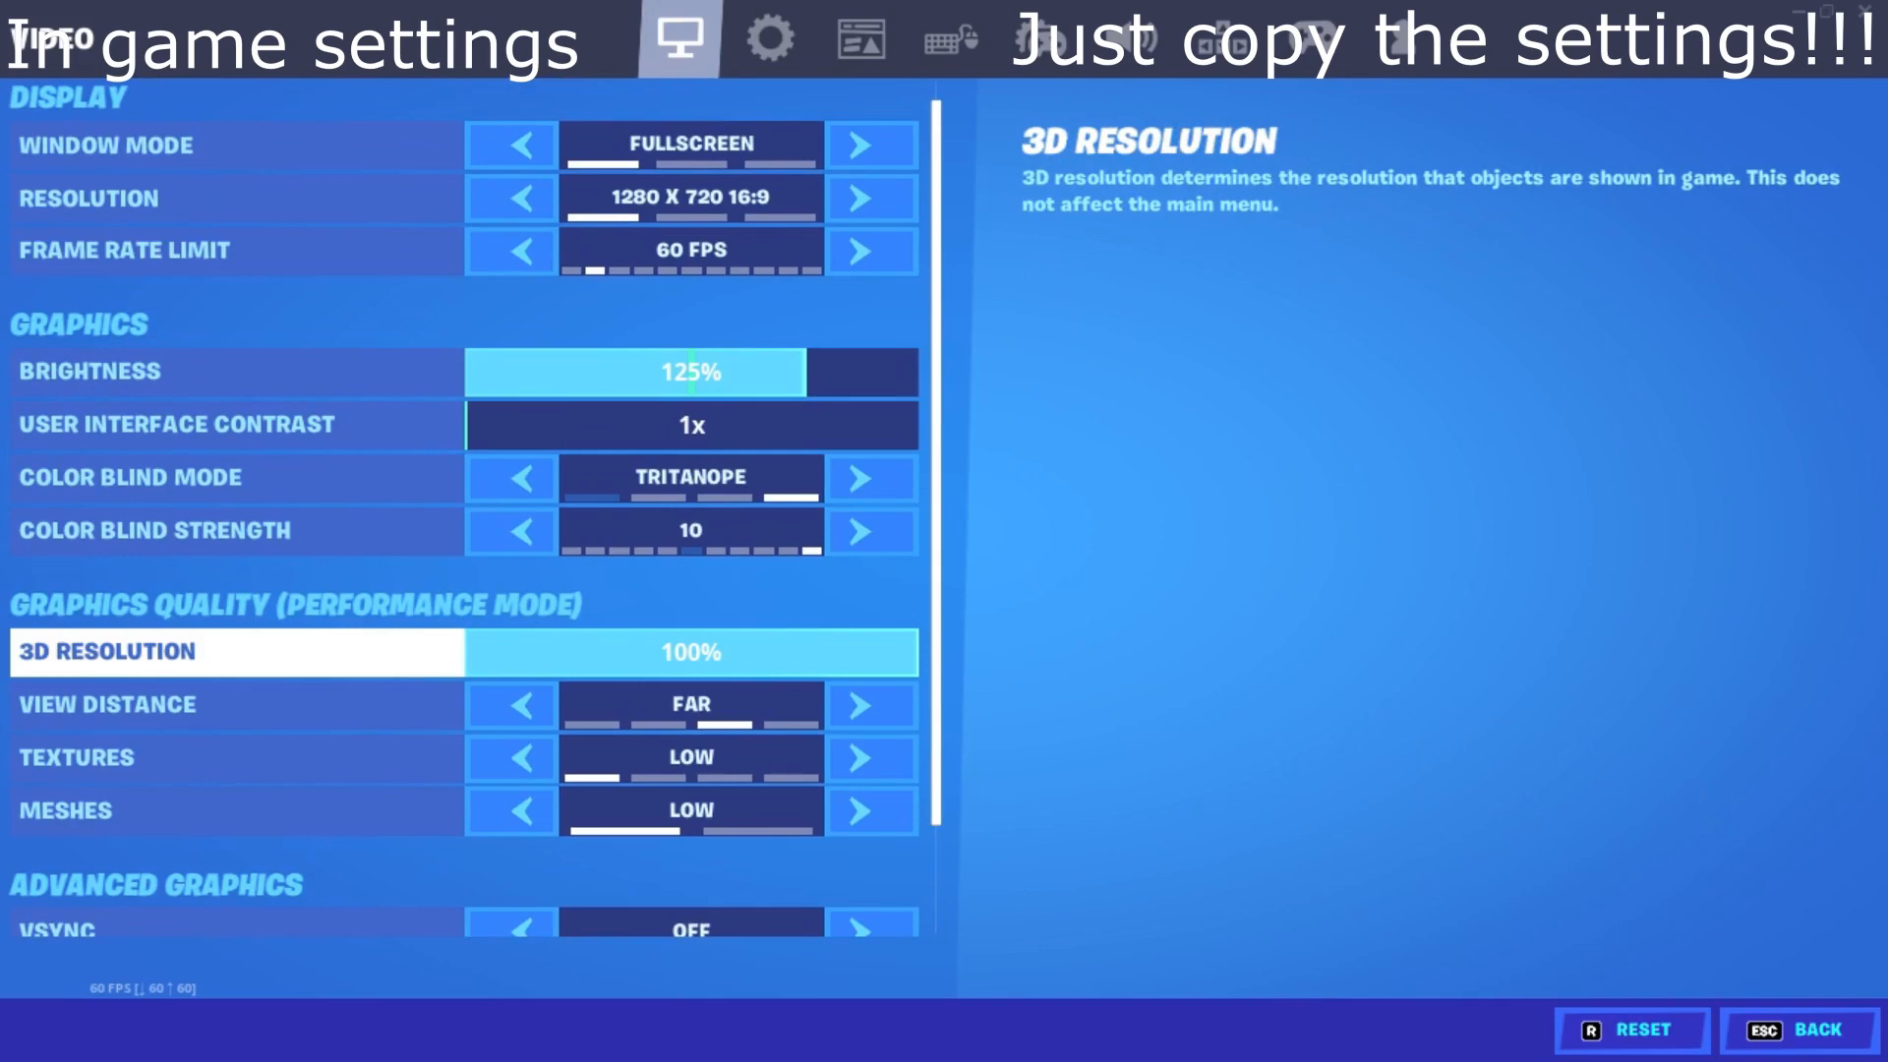
key("Escape")
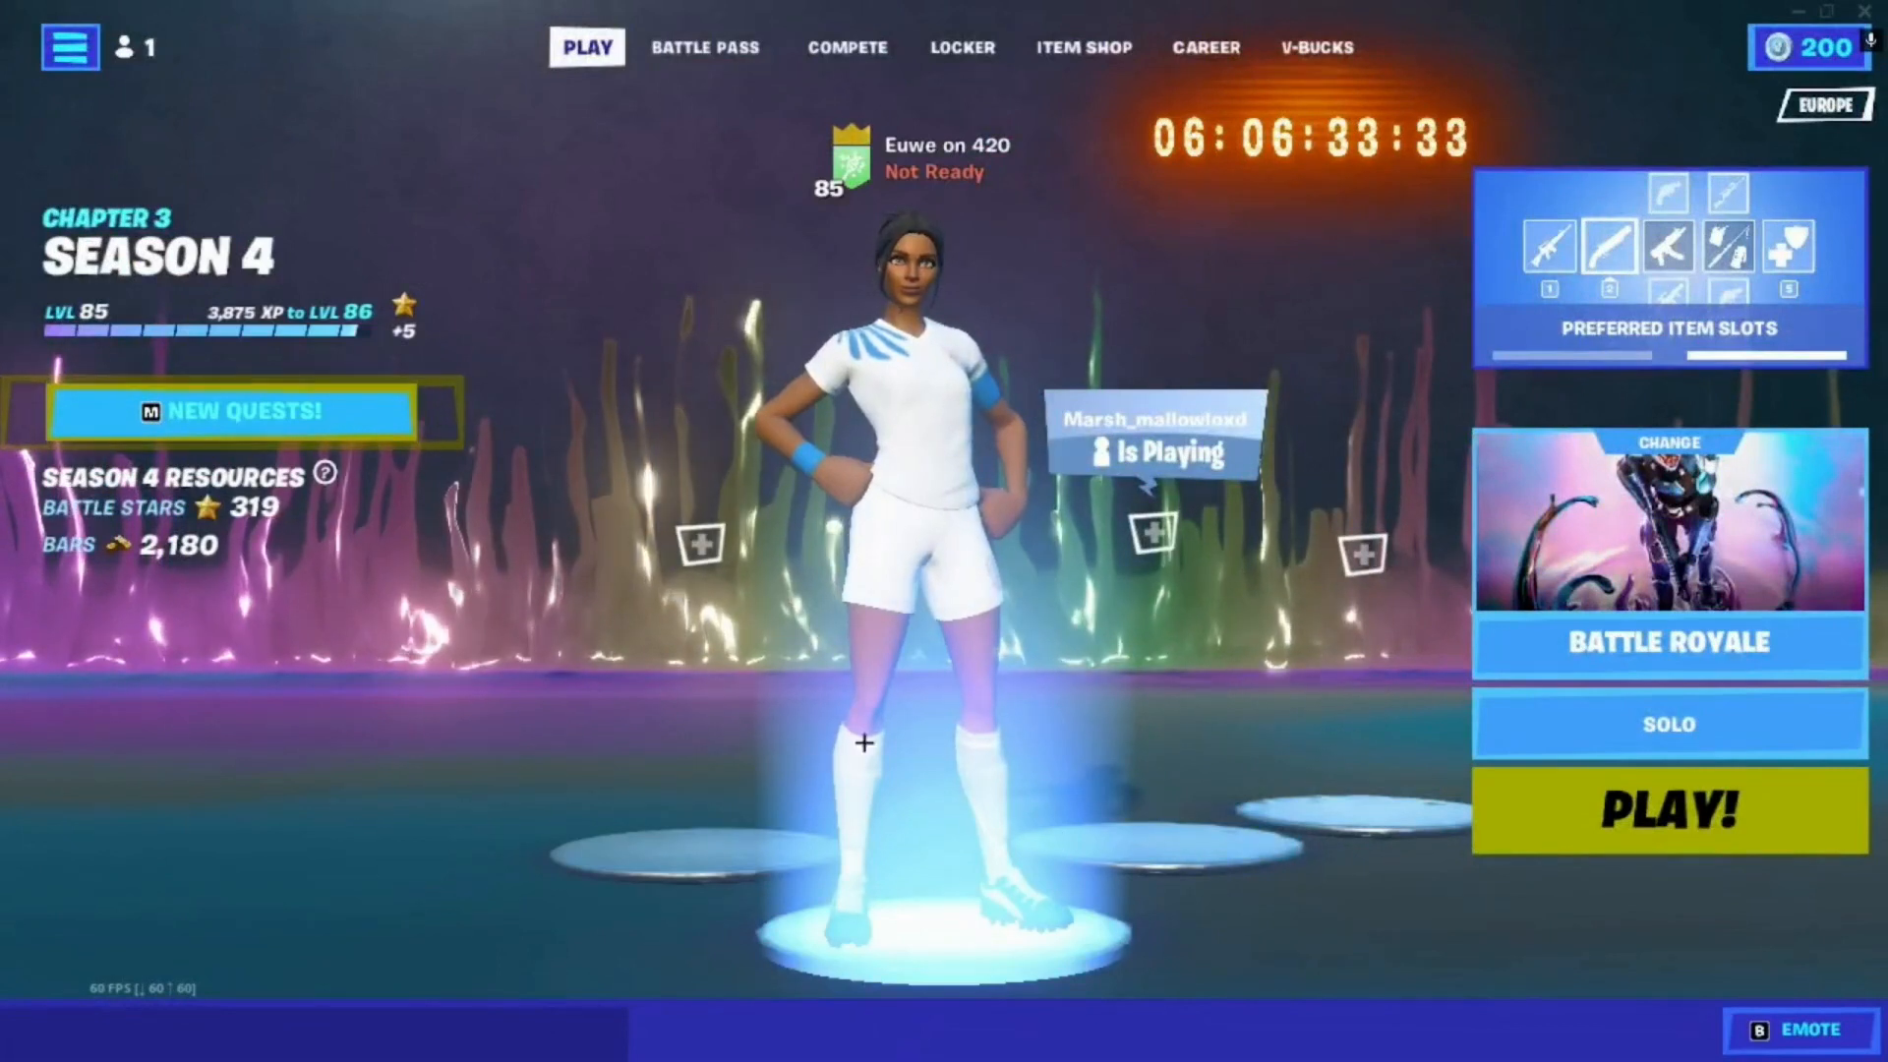
Bring up Task Manager over the Fortnite lobby from the Windows taskbar.
key("super")
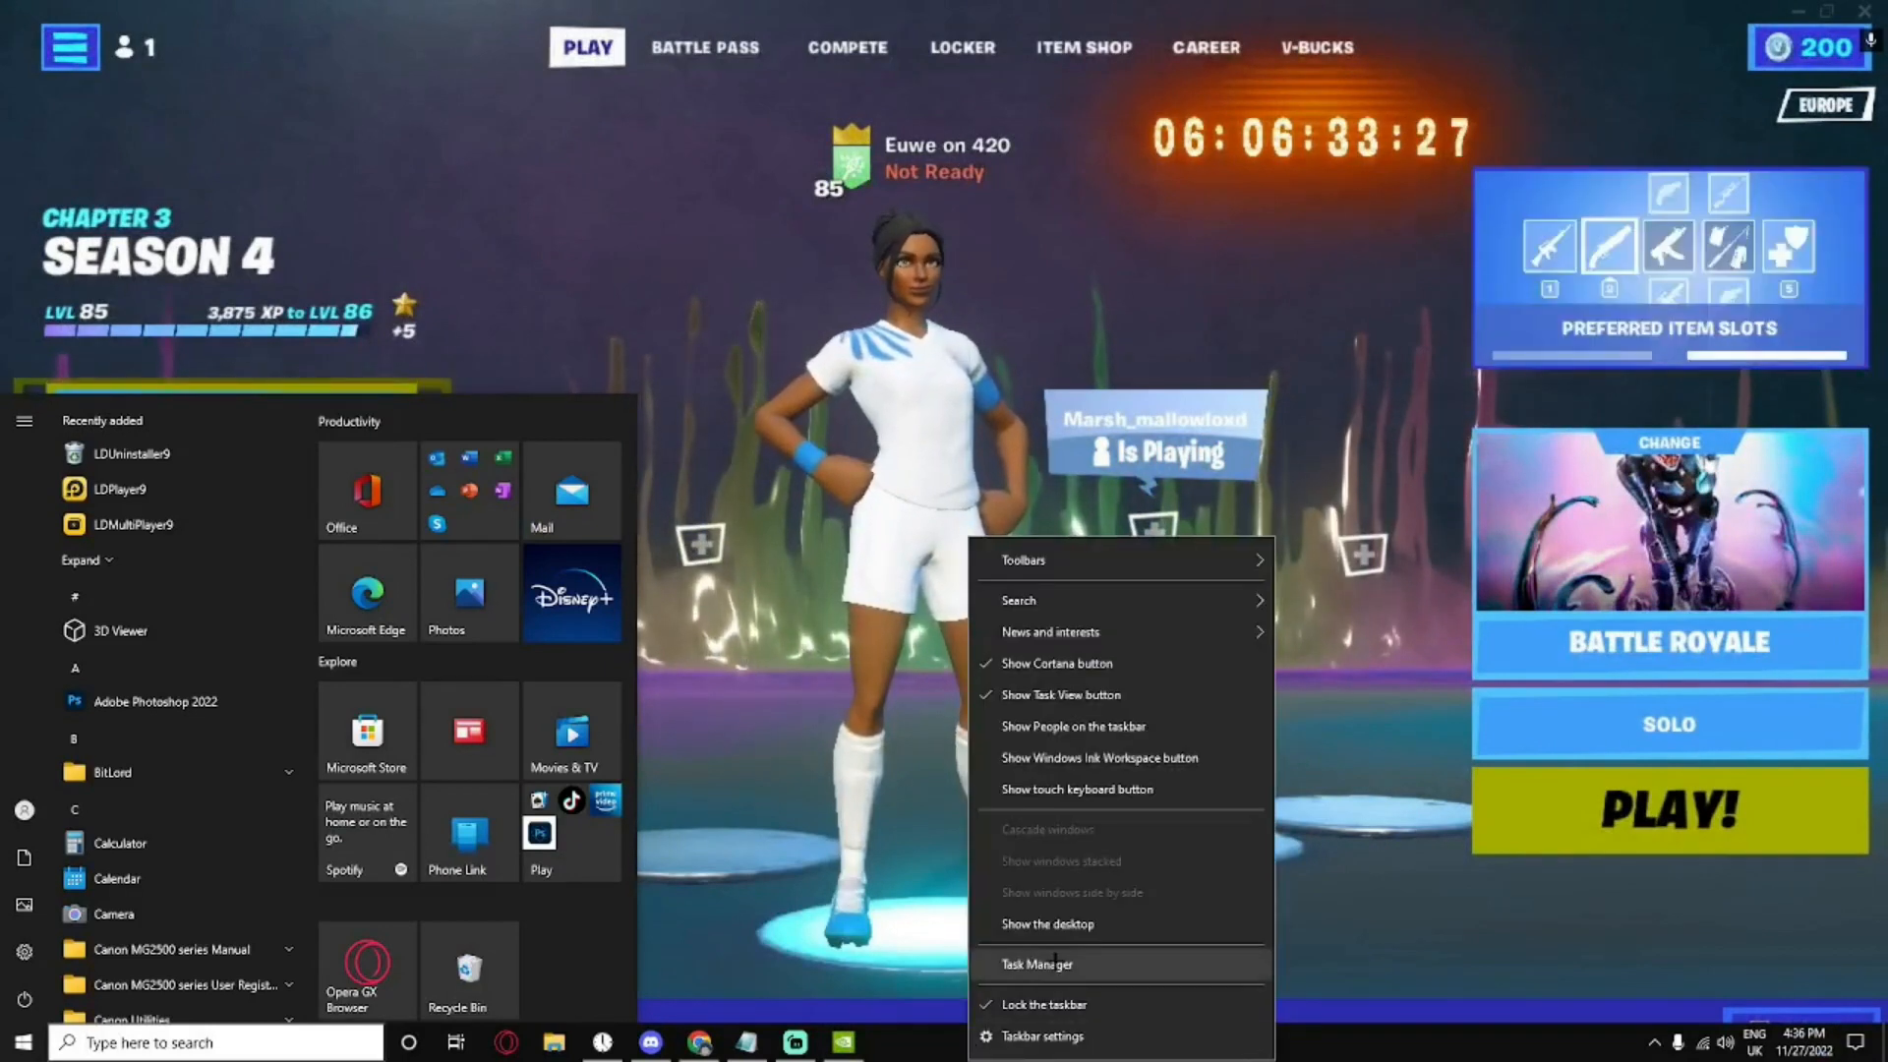
left_click(1037, 963)
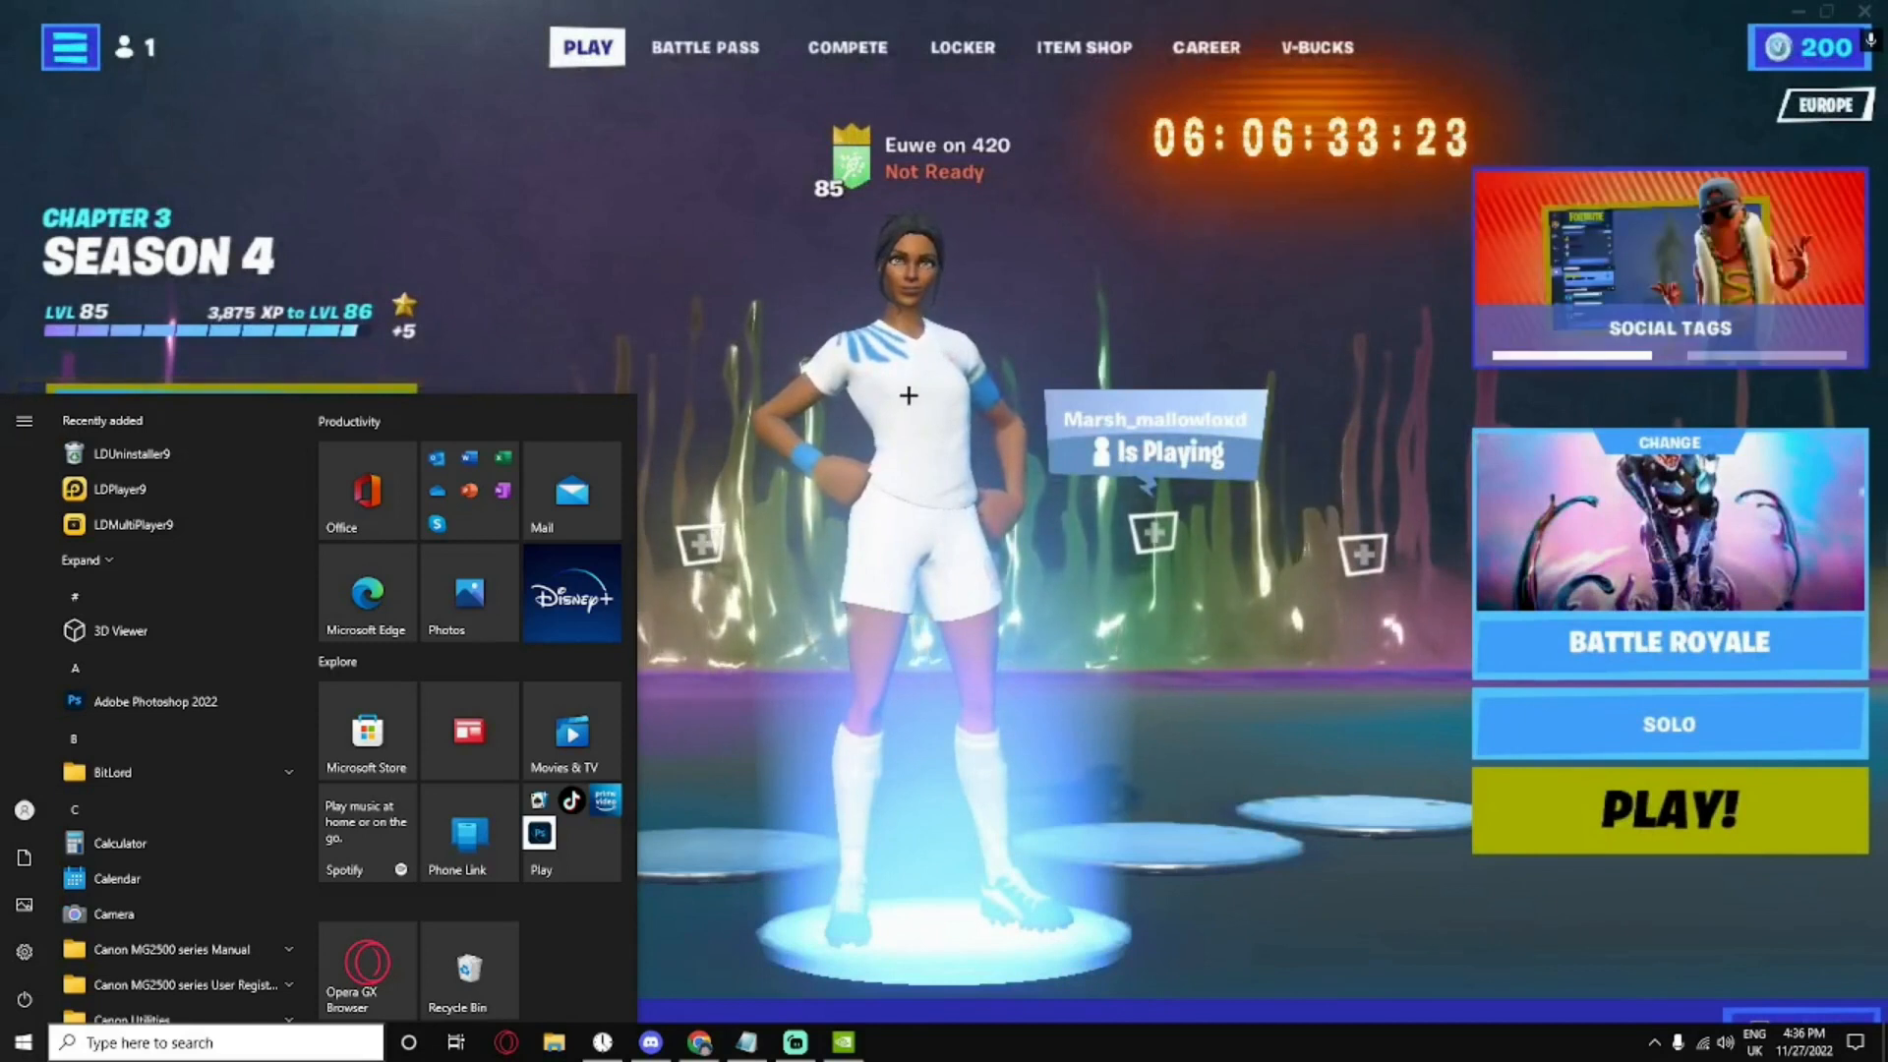
key("ctrl+shift+Escape")
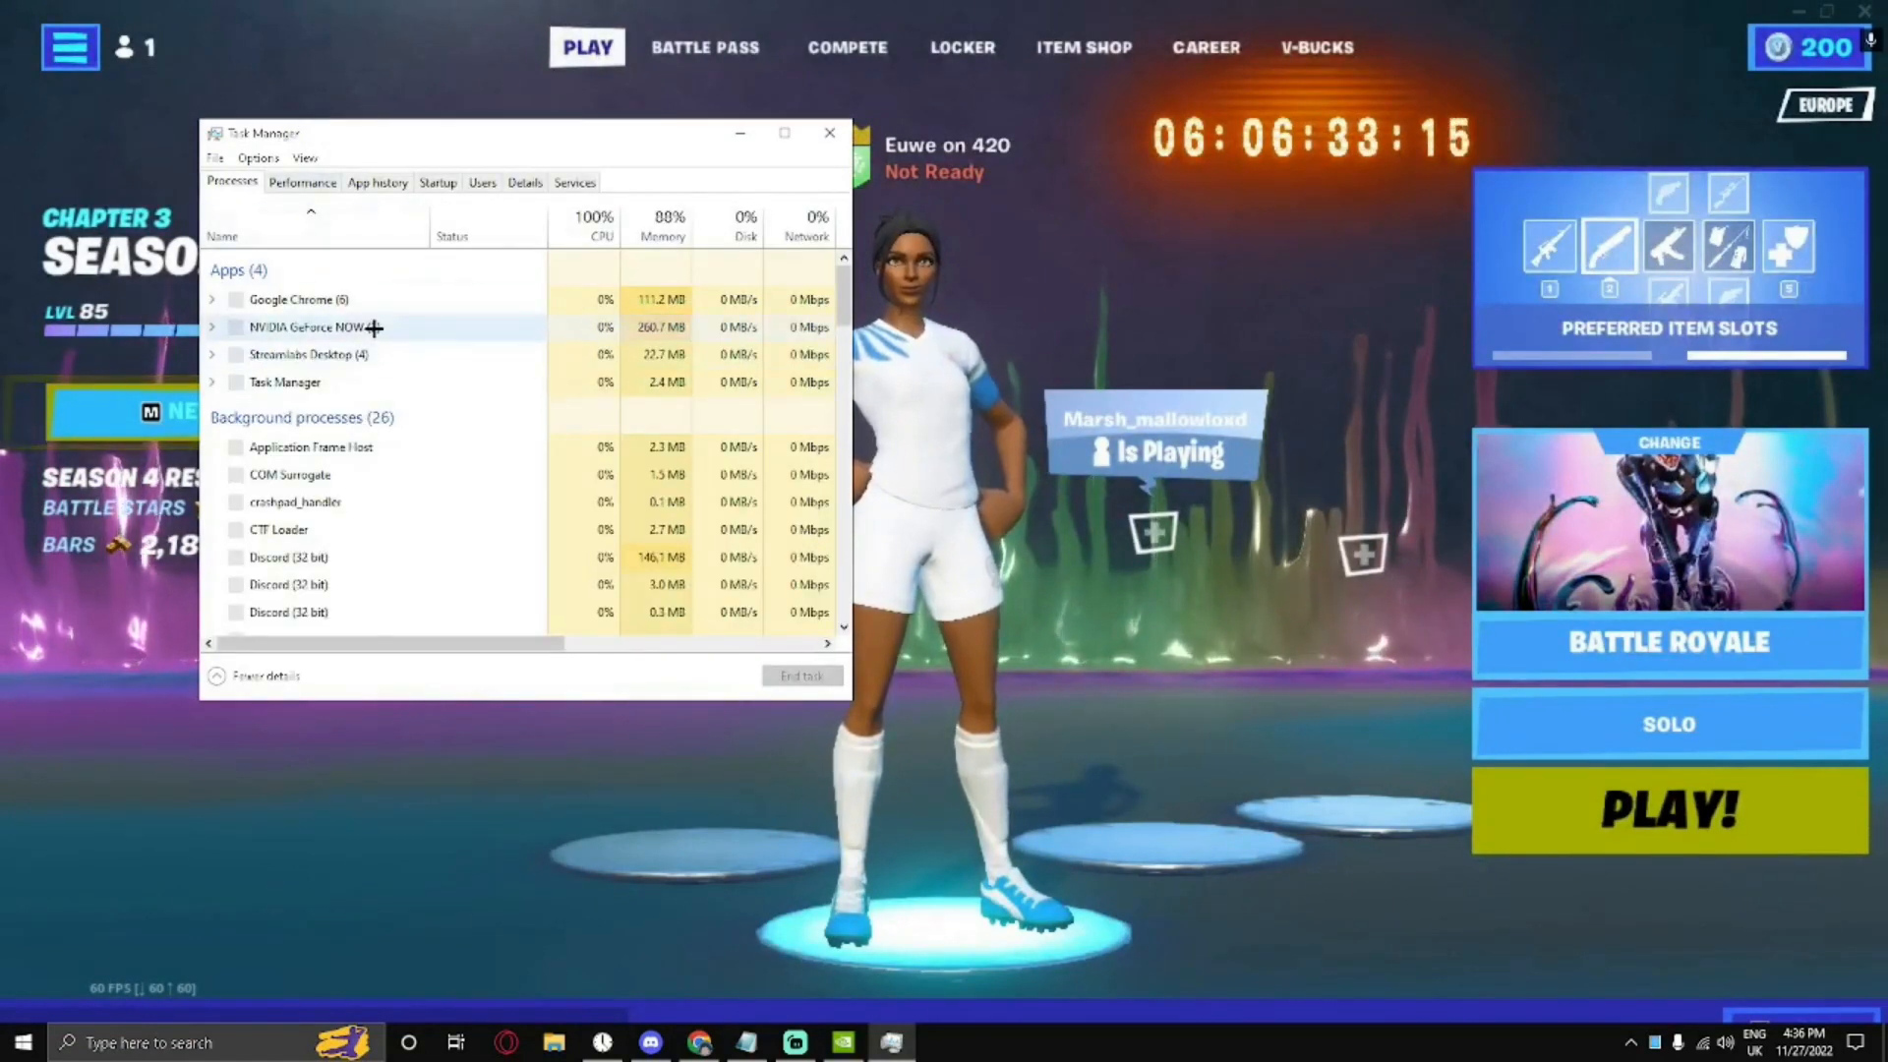
Expand NVIDIA GeForce NOW and jump to the Fortnite on GeForce NOW process in Details.
left_click(314, 325)
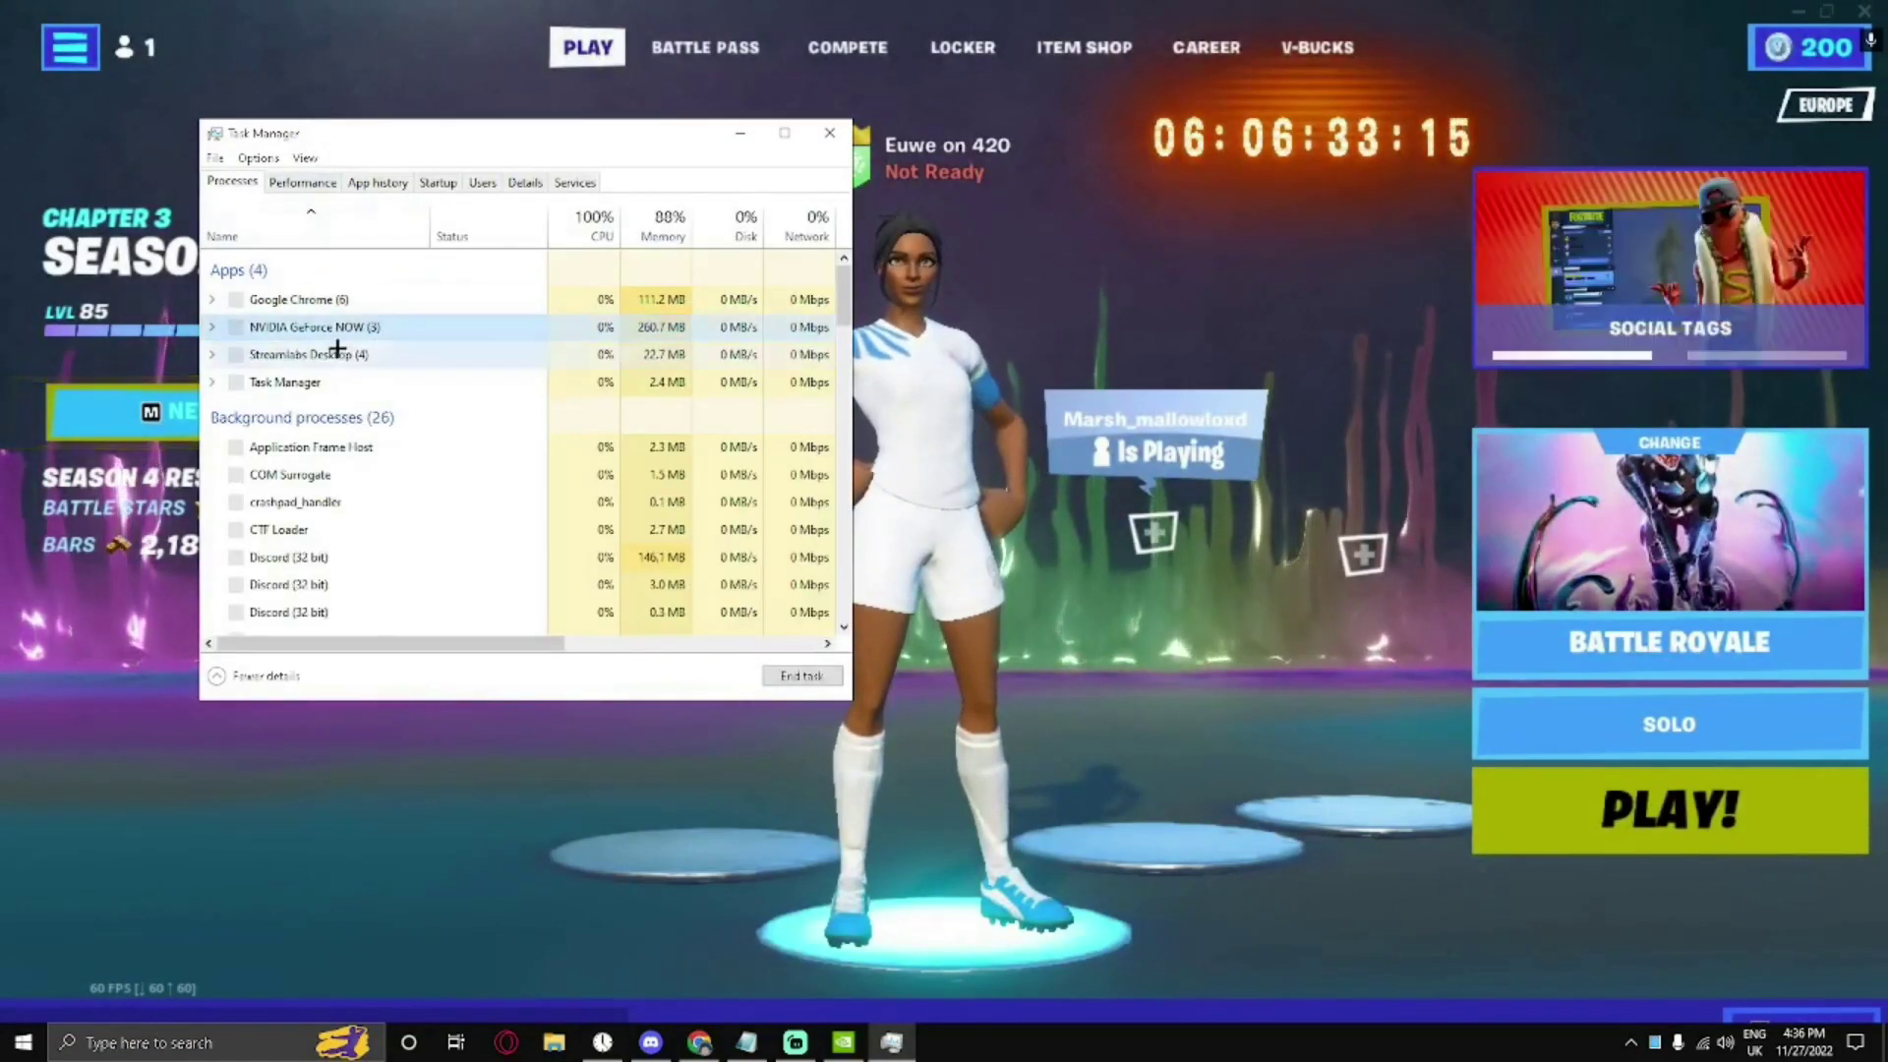
left_click(215, 325)
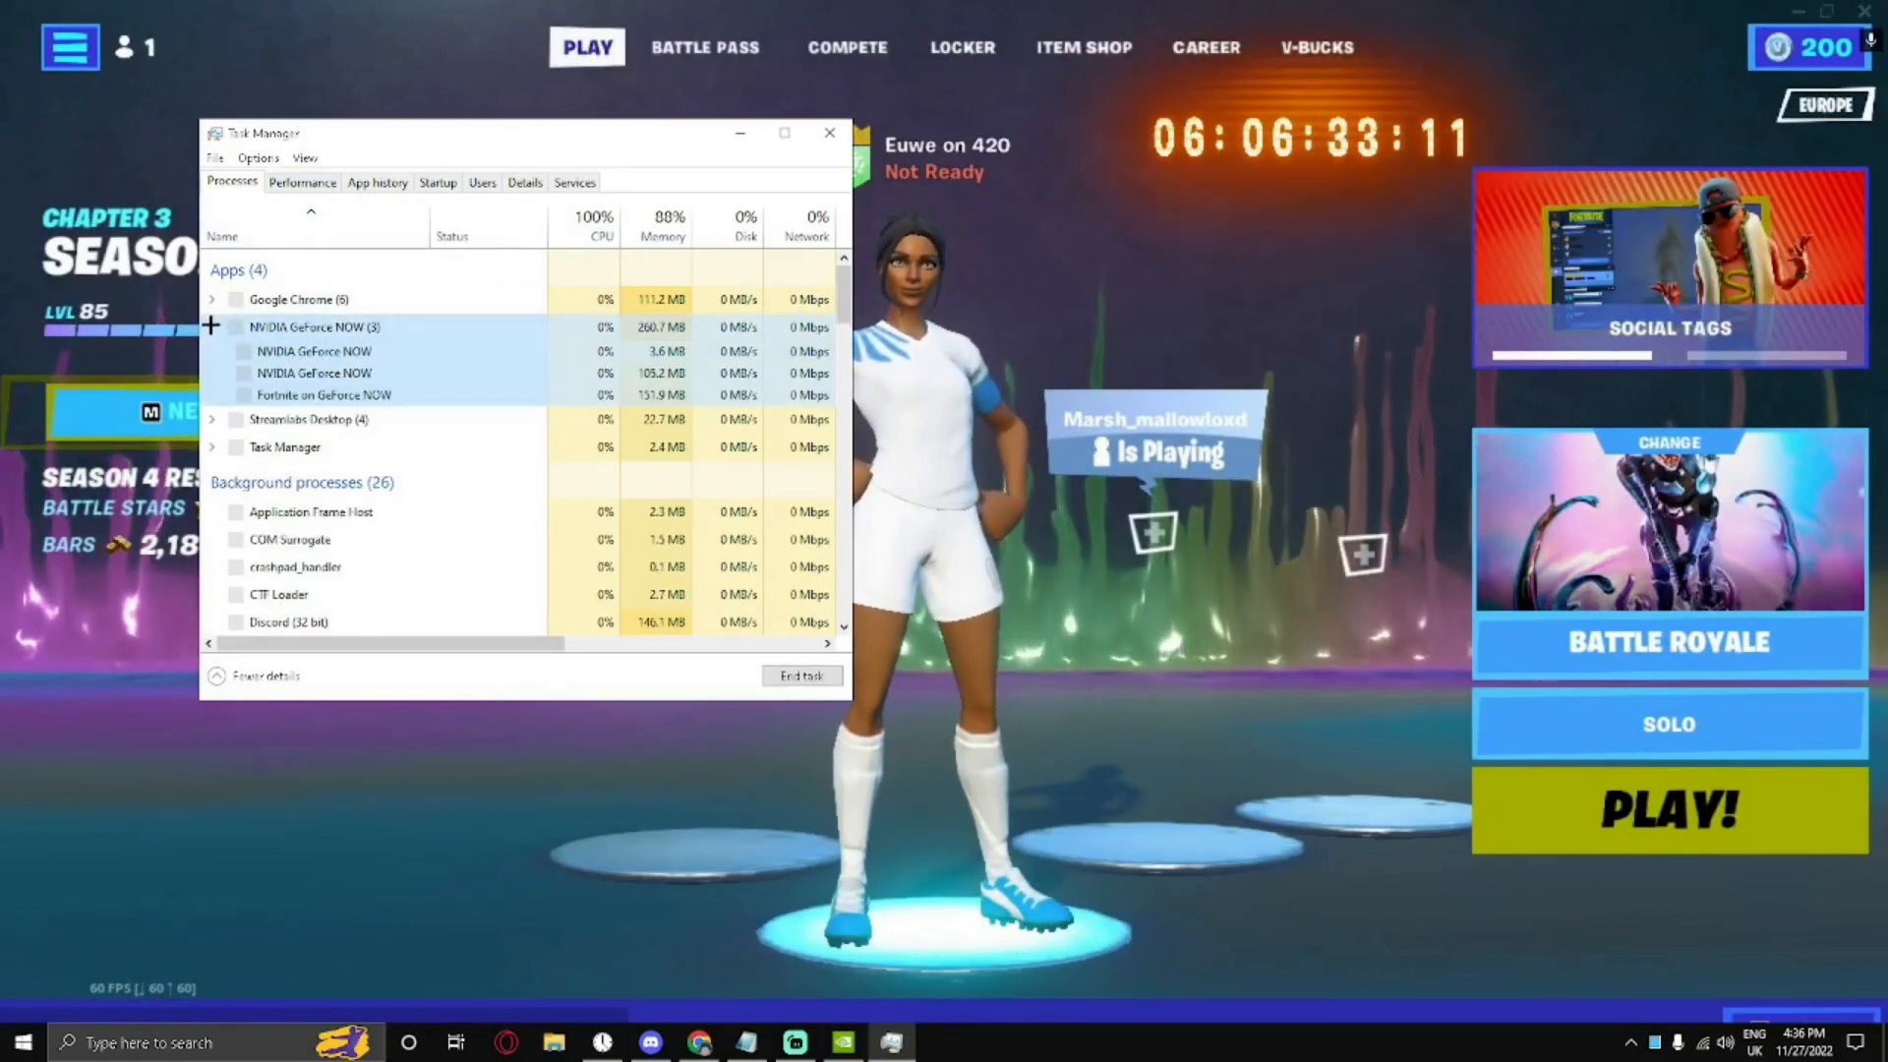
left_click(211, 326)
right_click(295, 326)
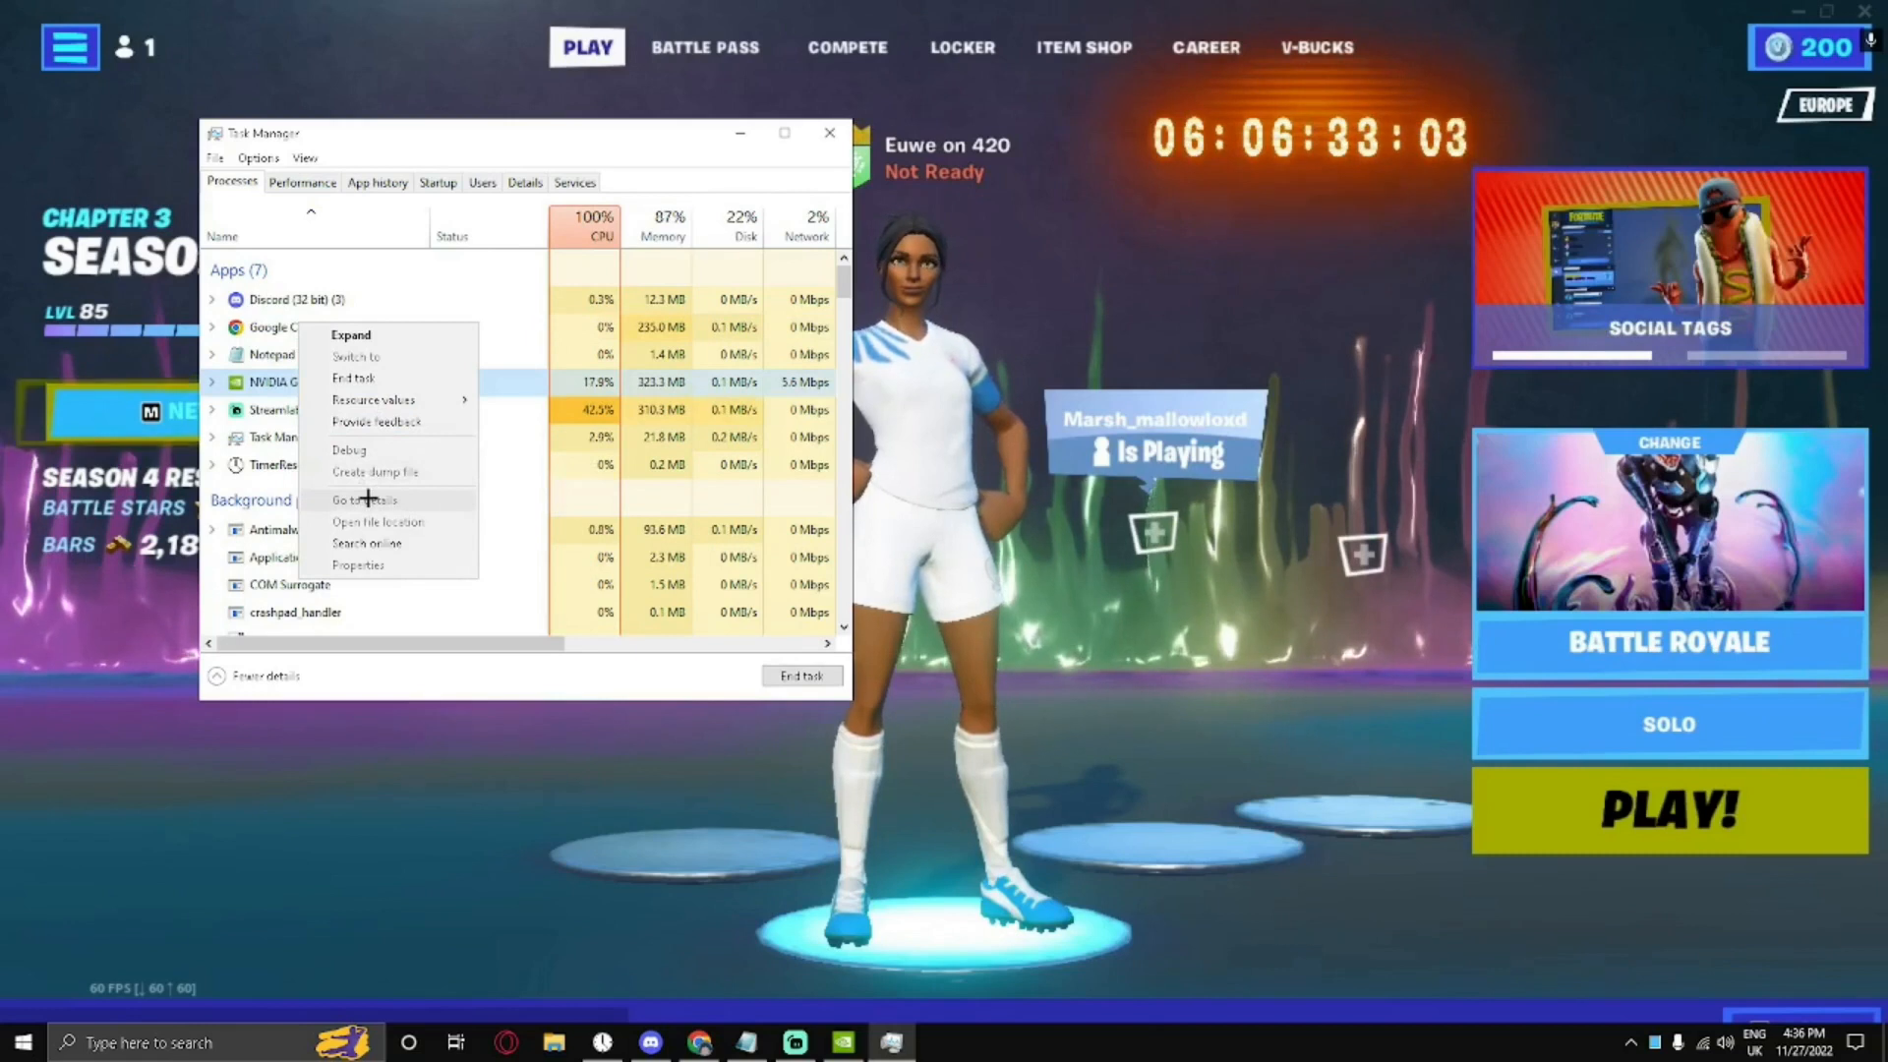
left_click(295, 383)
right_click(288, 386)
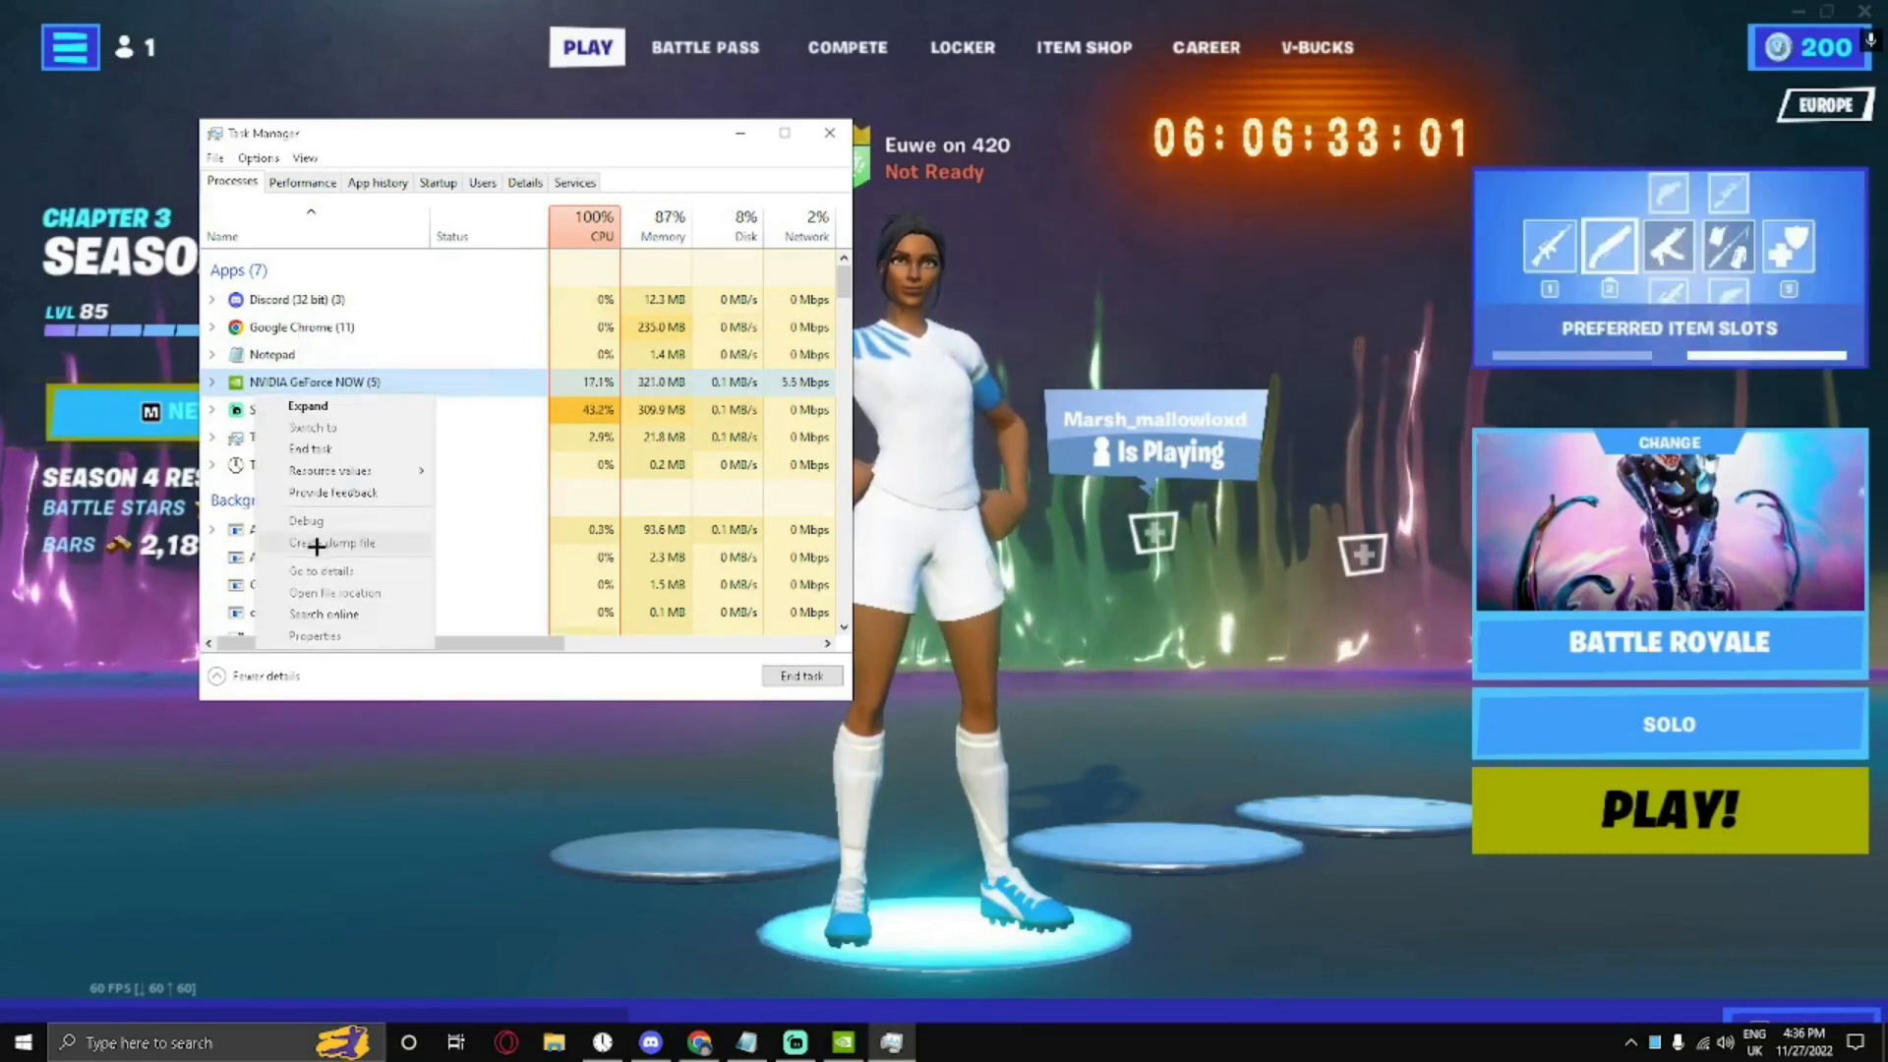
left_click(309, 406)
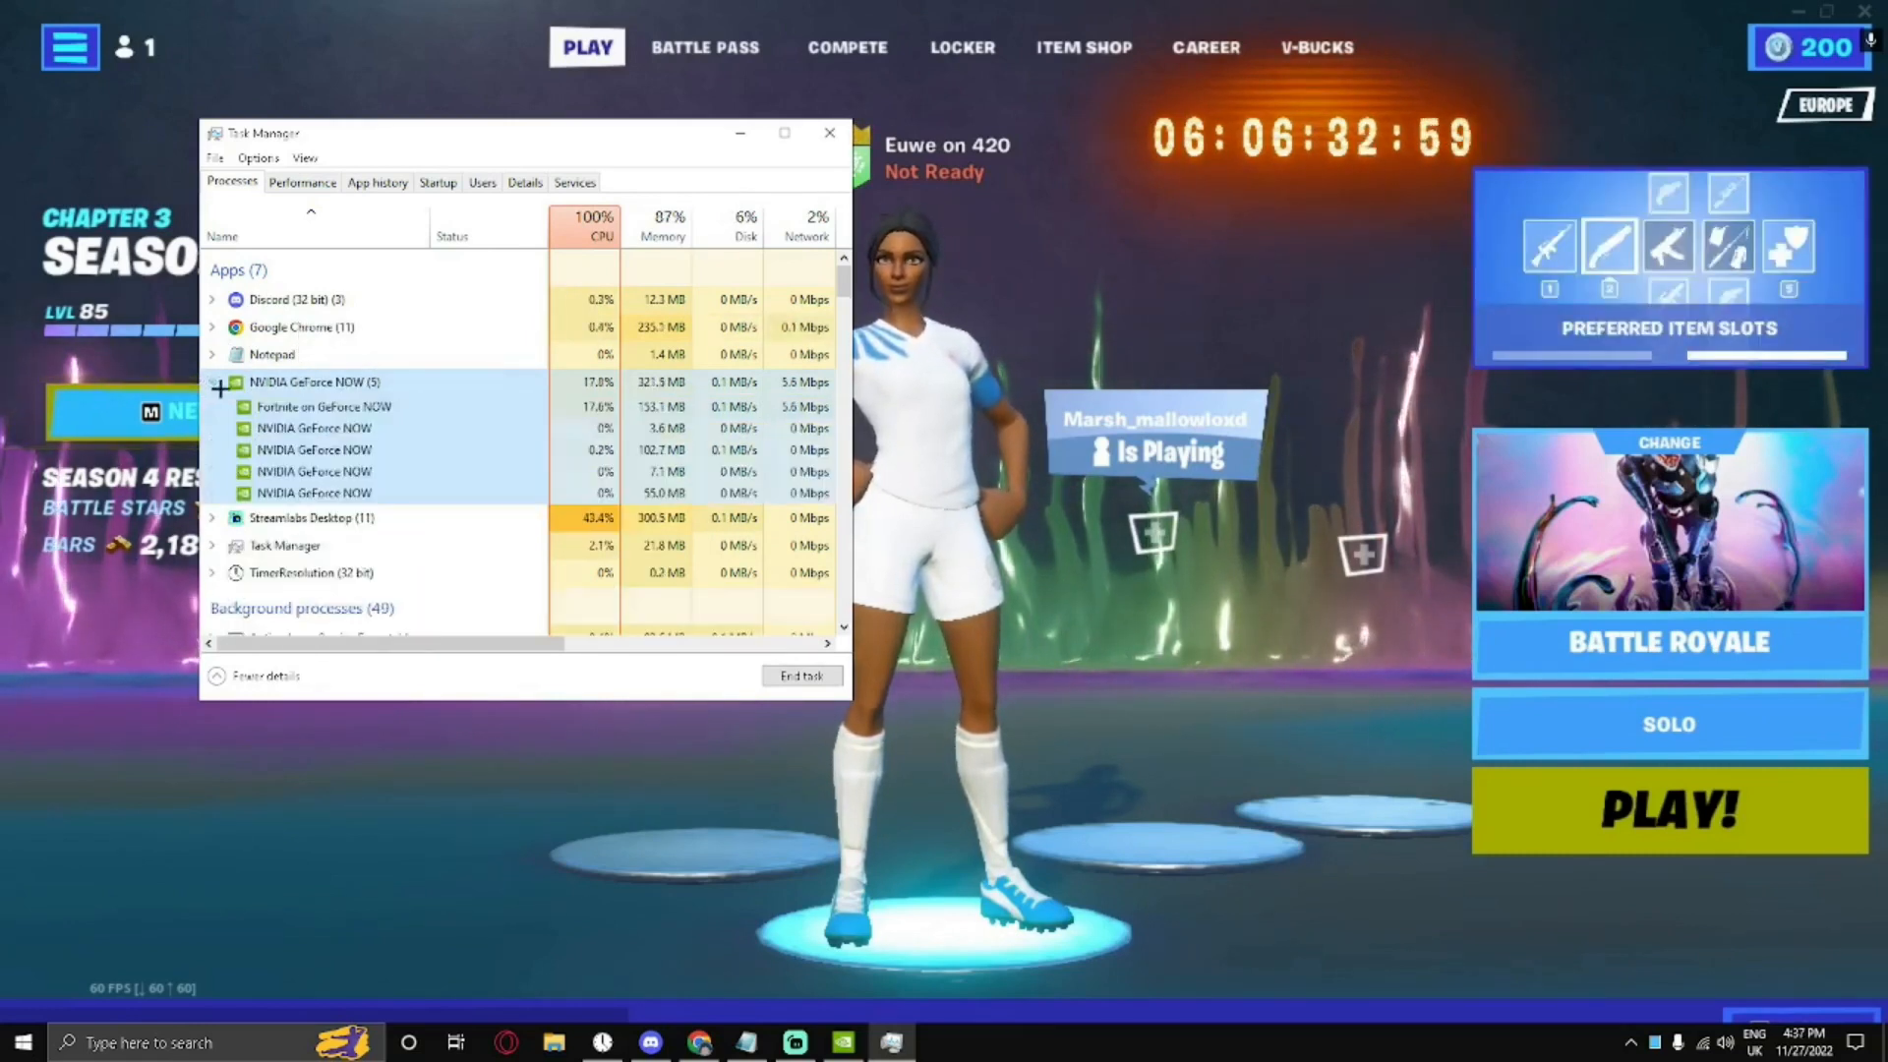
right_click(296, 409)
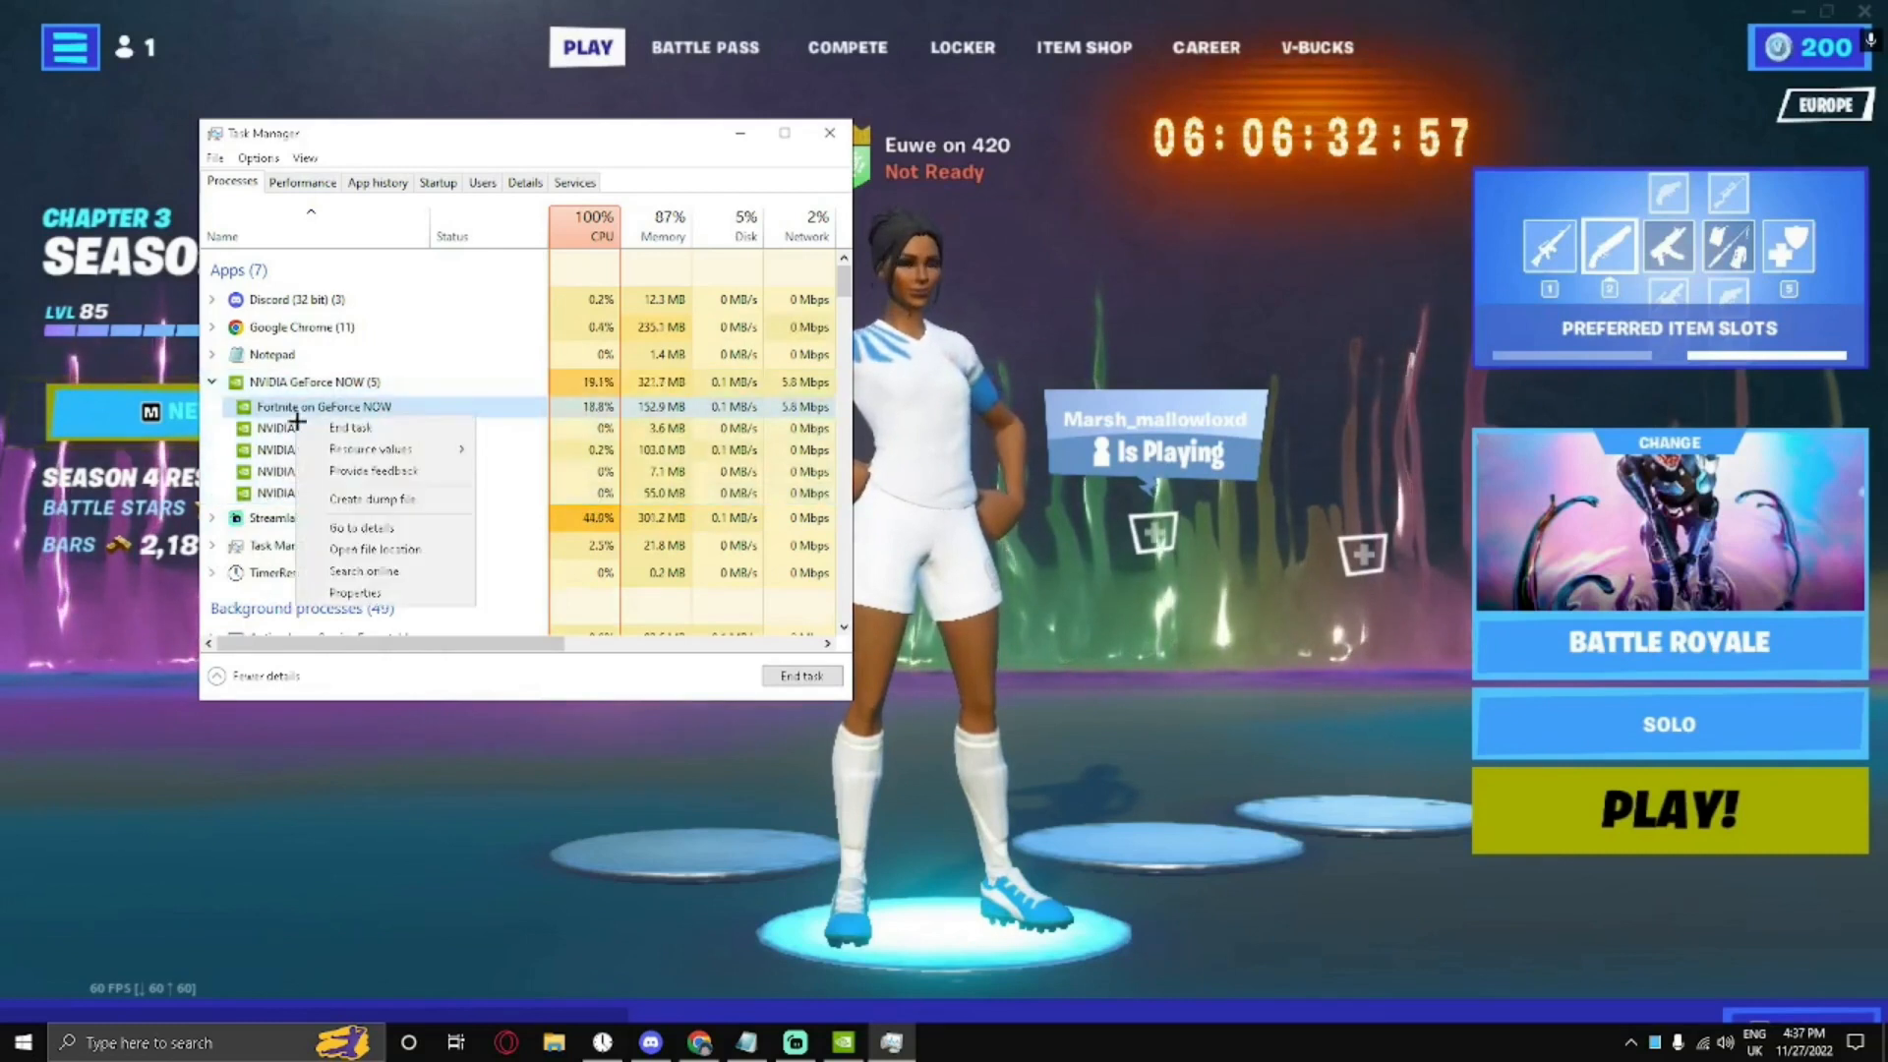
left_click(380, 532)
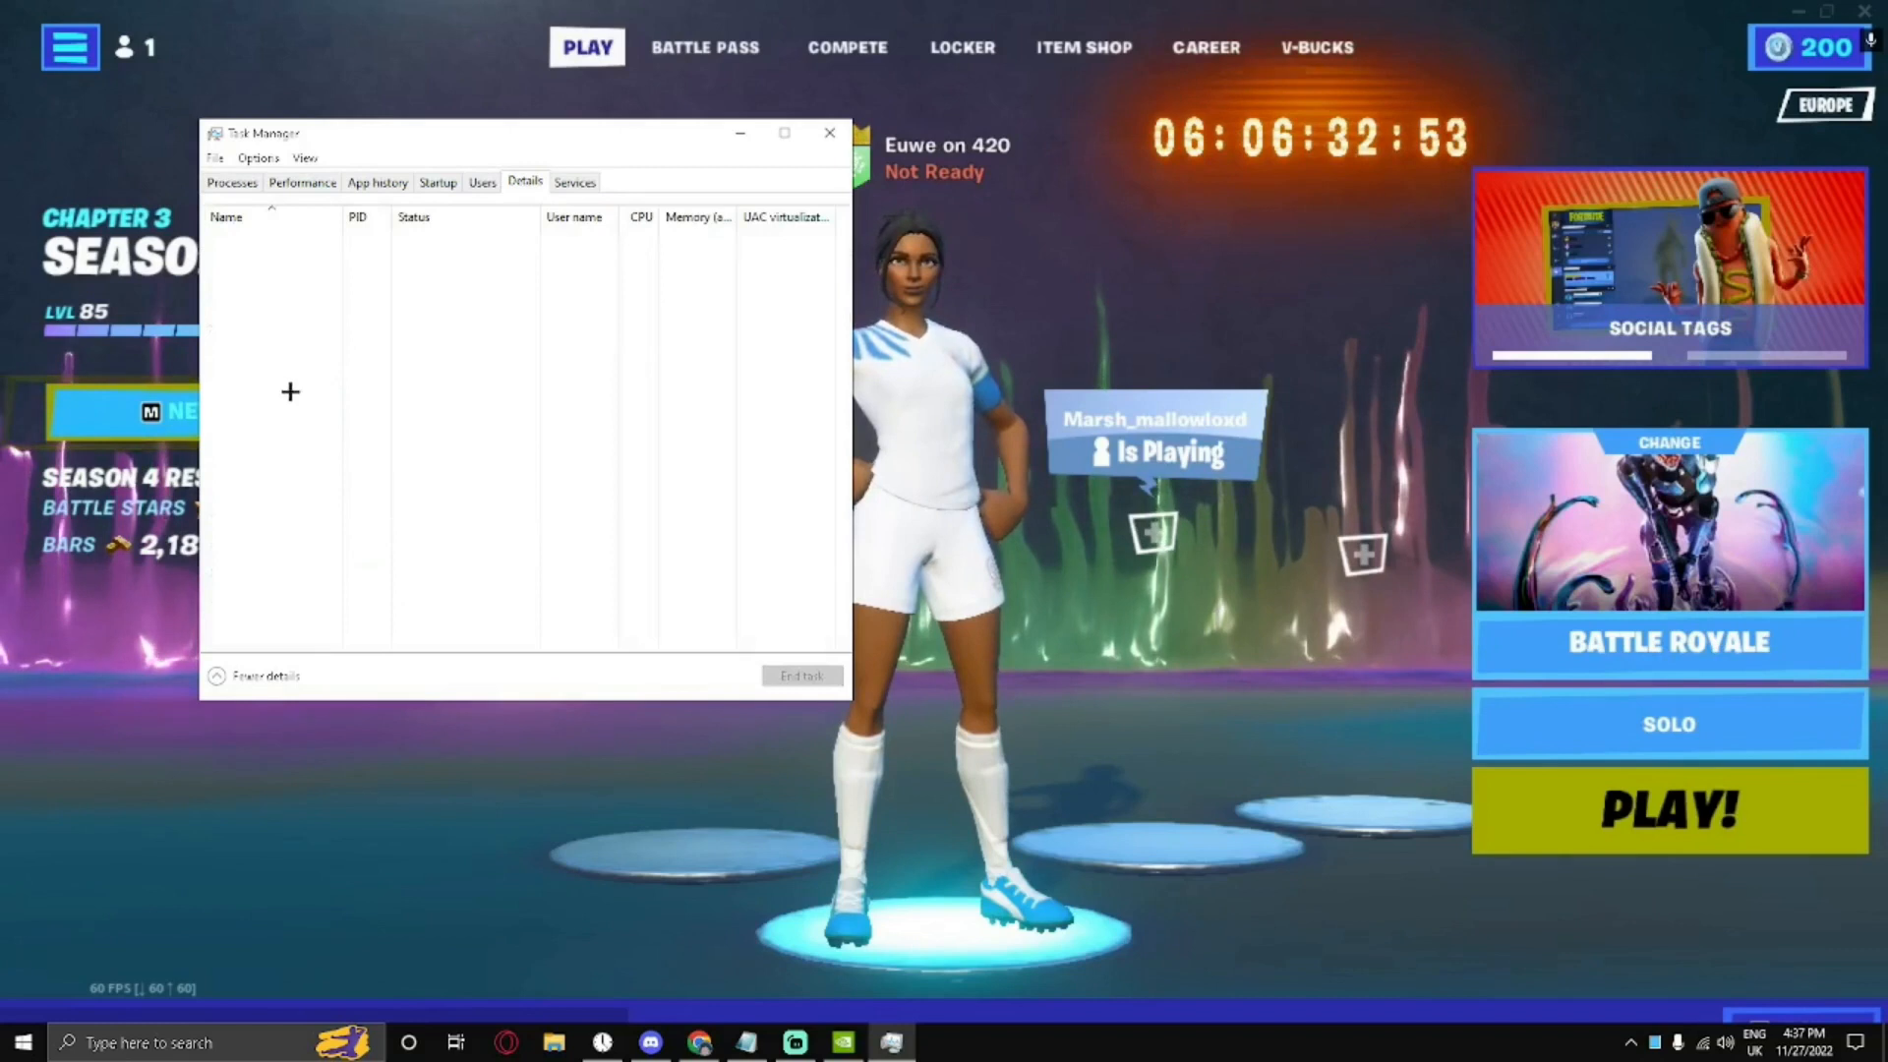
scroll(345, 442, "down", 3)
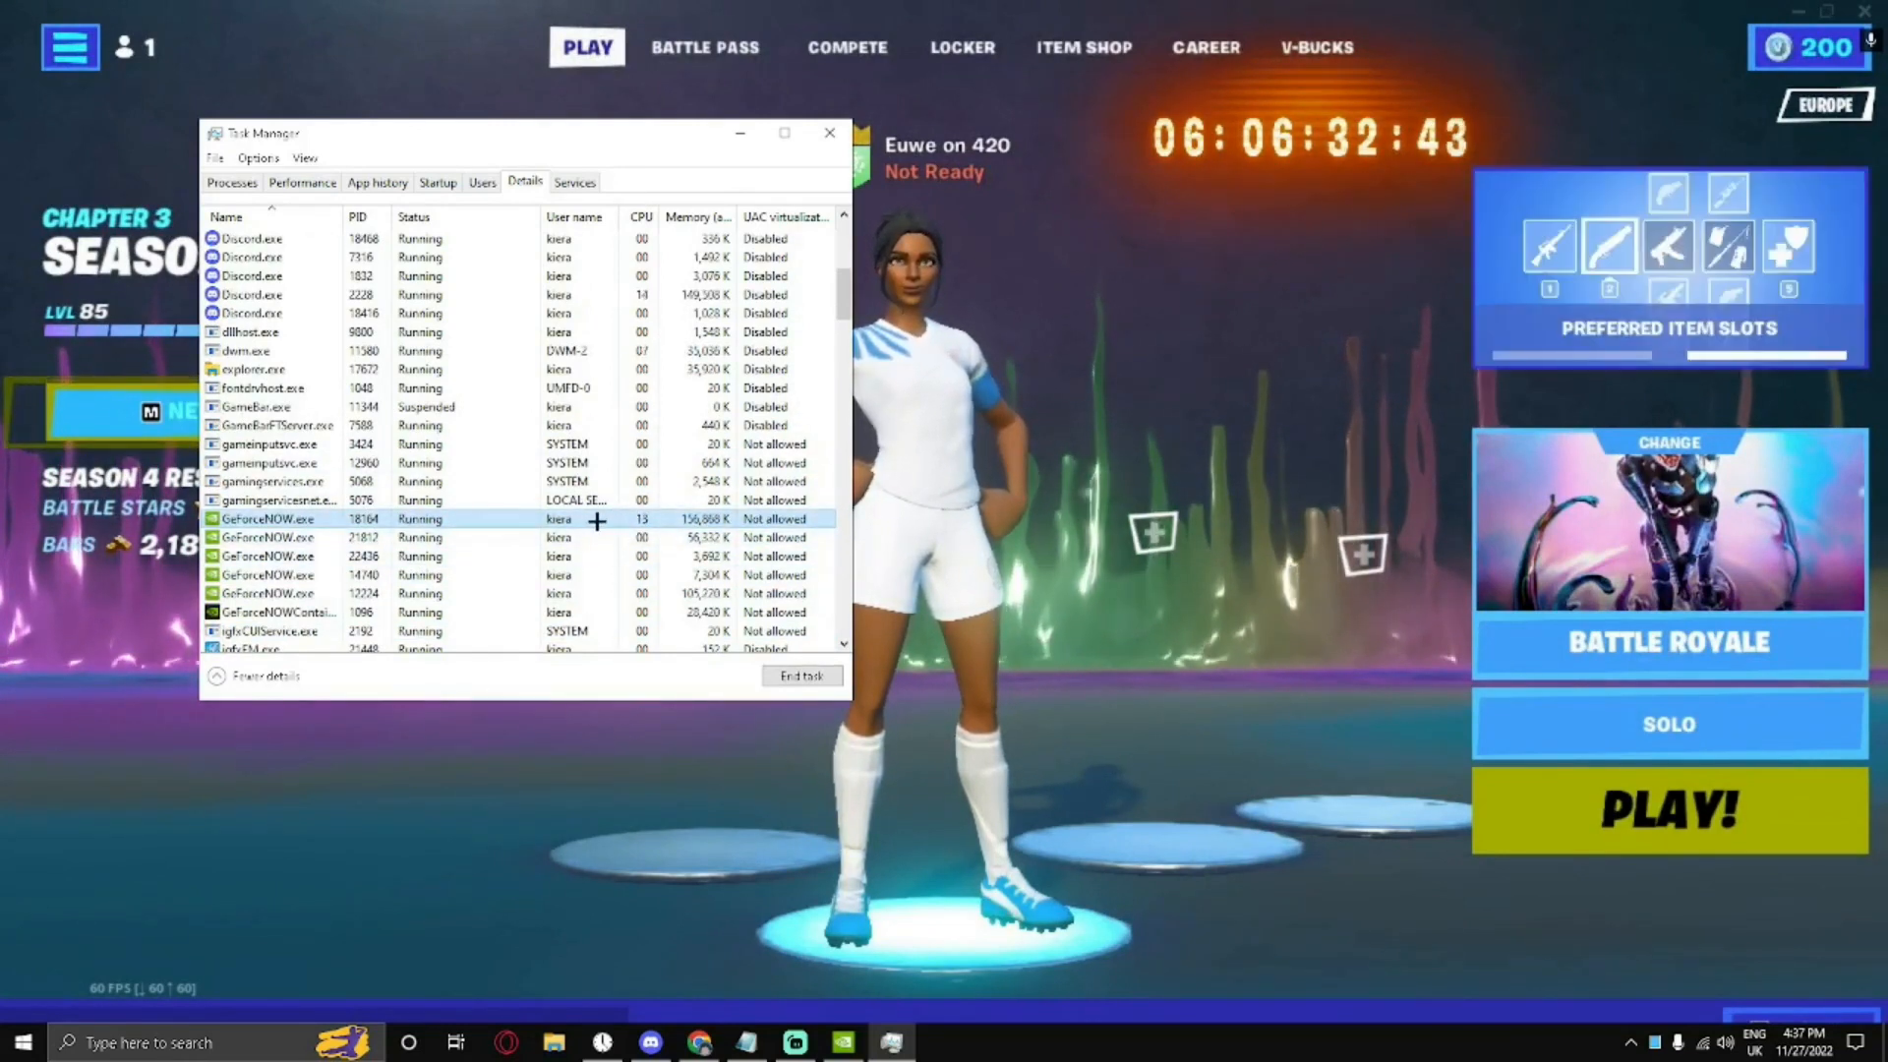
Set the GeForceNOW.exe process priority to High and confirm the change.
right_click(597, 519)
mouse_move(664, 607)
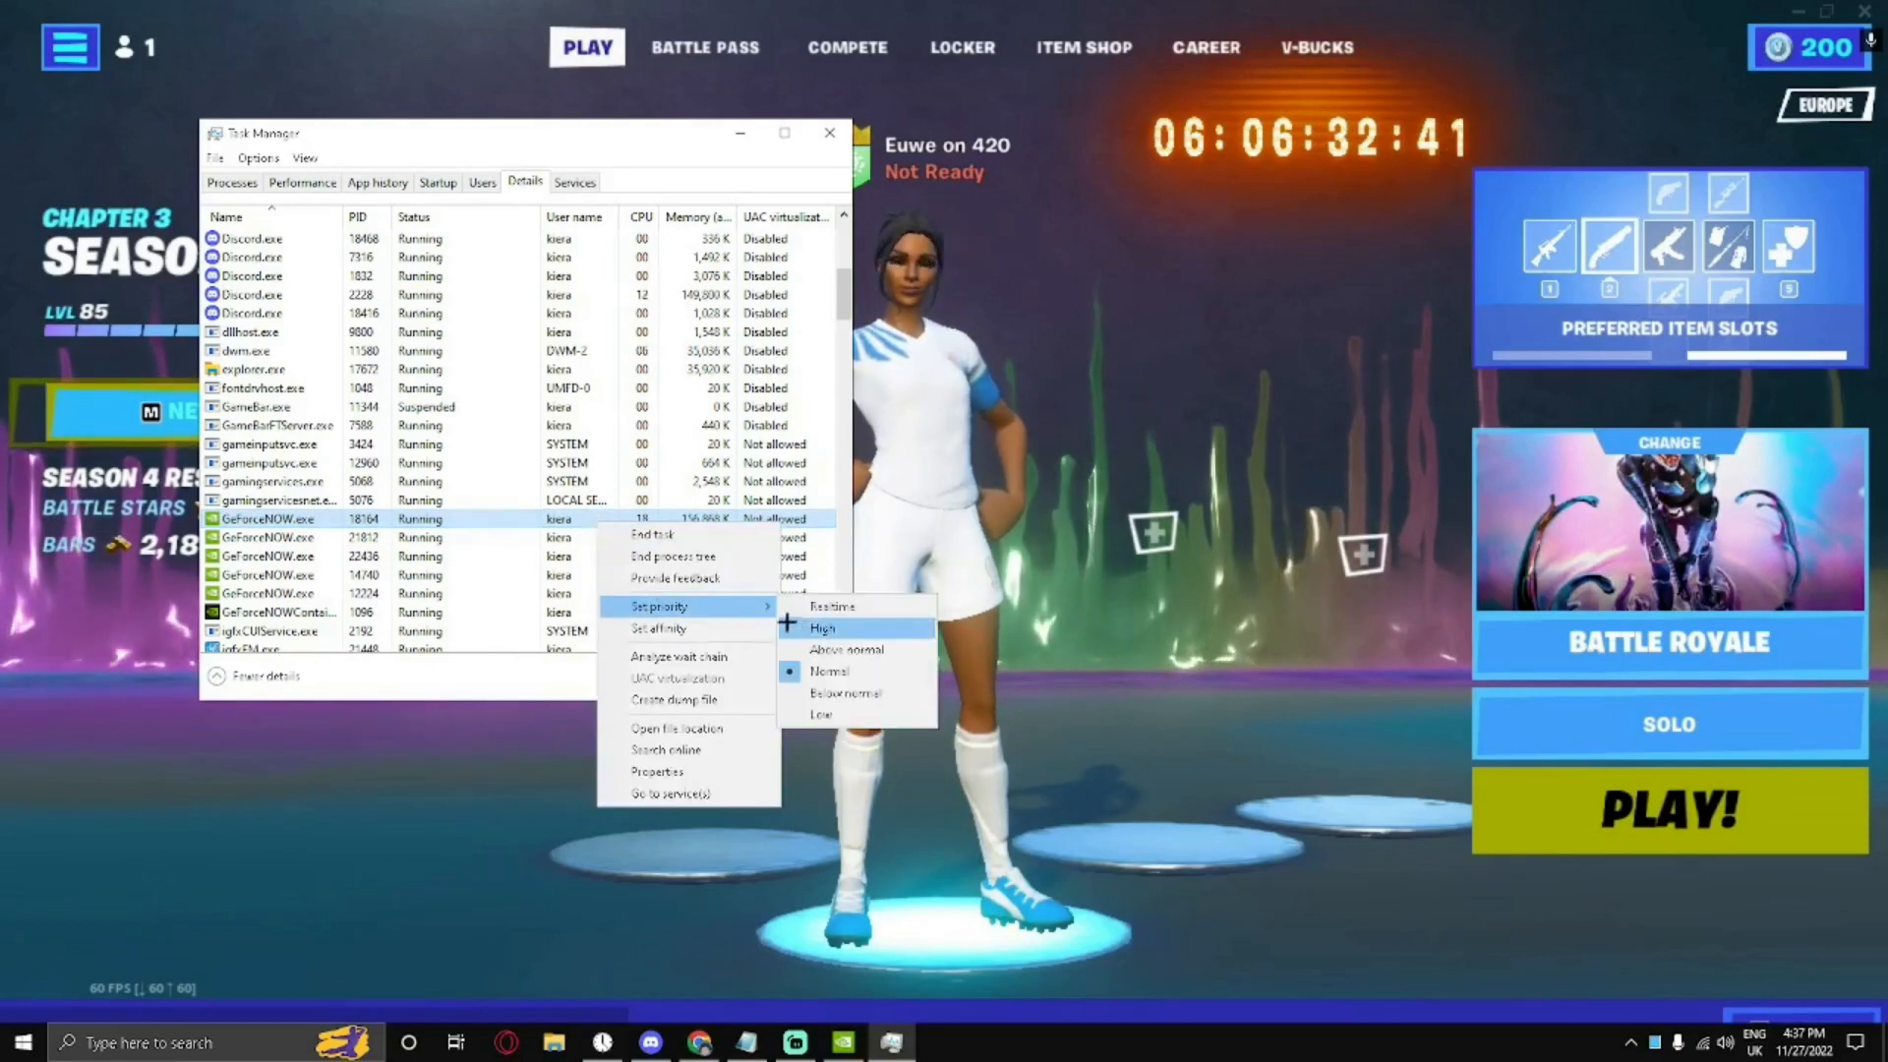
left_click(826, 650)
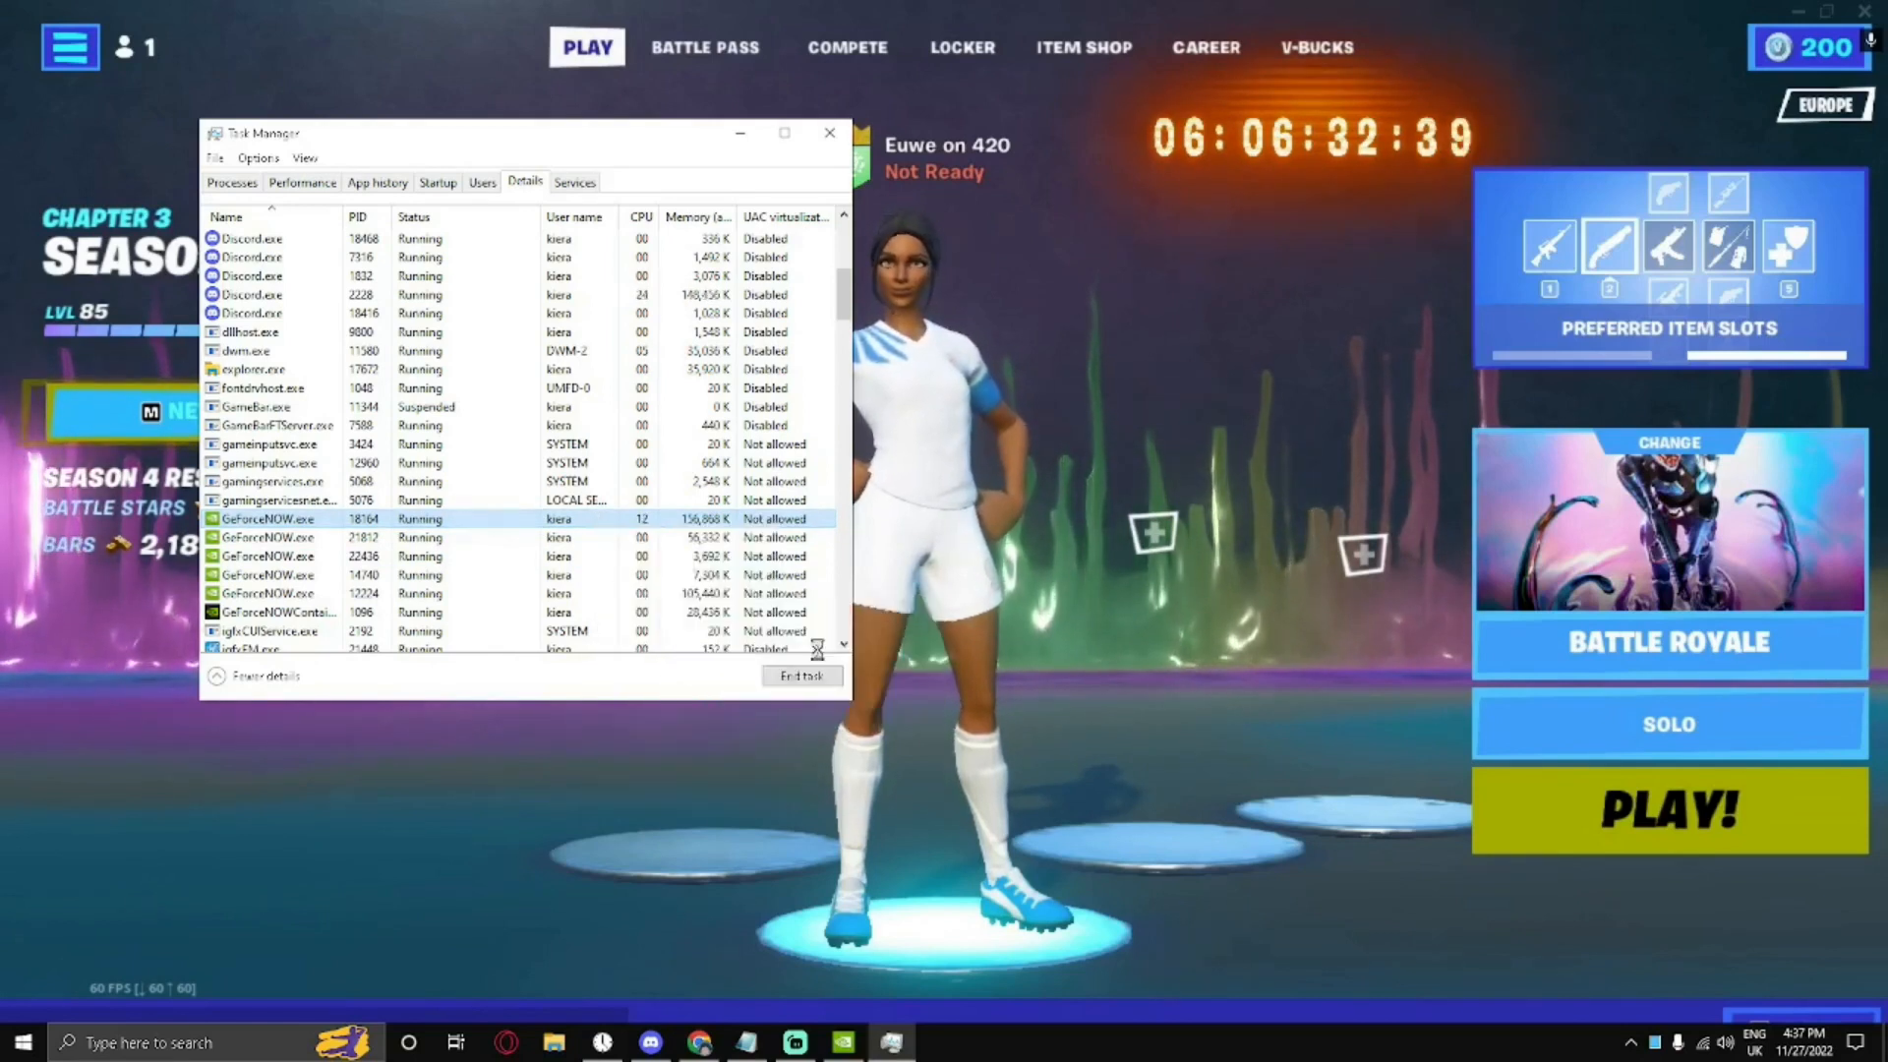
left_click(962, 548)
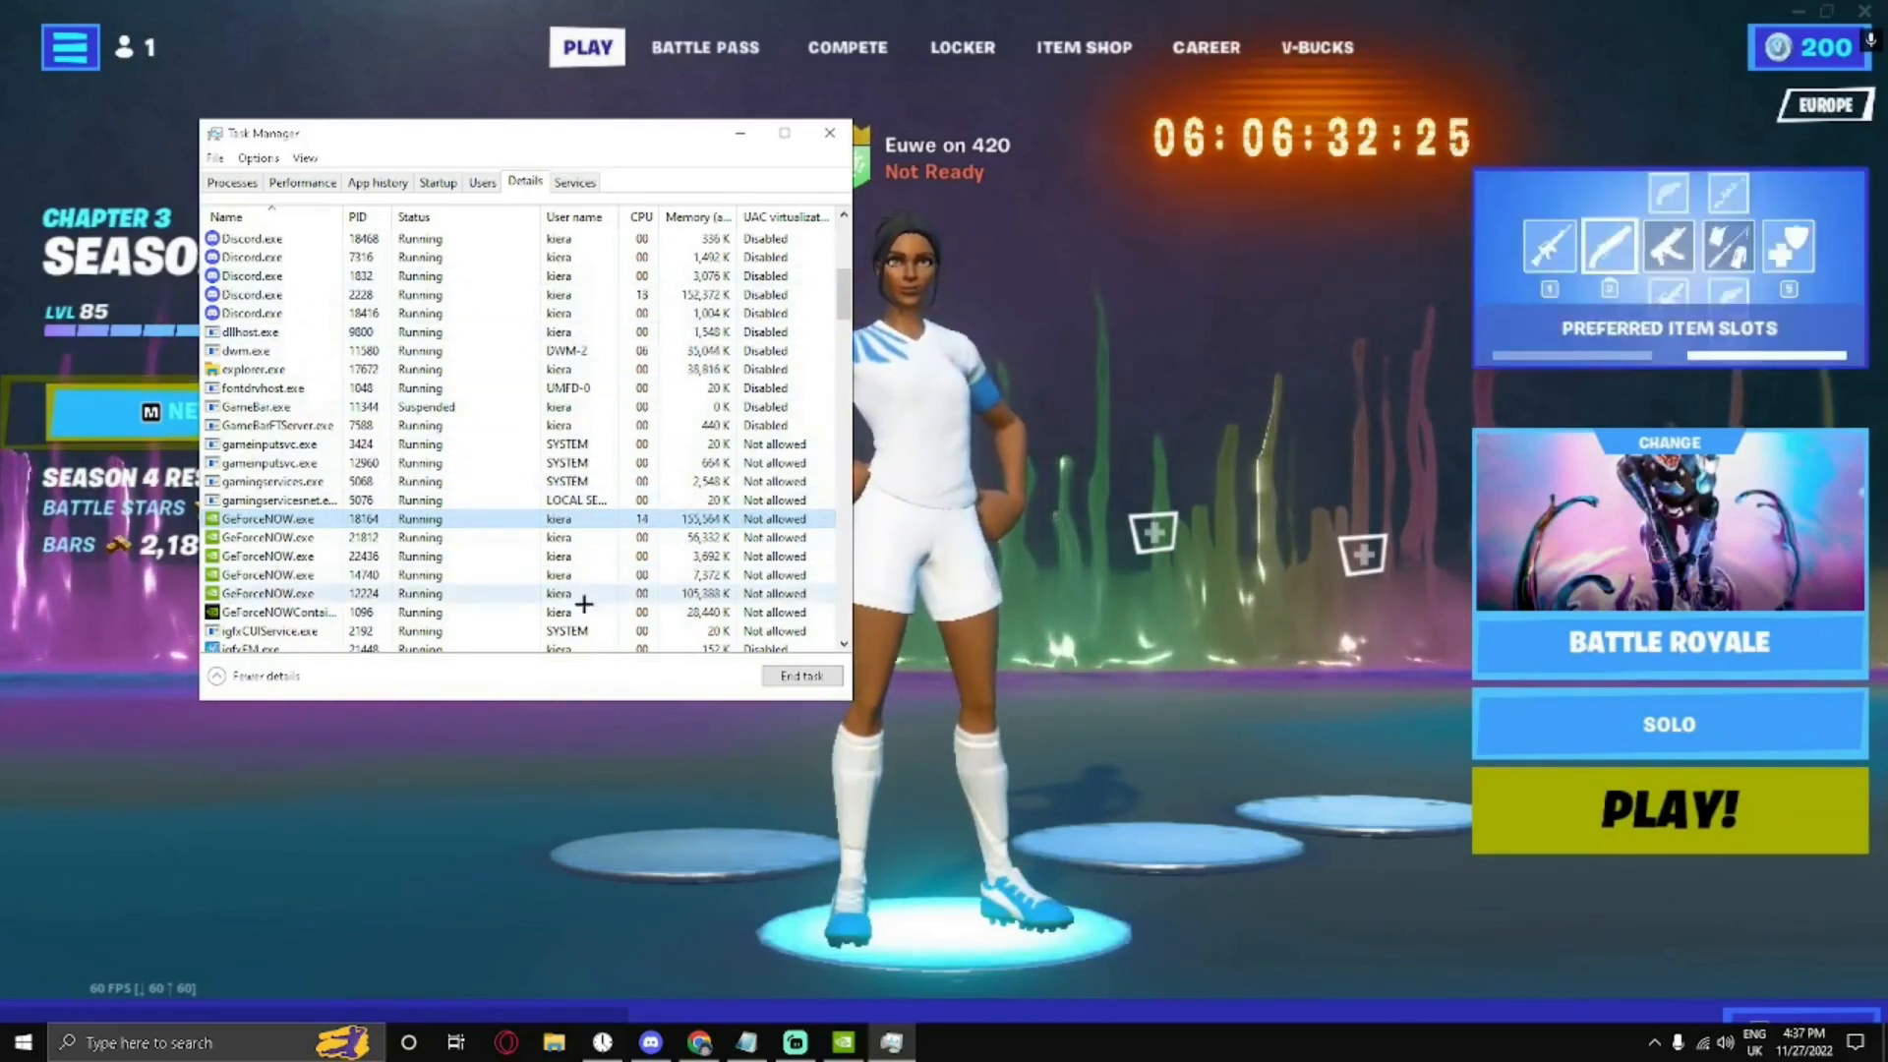
left_click(573, 538)
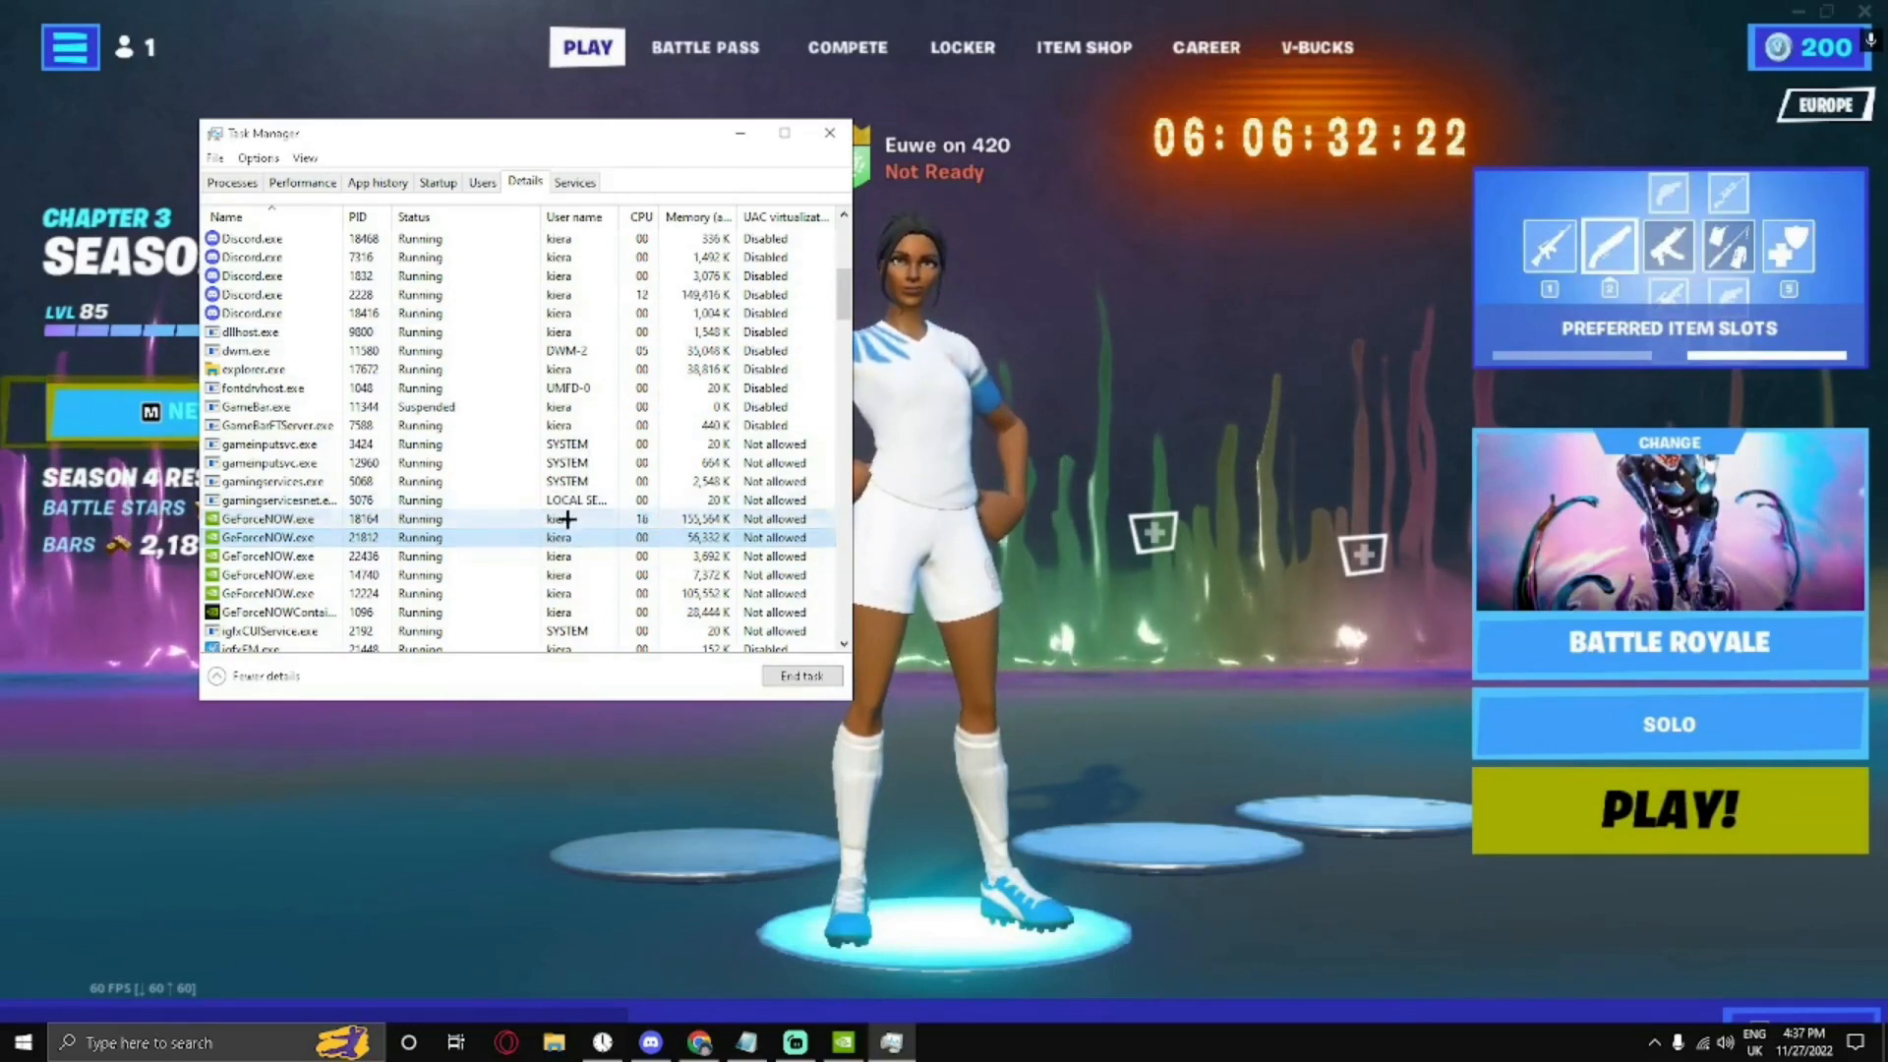